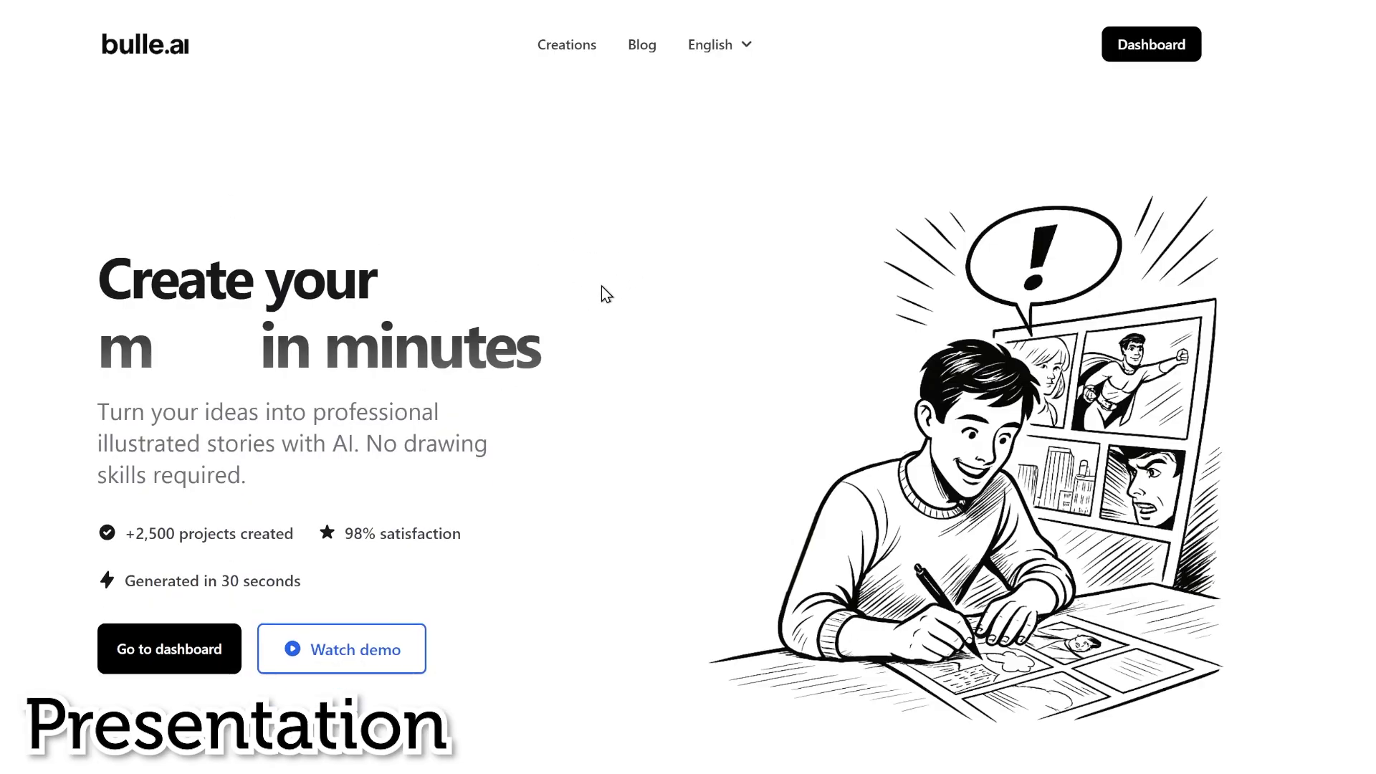
Step: Look through the landing page's introduction, featured projects and artistic style sections
scroll(602, 289, down, 4)
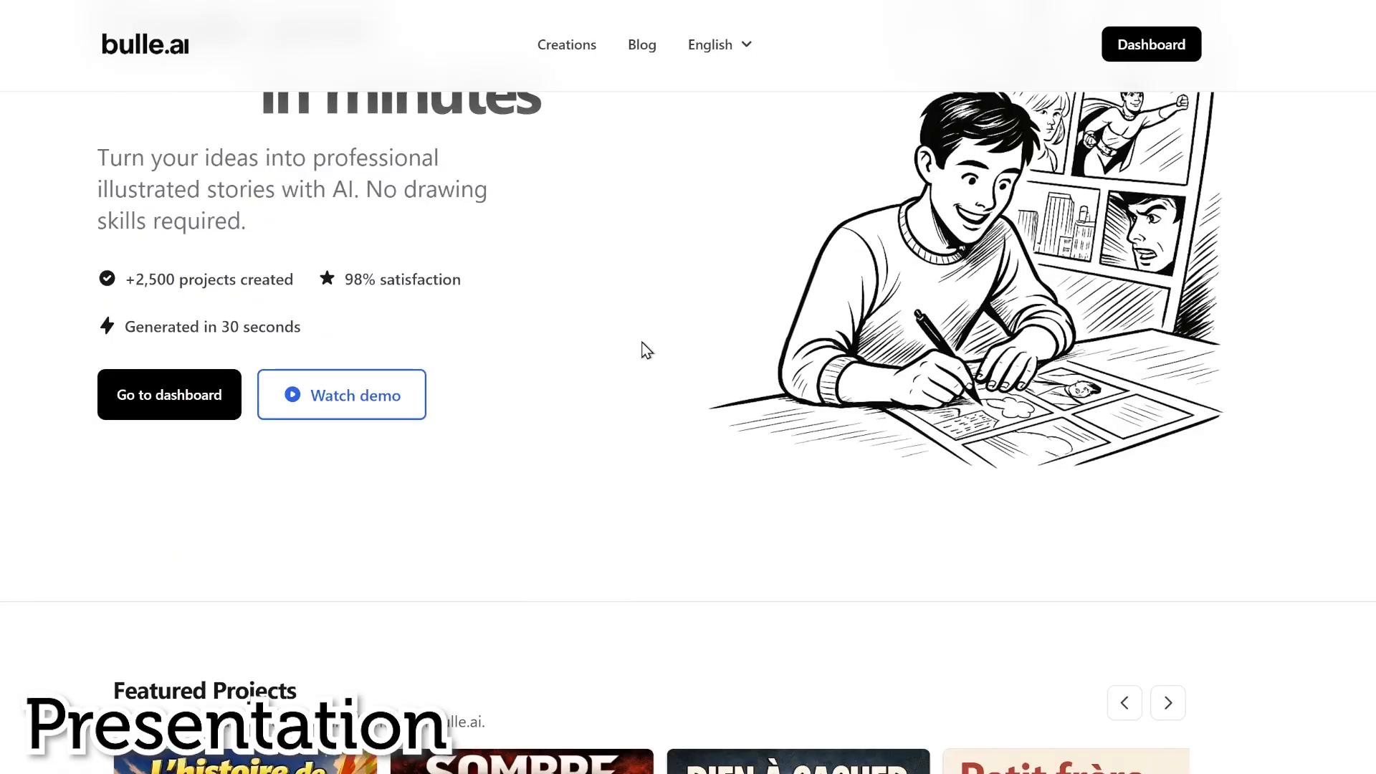
middle_click(640, 355)
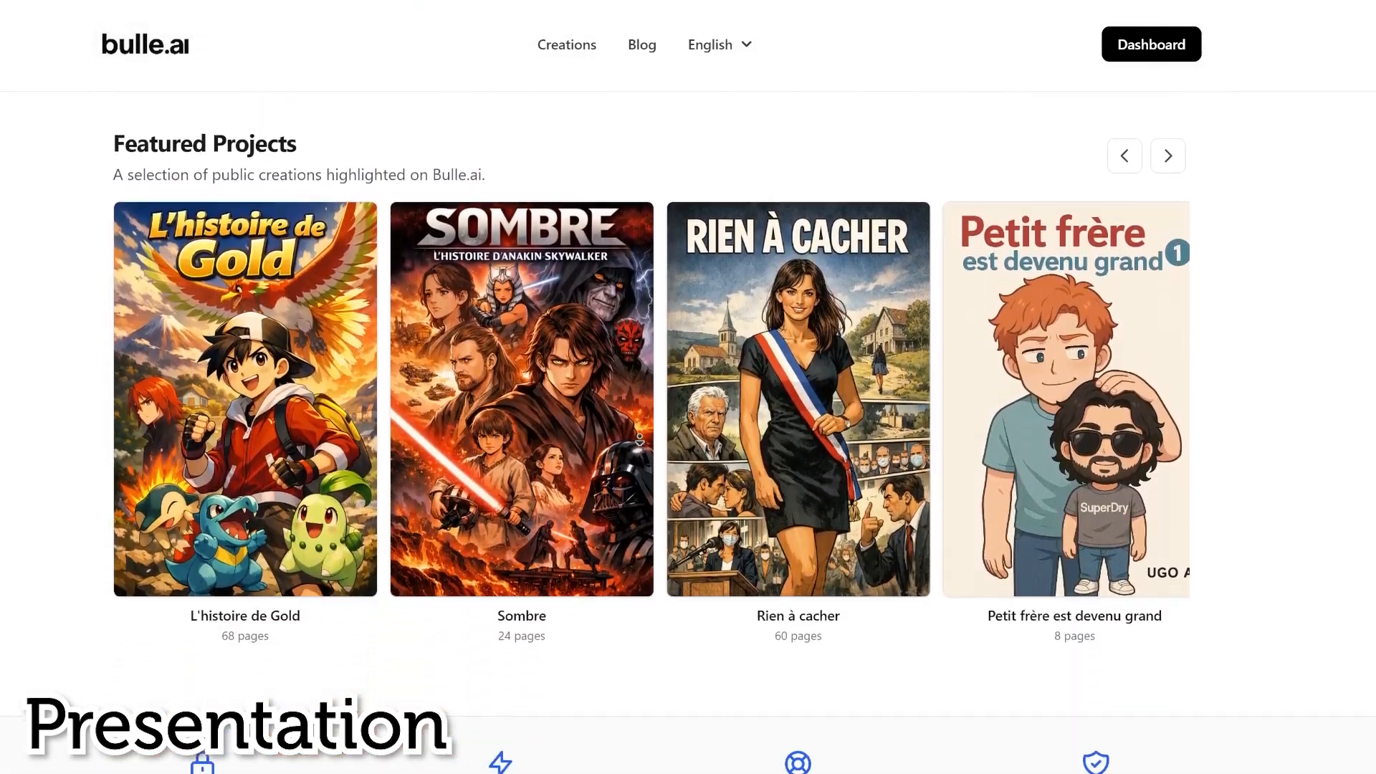
middle_click(635, 477)
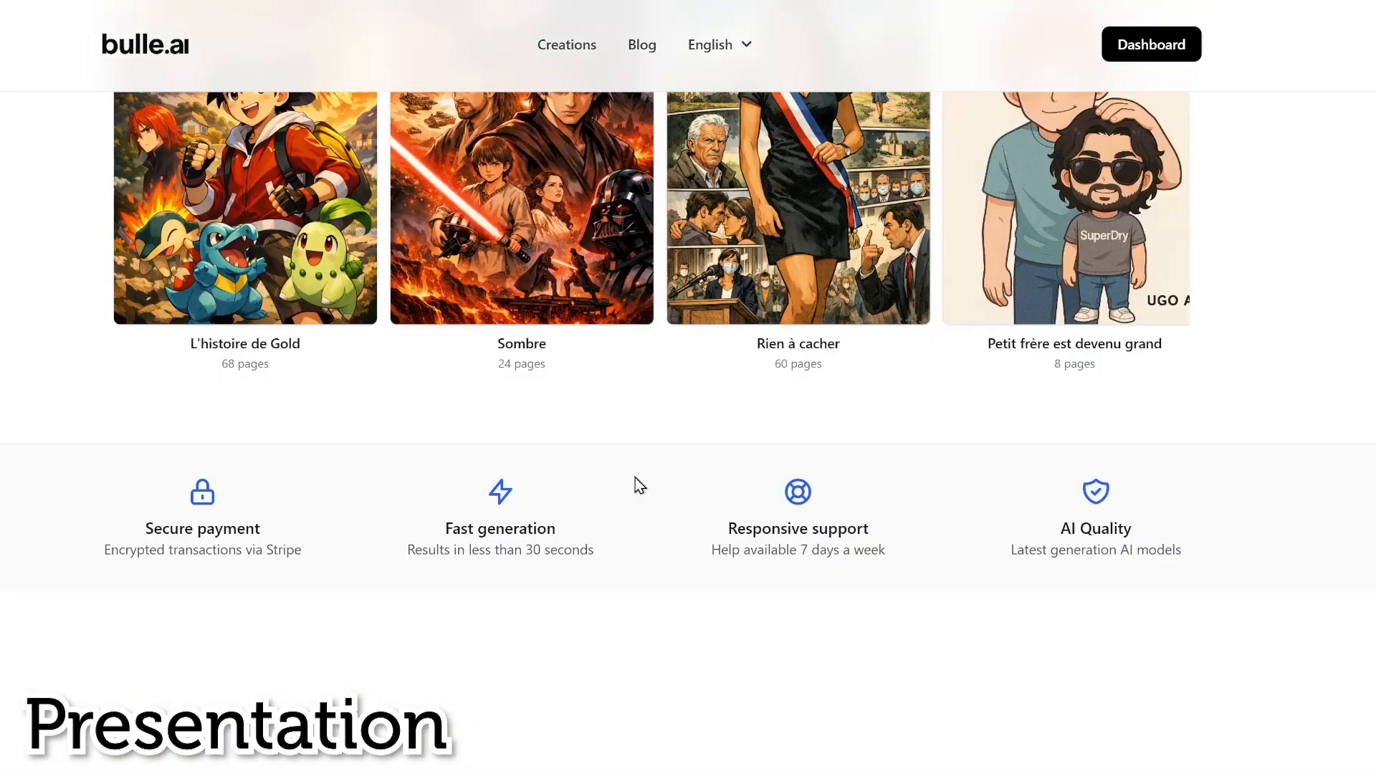
scroll(635, 477, down, 3)
scroll(649, 421, down, 5)
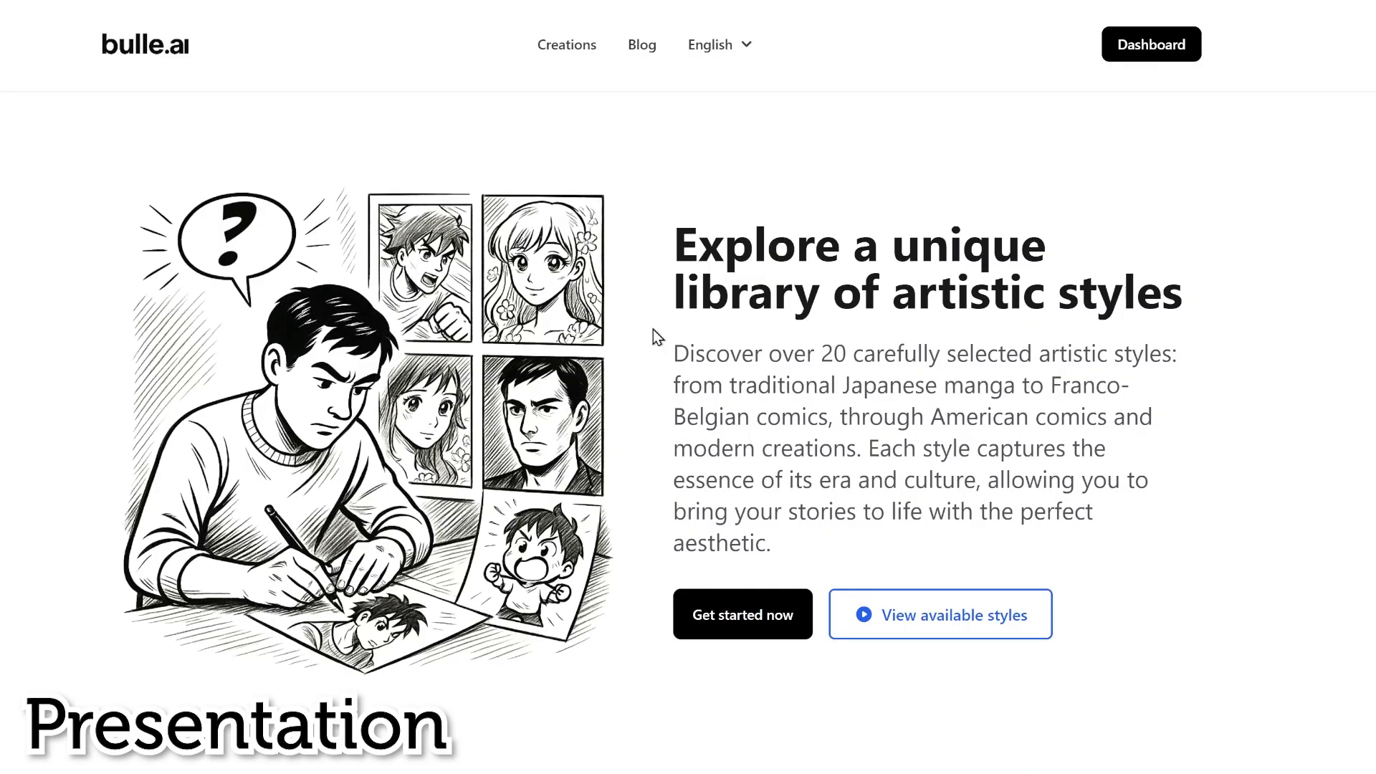
middle_click(622, 432)
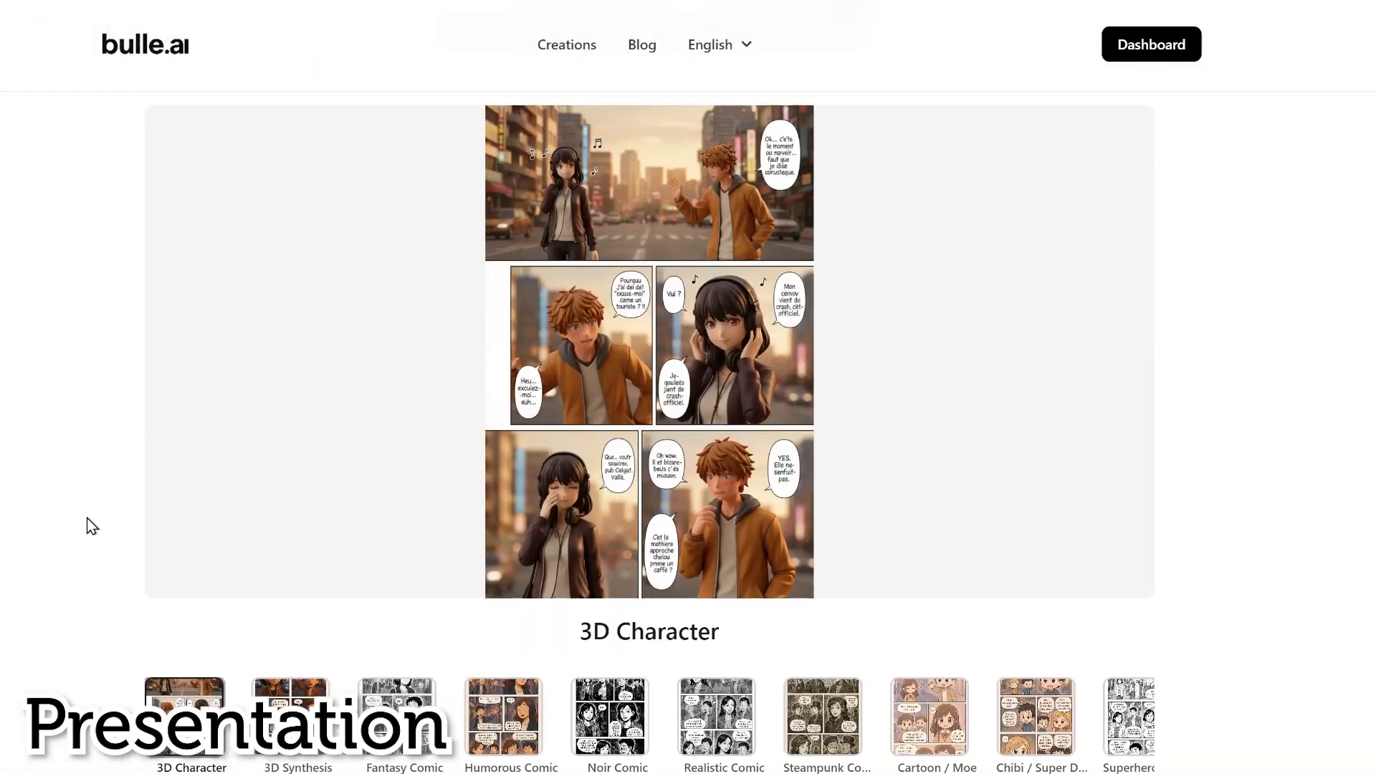
Step: Preview the 3D Synthesis and Humorous Comic samples in the artistic style gallery
click(290, 715)
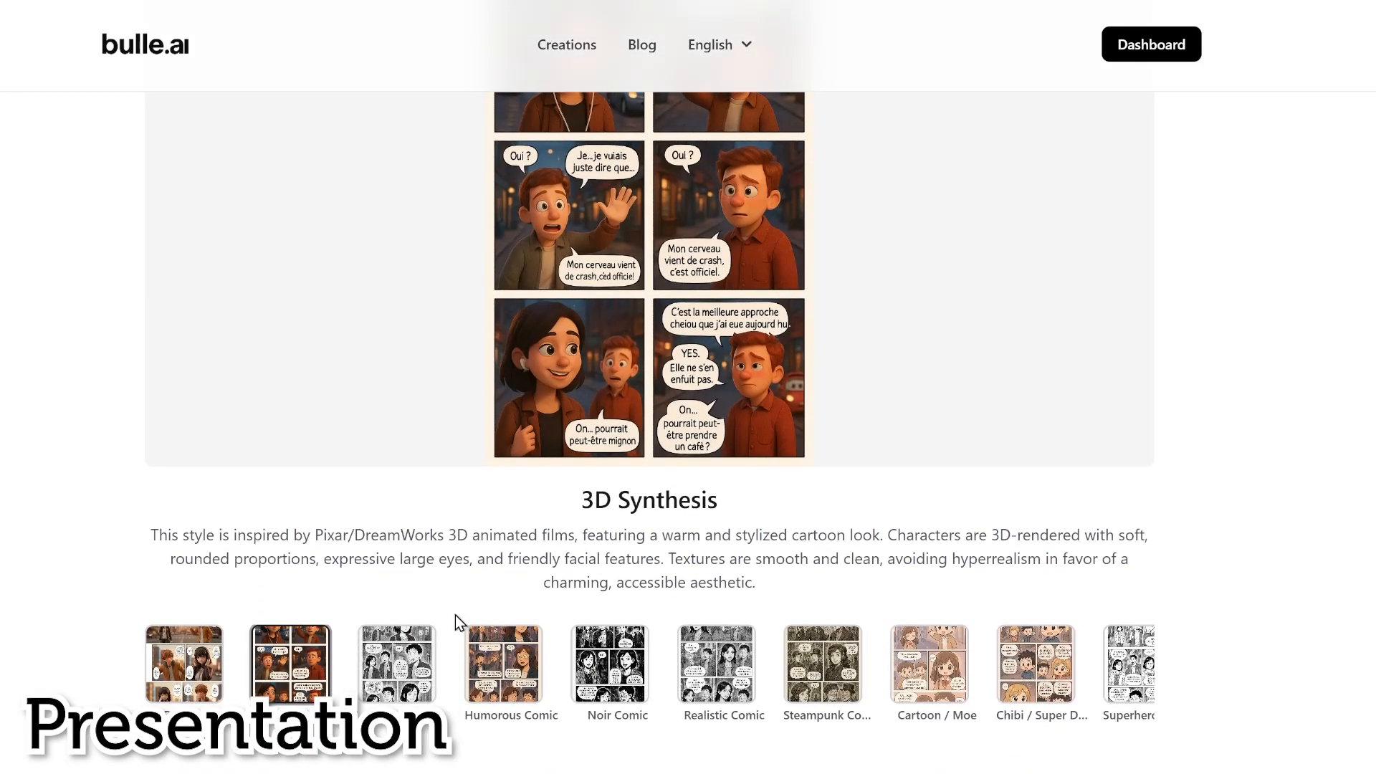
click(470, 689)
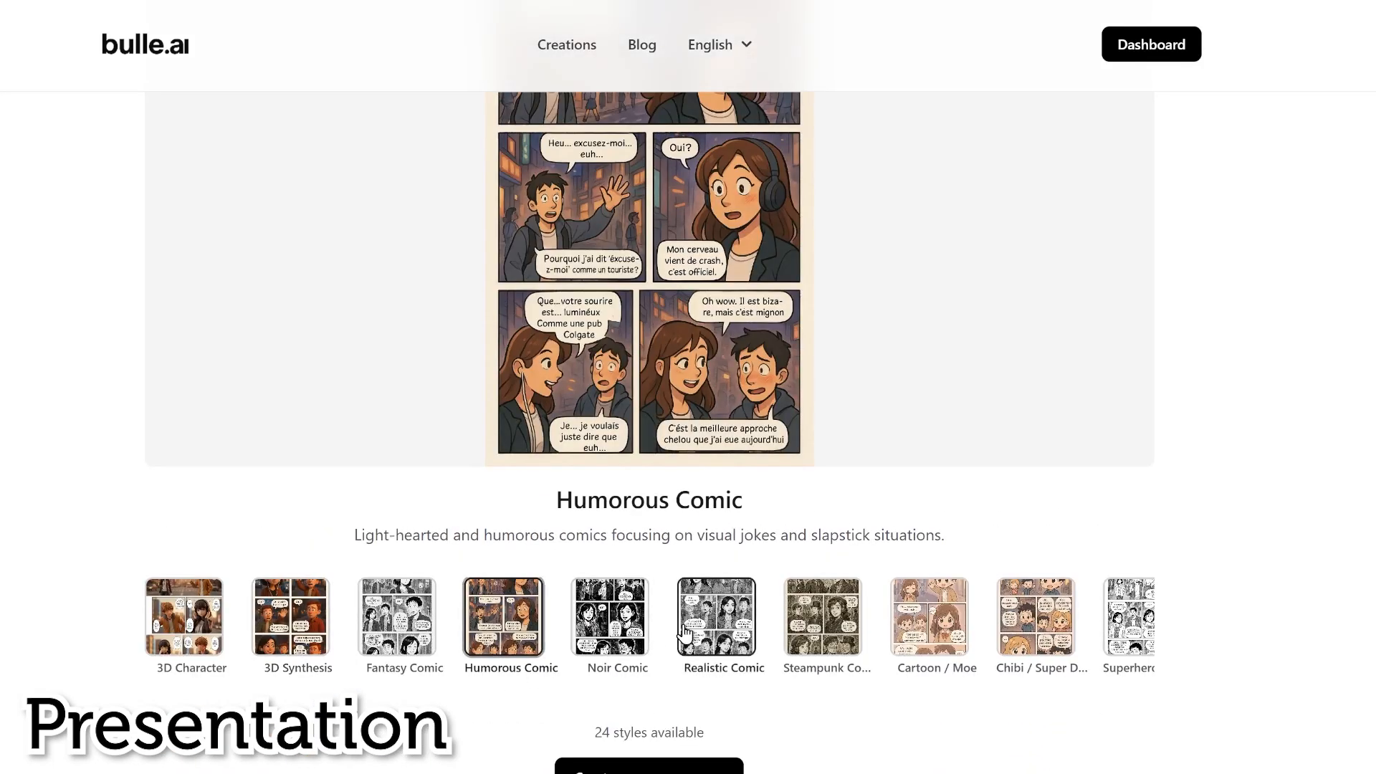
scroll(683, 628, up, 1)
scroll(1119, 504, down, 1)
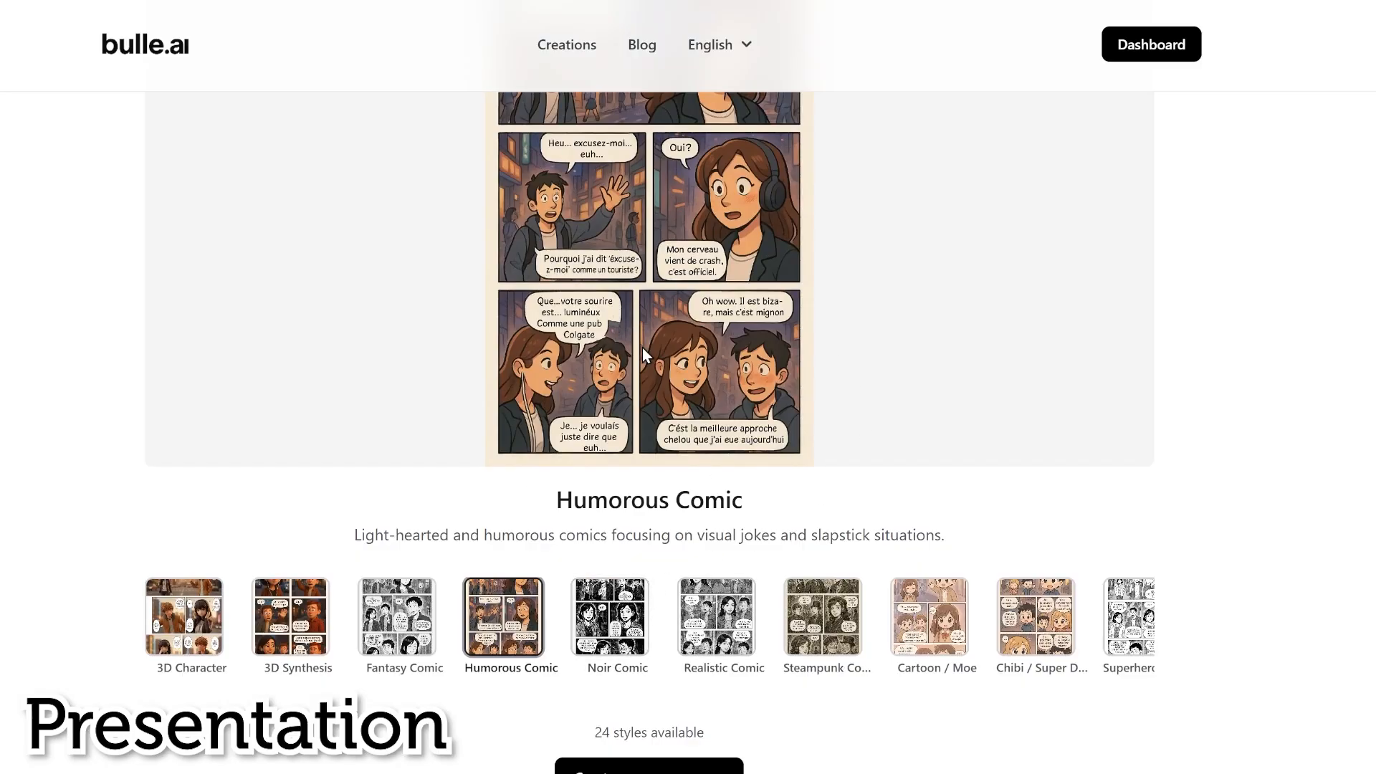
Step: Review the landing page sections on sharing projects, creating characters from a photo, and credit pricing
scroll(1182, 485, down, 10)
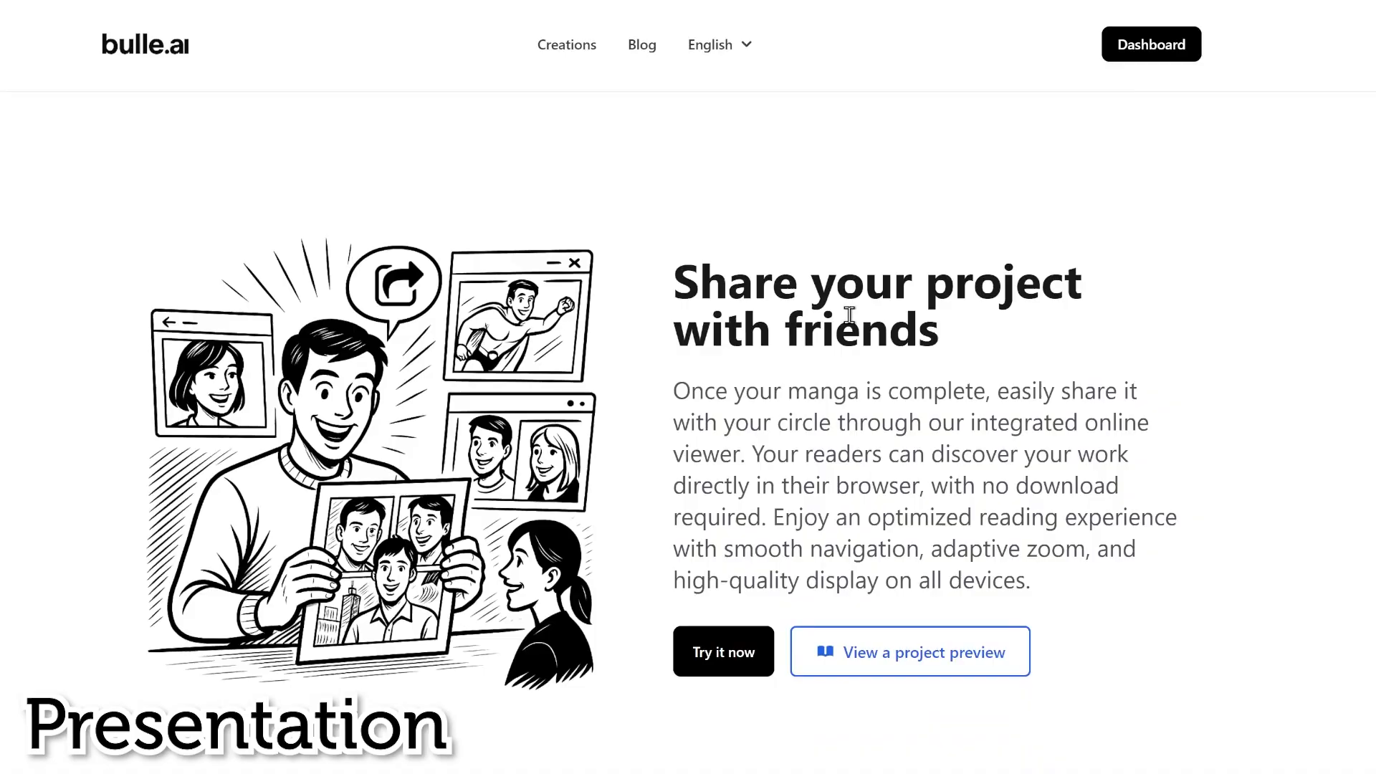
scroll(971, 313, down, 9)
scroll(948, 466, up, 20)
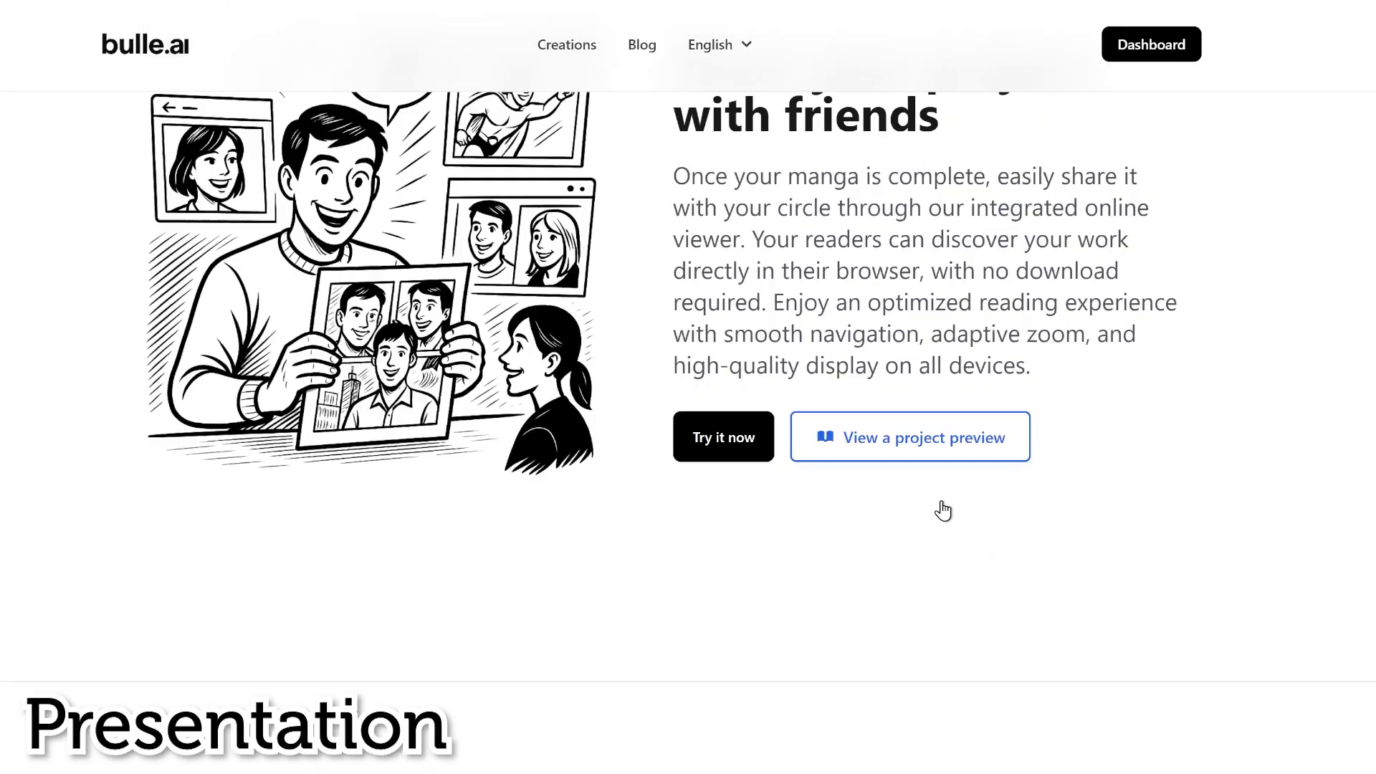
scroll(947, 486, up, 15)
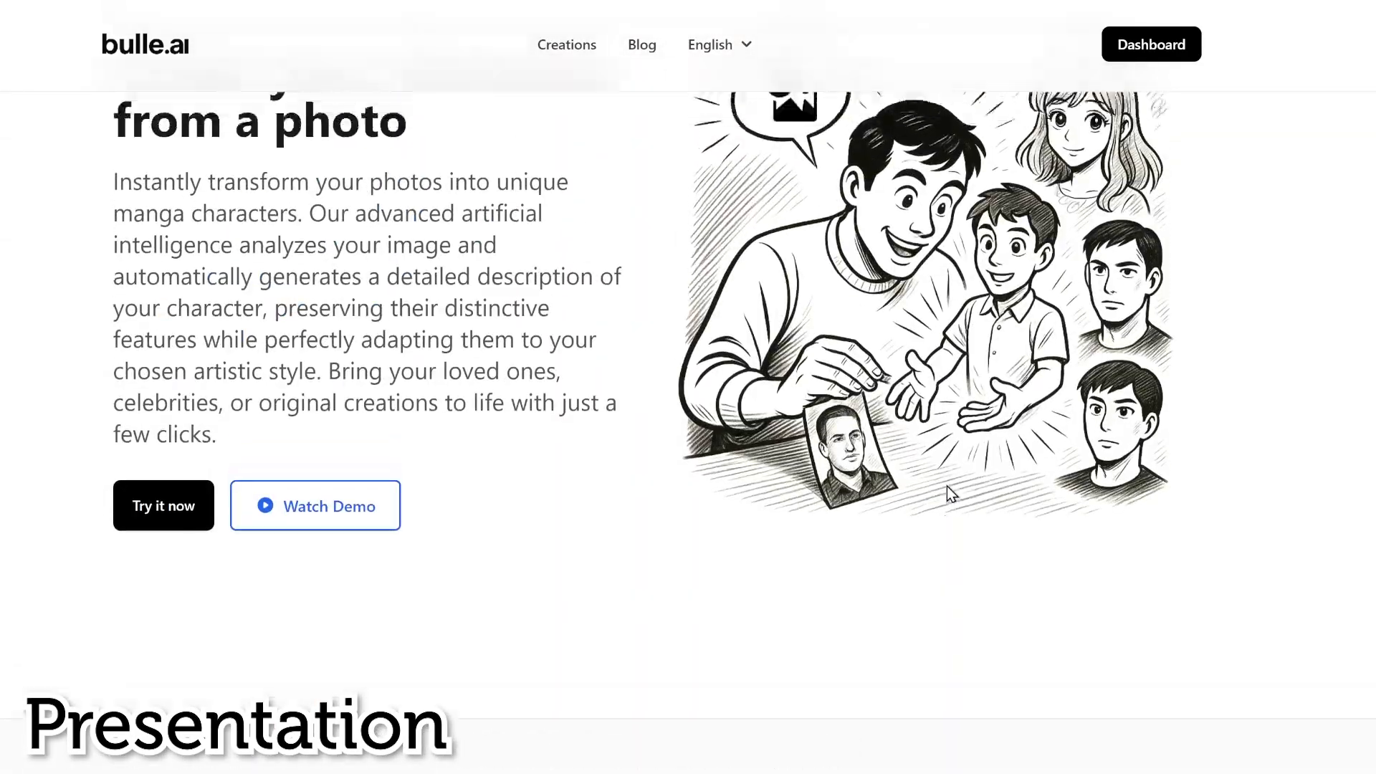
scroll(937, 485, down, 4)
drag(109, 316, 405, 366)
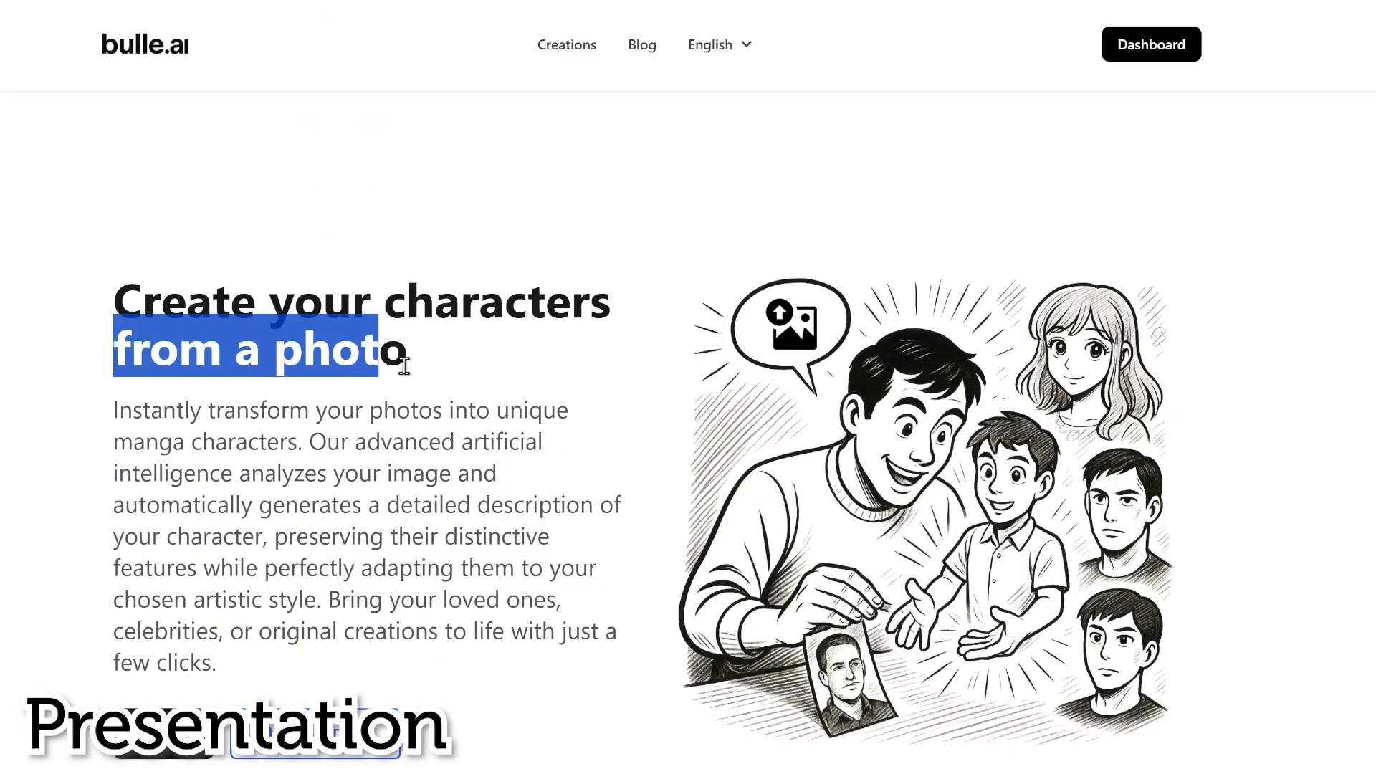
click(478, 481)
scroll(608, 519, up, 5)
scroll(611, 521, up, 20)
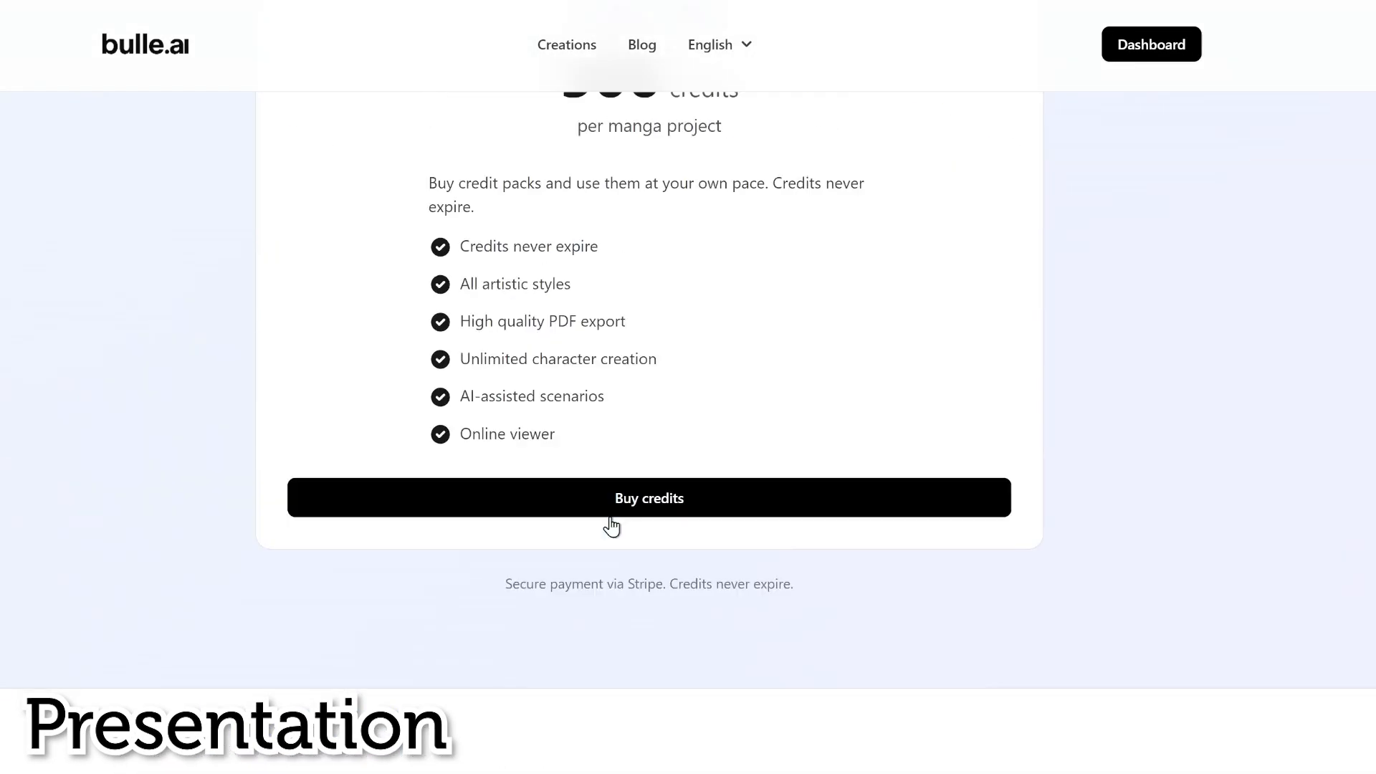
scroll(613, 518, up, 3)
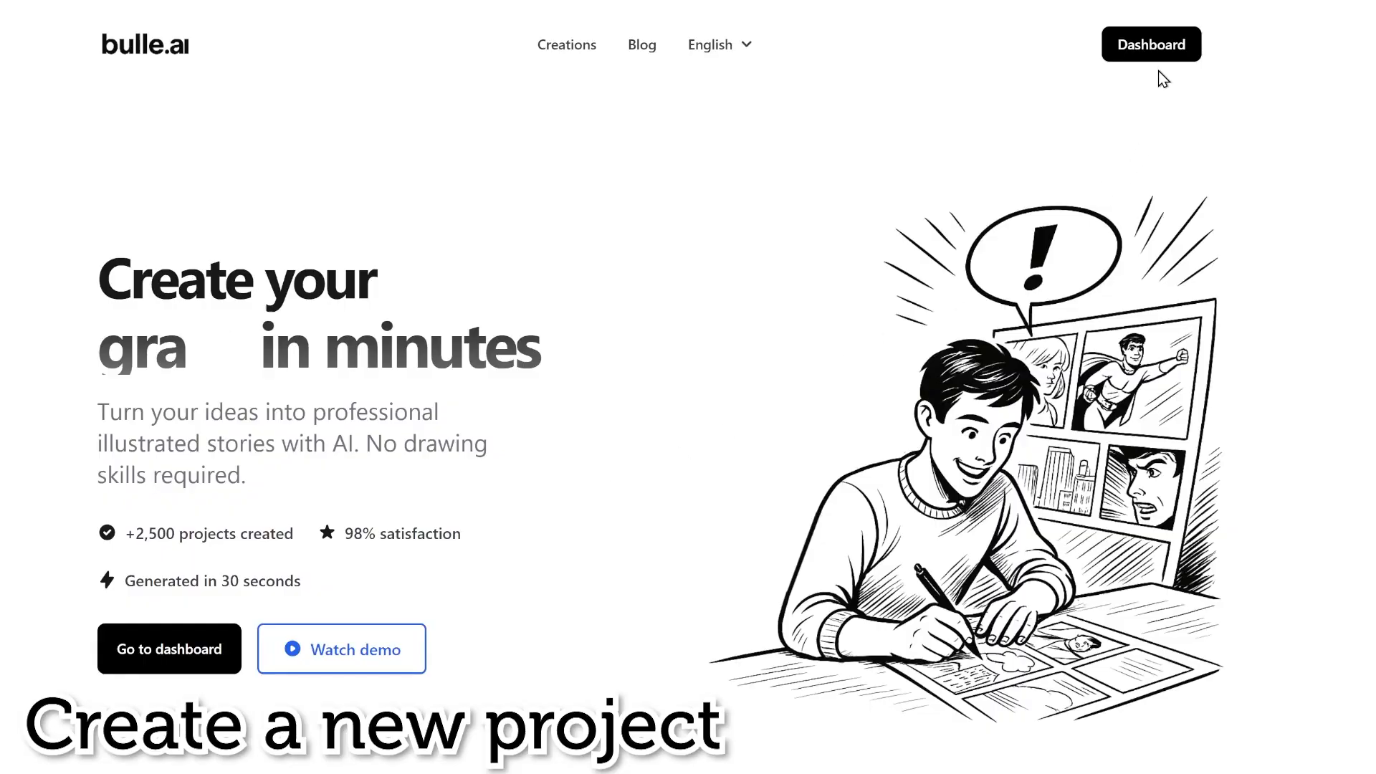
Step: Open the dashboard and start creating a new project
click(1151, 46)
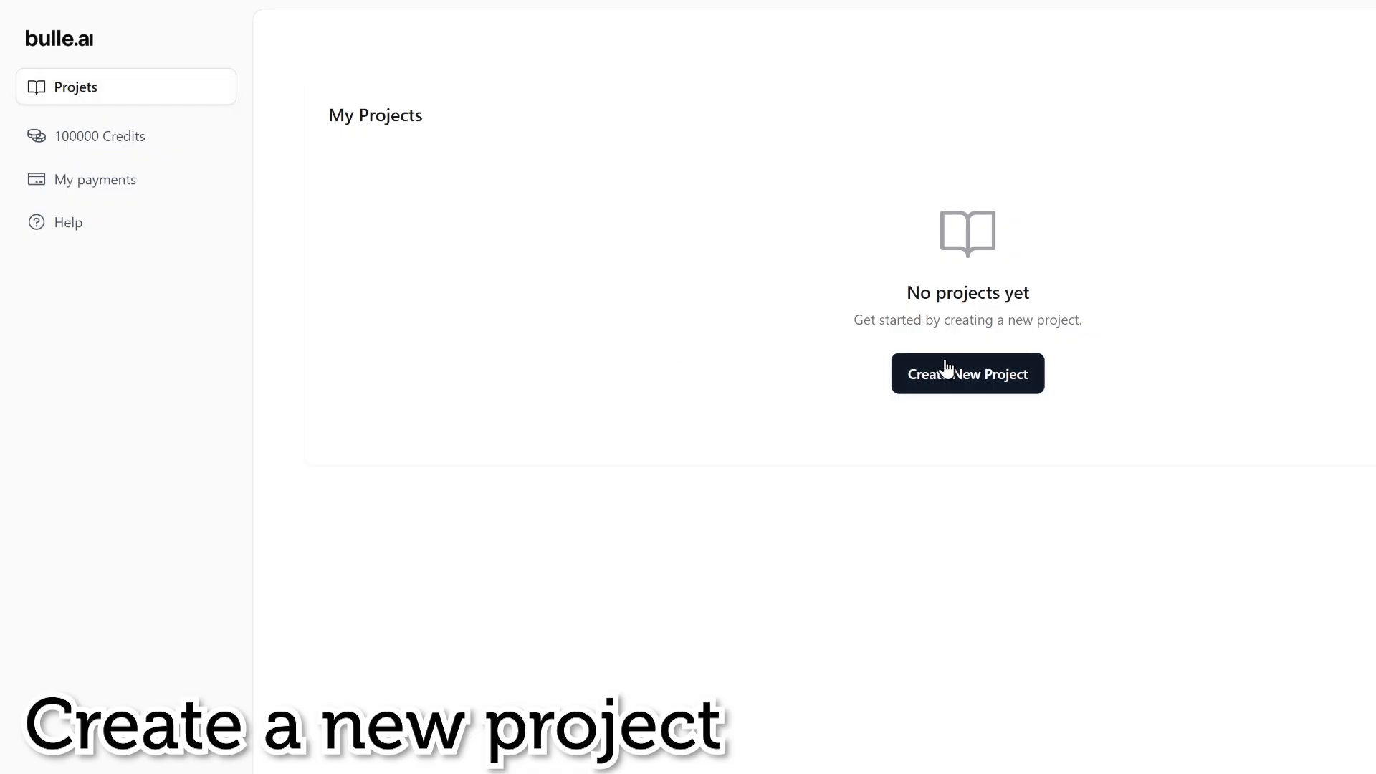
click(973, 380)
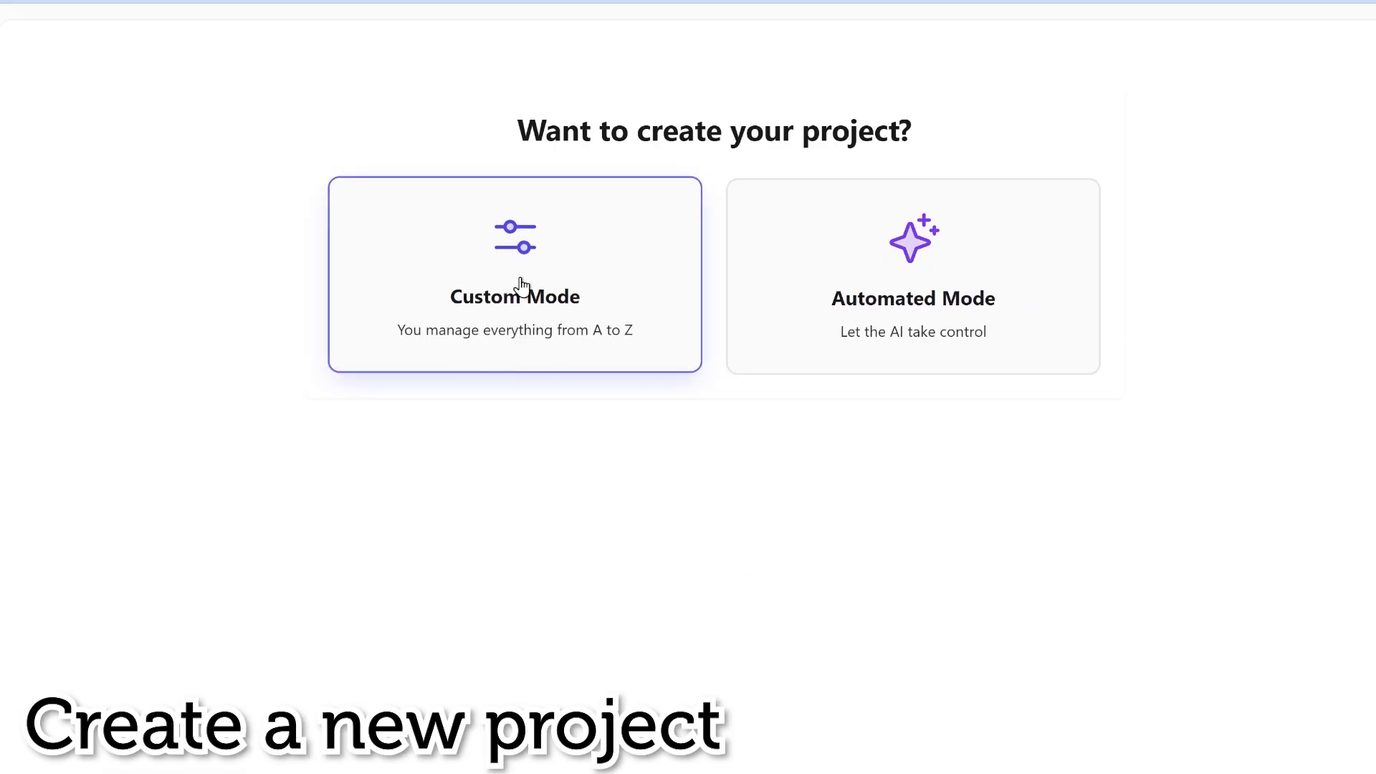
Step: Examine the Custom Mode project form, including its description fields, cover options and graphic styles
click(504, 344)
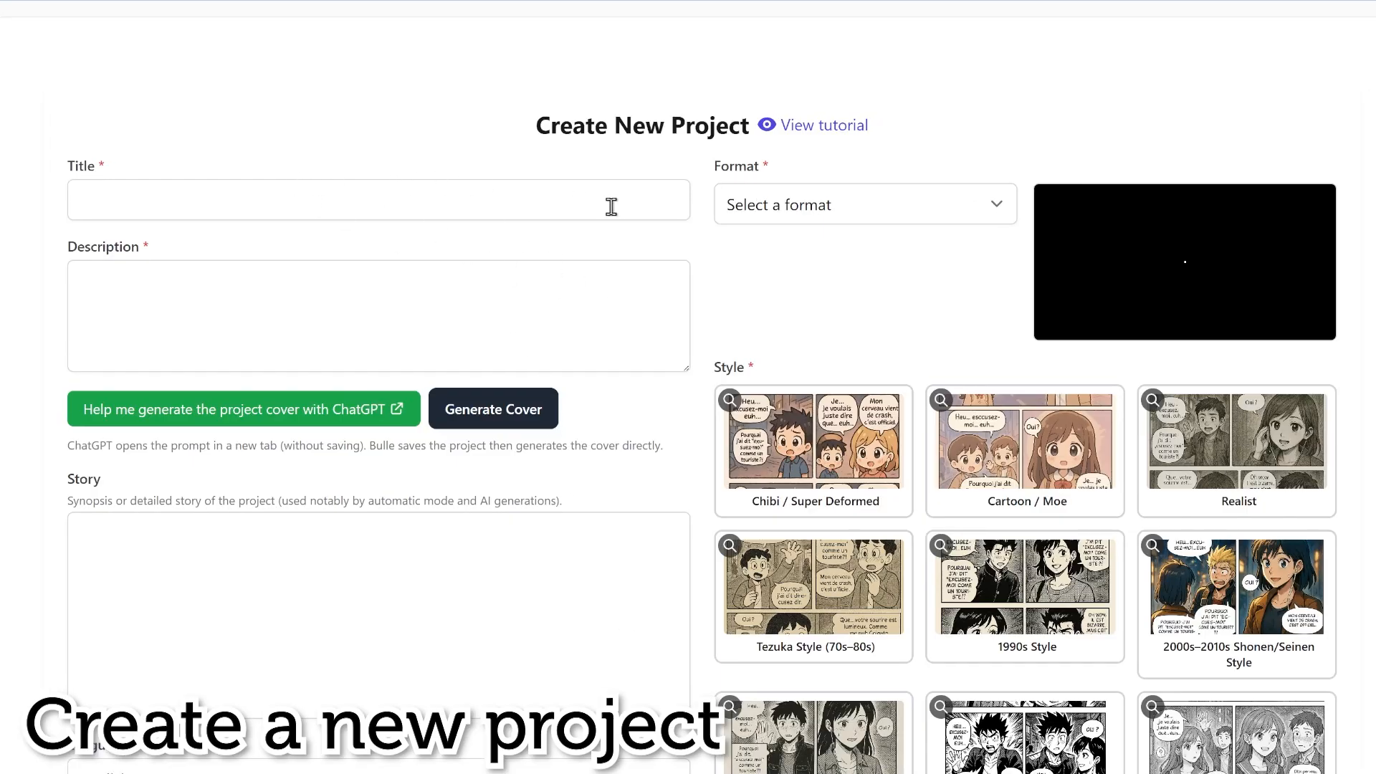
scroll(609, 212, down, 5)
scroll(598, 322, down, 4)
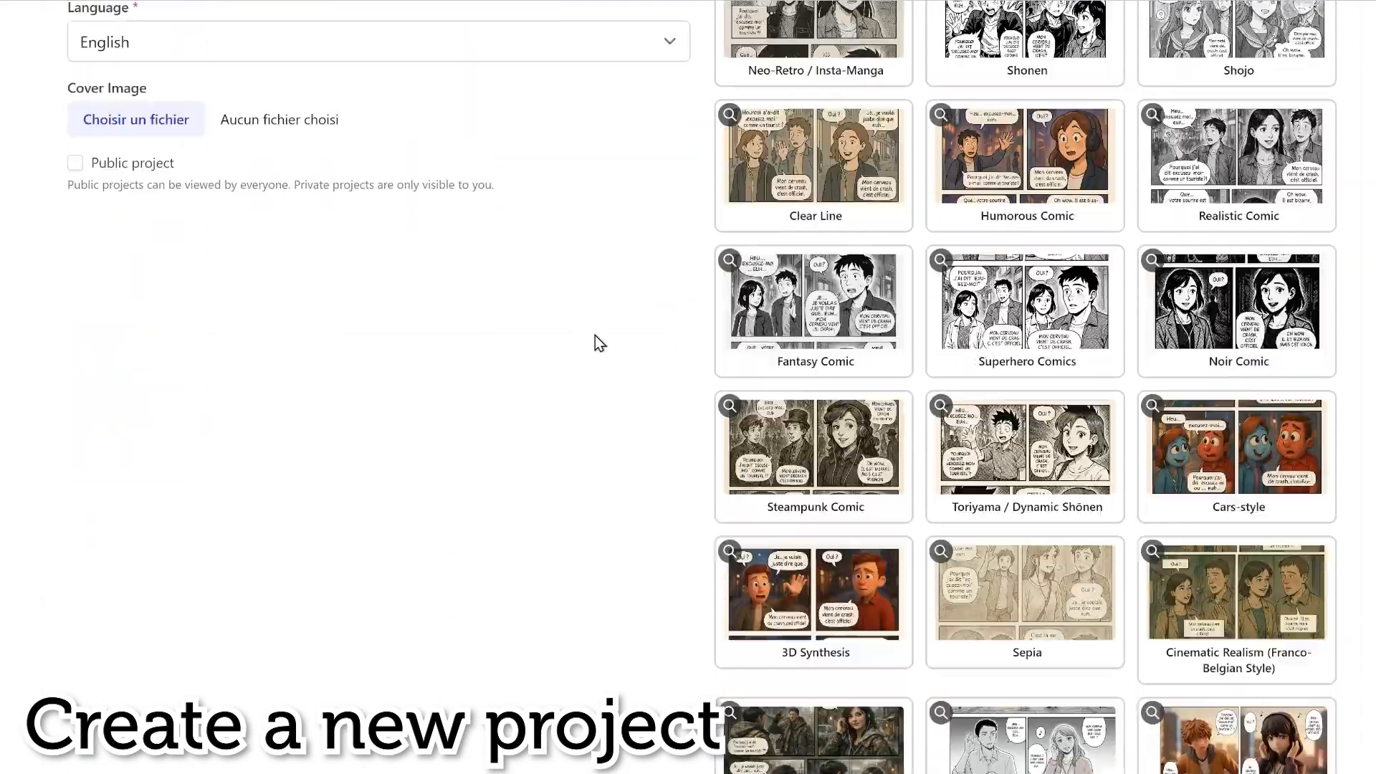
scroll(599, 341, up, 10)
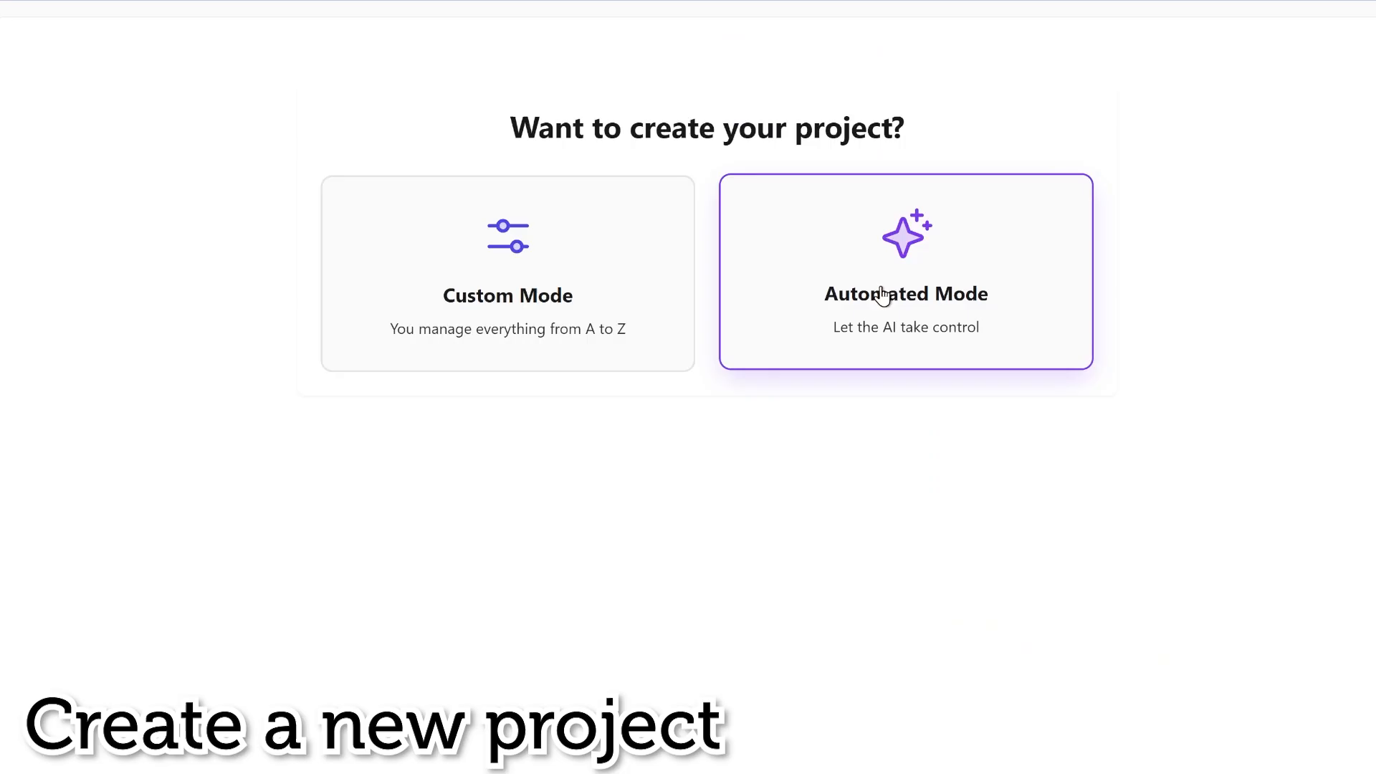
Step: Choose Automated Mode for the new project and select a format
click(908, 256)
scroll(801, 154, down, 5)
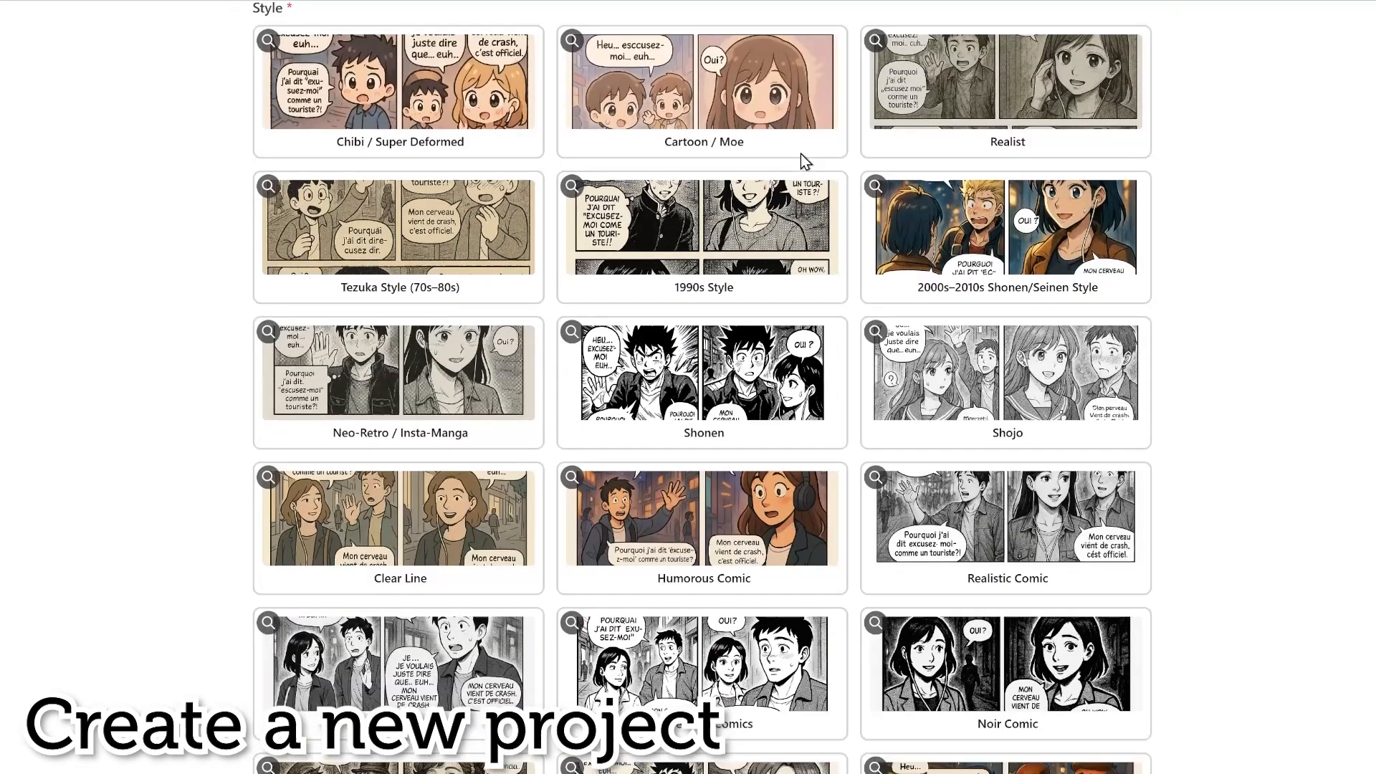
scroll(1014, 286, up, 5)
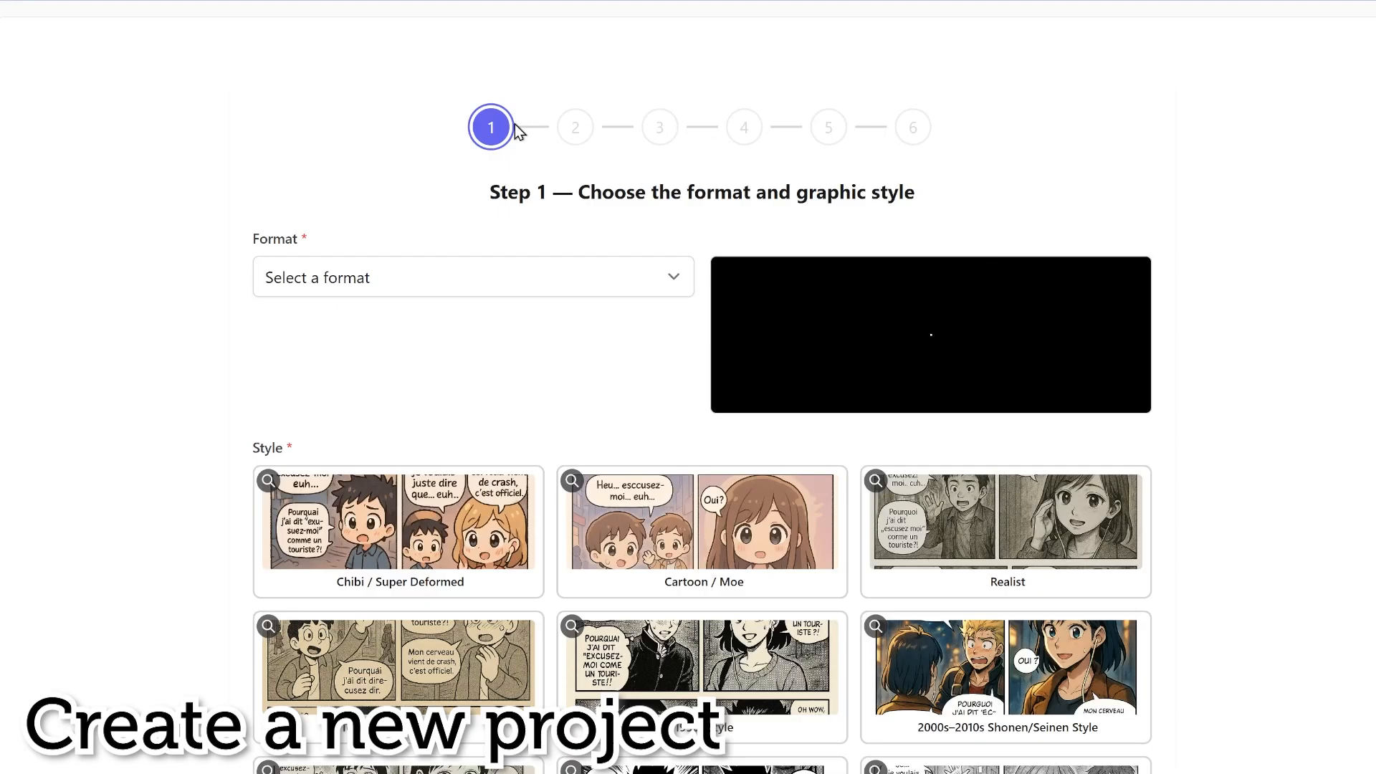
click(369, 279)
click(357, 335)
Step: Examine the form for importing a custom graphic style and close it without importing anything
scroll(117, 218, down, 12)
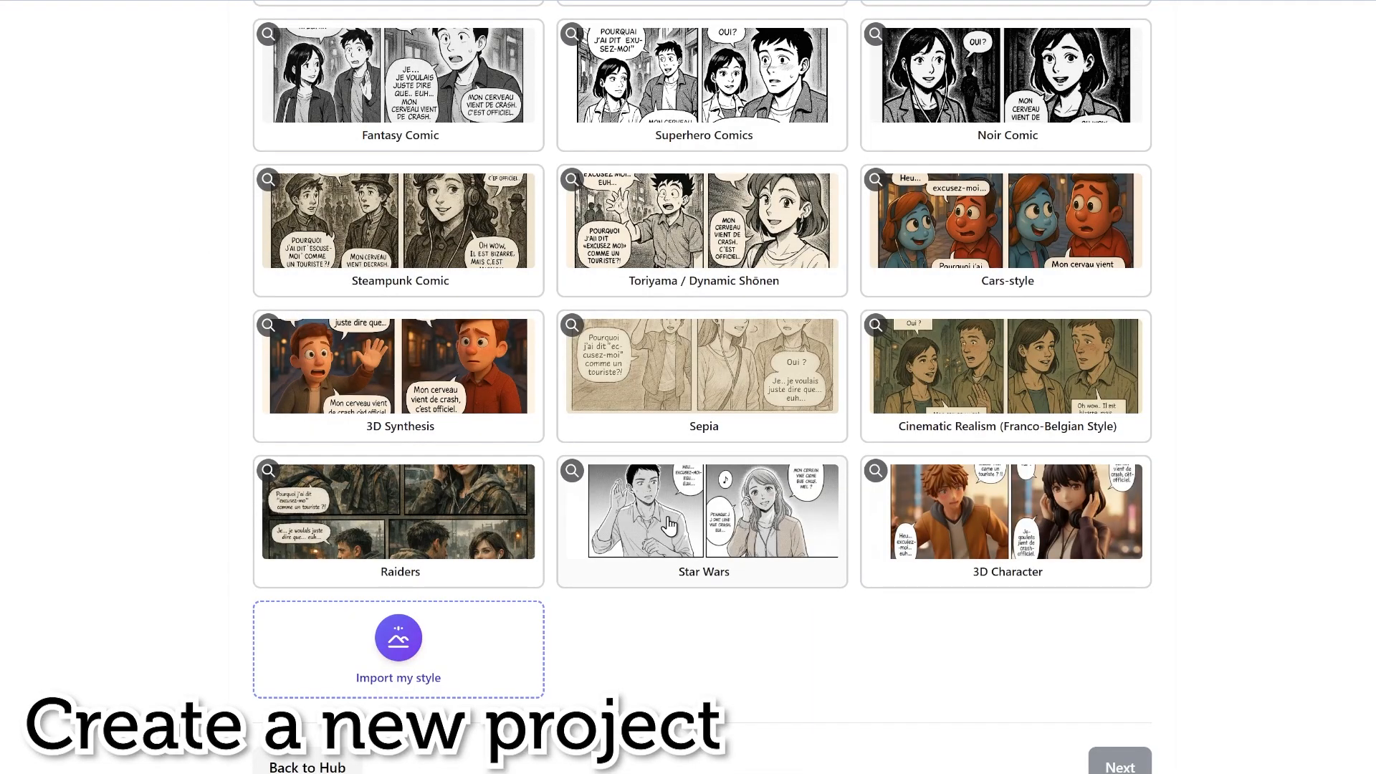
click(425, 636)
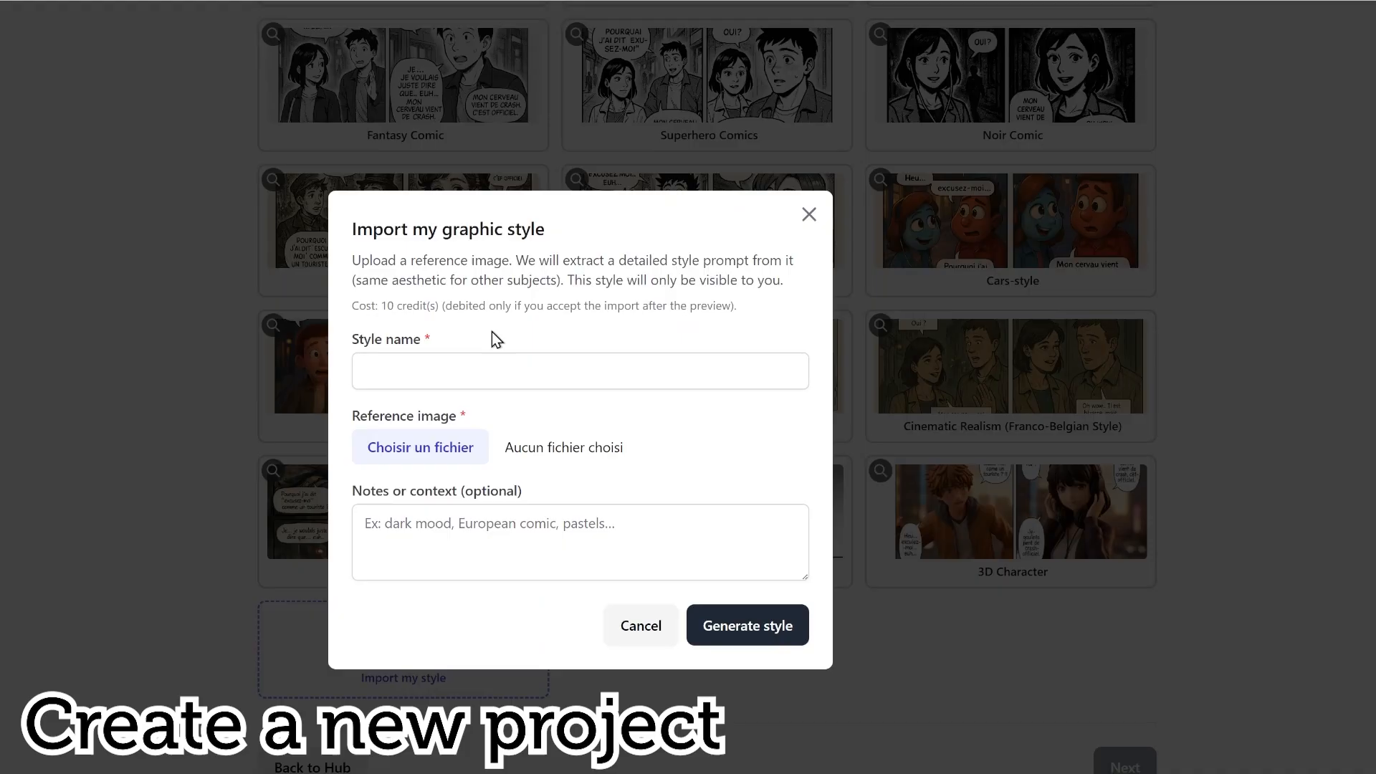
click(439, 530)
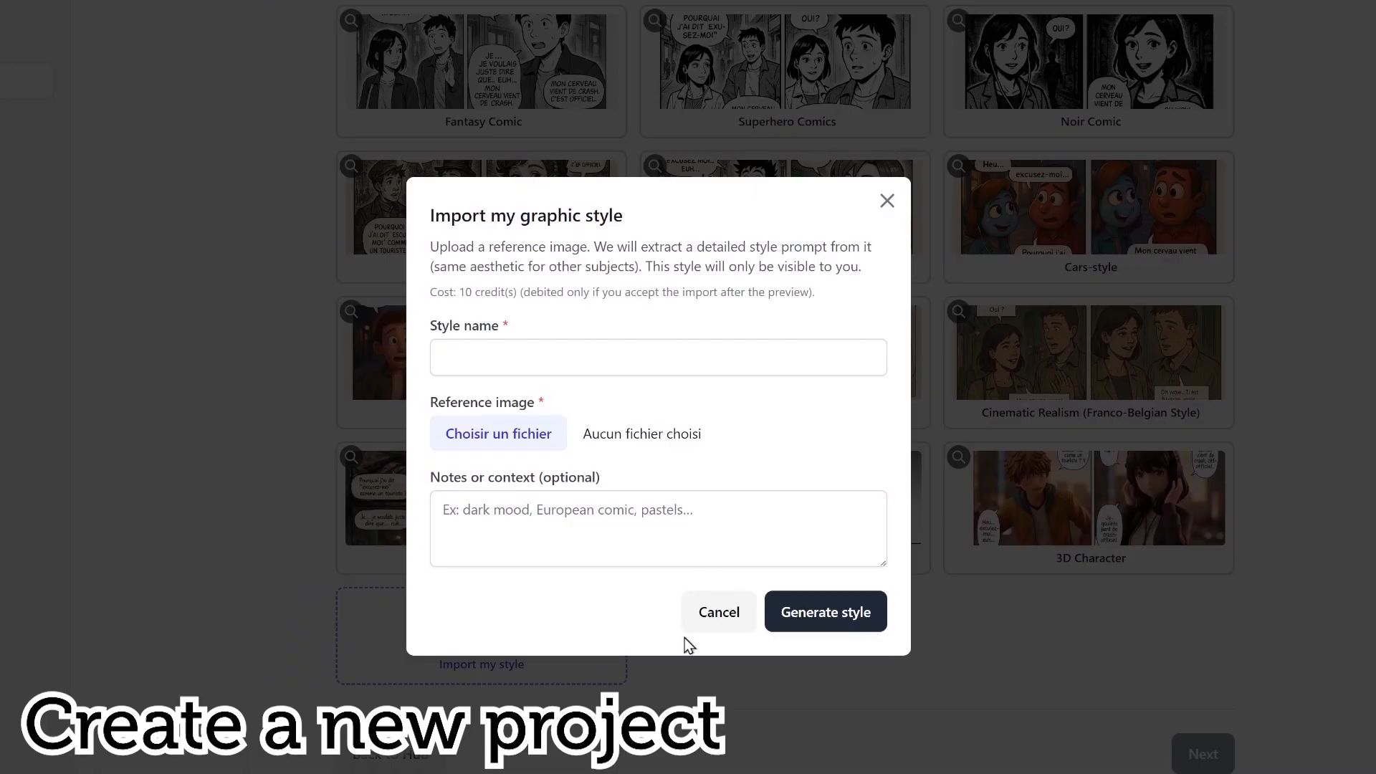
click(709, 618)
Step: Select the Star Wars graphic style and continue to the project description
click(803, 517)
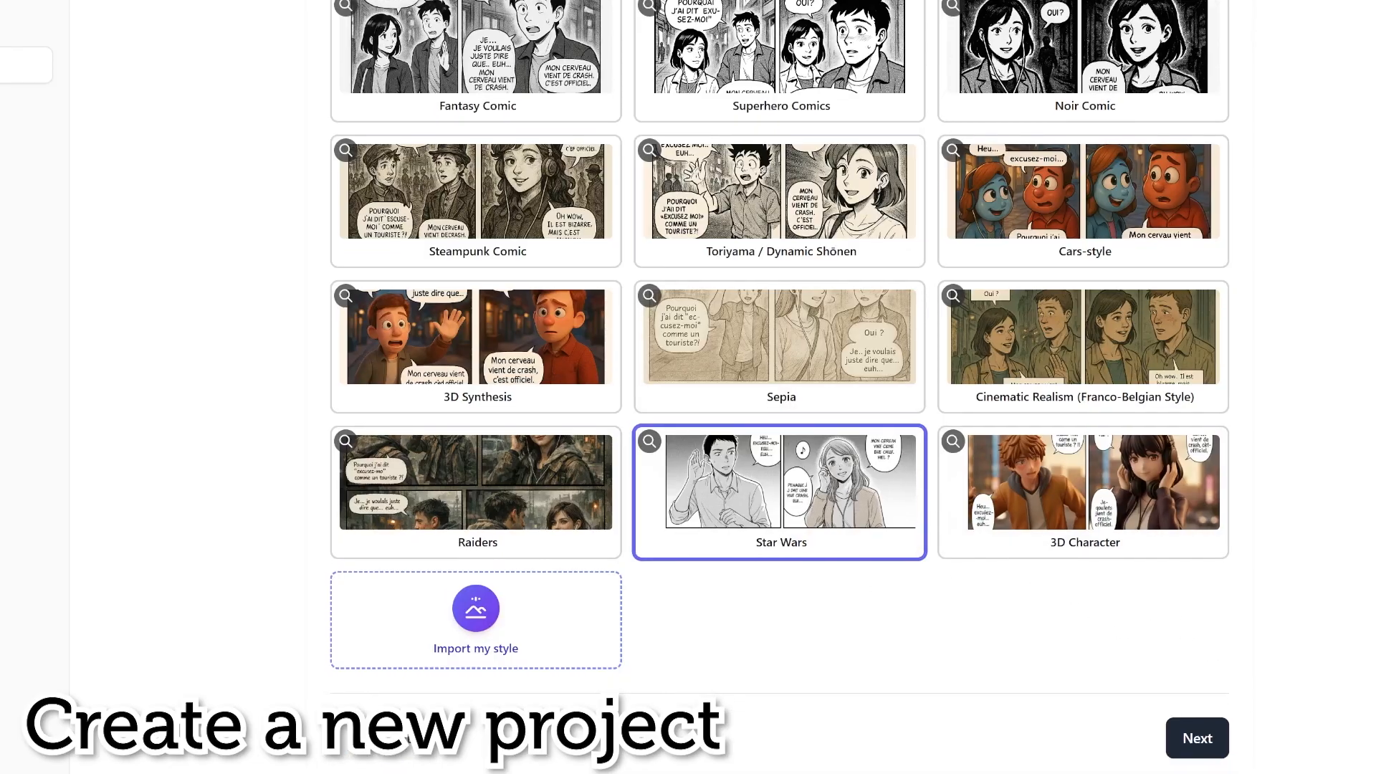
click(1184, 738)
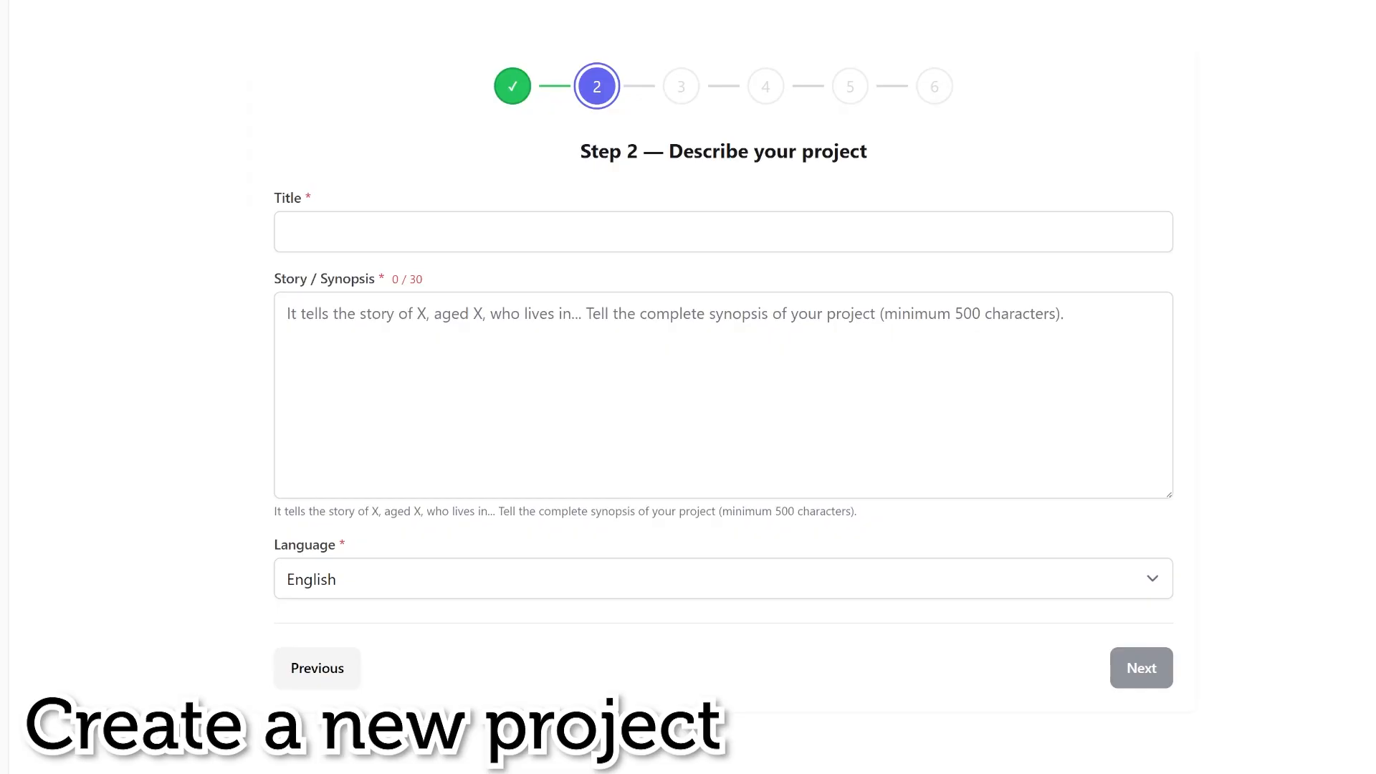
Step: Title the project "Brothers at war" and paste the copied story text as its synopsis
click(413, 228)
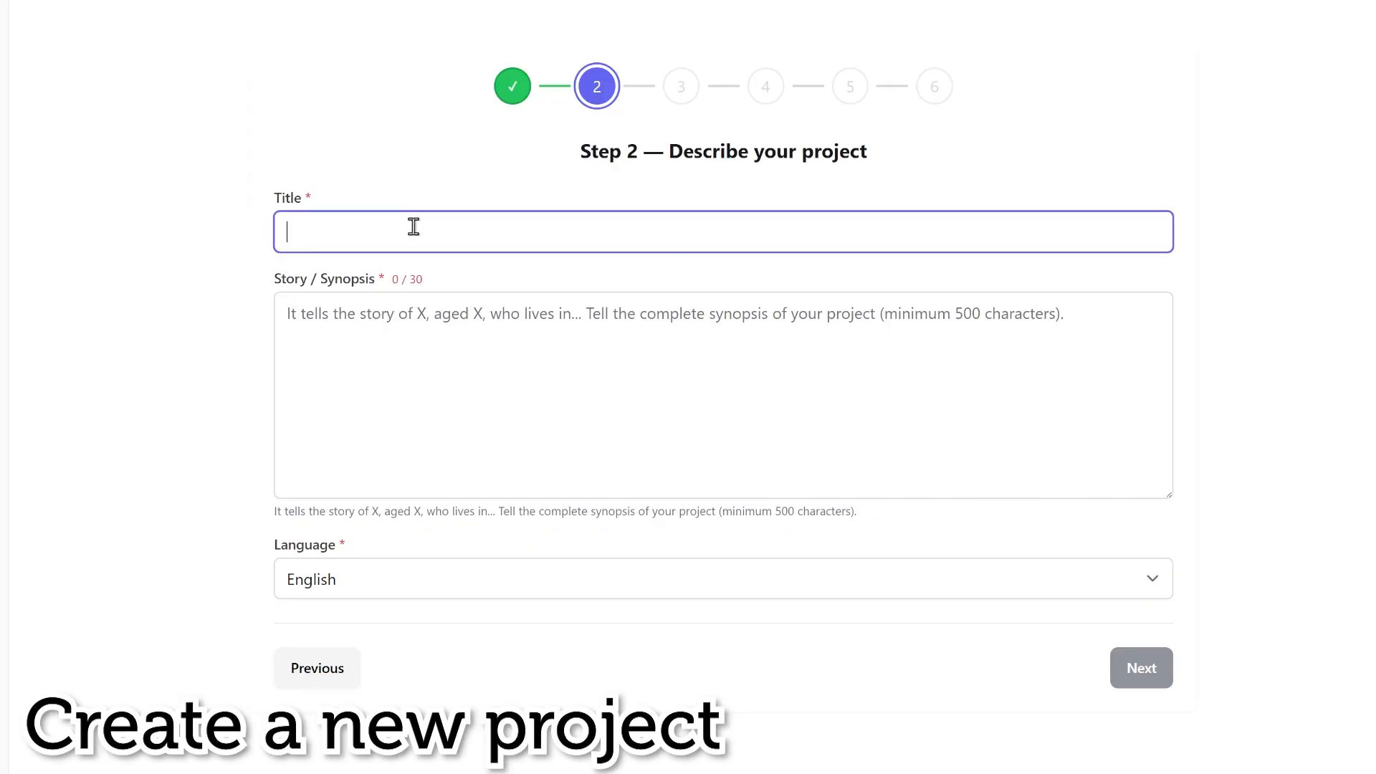
text(Brothers at war)
click(407, 328)
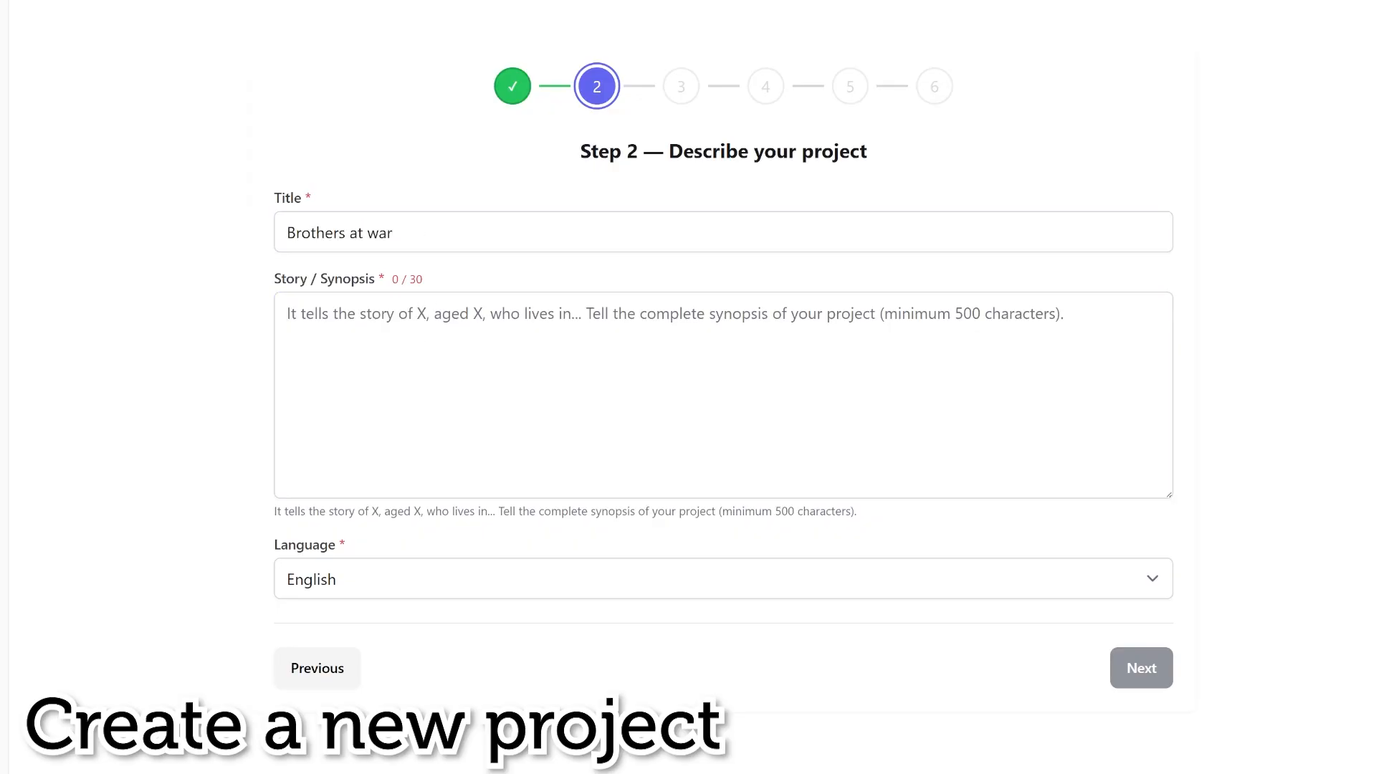
right_click(417, 335)
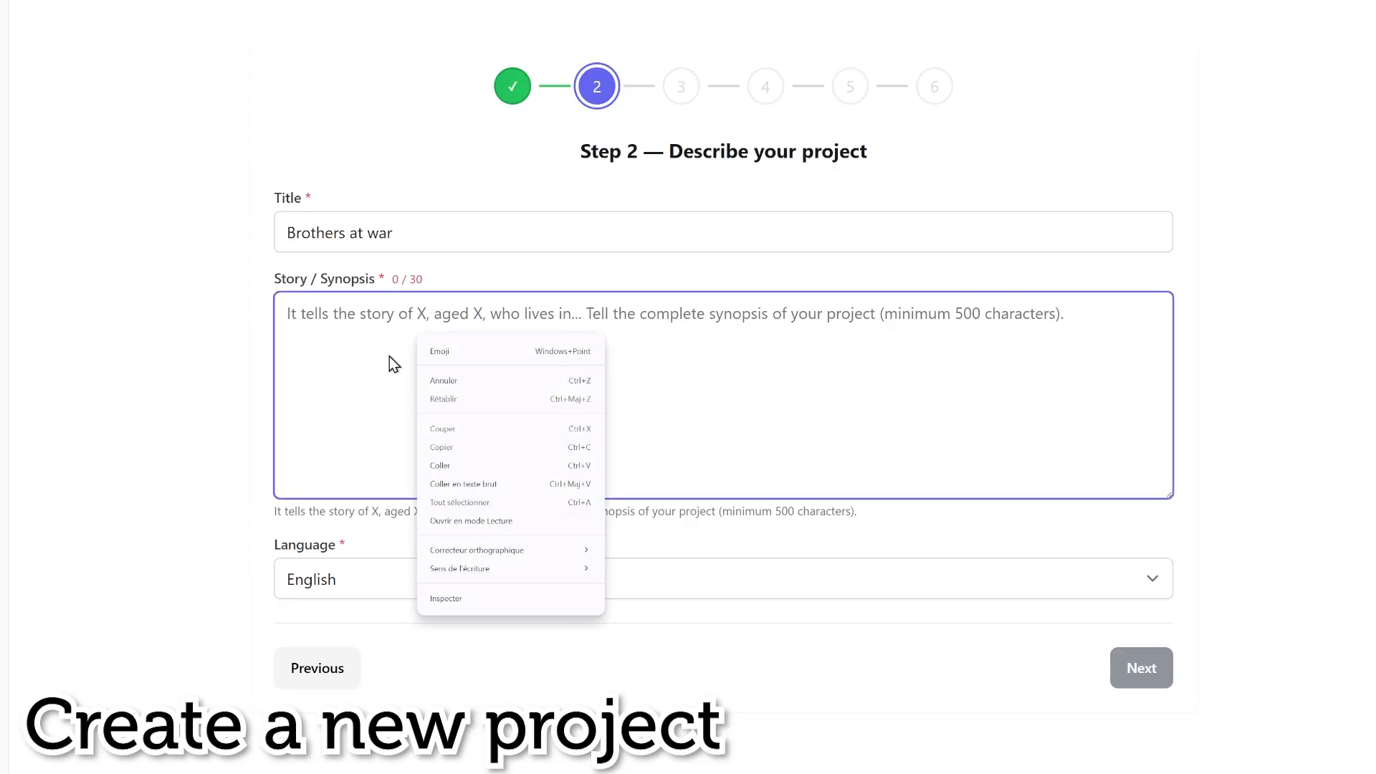
click(452, 465)
Step: Review the pasted synopsis from start to end and continue to the character creation stage
scroll(669, 427, up, 5)
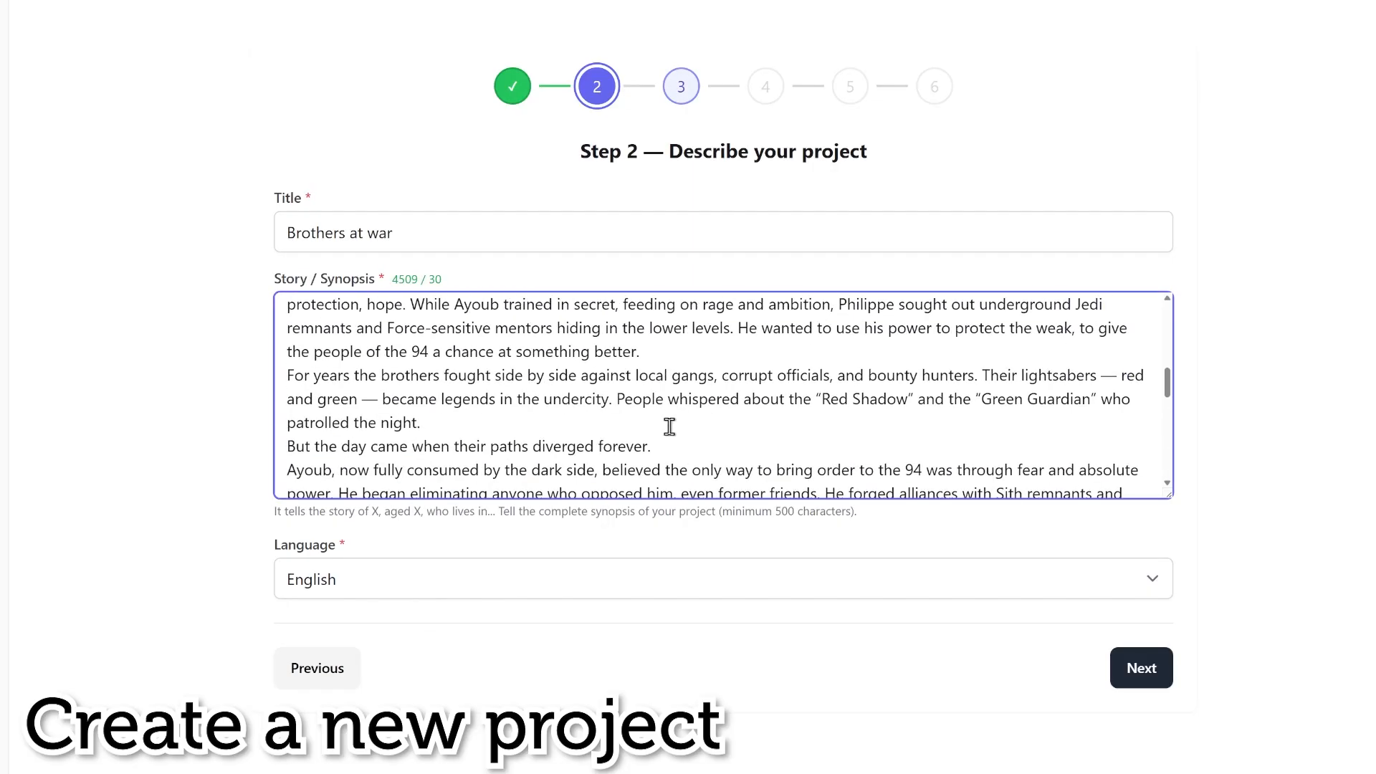
scroll(669, 426, up, 5)
scroll(669, 426, down, 15)
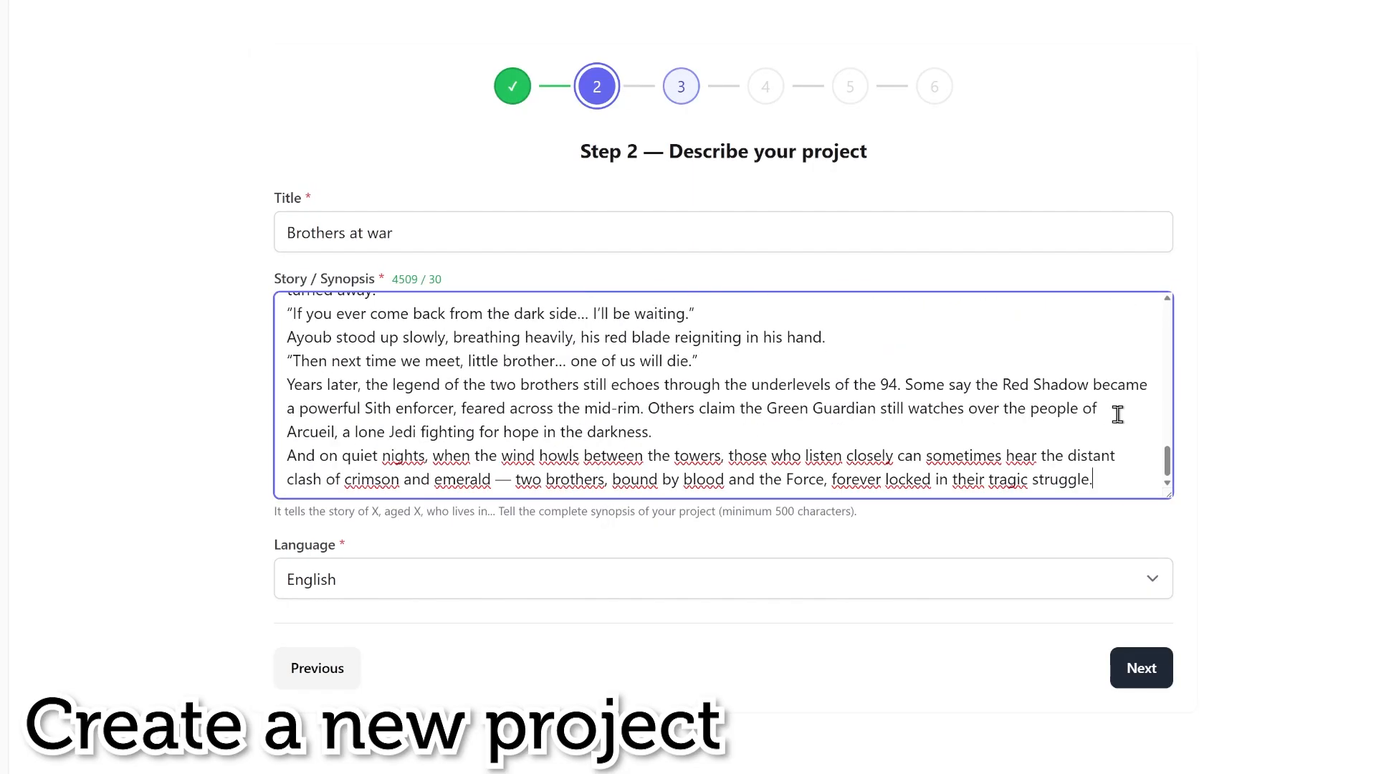
click(1231, 420)
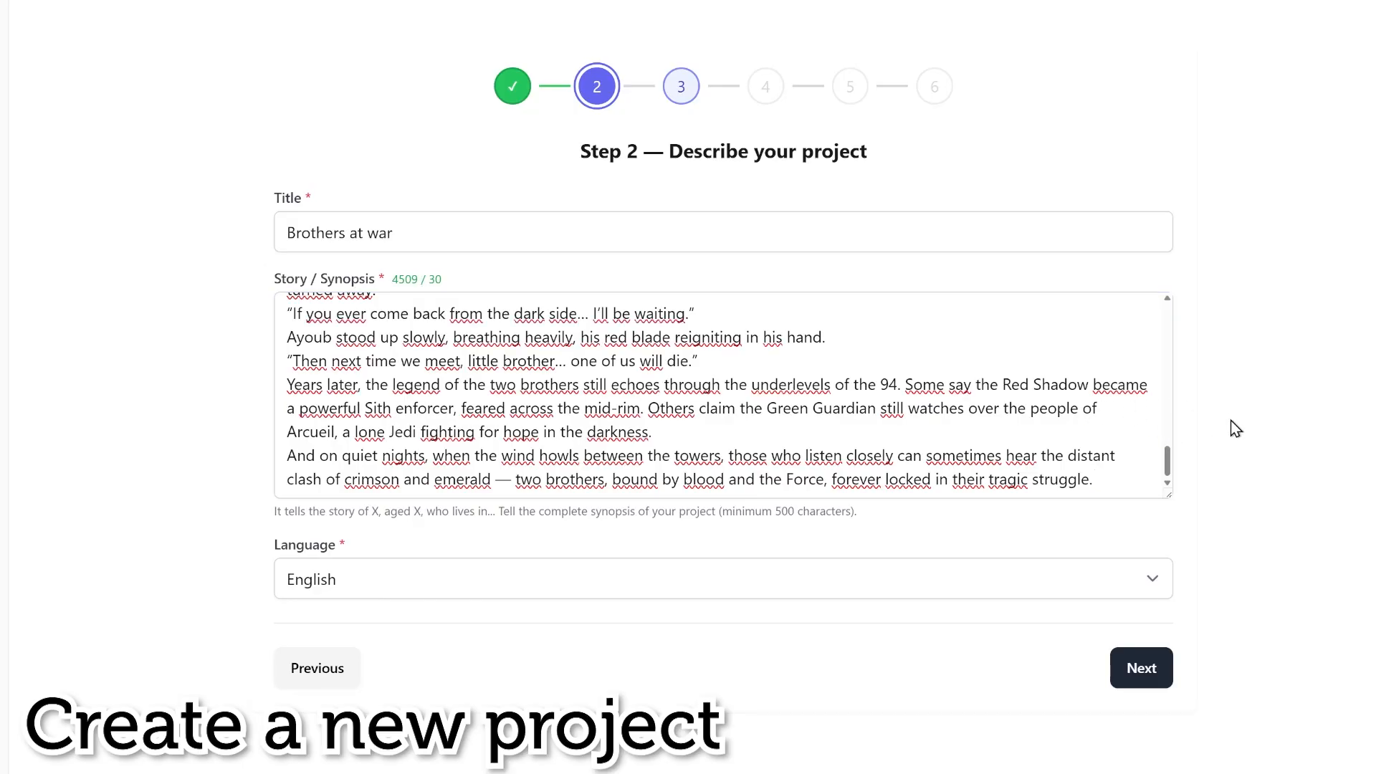
click(1143, 666)
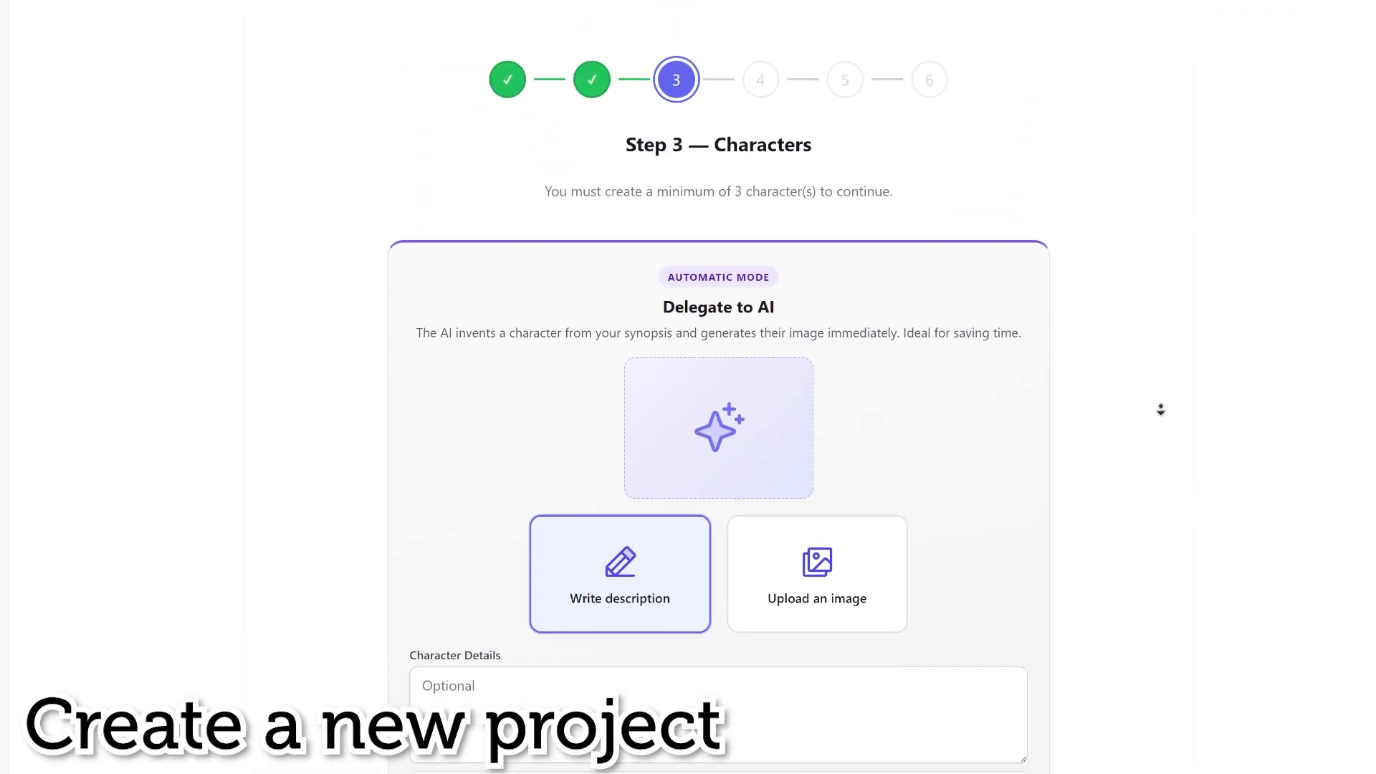
Step: Upload the reference image moi visage.png for the first AI-generated character in Automatic Mode
scroll(1247, 408, down, 1)
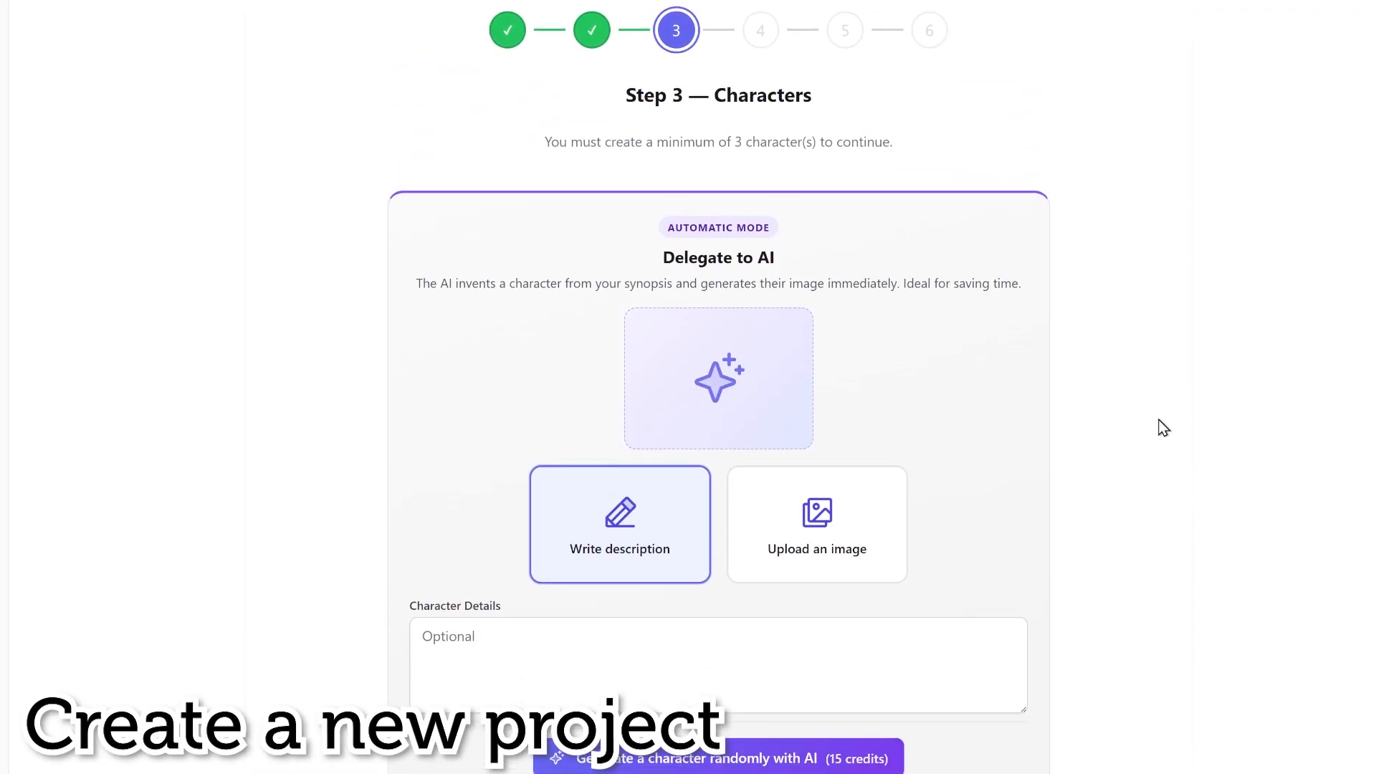
scroll(1154, 409, down, 2)
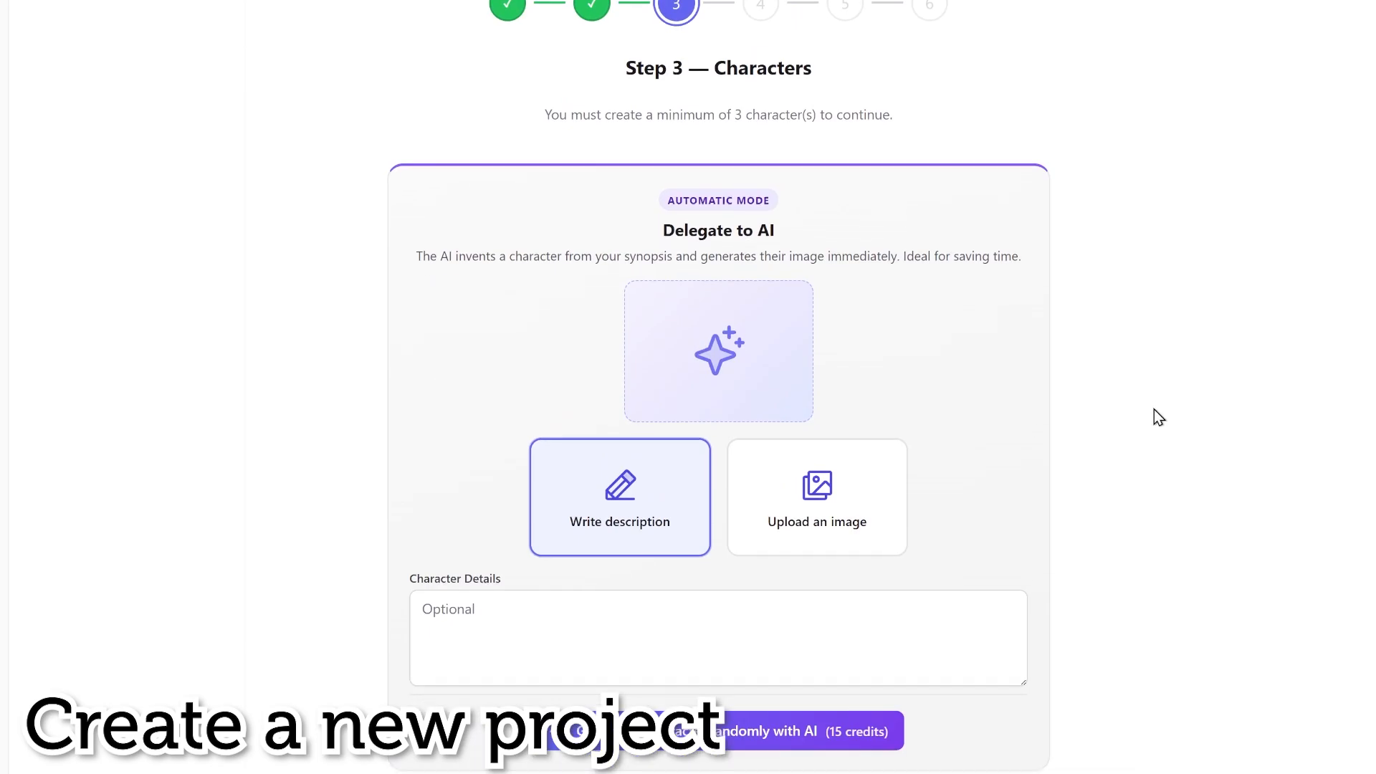
scroll(1148, 410, up, 2)
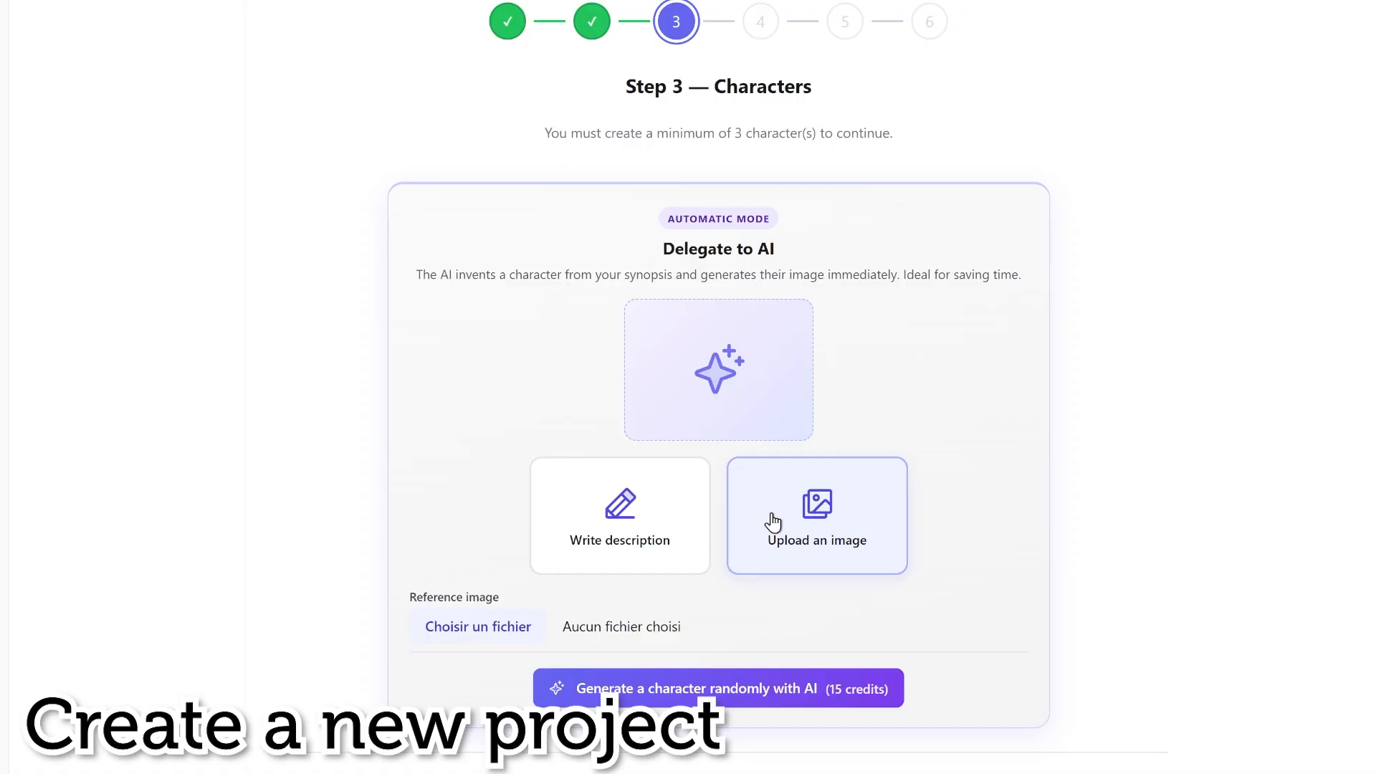
click(456, 631)
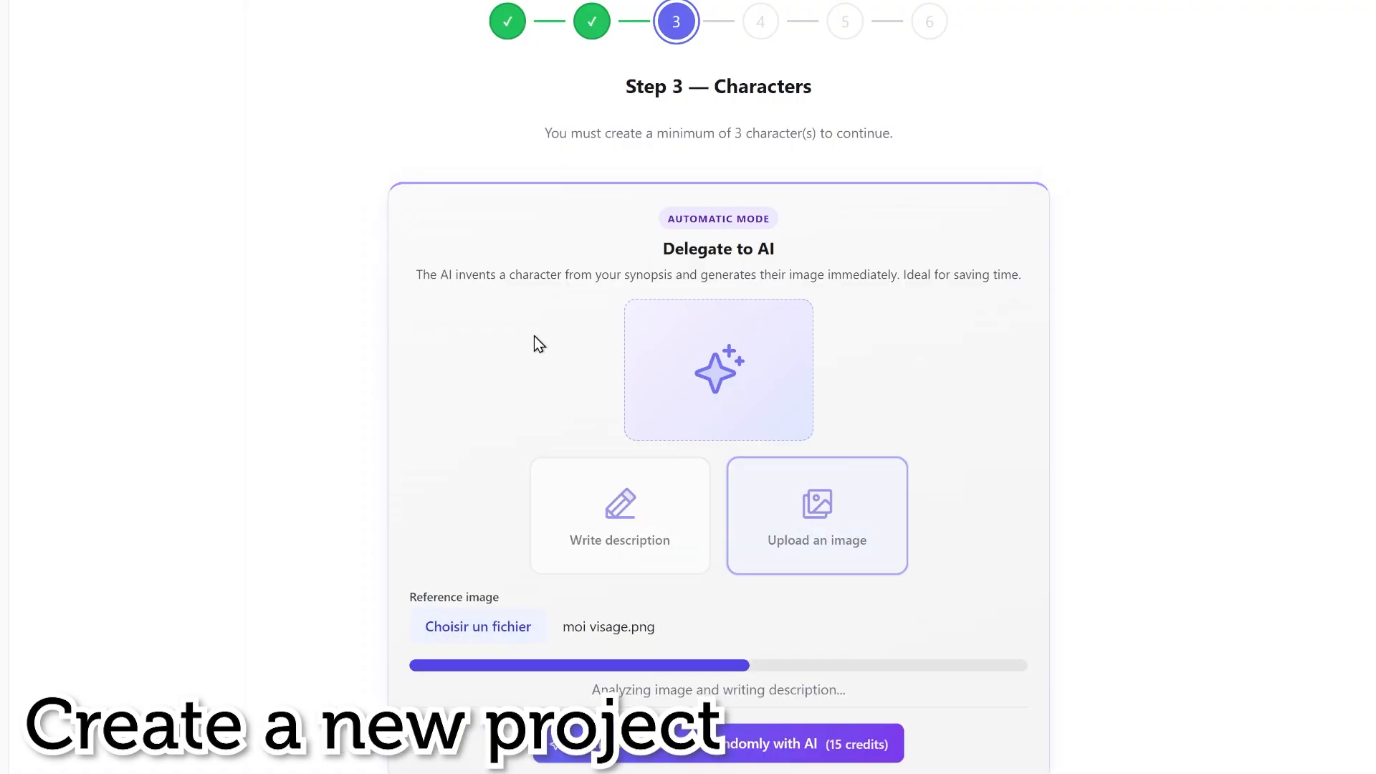
scroll(530, 328, down, 2)
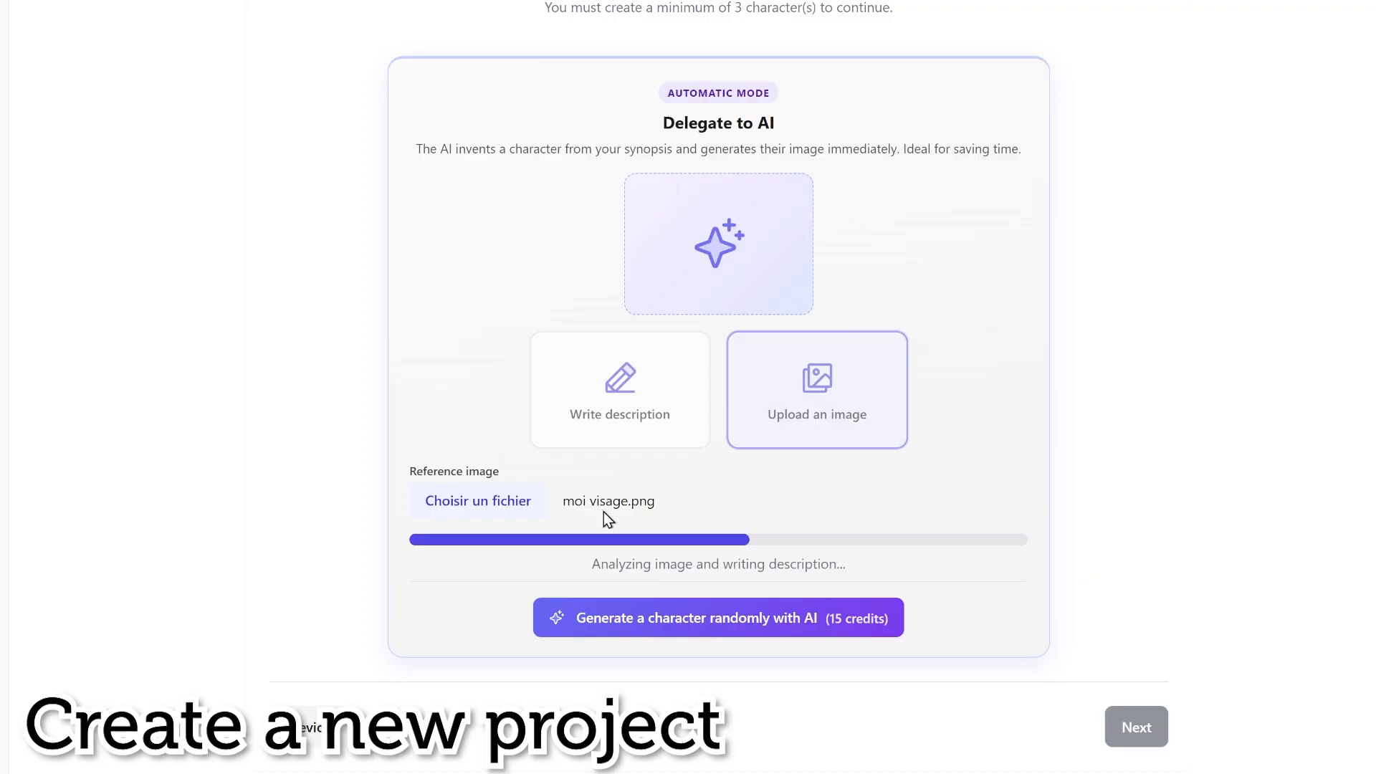
scroll(724, 444, down, 2)
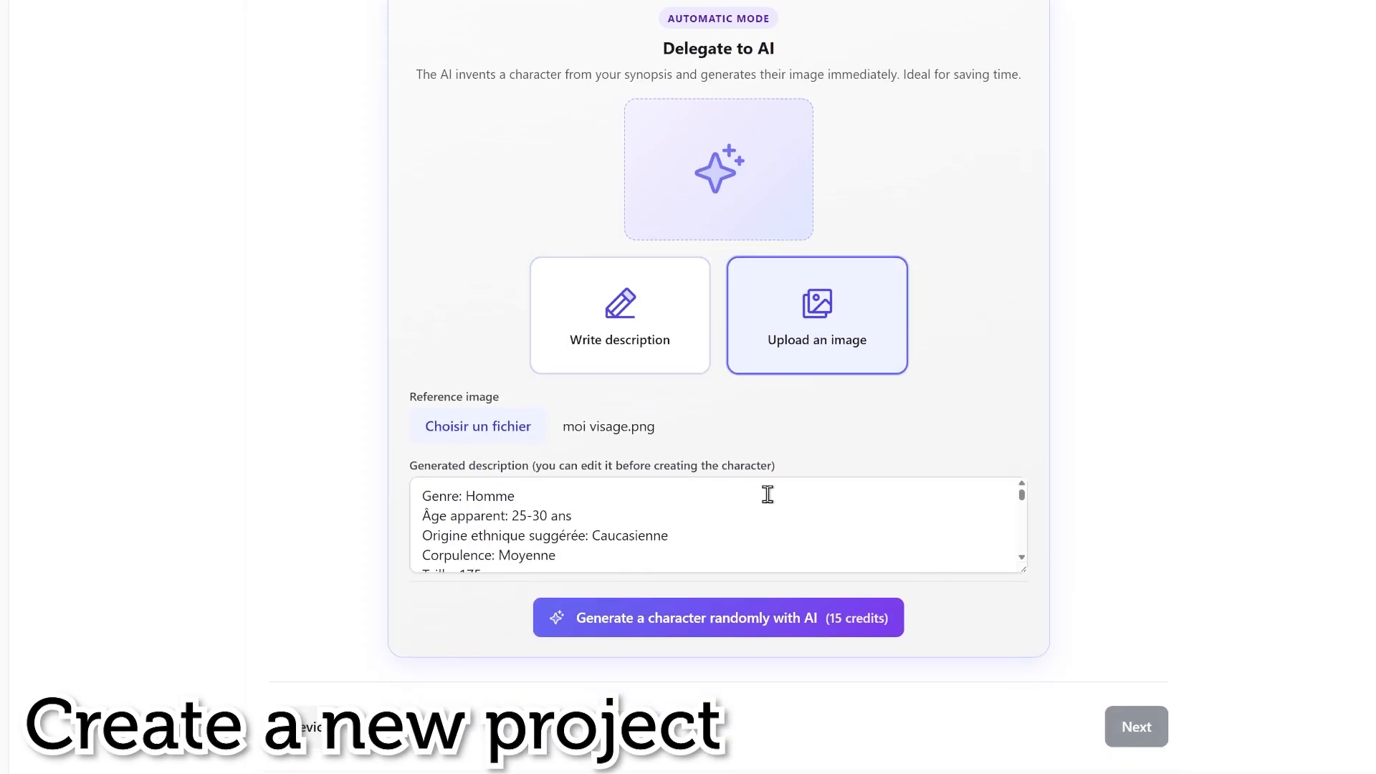
Step: Enlarge the generated description field and review the character description written from the reference image
drag(1025, 570, 1025, 745)
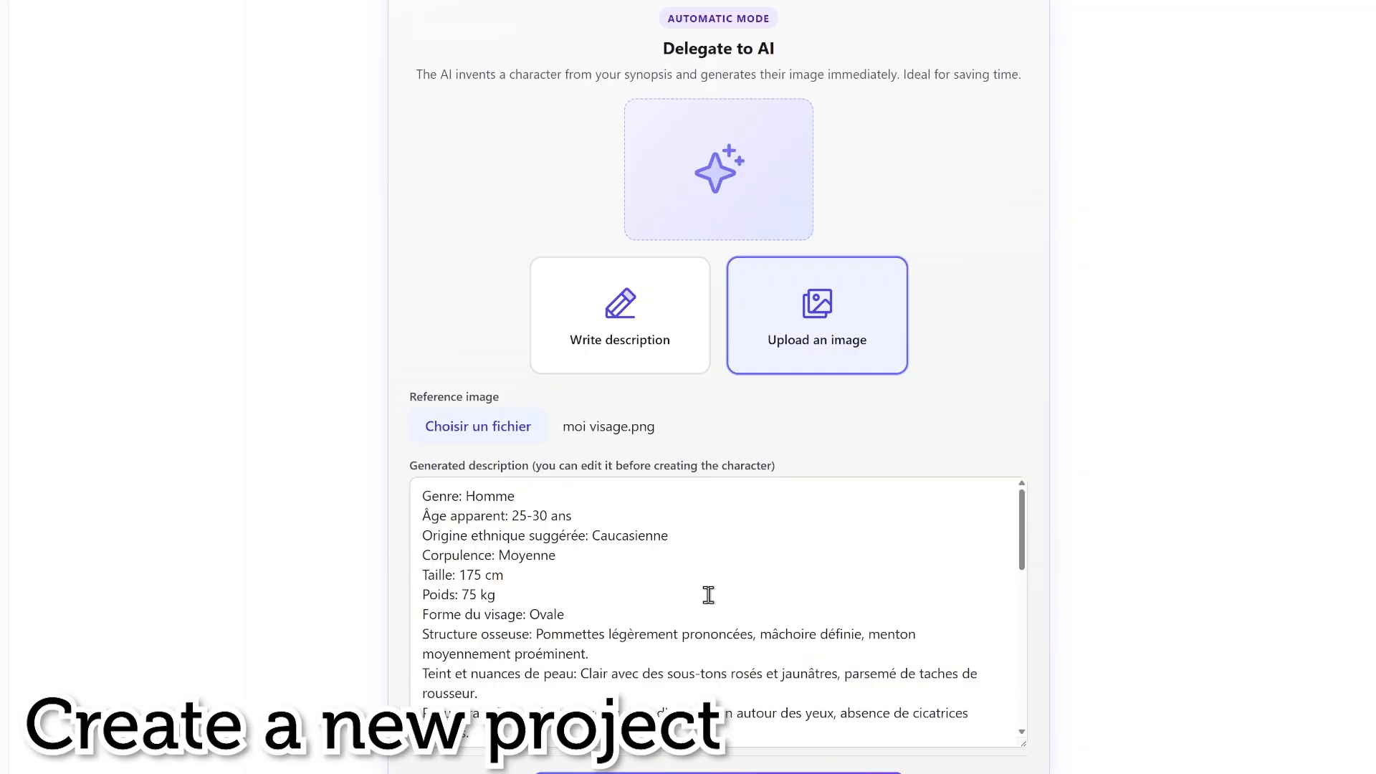
scroll(709, 595, down, 5)
scroll(745, 573, up, 5)
scroll(1146, 347, down, 2)
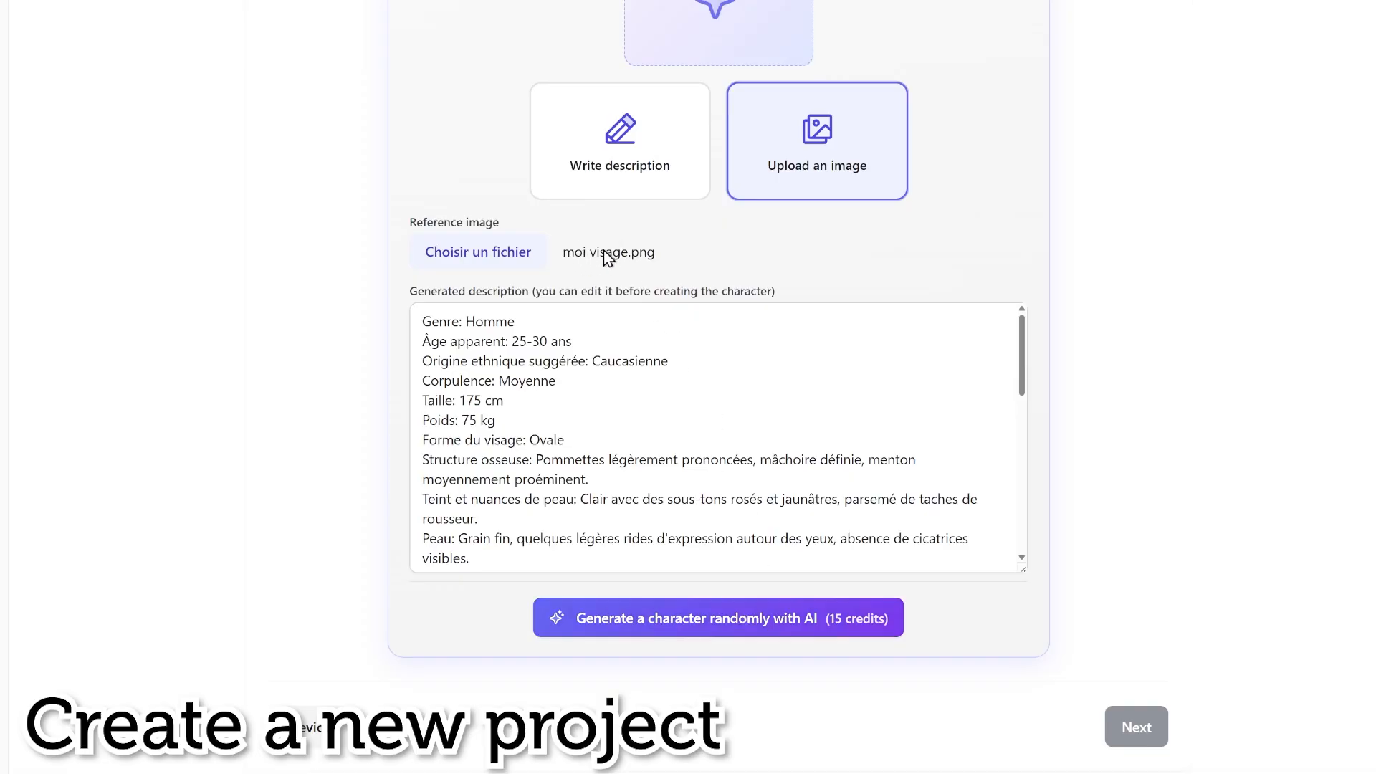
Step: Generate the first character with AI from the image description, confirm it, and check the name on its card
click(732, 616)
click(635, 431)
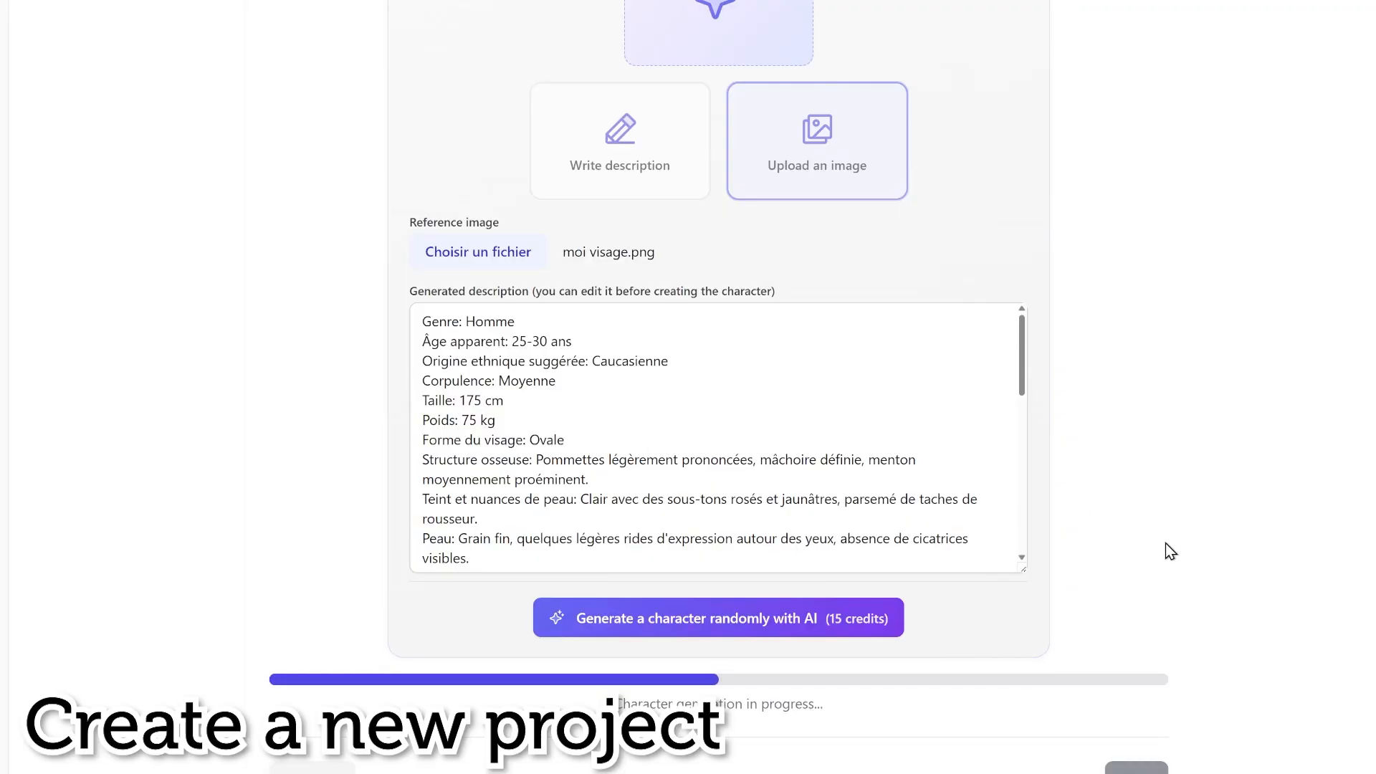
scroll(1167, 553, up, 5)
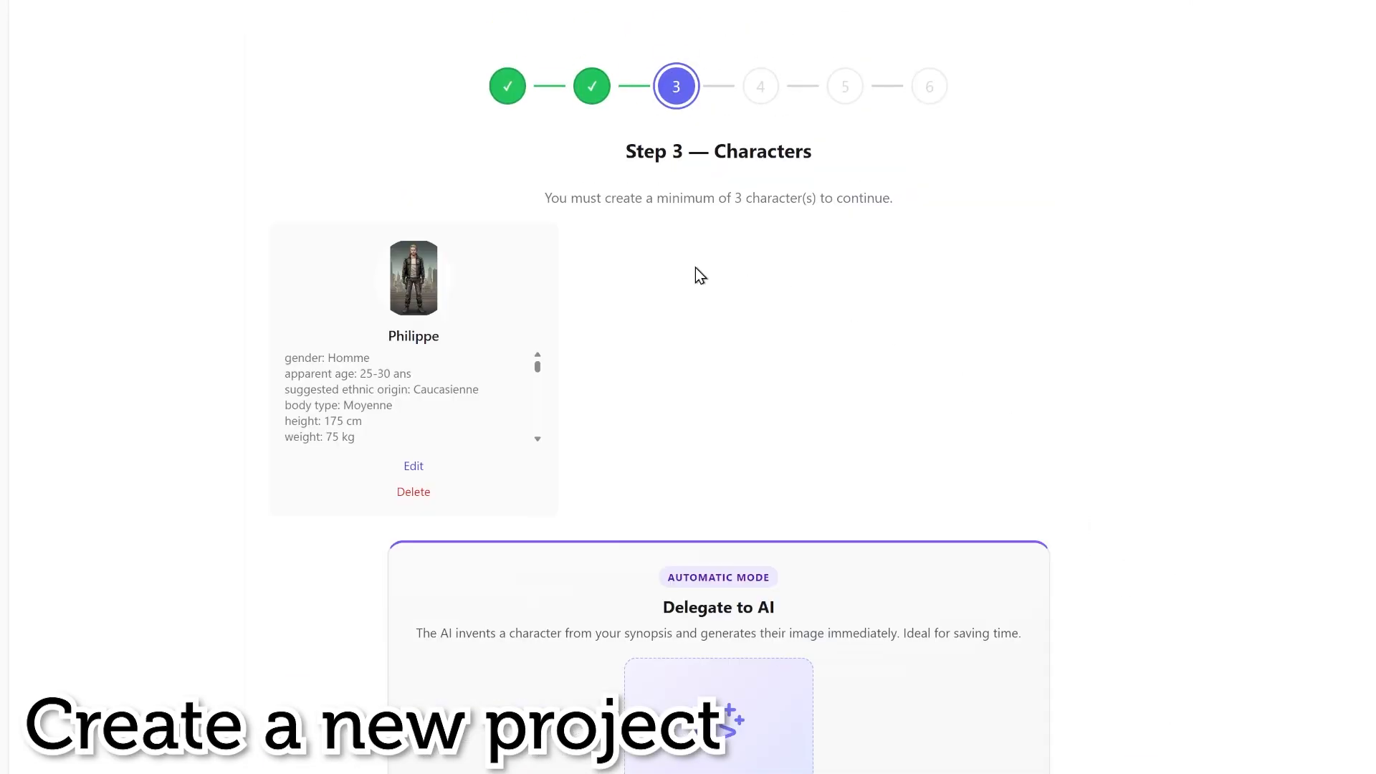
drag(370, 333, 445, 337)
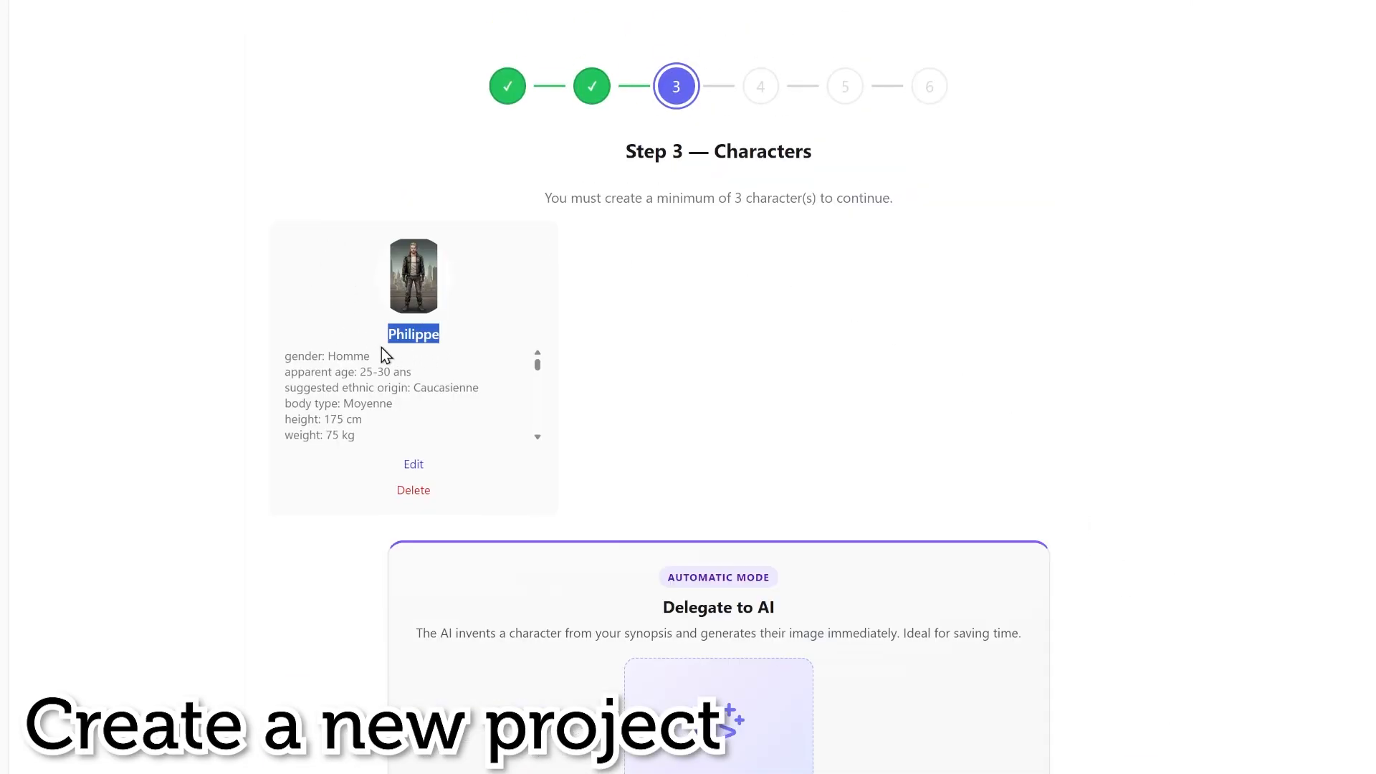
click(863, 344)
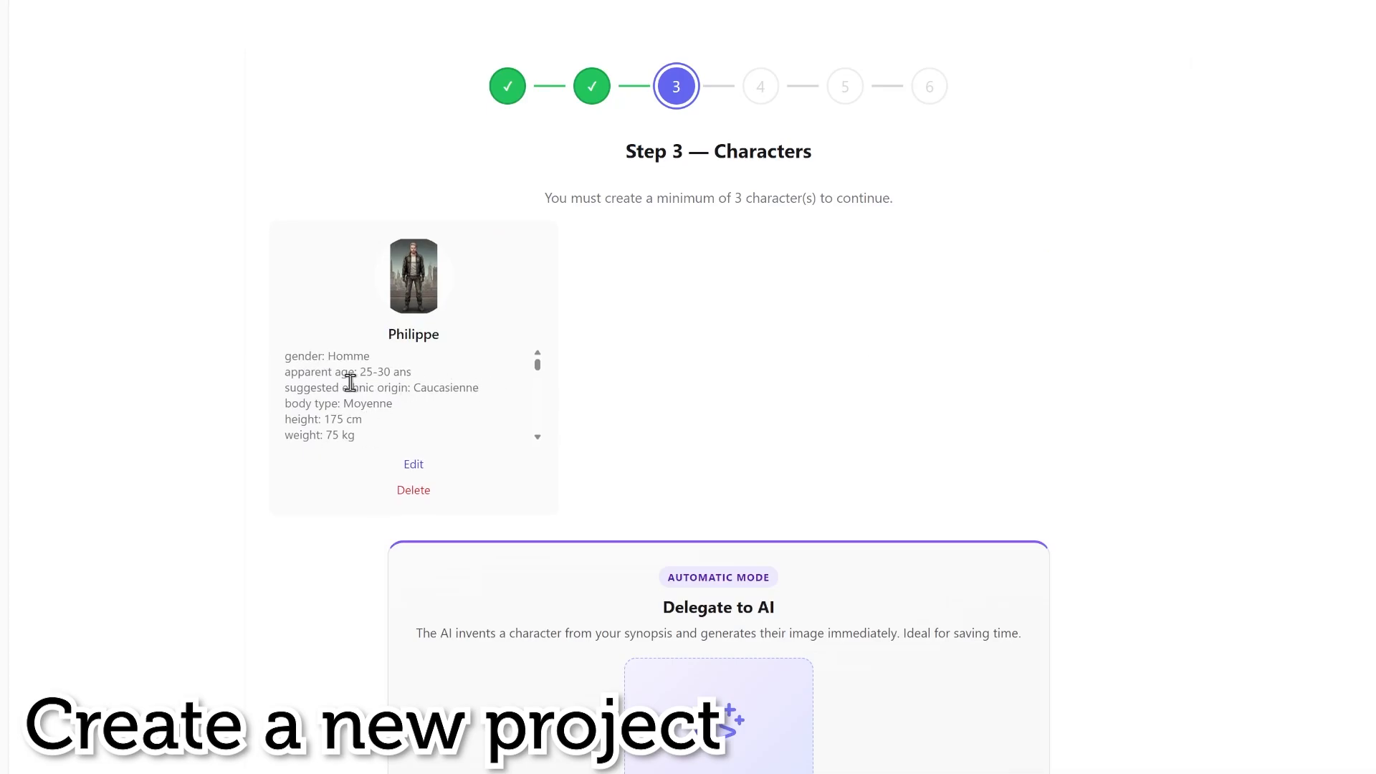
Step: Upload SNAG-0732.png as the second character's reference image and review its generated description to the end
scroll(794, 335, down, 5)
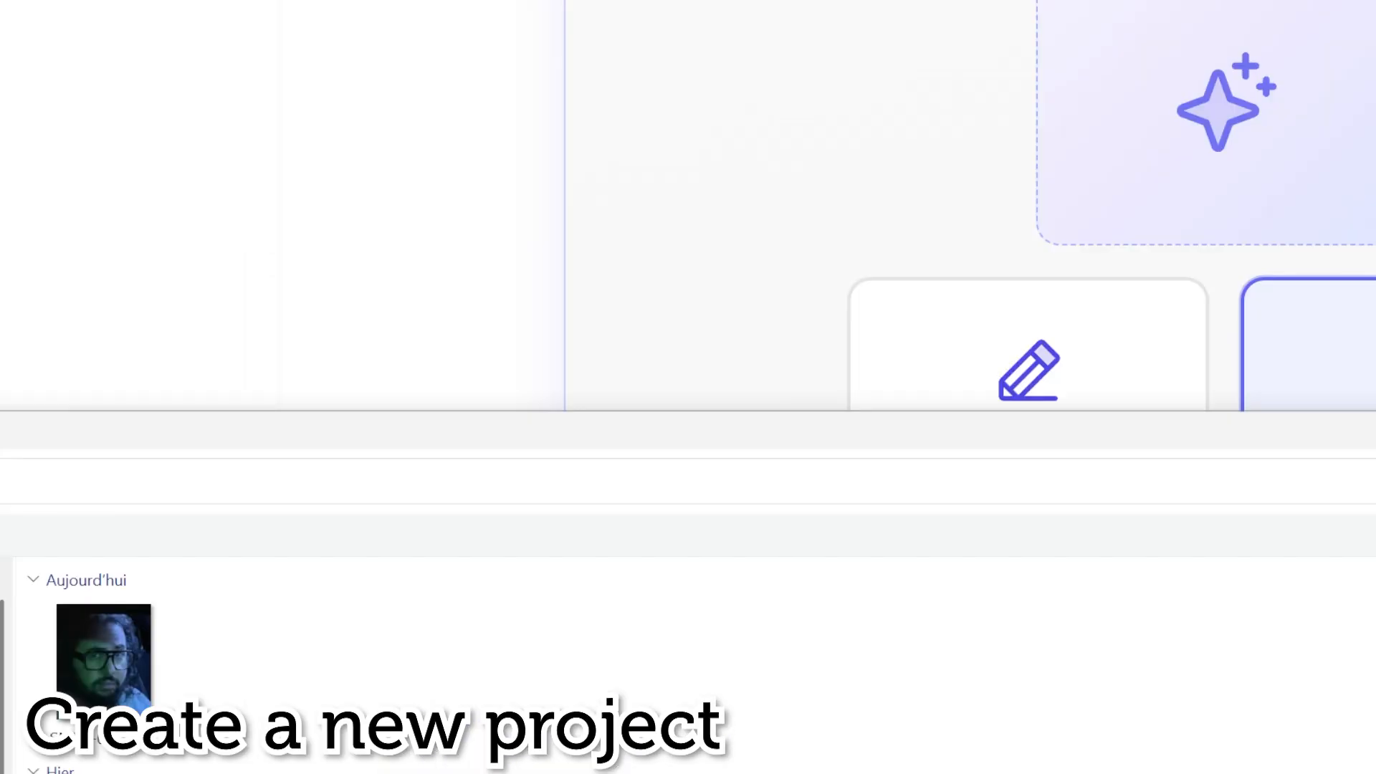
double_click(100, 664)
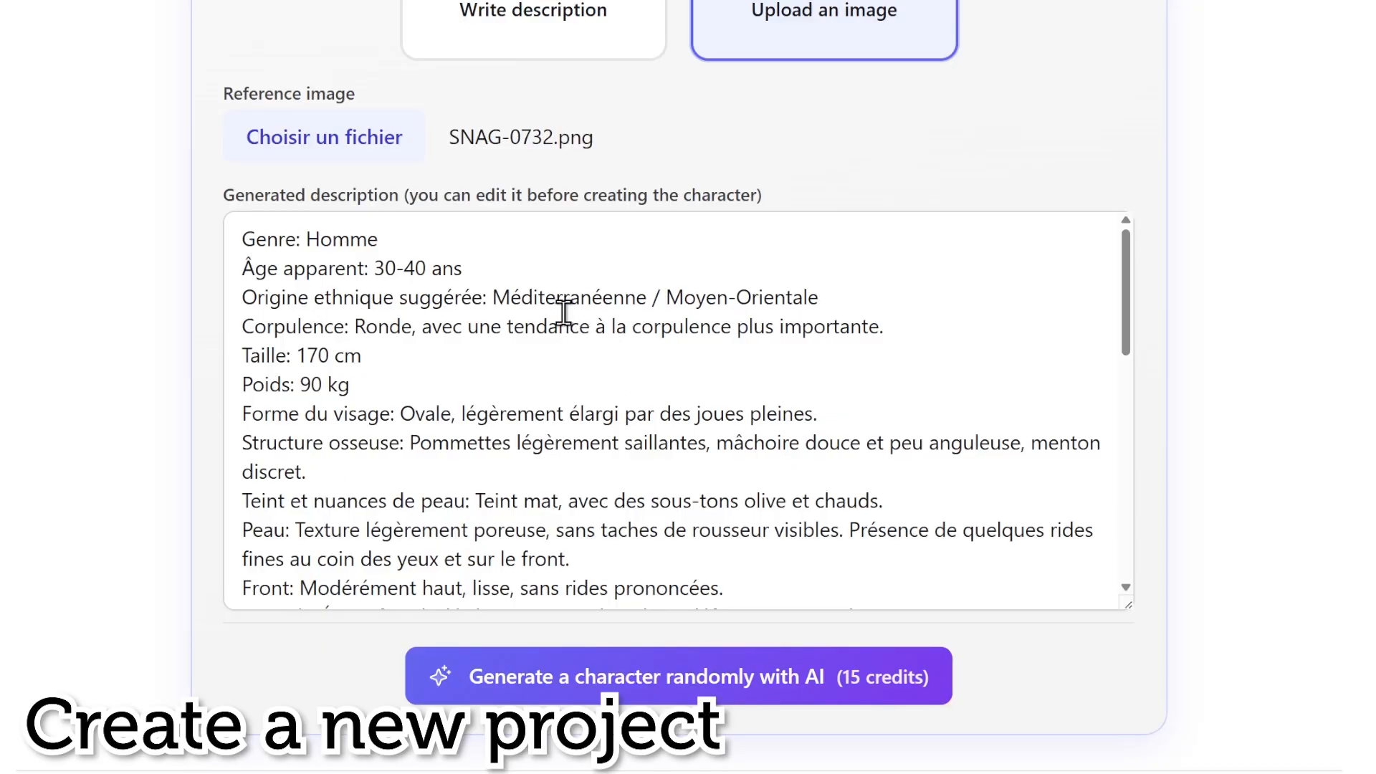
scroll(564, 313, down, 6)
scroll(564, 313, down, 1)
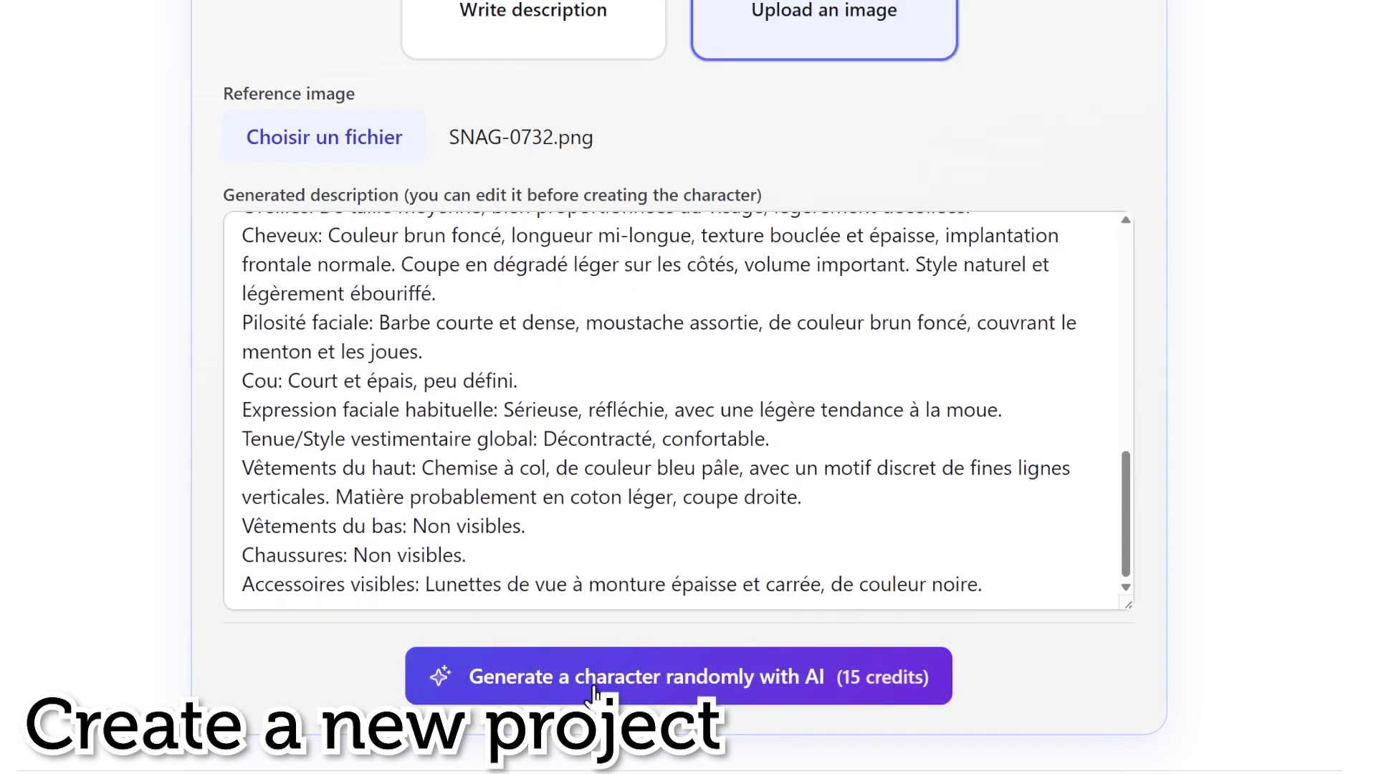
Step: Generate the second character with AI from the uploaded image's description and confirm the generation
click(640, 677)
click(606, 281)
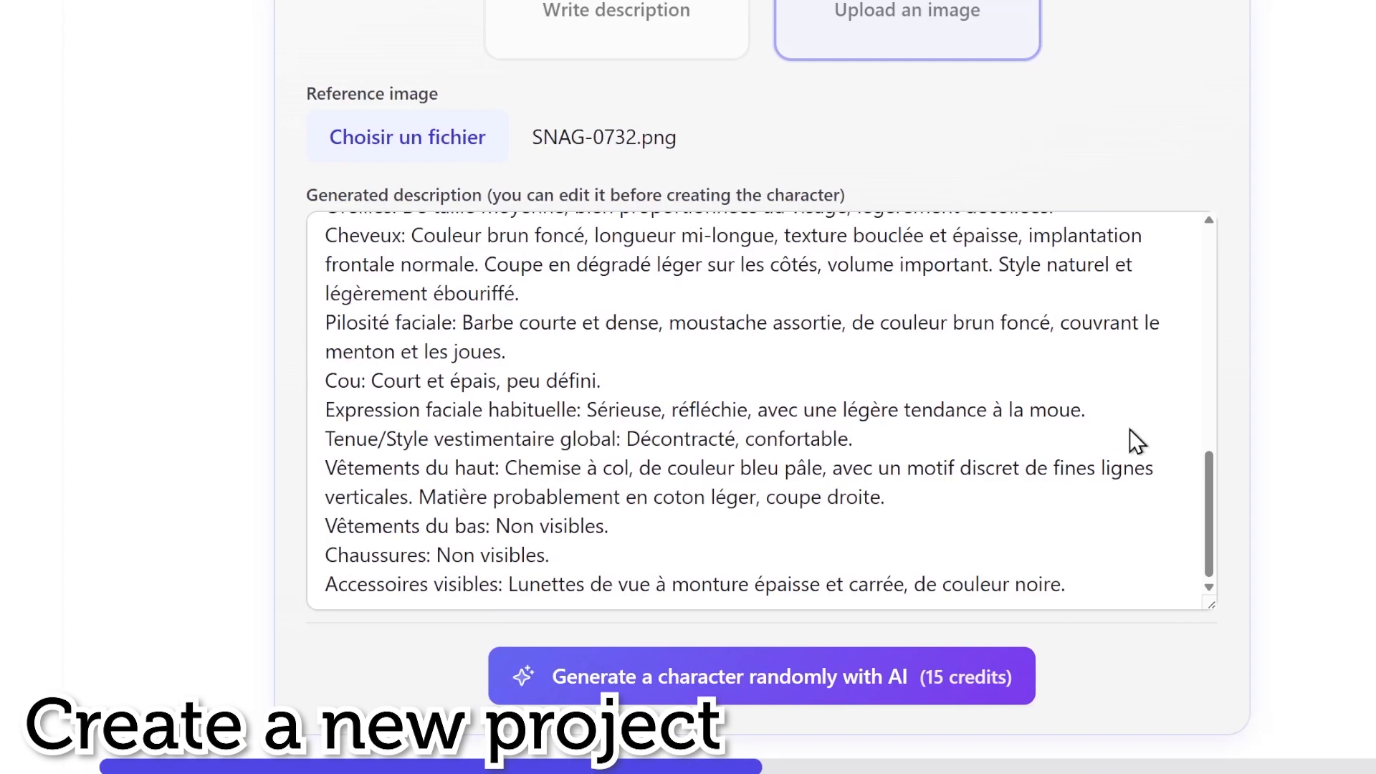
scroll(1047, 428, up, 7)
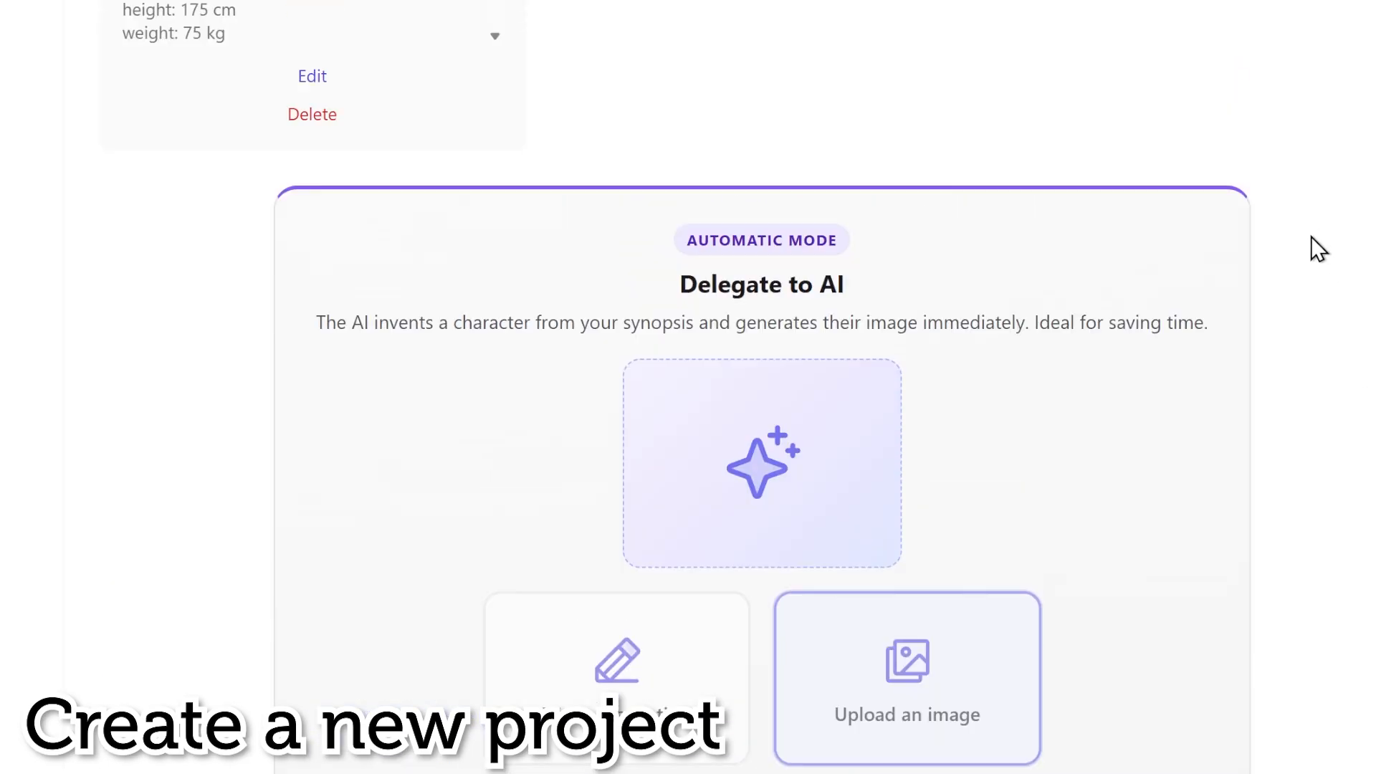
scroll(1315, 246, up, 4)
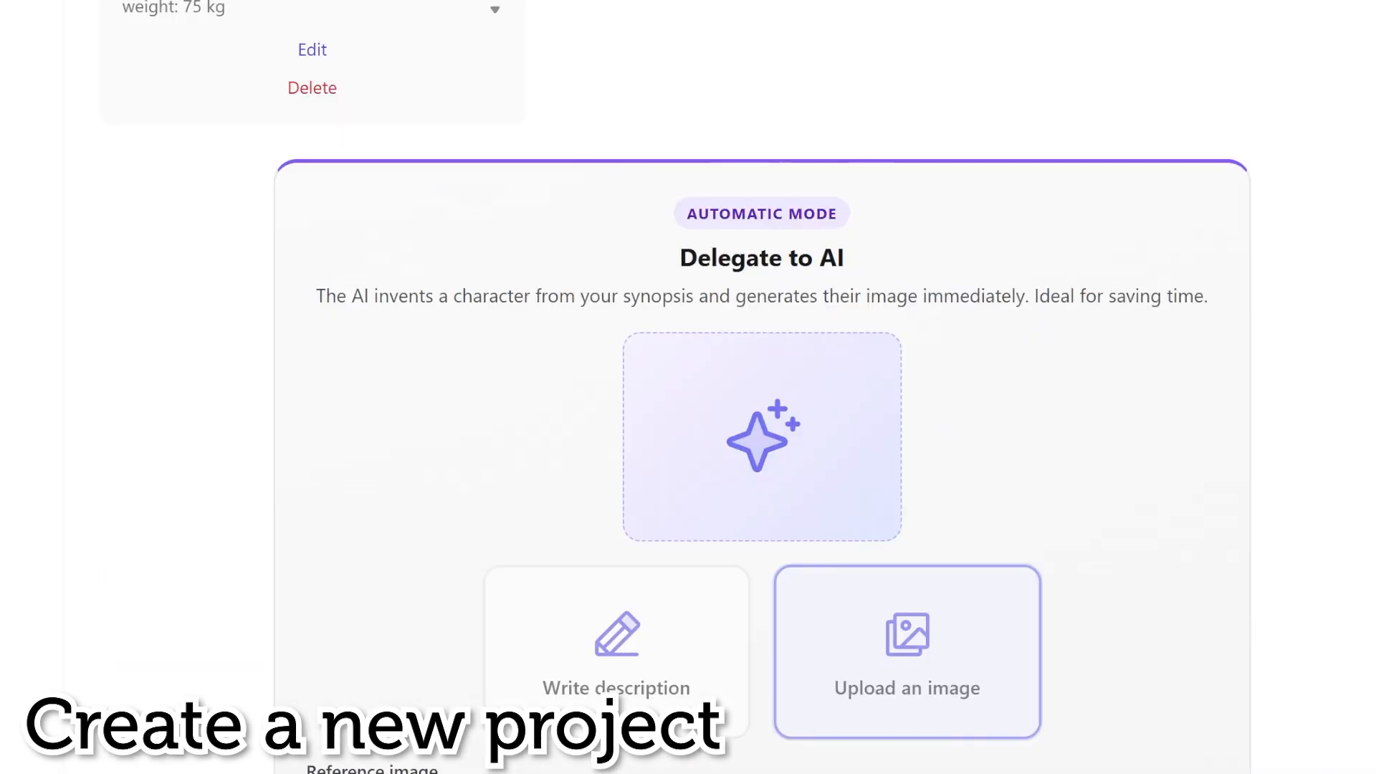
scroll(1251, 545, up, 4)
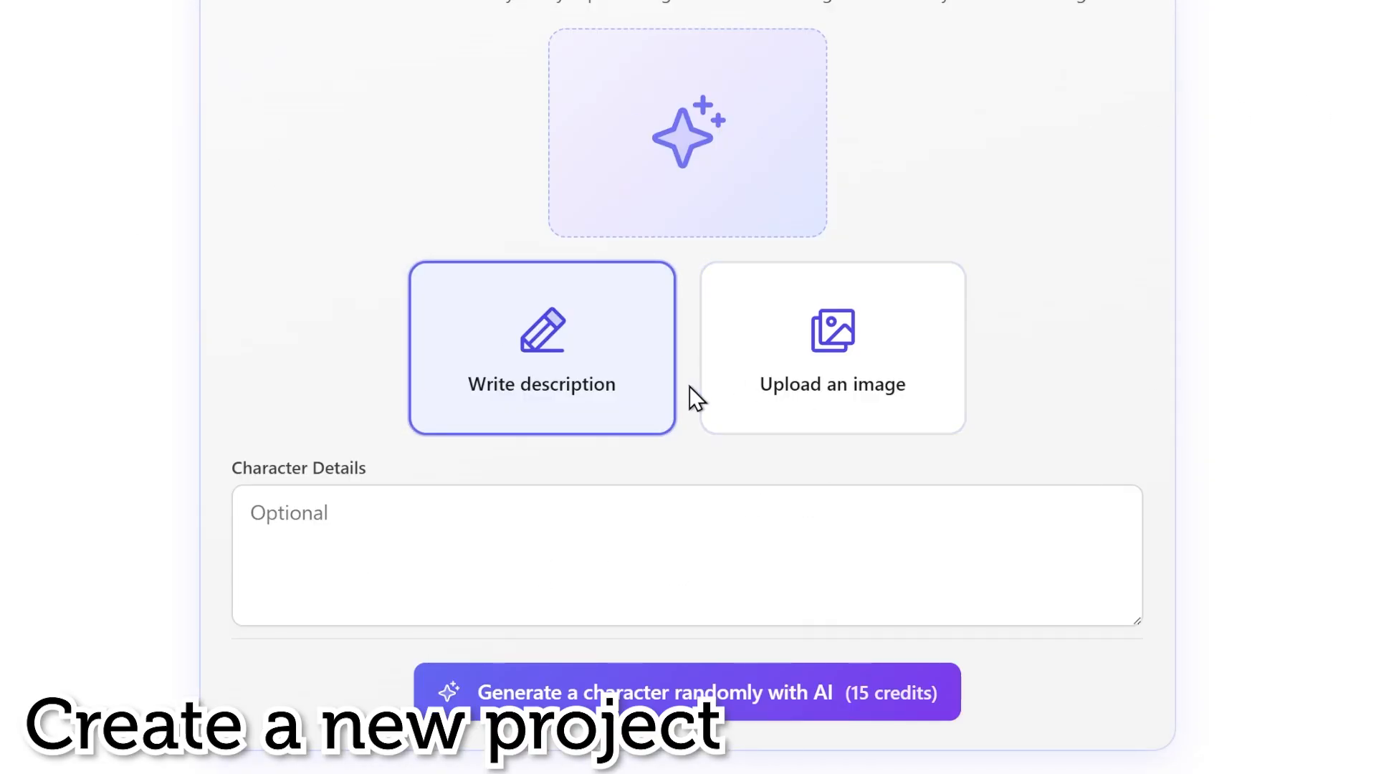
Step: Generate a third character randomly with AI, leaving Character Details empty, and continue to the project cover stage
click(595, 694)
click(612, 436)
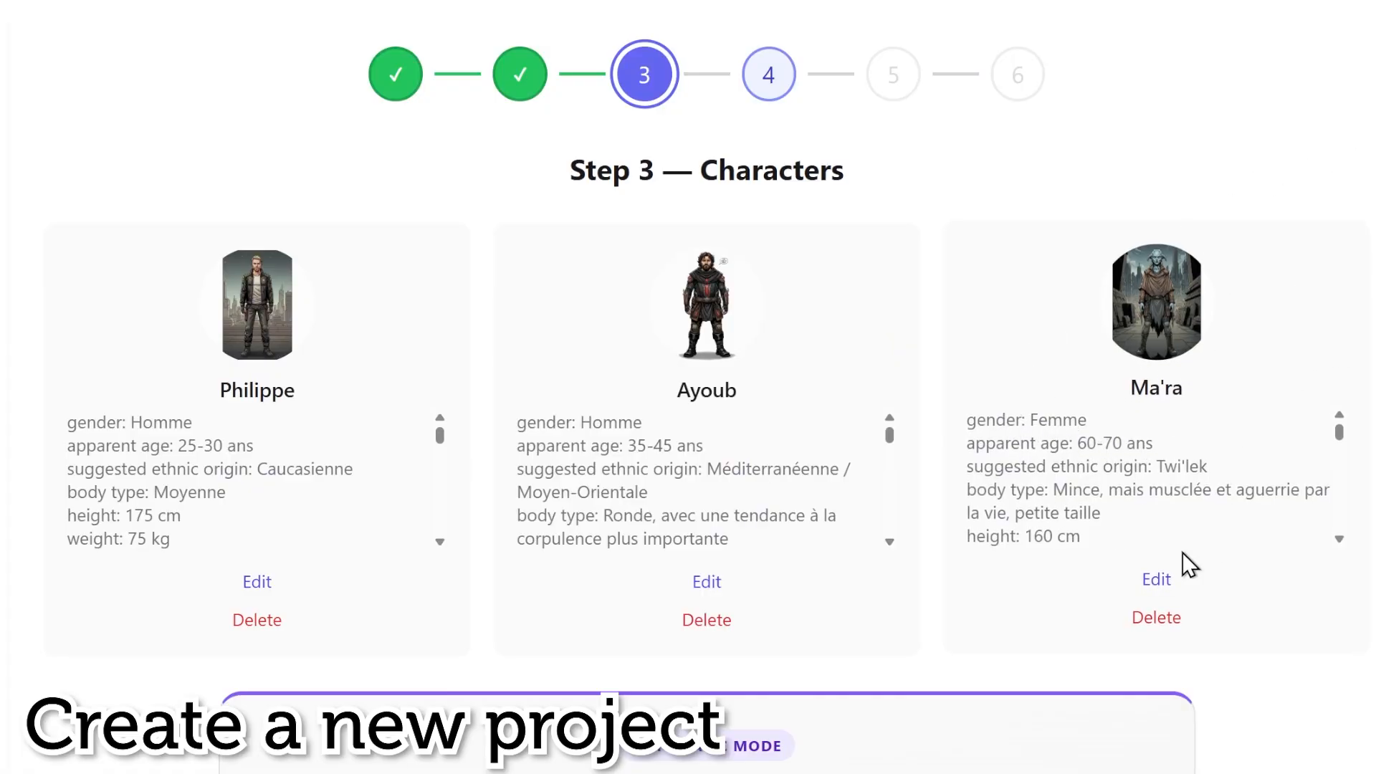
scroll(1319, 233, down, 8)
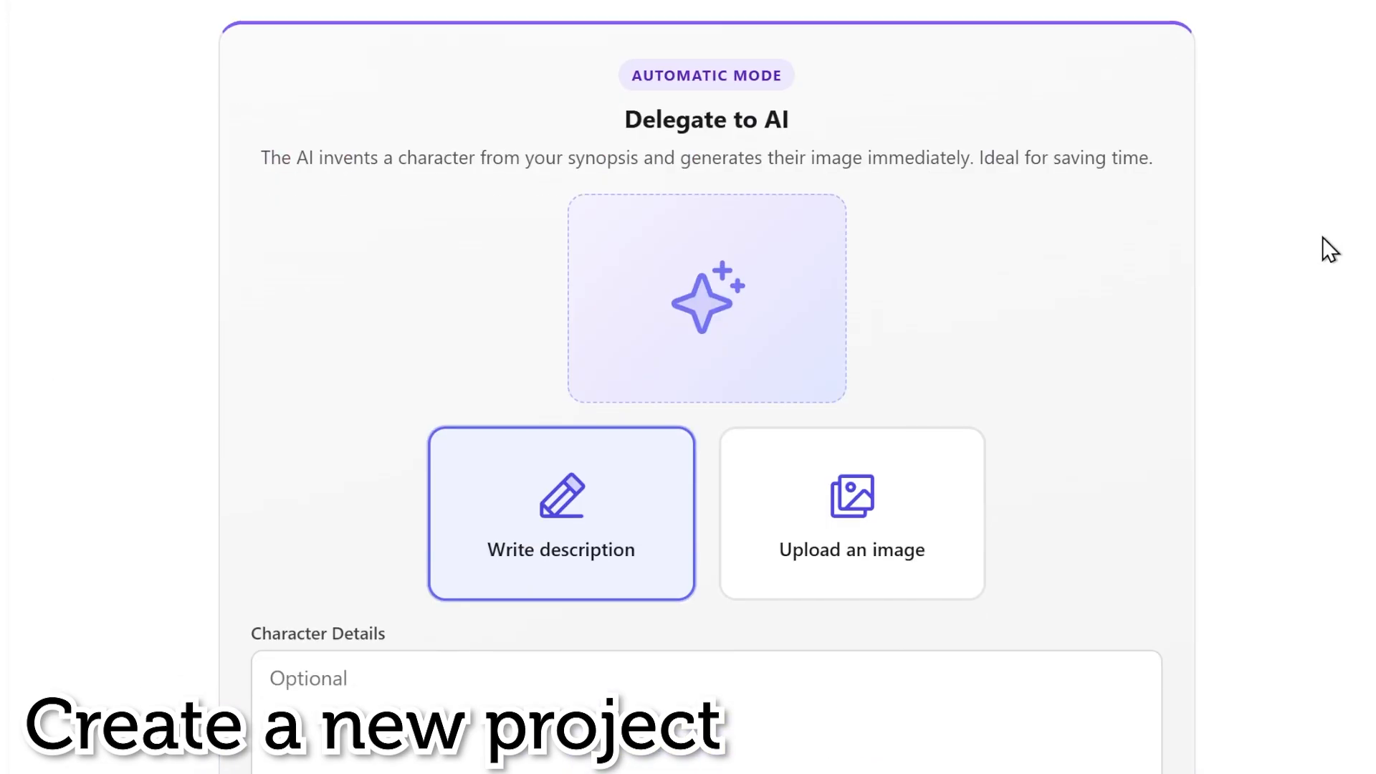
scroll(706, 387, down, 3)
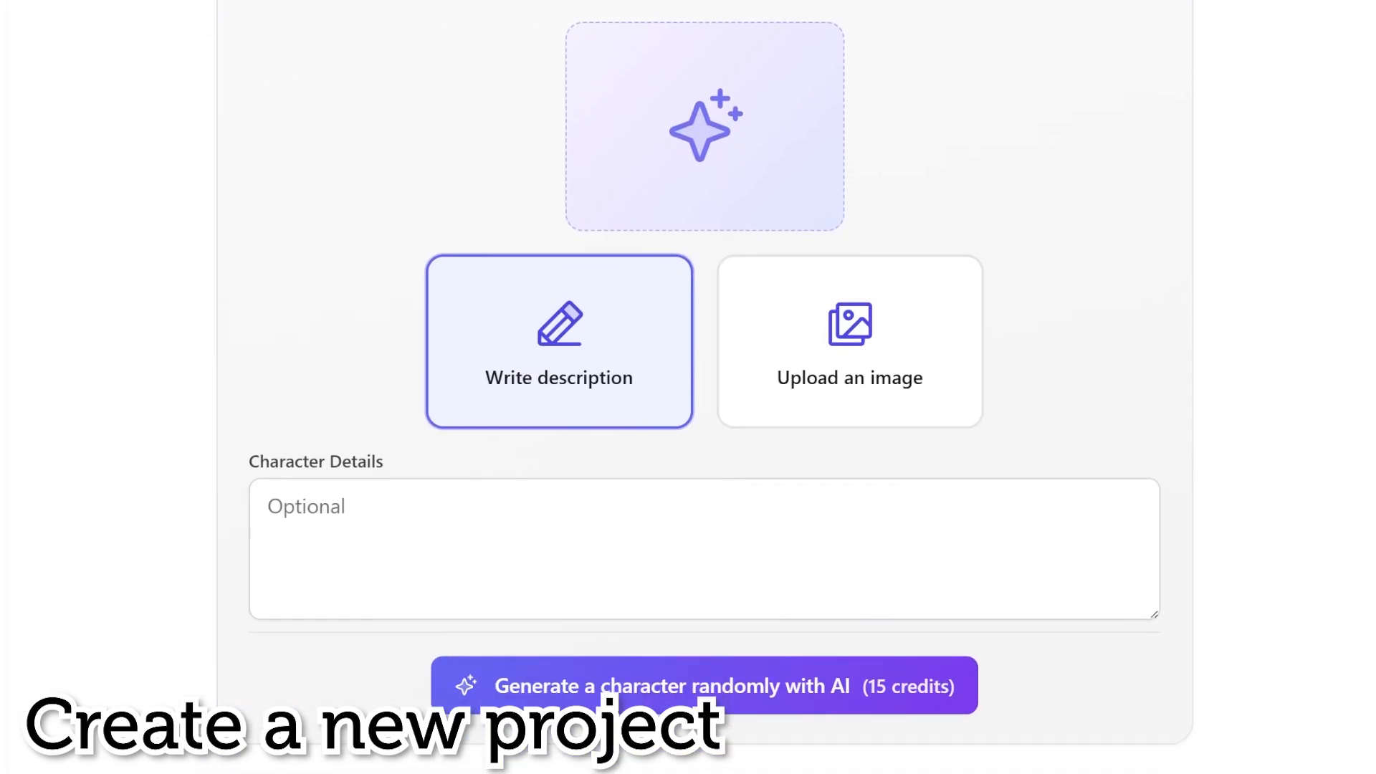
click(1272, 750)
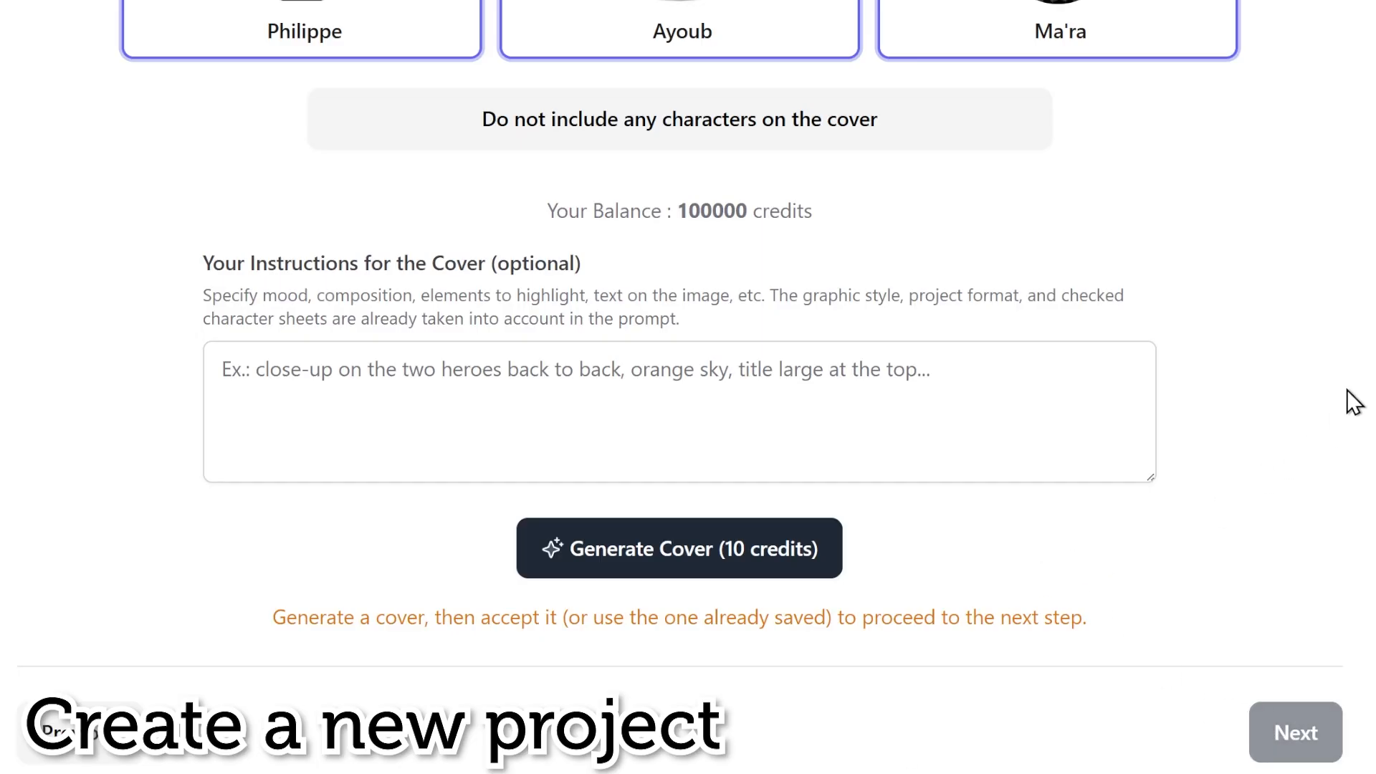
Step: Include only the first two characters on the project cover, leaving the third one unselected
scroll(1355, 402, up, 4)
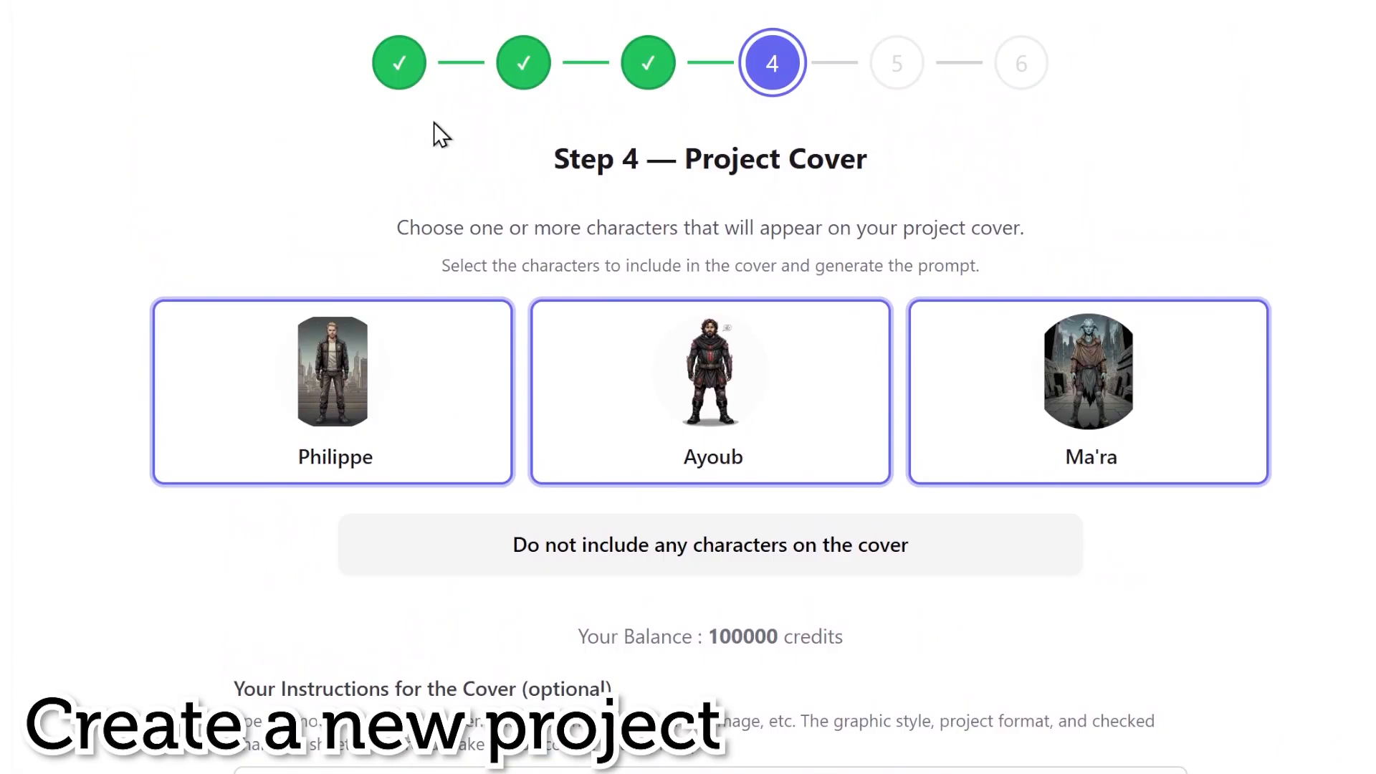
drag(685, 159, 940, 161)
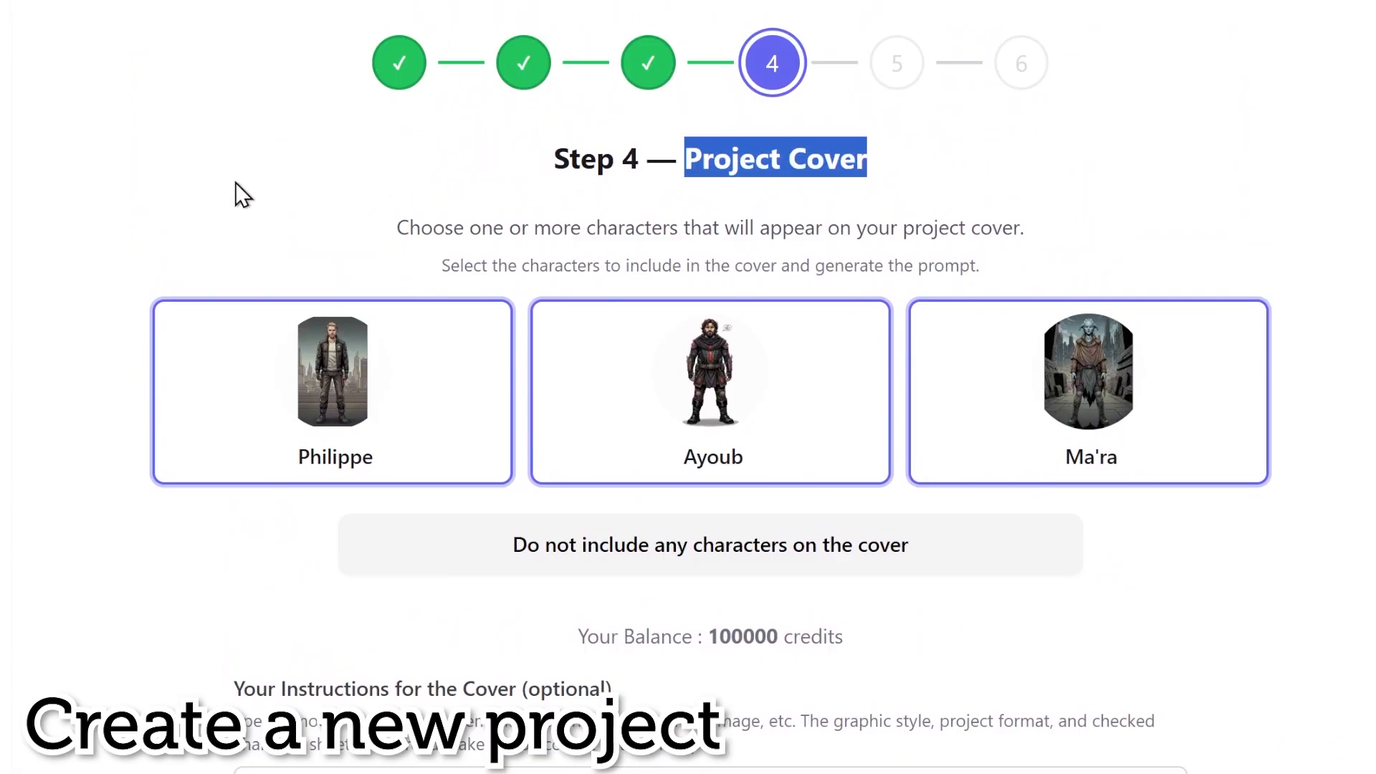
click(668, 191)
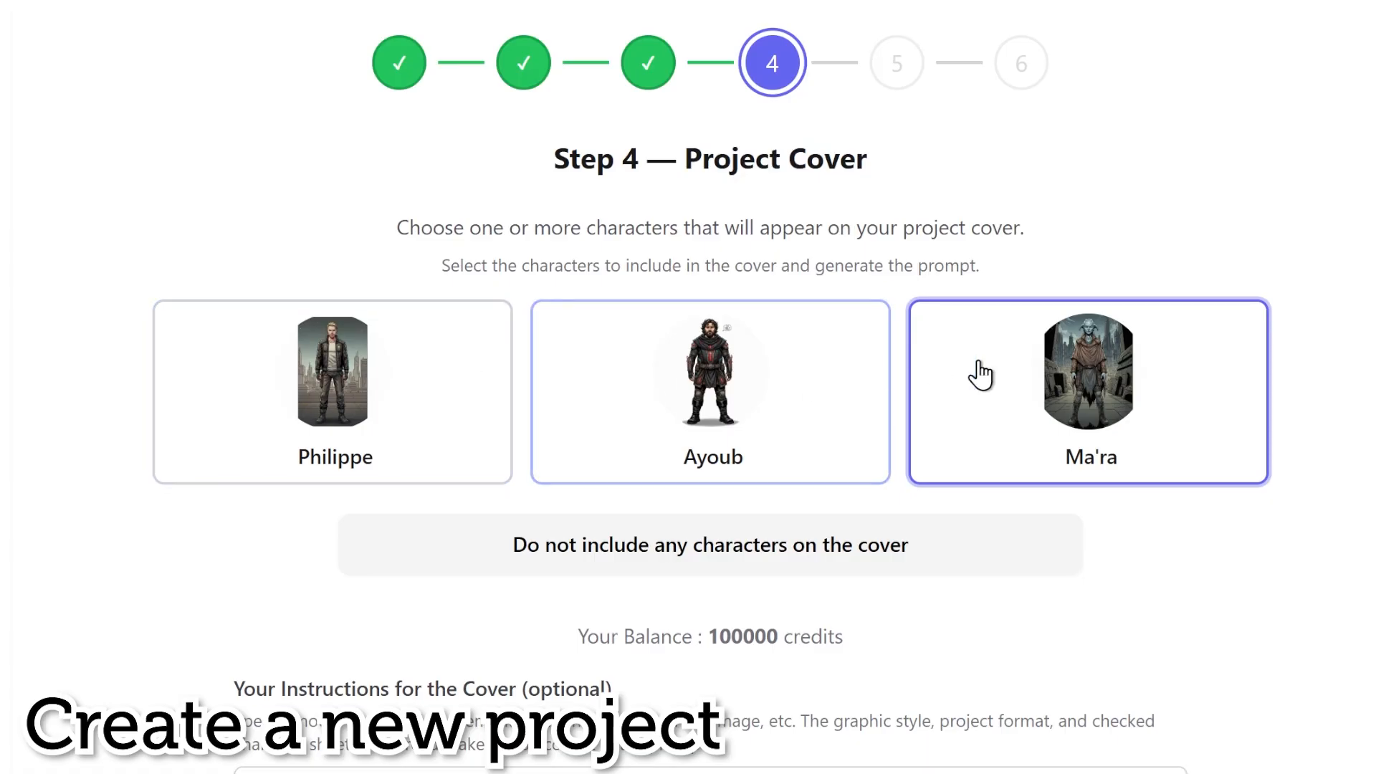
scroll(1290, 337, down, 2)
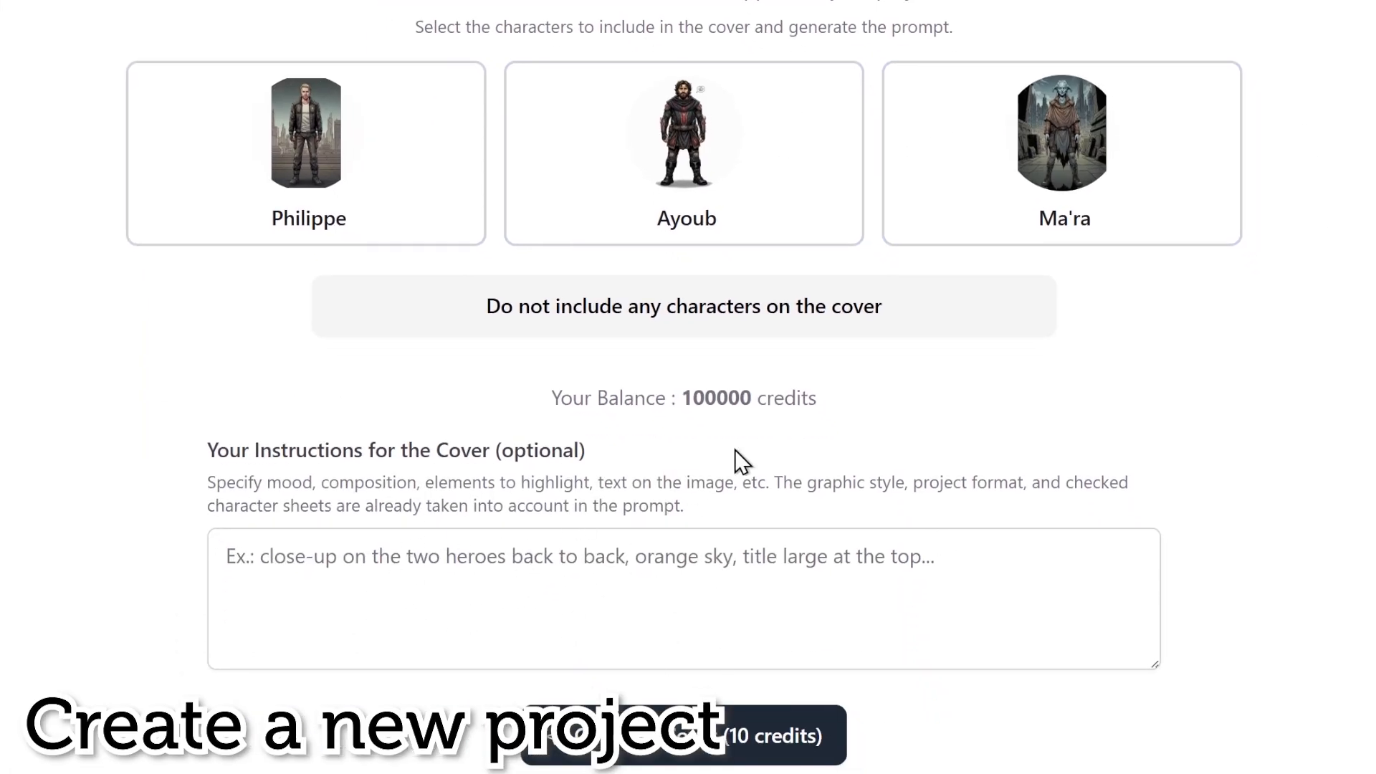
click(286, 131)
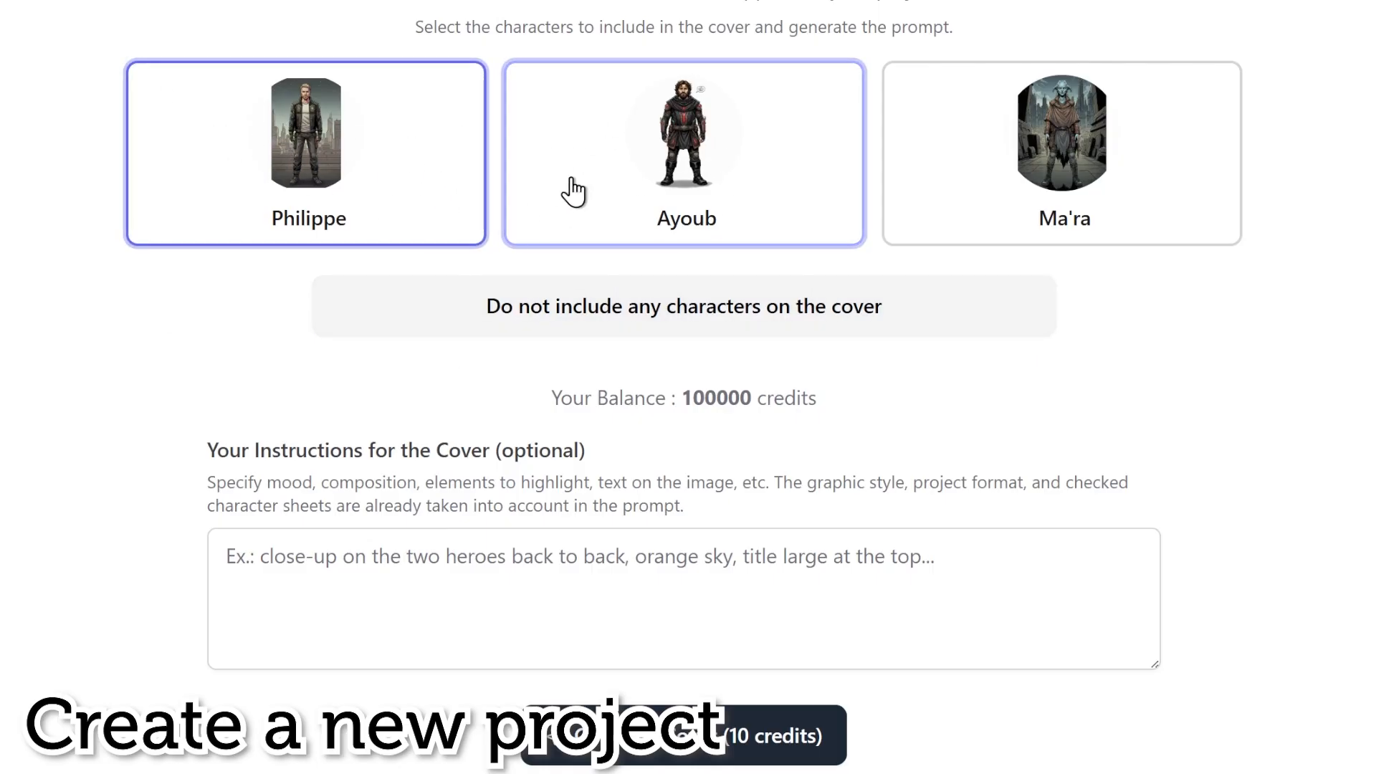
click(713, 243)
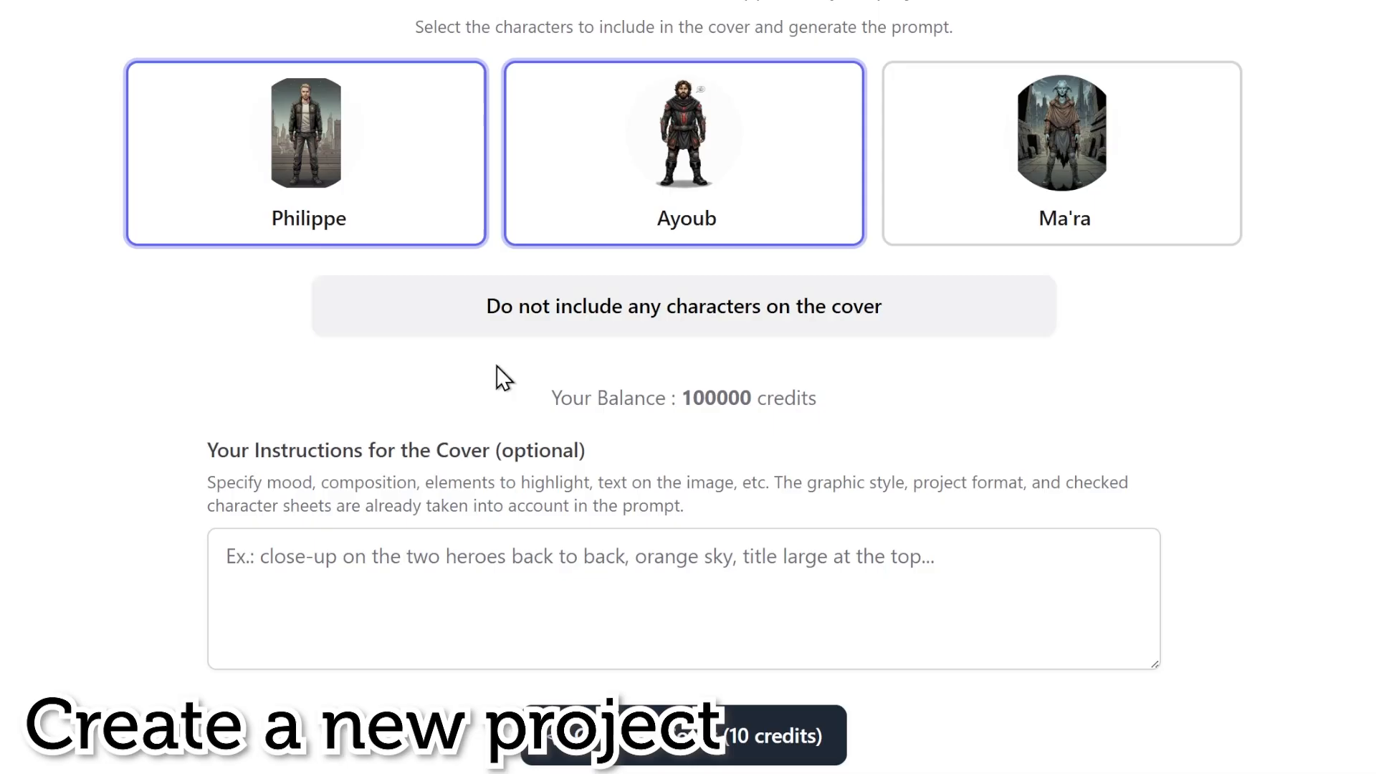
Step: Generate the project cover without extra instructions, confirm the credit spend, and accept the previewed cover
click(659, 745)
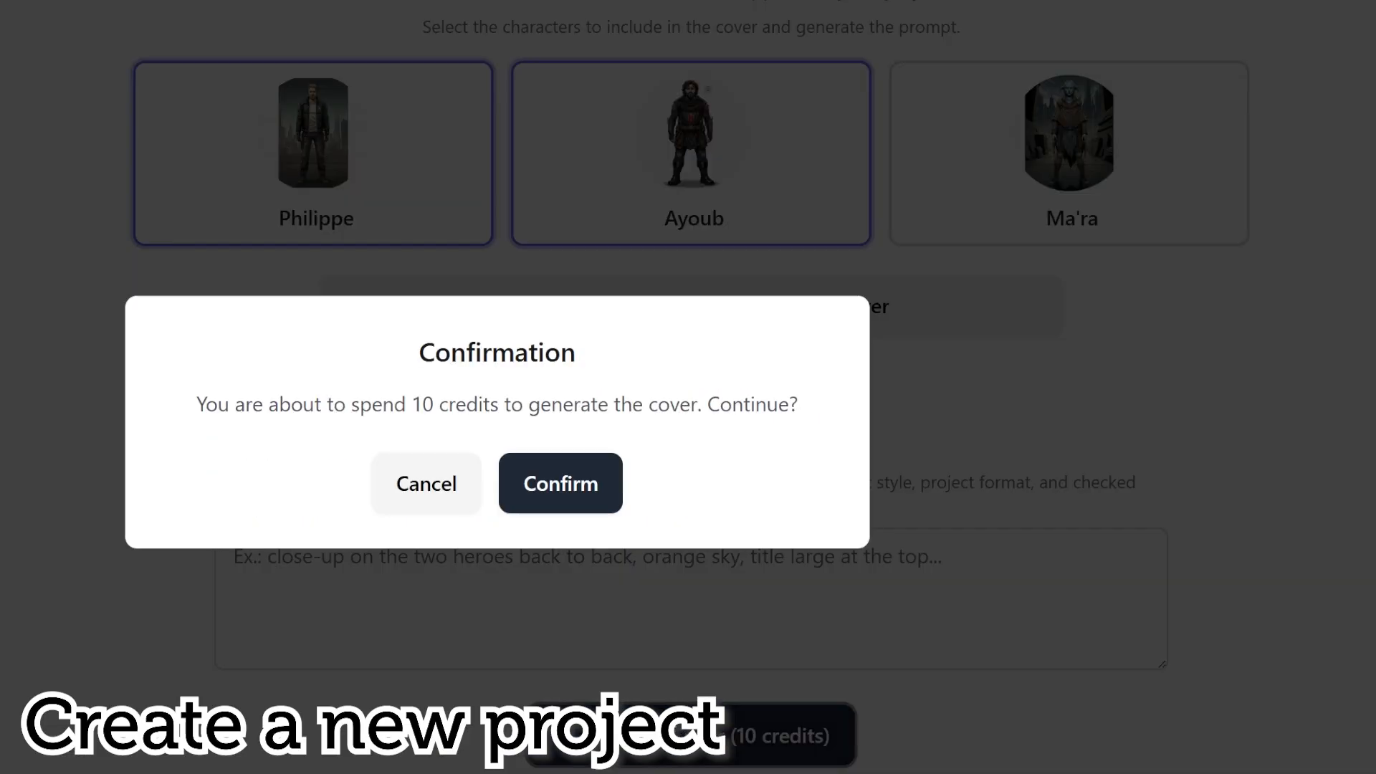
click(588, 490)
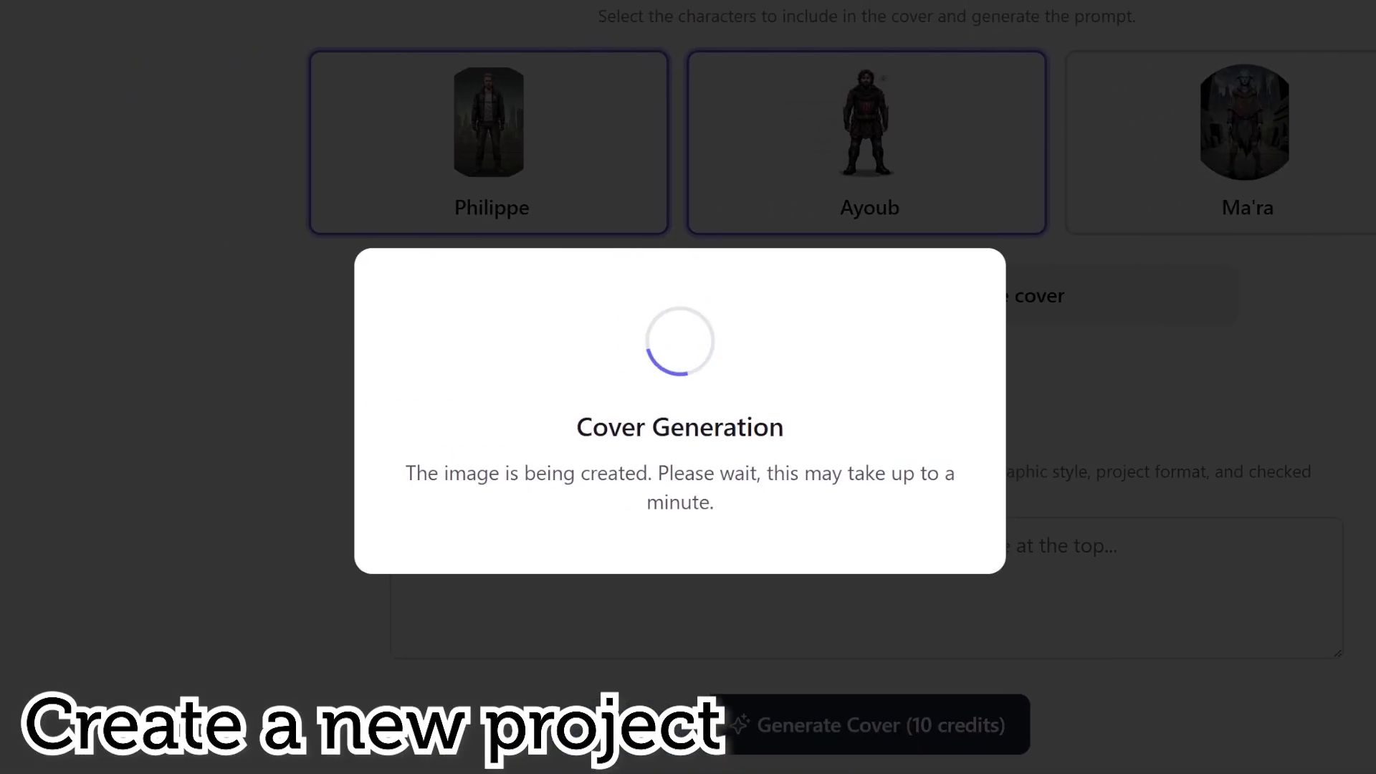
drag(578, 427, 792, 432)
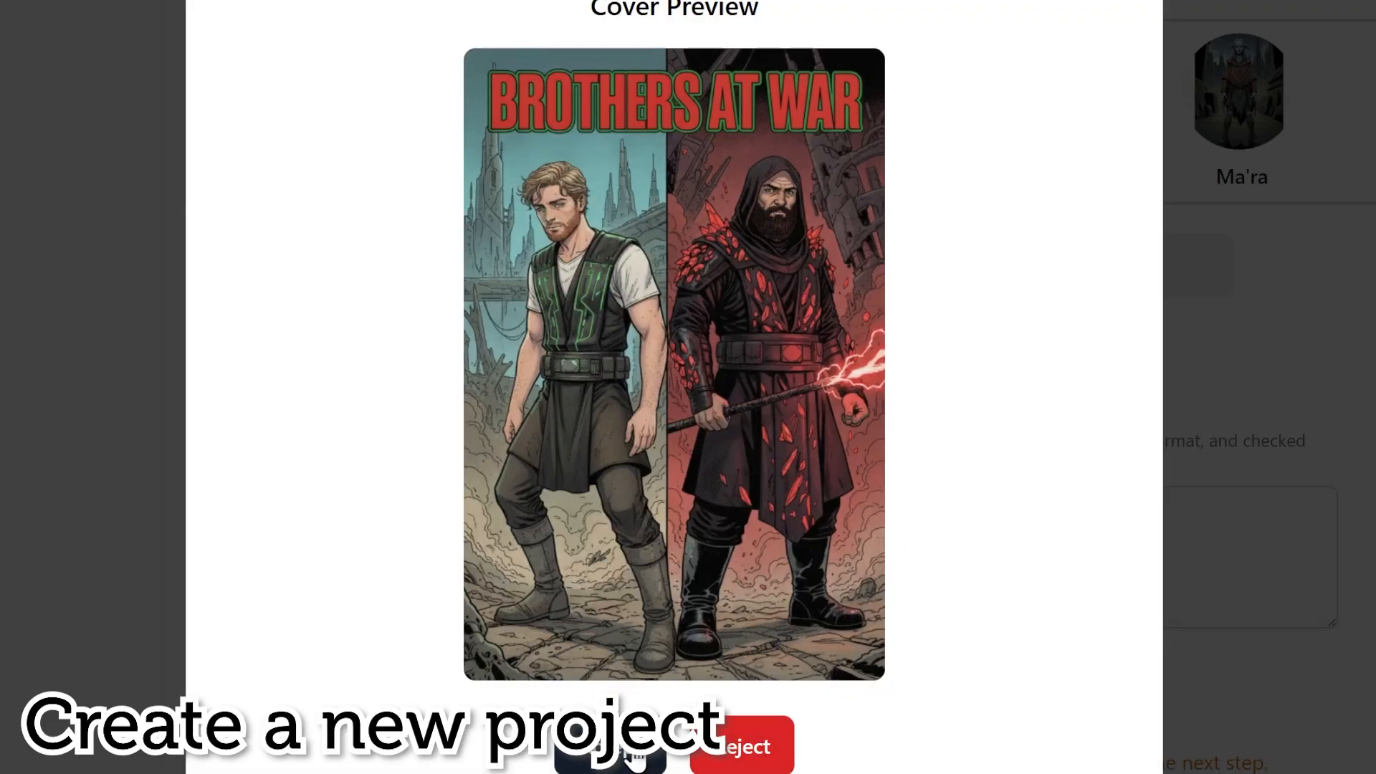
click(636, 763)
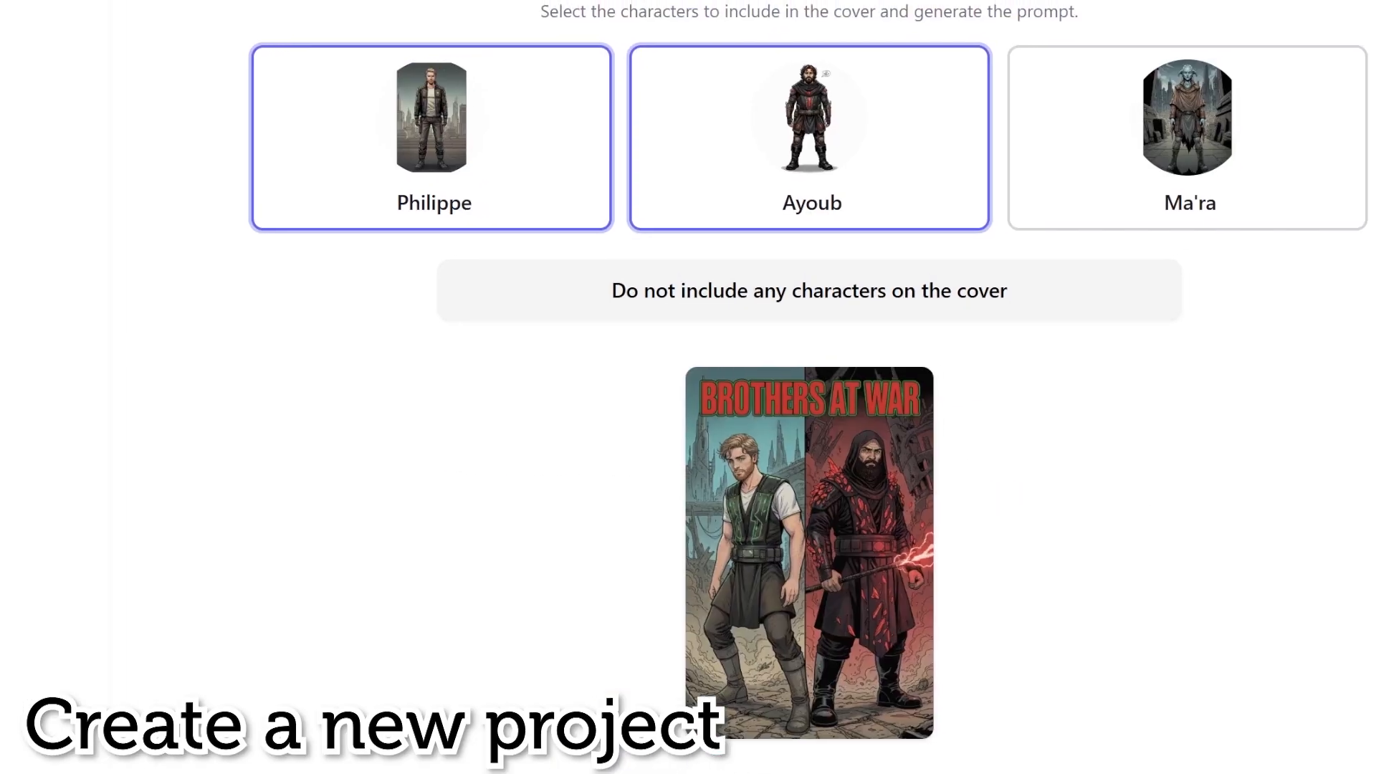
scroll(1012, 354, down, 5)
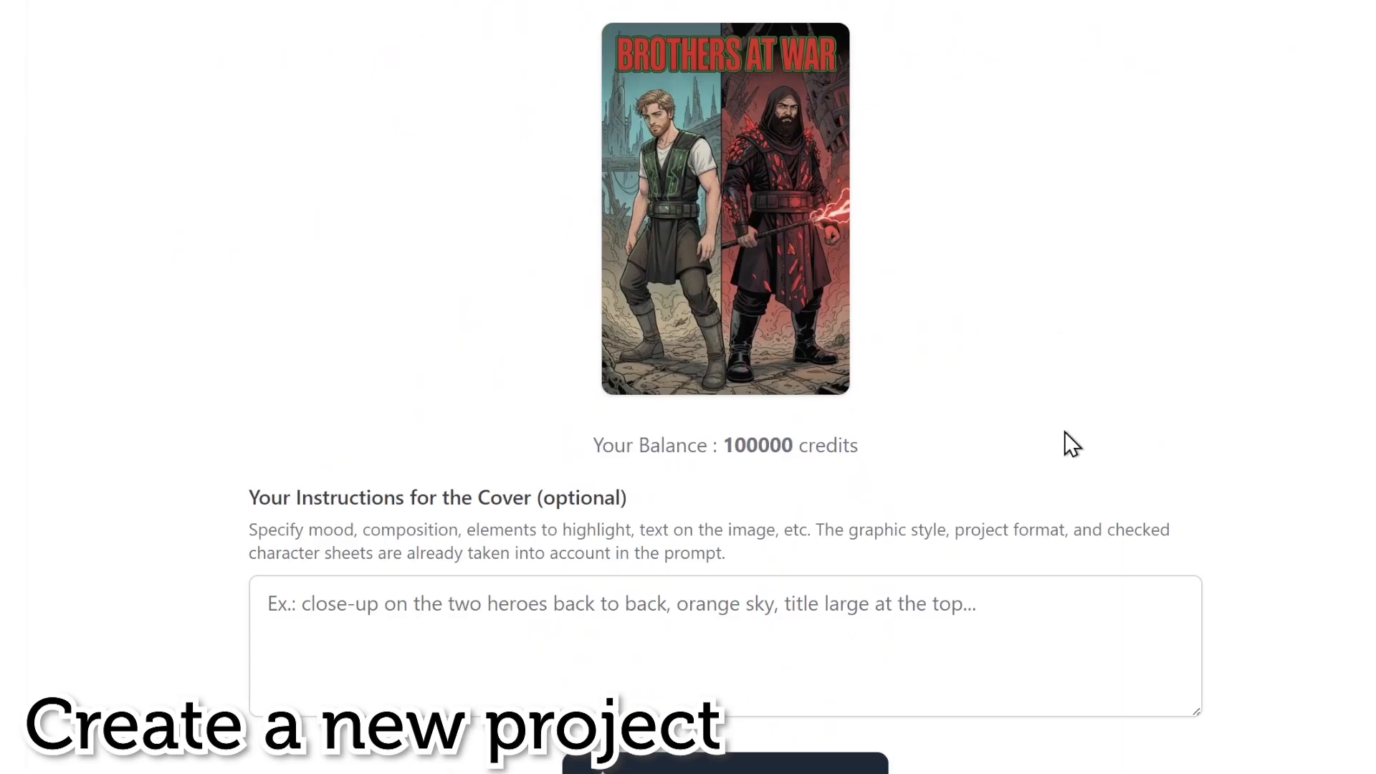
scroll(1064, 431, up, 3)
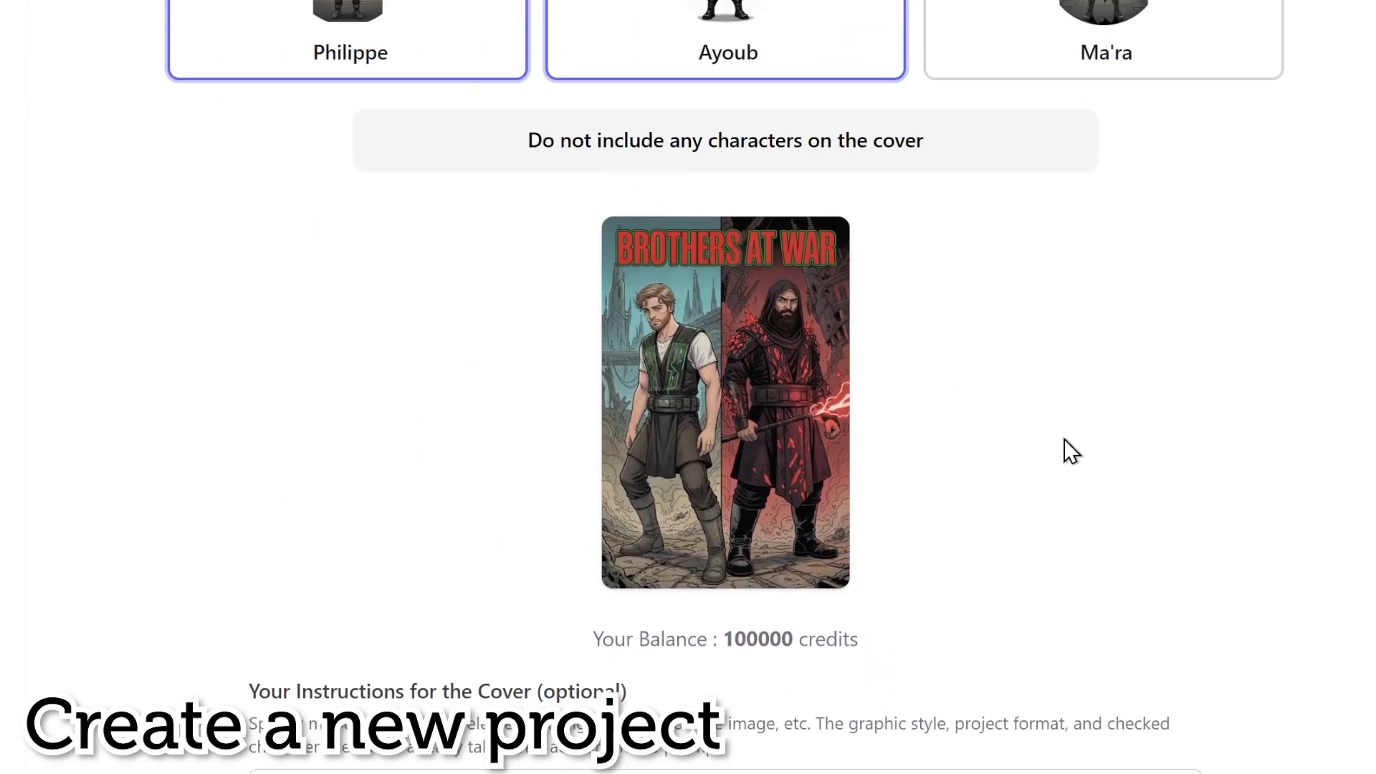
Step: Continue from the cover stage to the page count and choose 16 pages for the comic
scroll(932, 380, down, 3)
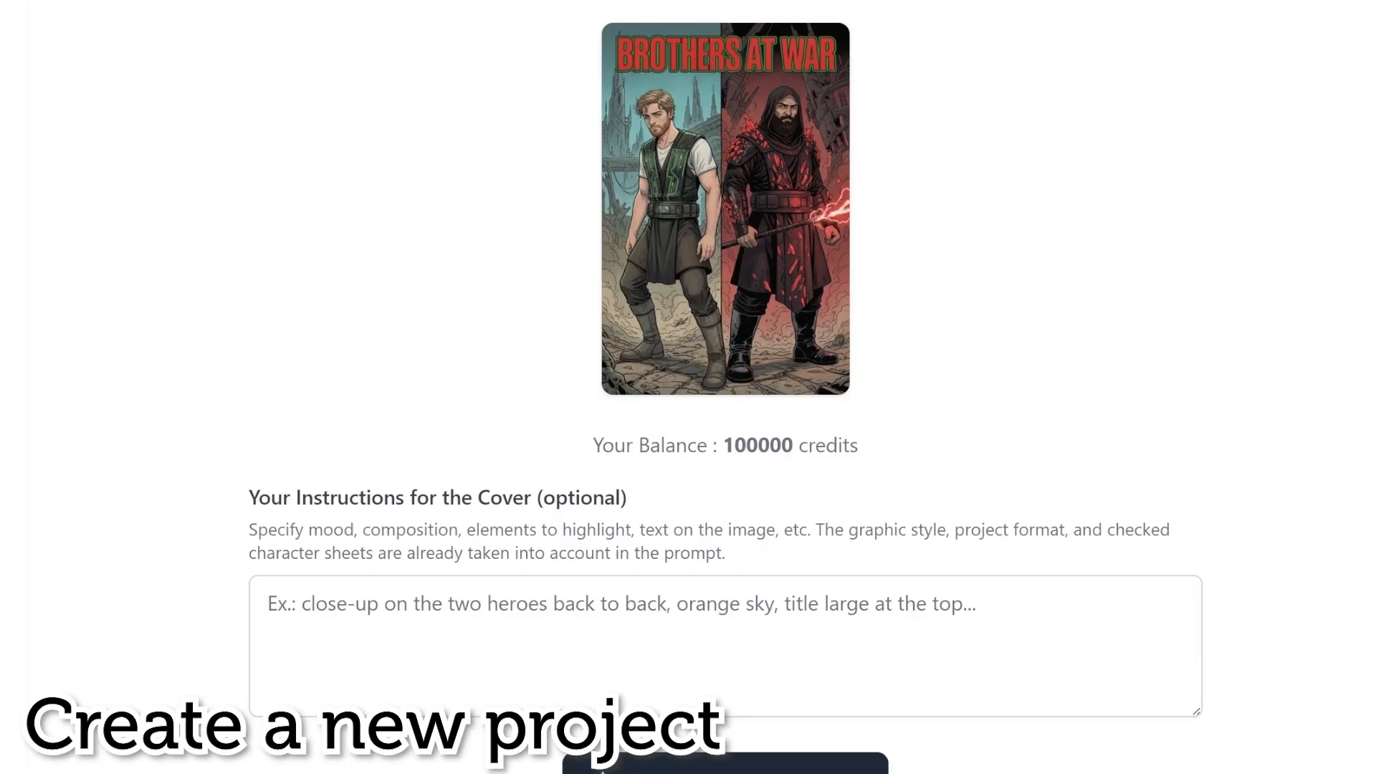
scroll(725, 387, down, 3)
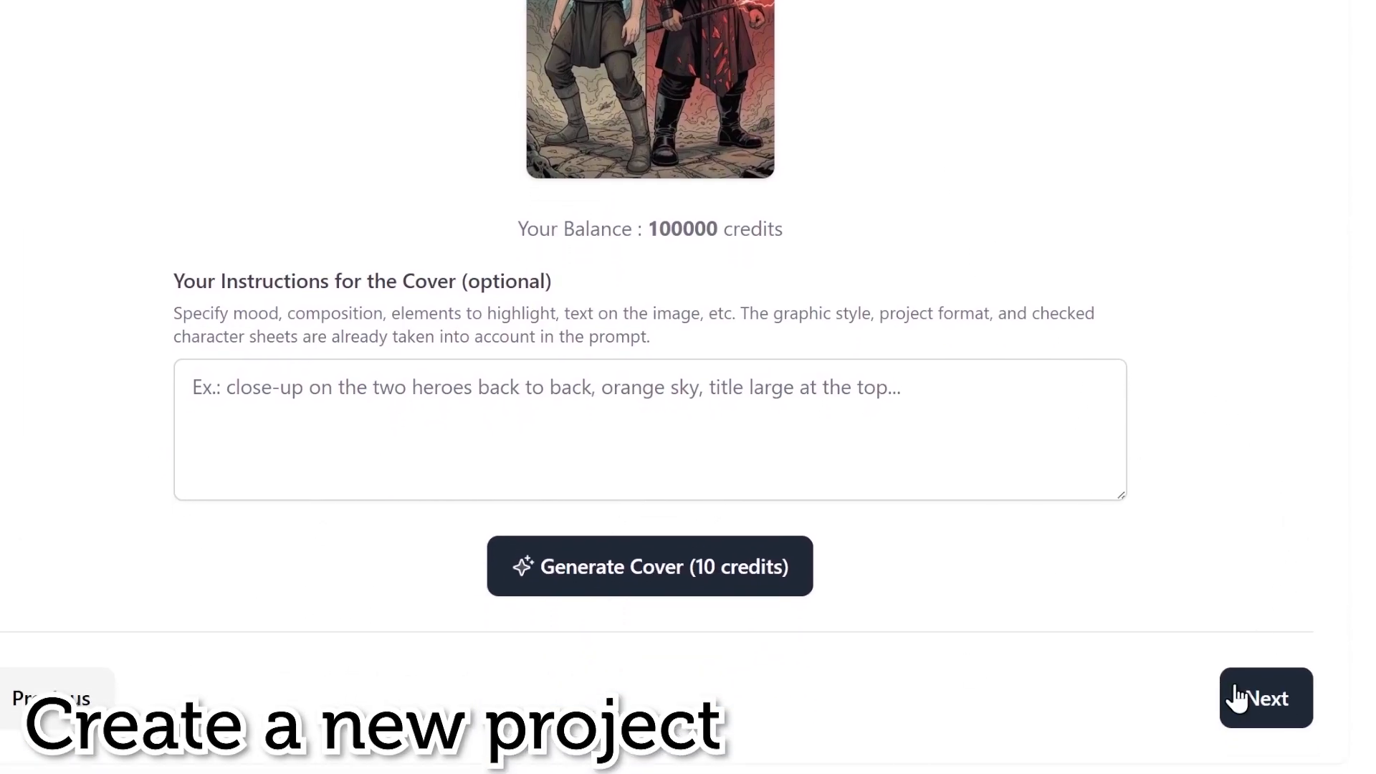
click(1238, 697)
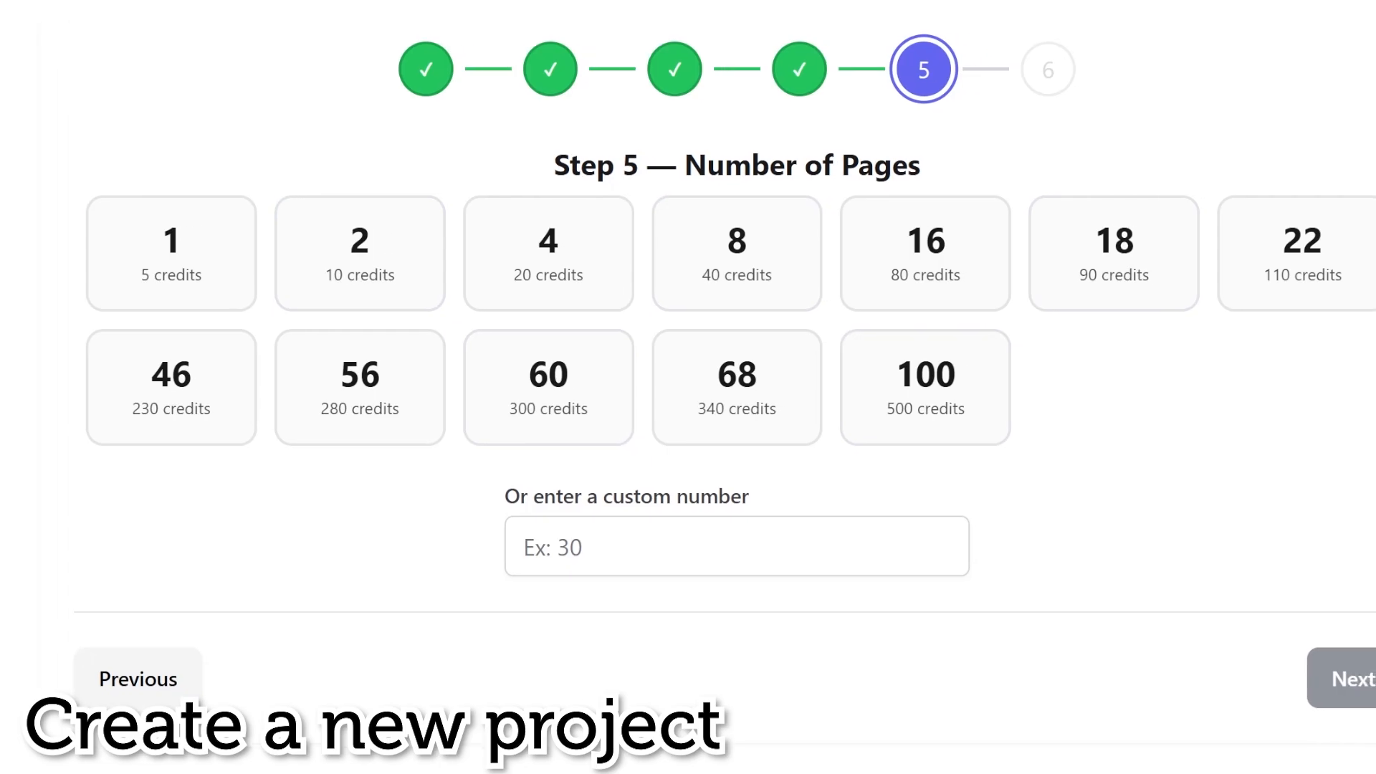
click(893, 252)
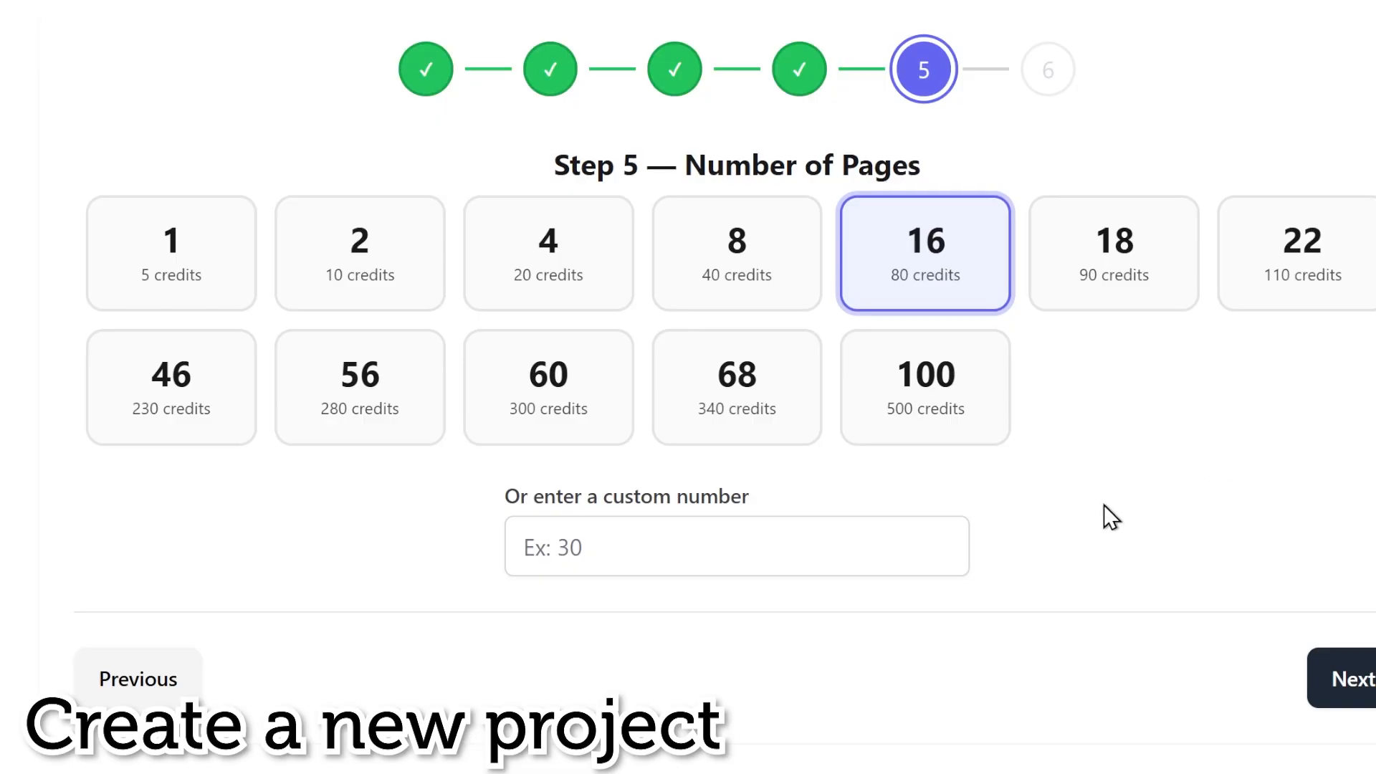
Step: Generate the pages with automatic page images enabled and the "With bubbles" option, confirming the credit spend
click(1365, 692)
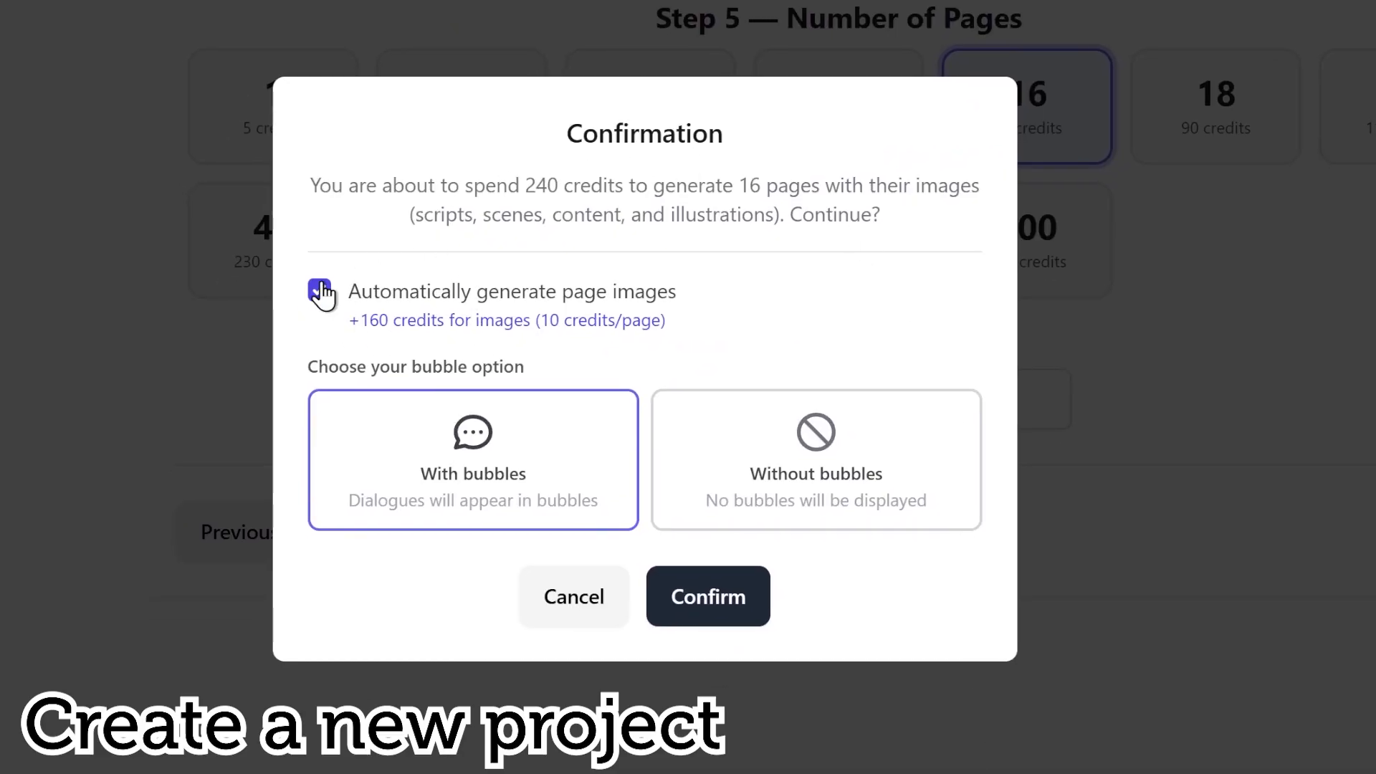
click(702, 297)
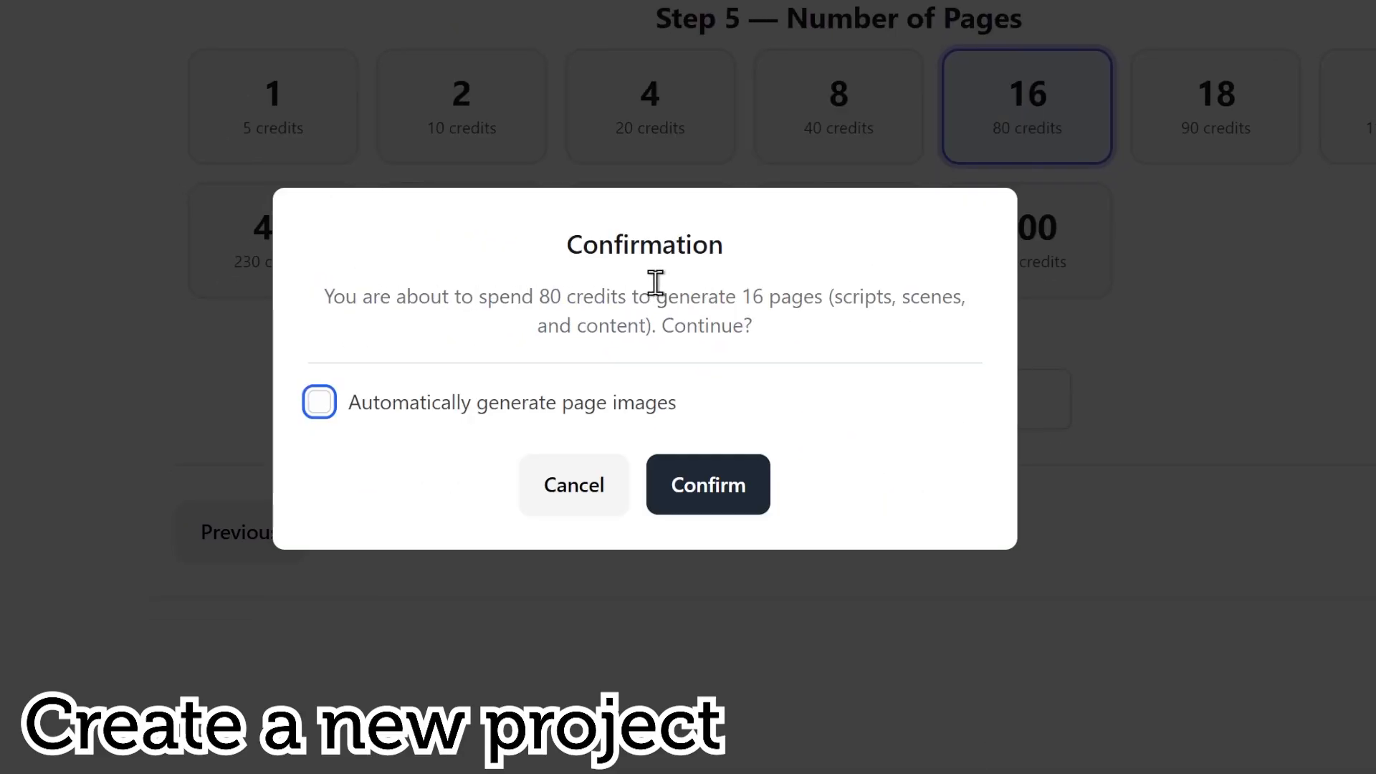
click(315, 405)
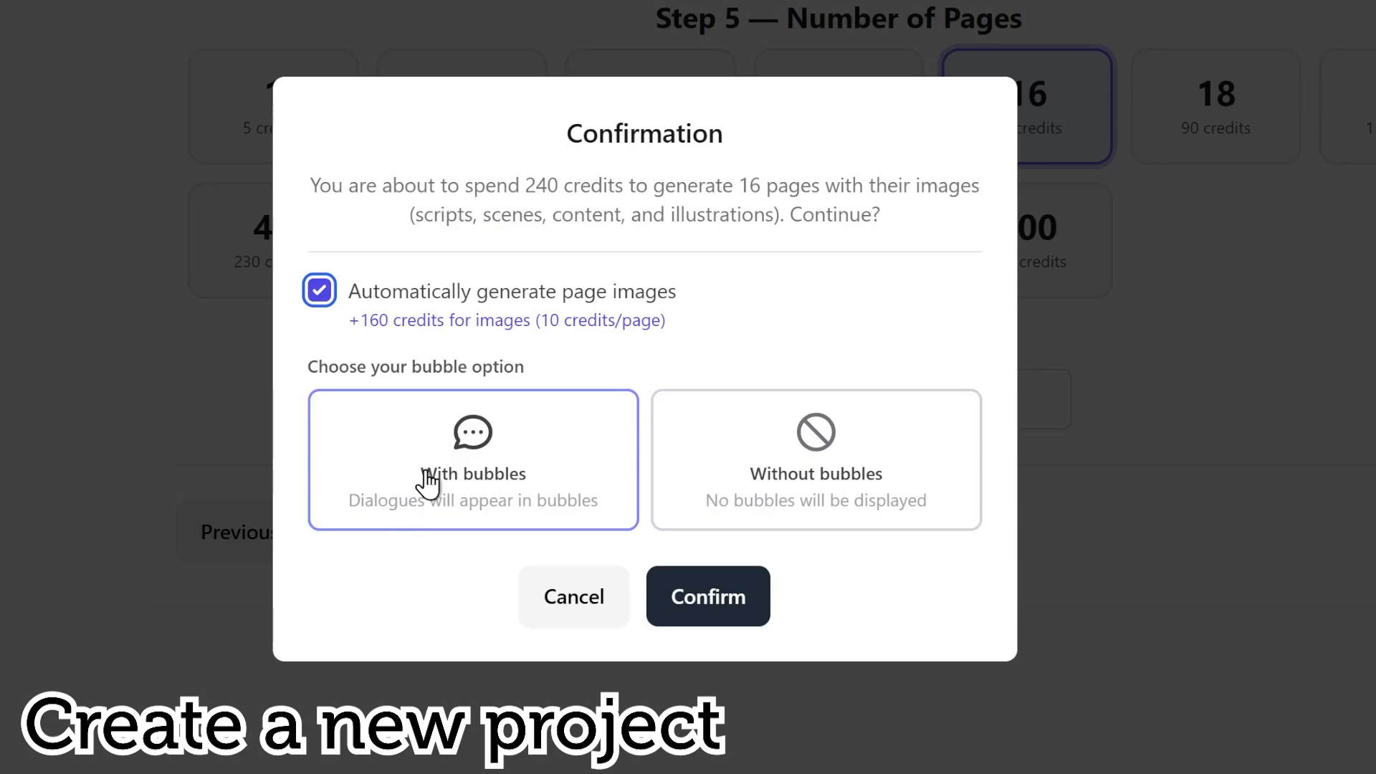
click(731, 622)
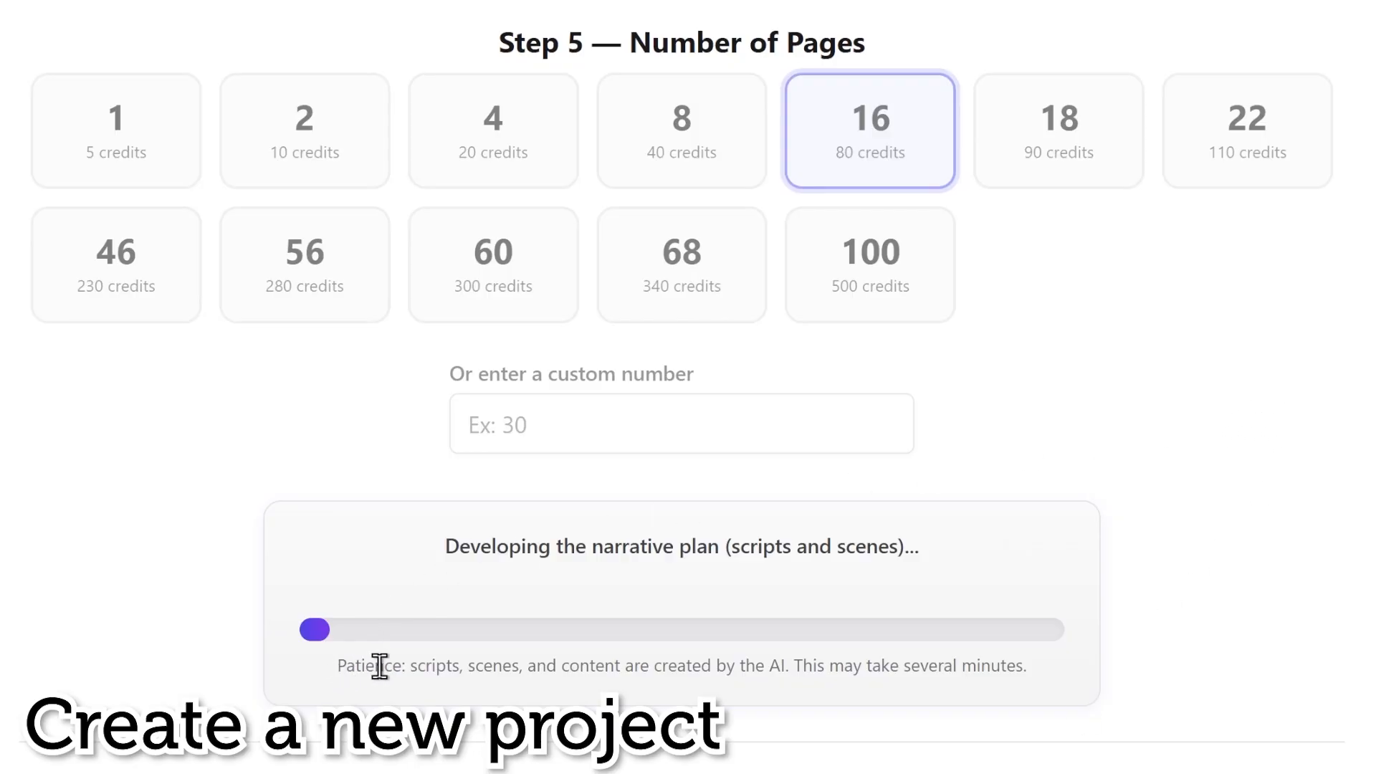
drag(396, 665, 569, 668)
click(581, 664)
drag(864, 665, 1028, 666)
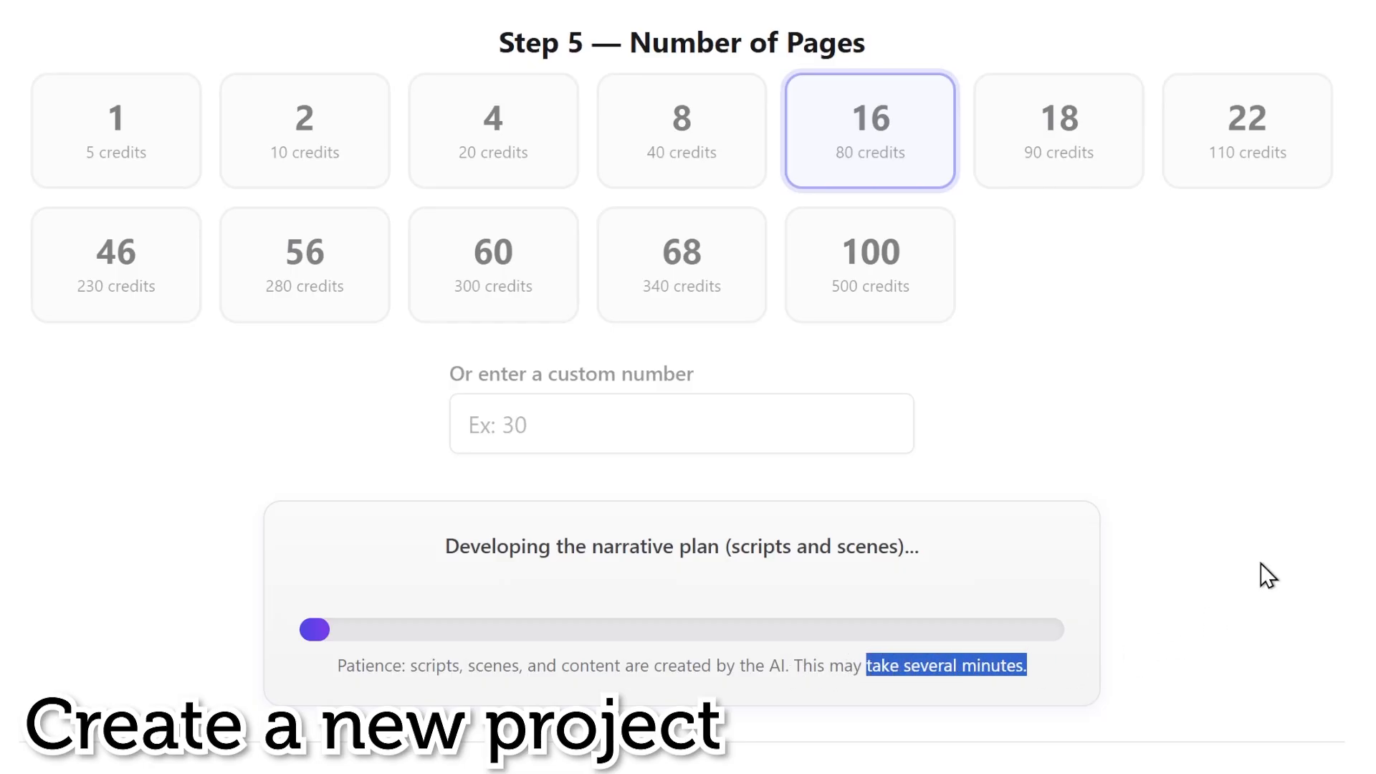
click(1347, 358)
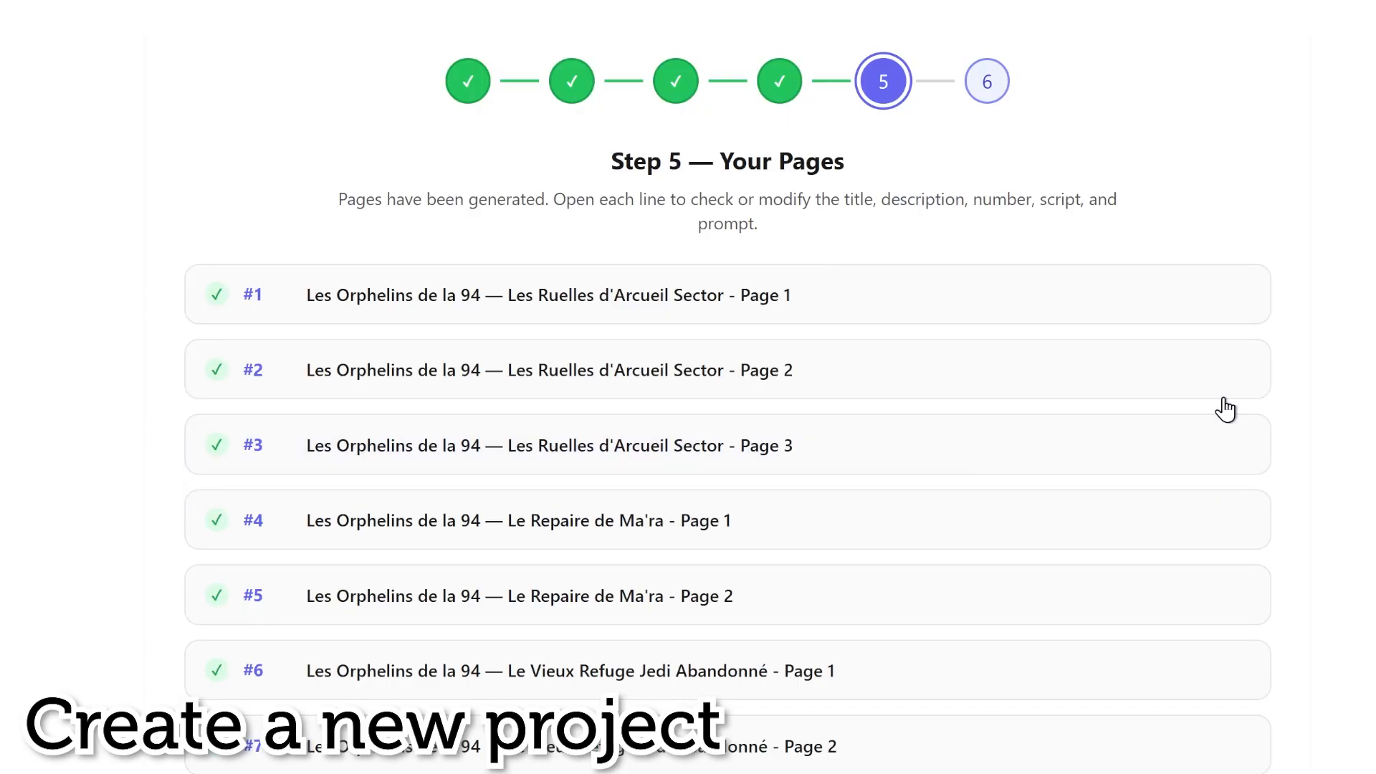
Step: Look through the list of generated pages and examine page 1's image, title, description and prompt
scroll(1224, 409, down, 9)
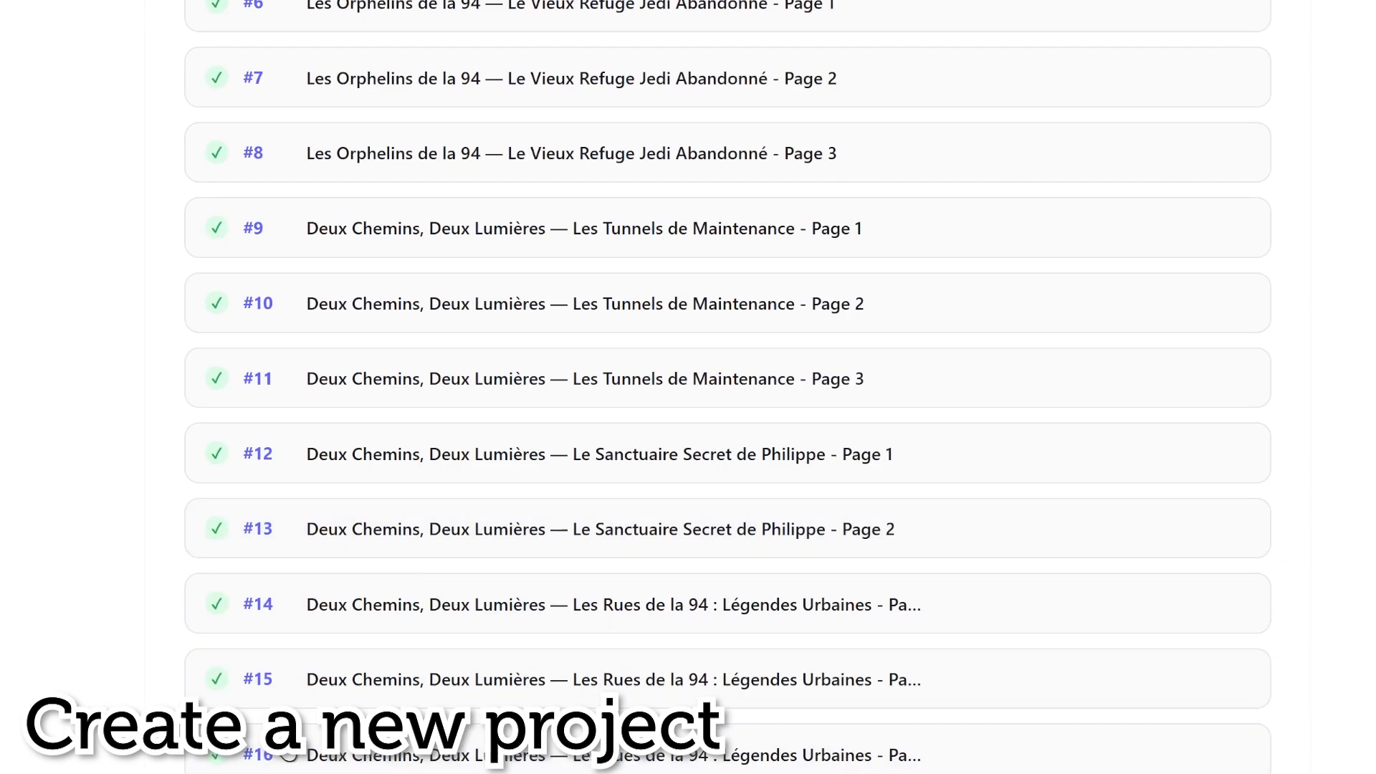
scroll(459, 594, up, 9)
click(478, 294)
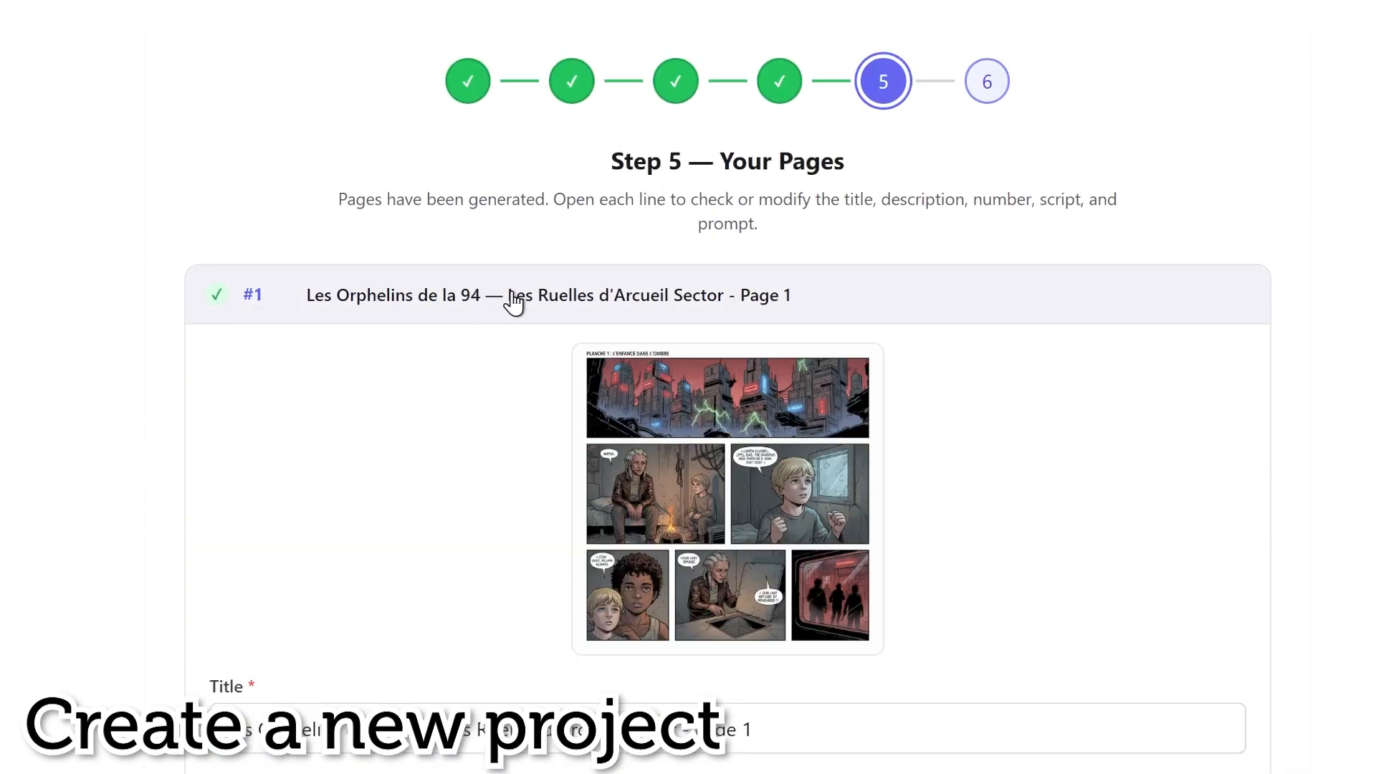
scroll(522, 298, down, 2)
scroll(430, 501, down, 7)
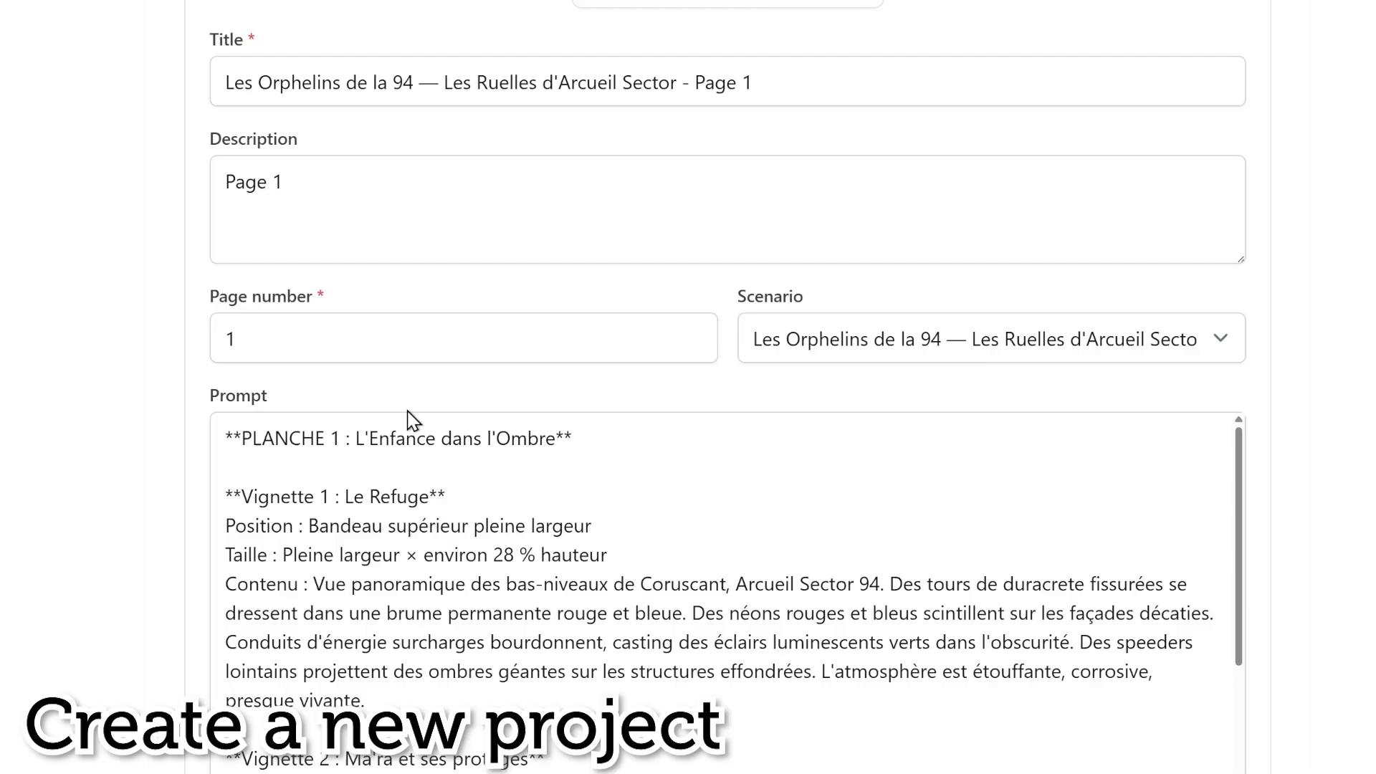
scroll(566, 337, up, 8)
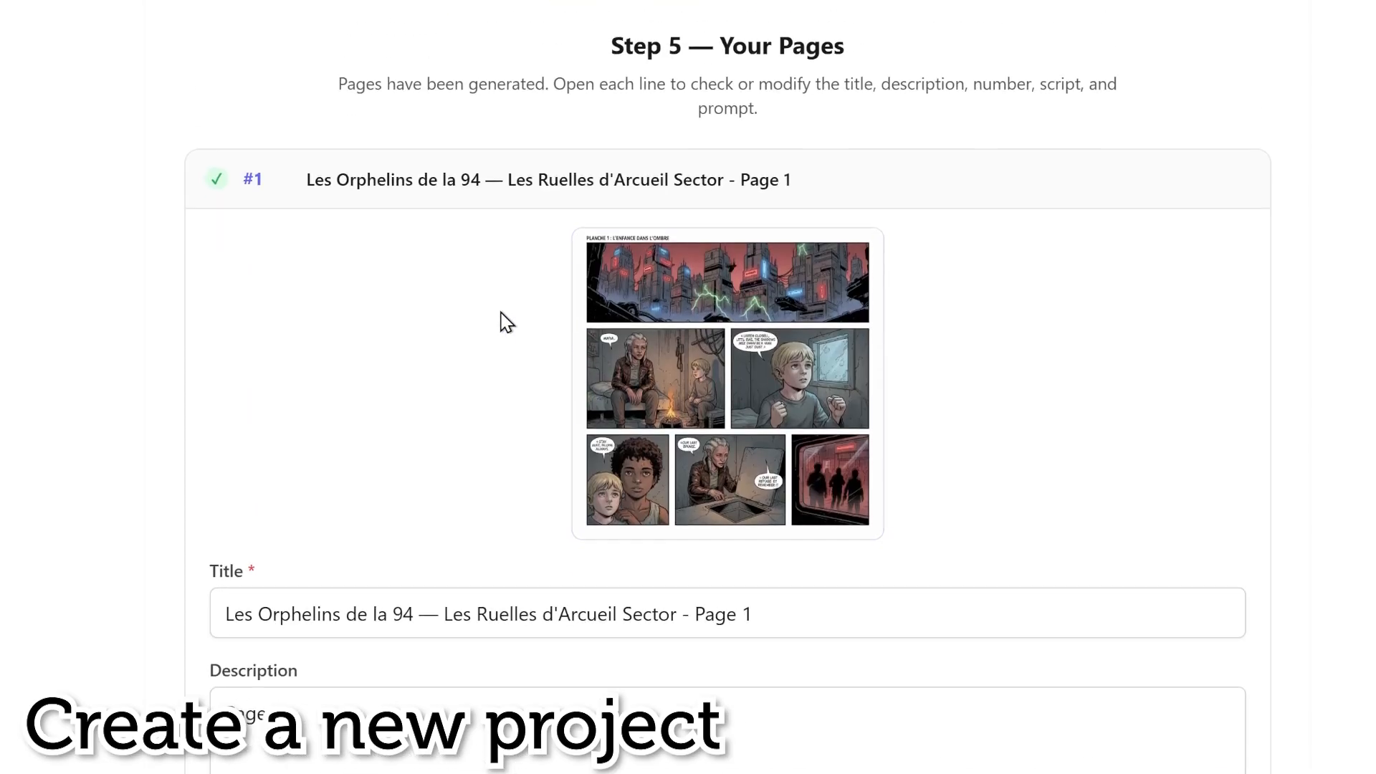
scroll(488, 465, down, 8)
scroll(494, 455, down, 5)
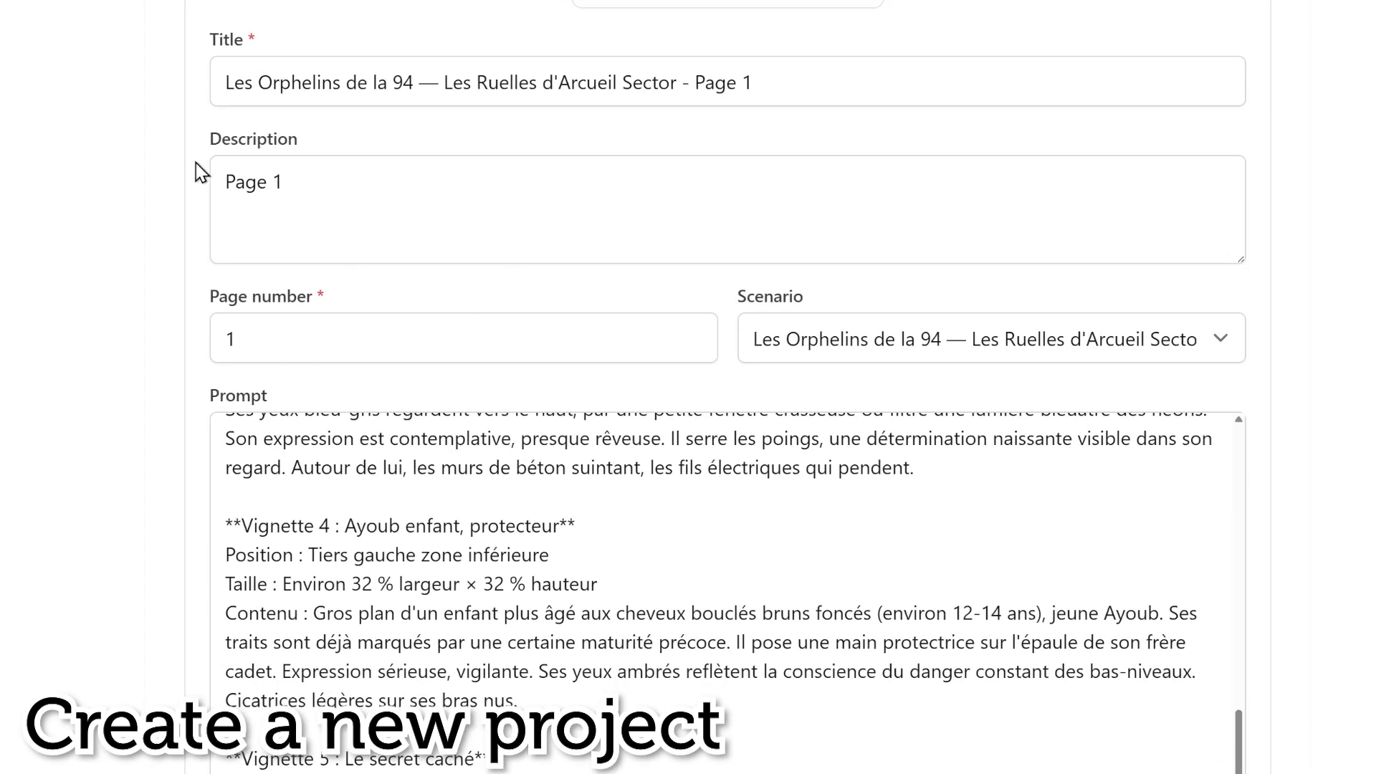
scroll(365, 301, up, 5)
scroll(501, 589, down, 12)
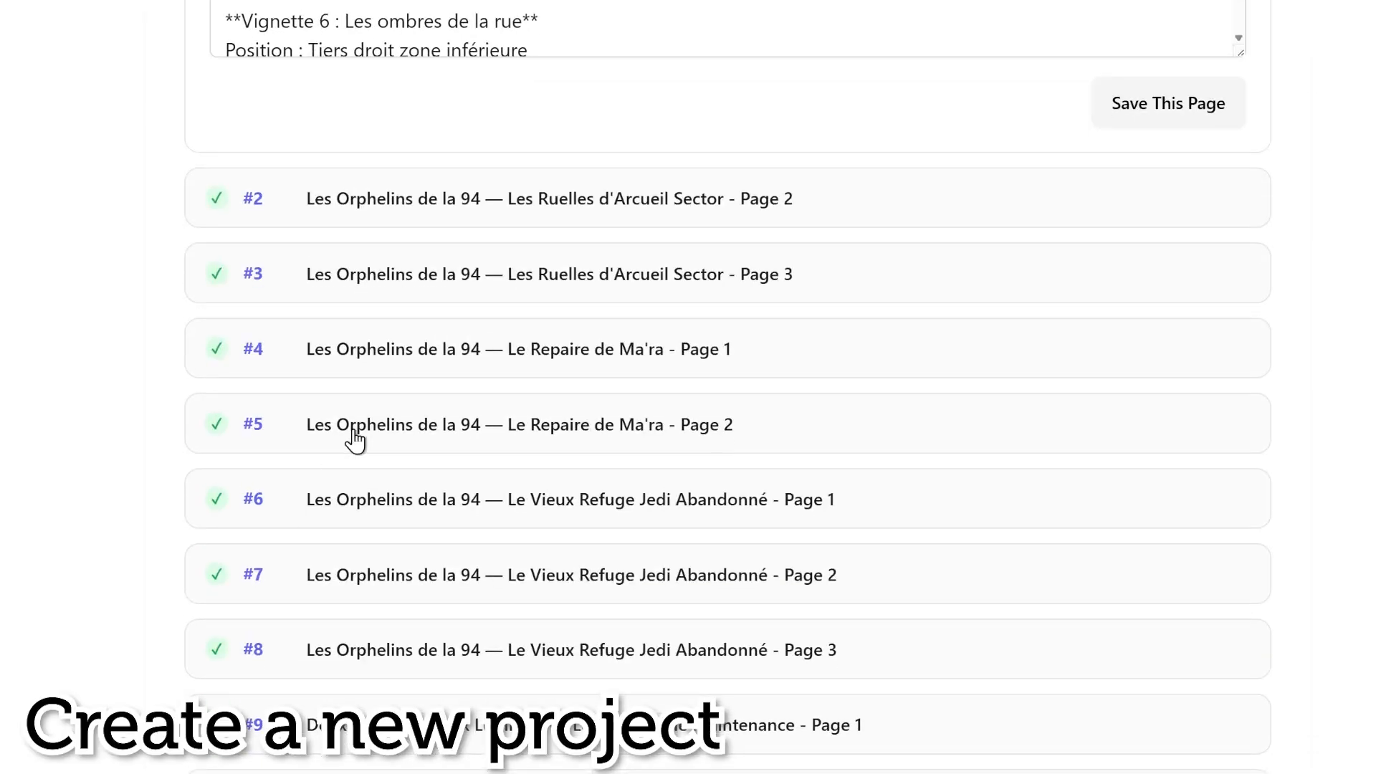
Step: Examine the details and prompts of pages 2 and 3, viewing page 3's image enlarged
click(461, 215)
scroll(221, 320, down, 10)
scroll(222, 326, down, 5)
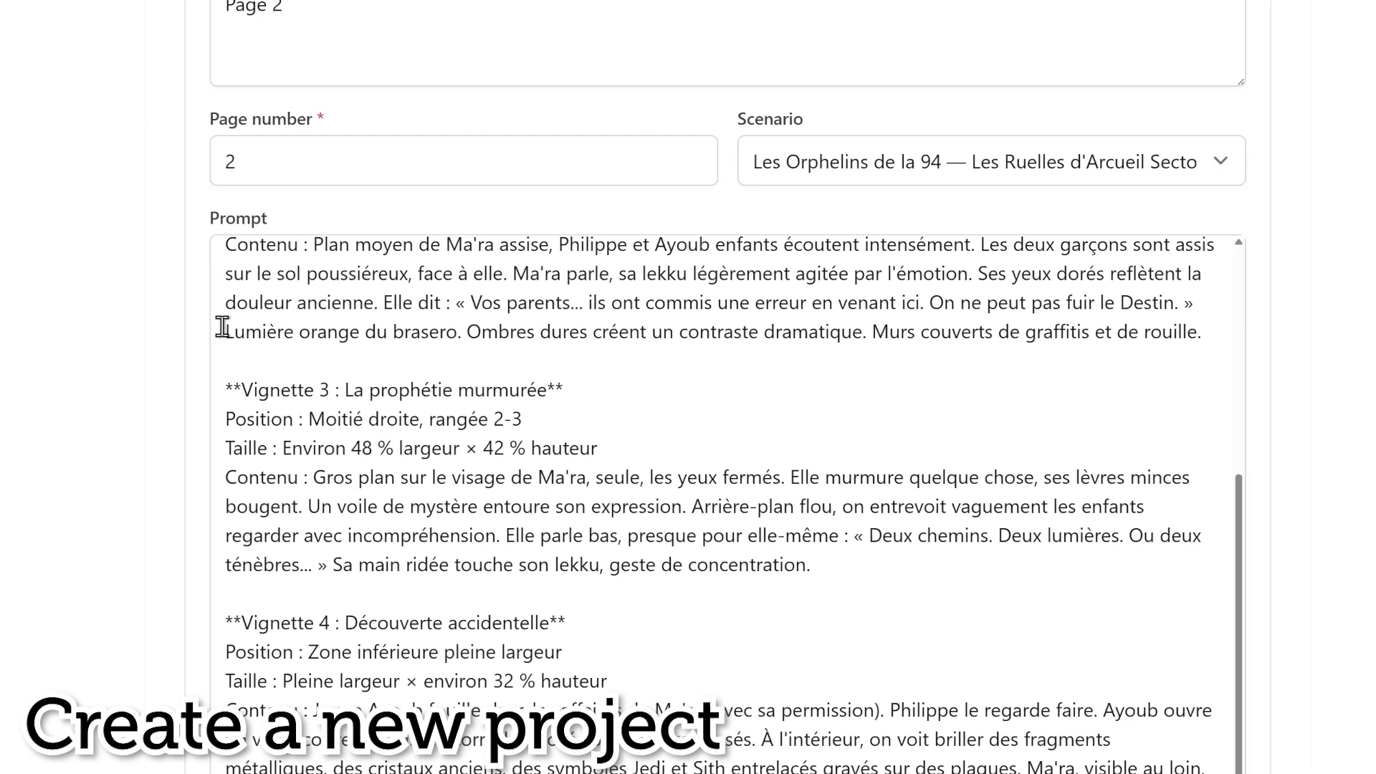
scroll(222, 326, down, 10)
click(362, 456)
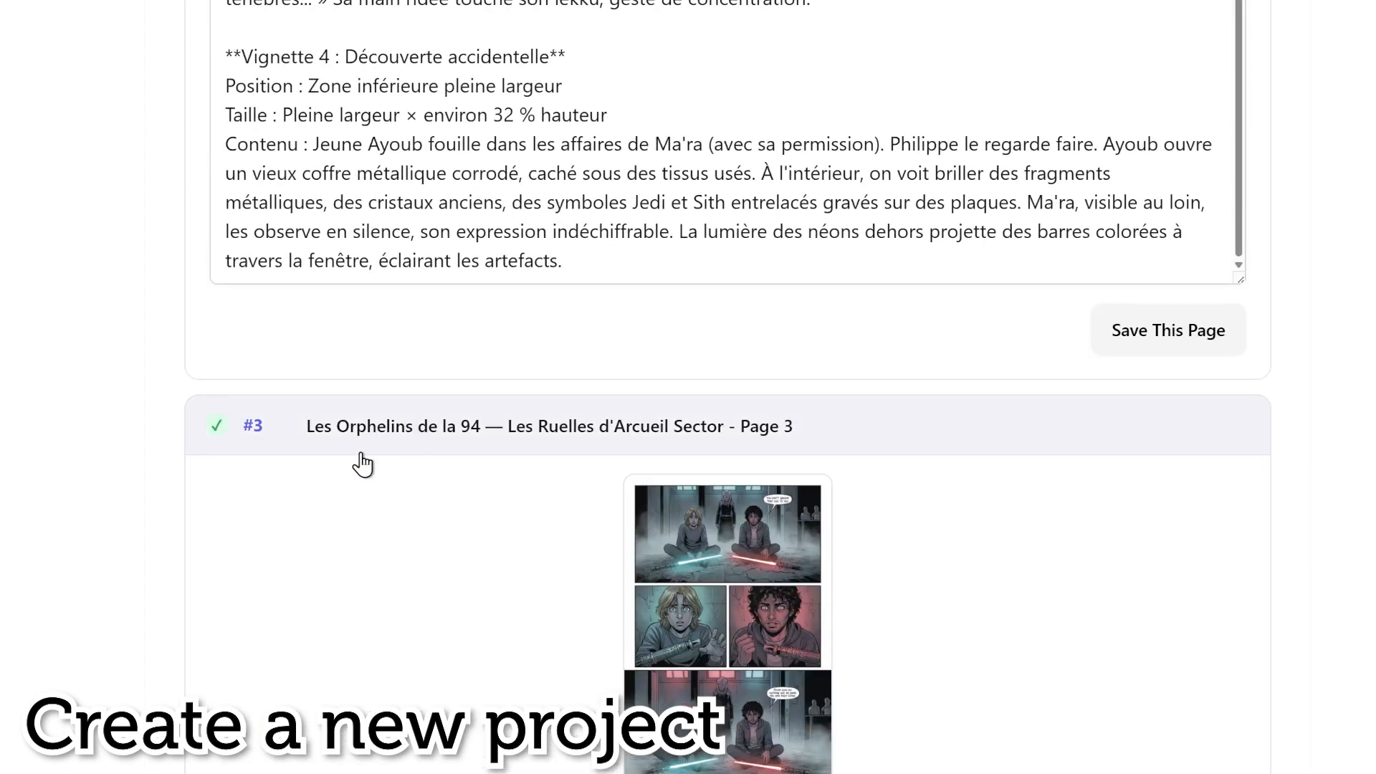
click(716, 571)
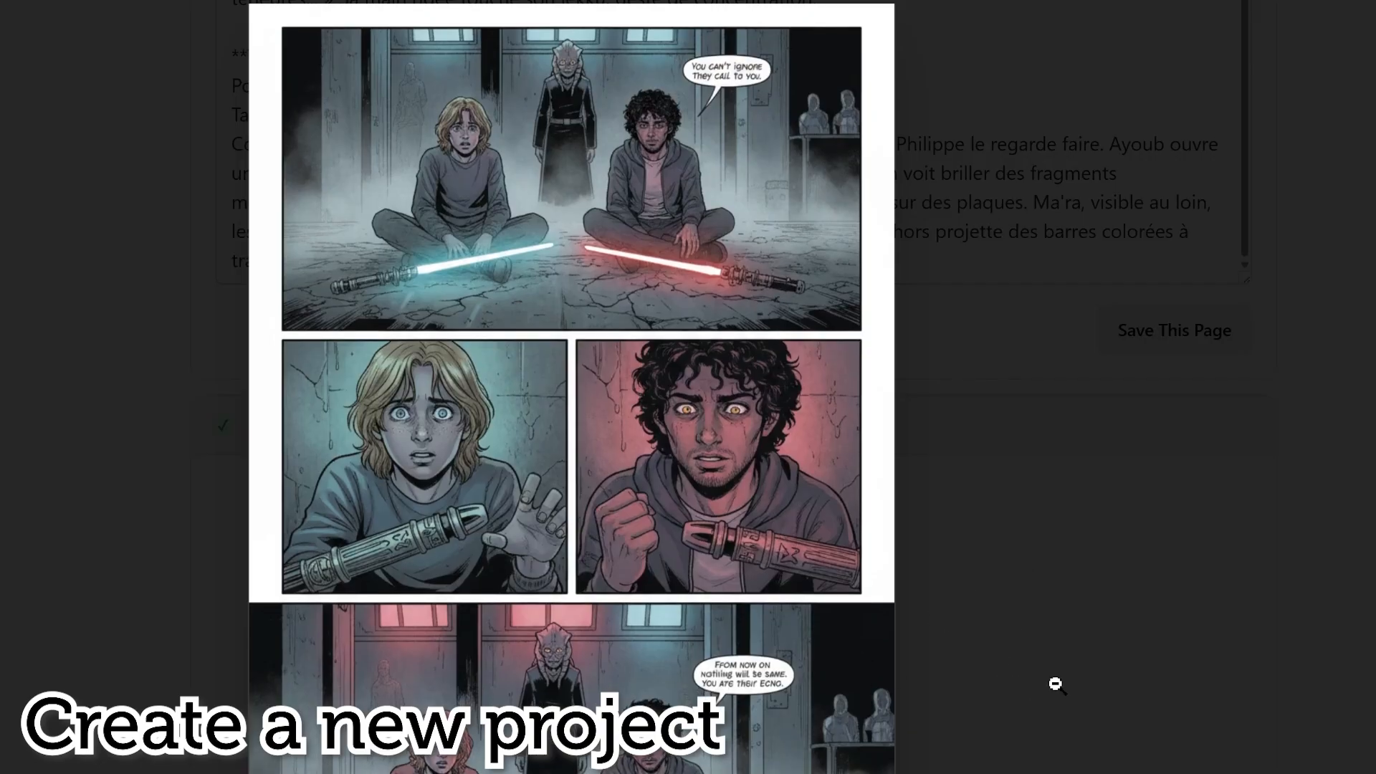
click(1080, 561)
scroll(347, 492, down, 20)
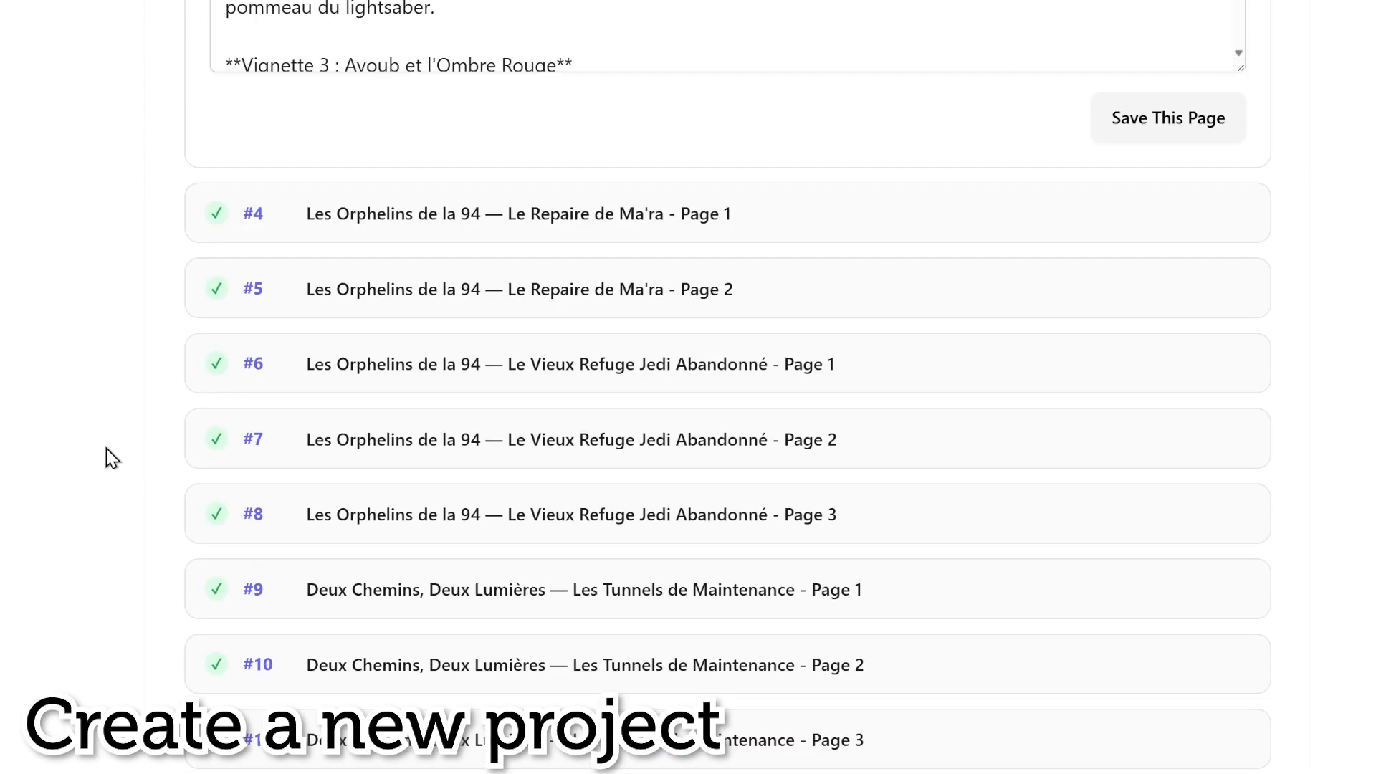
scroll(115, 448, down, 7)
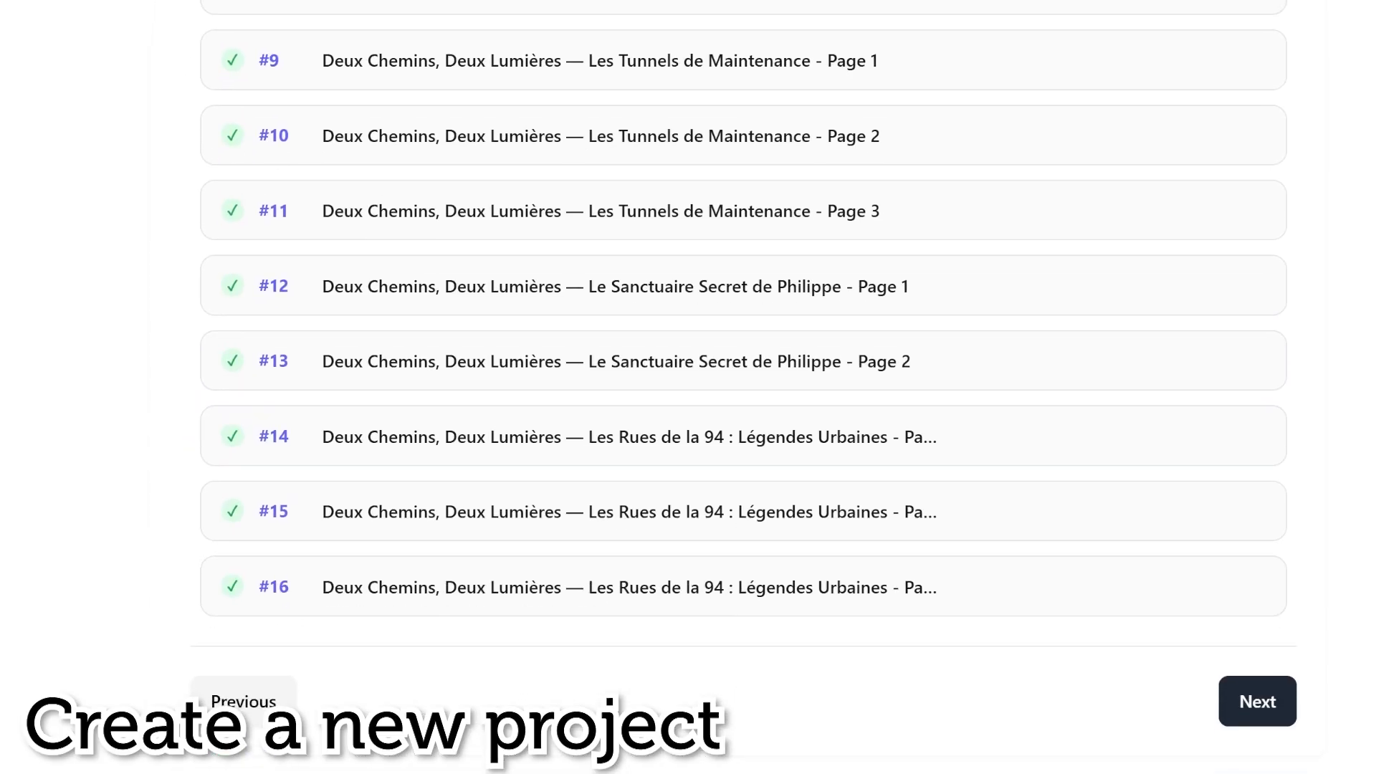
Step: Enter the public description "The friendship of two brothers that eventually breaks down", leave the project private, then finish and validate it
click(1254, 701)
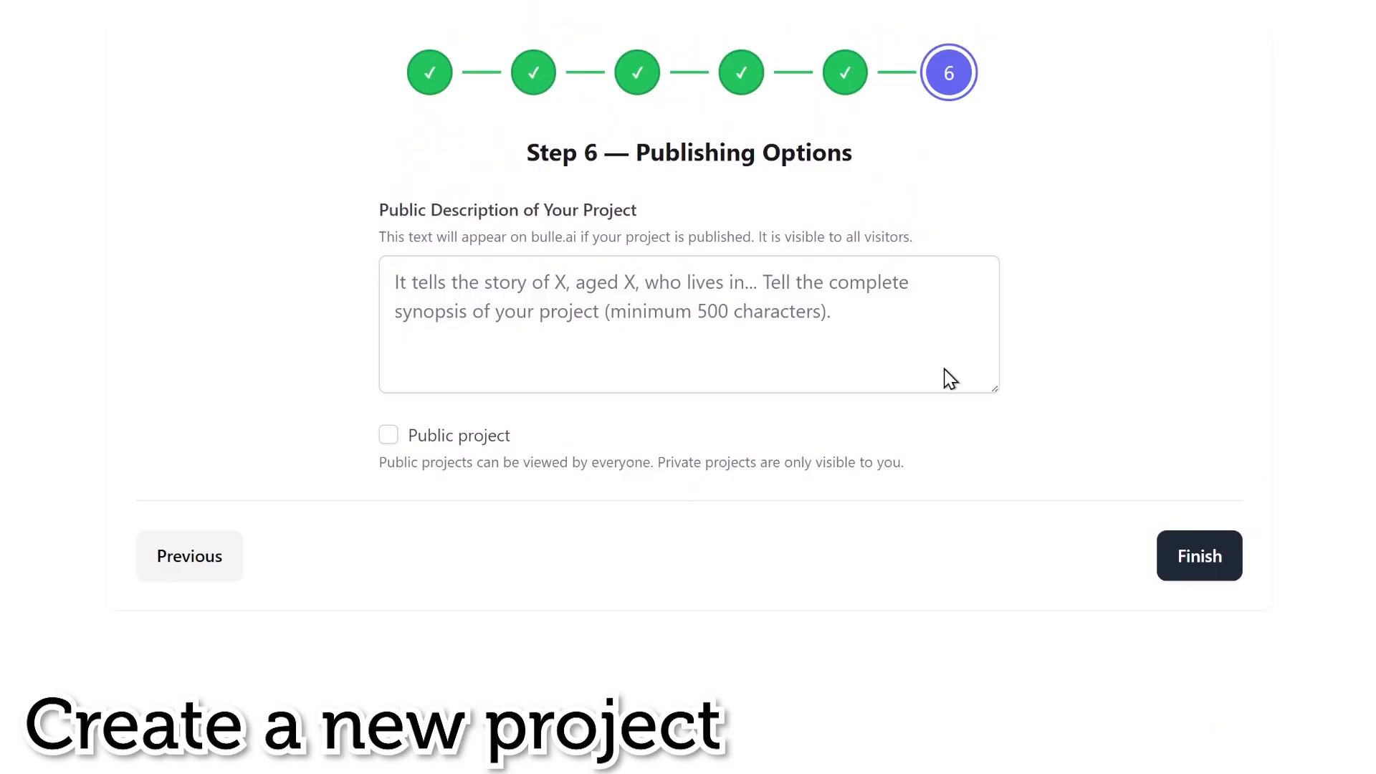
click(481, 286)
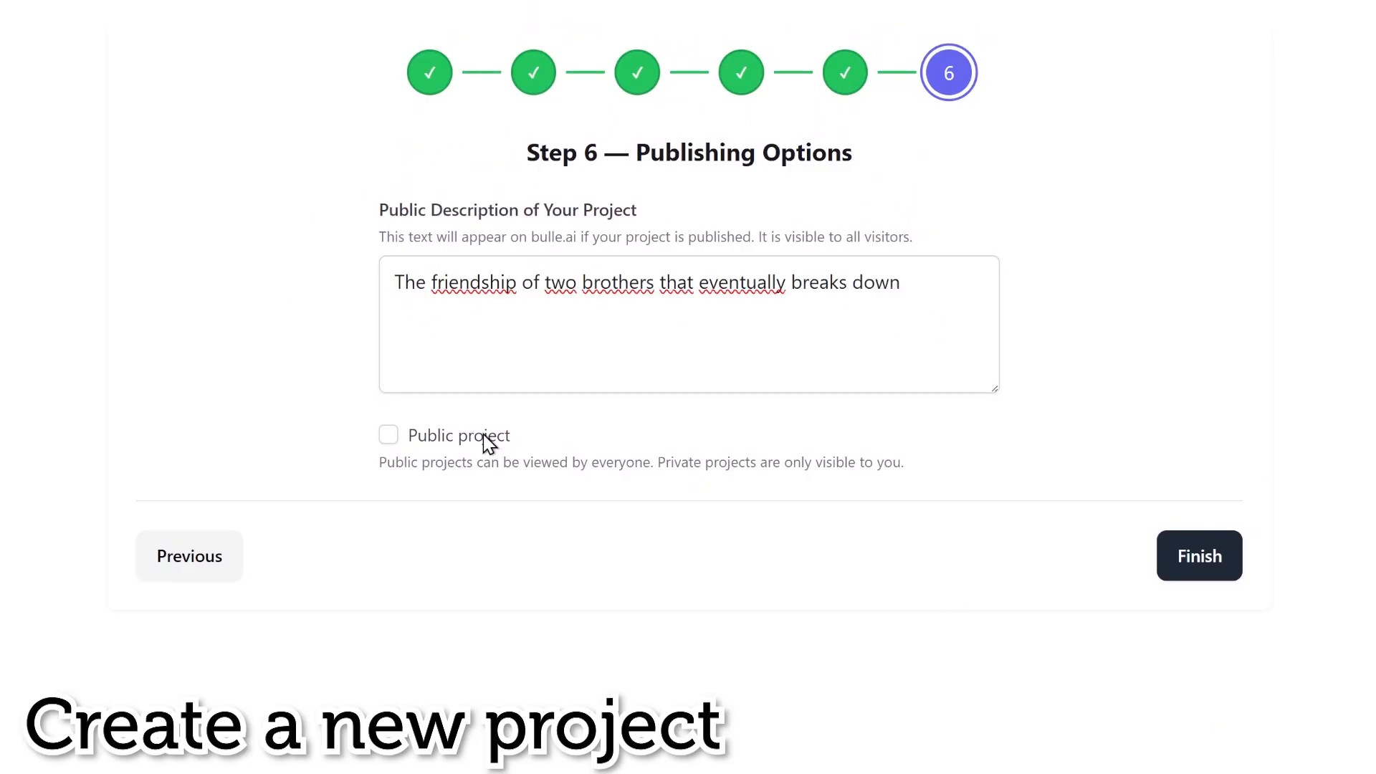
click(1204, 566)
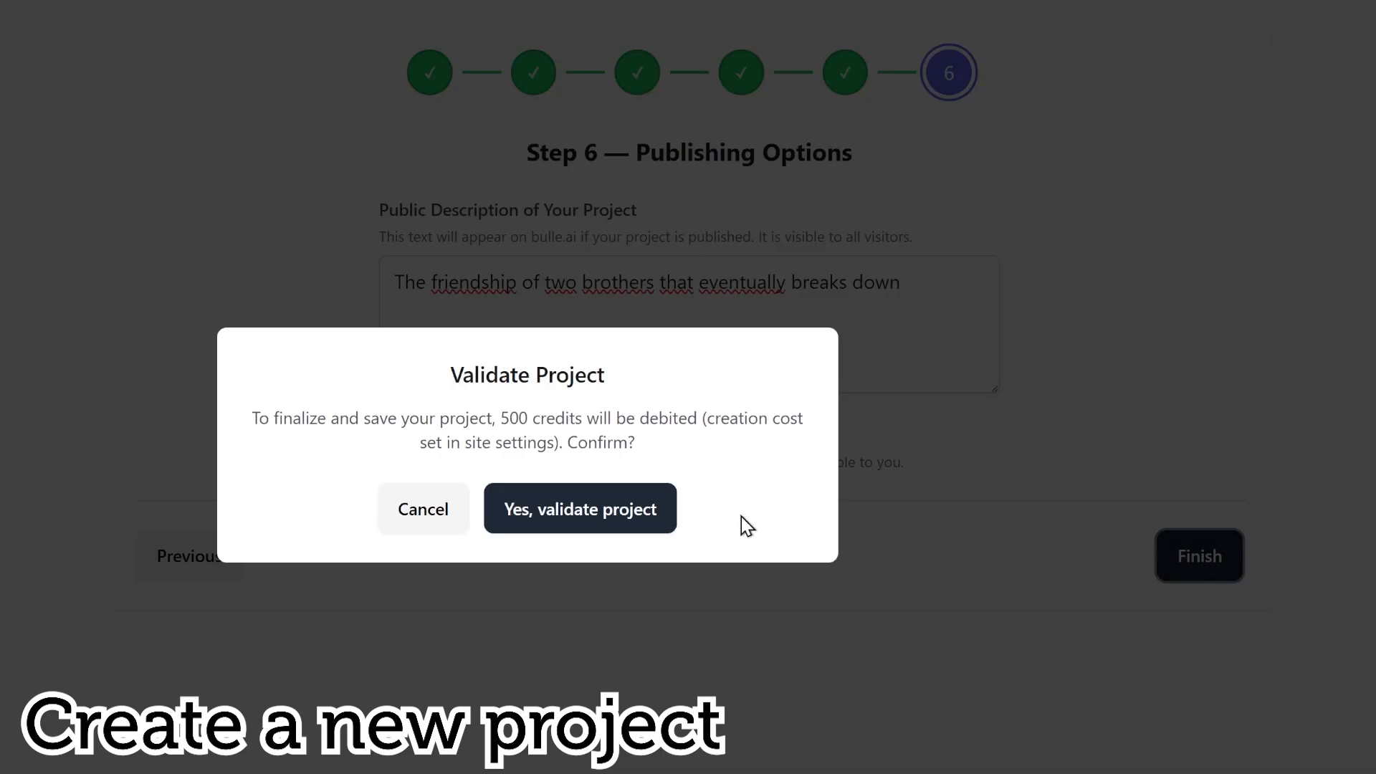
click(608, 516)
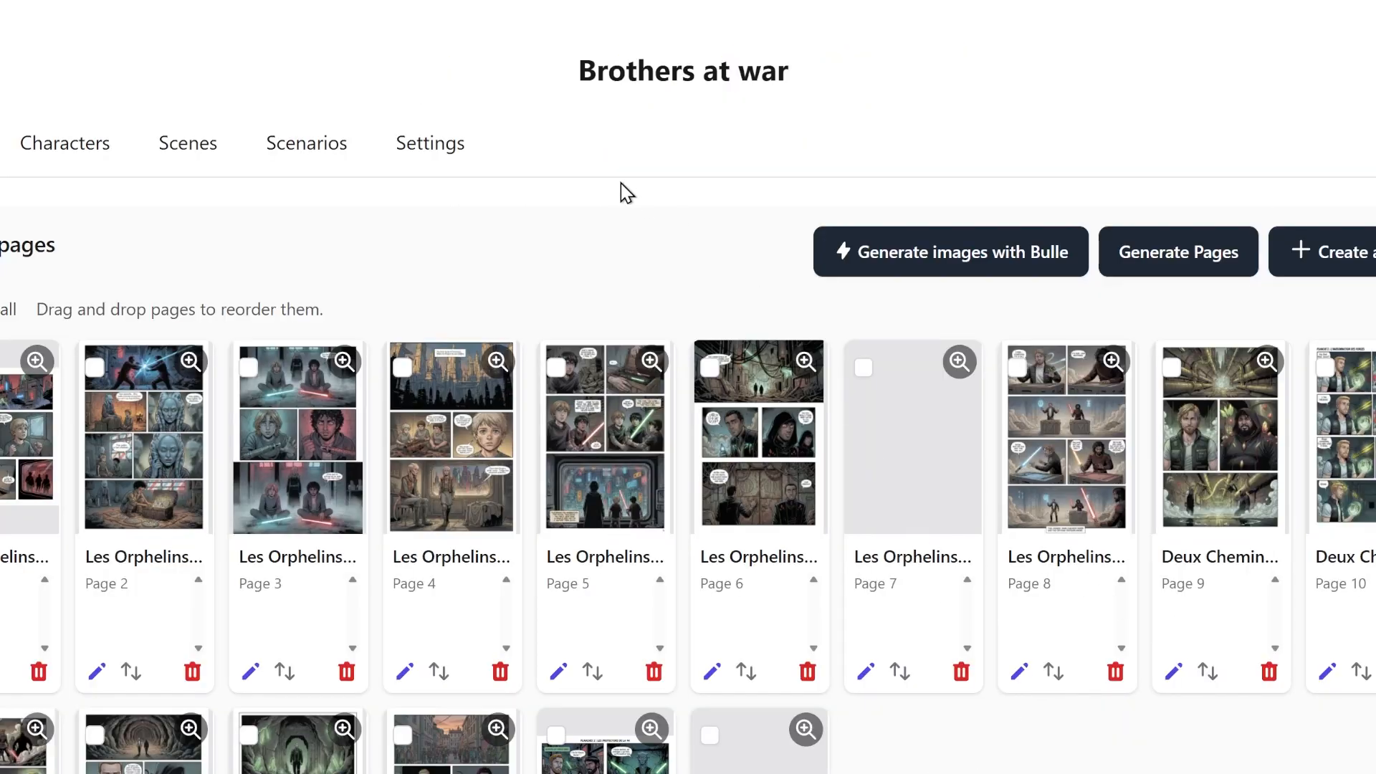
Step: Return to the projects list and open the "Brothers at war" project at its pages overview
scroll(618, 174, down, 1)
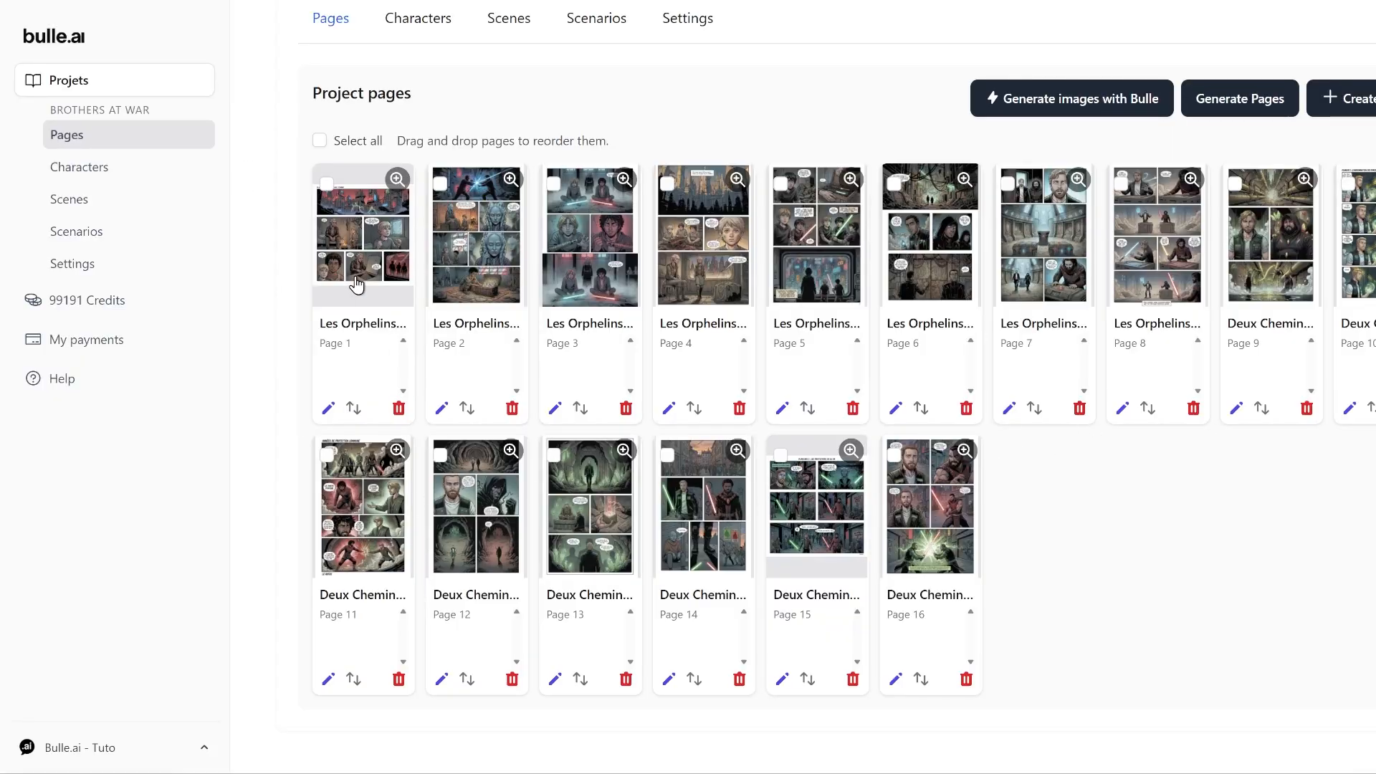
click(53, 40)
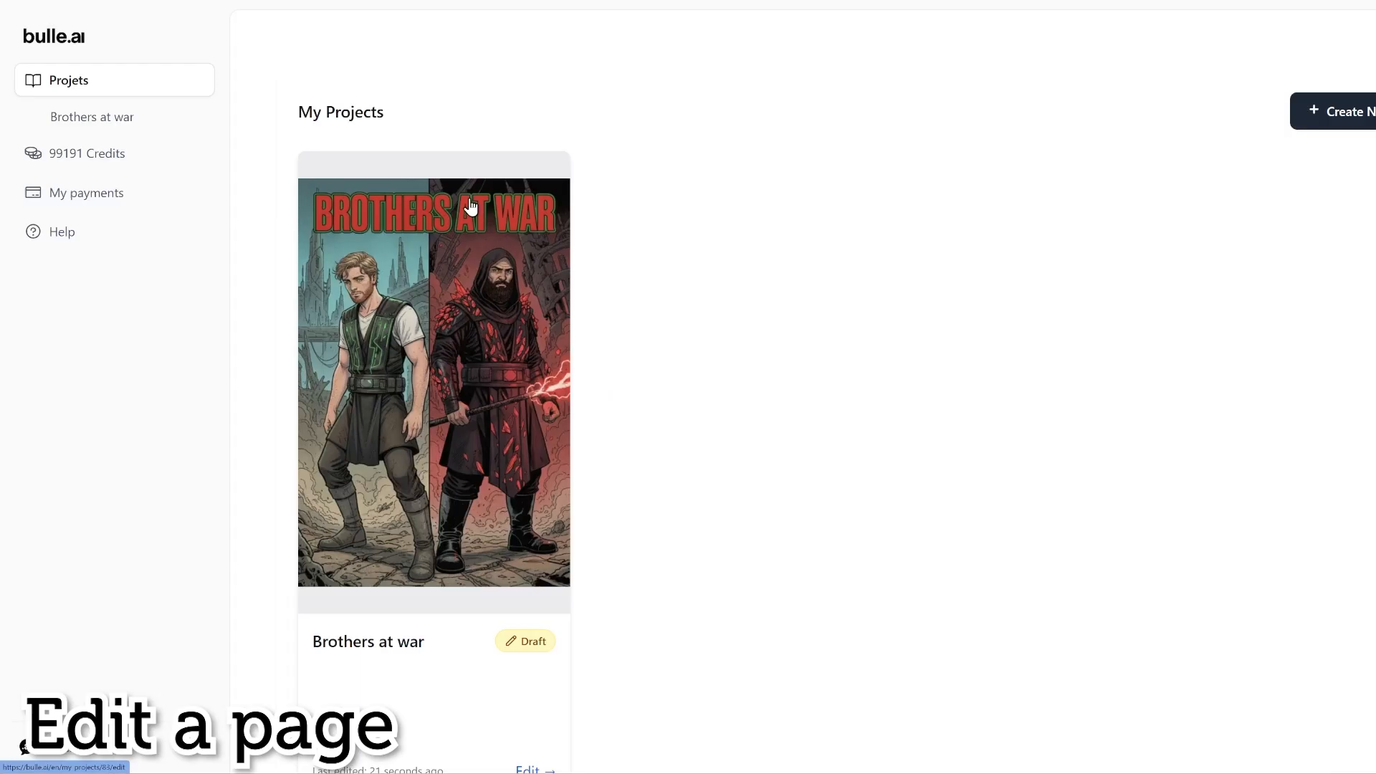
scroll(506, 335, down, 1)
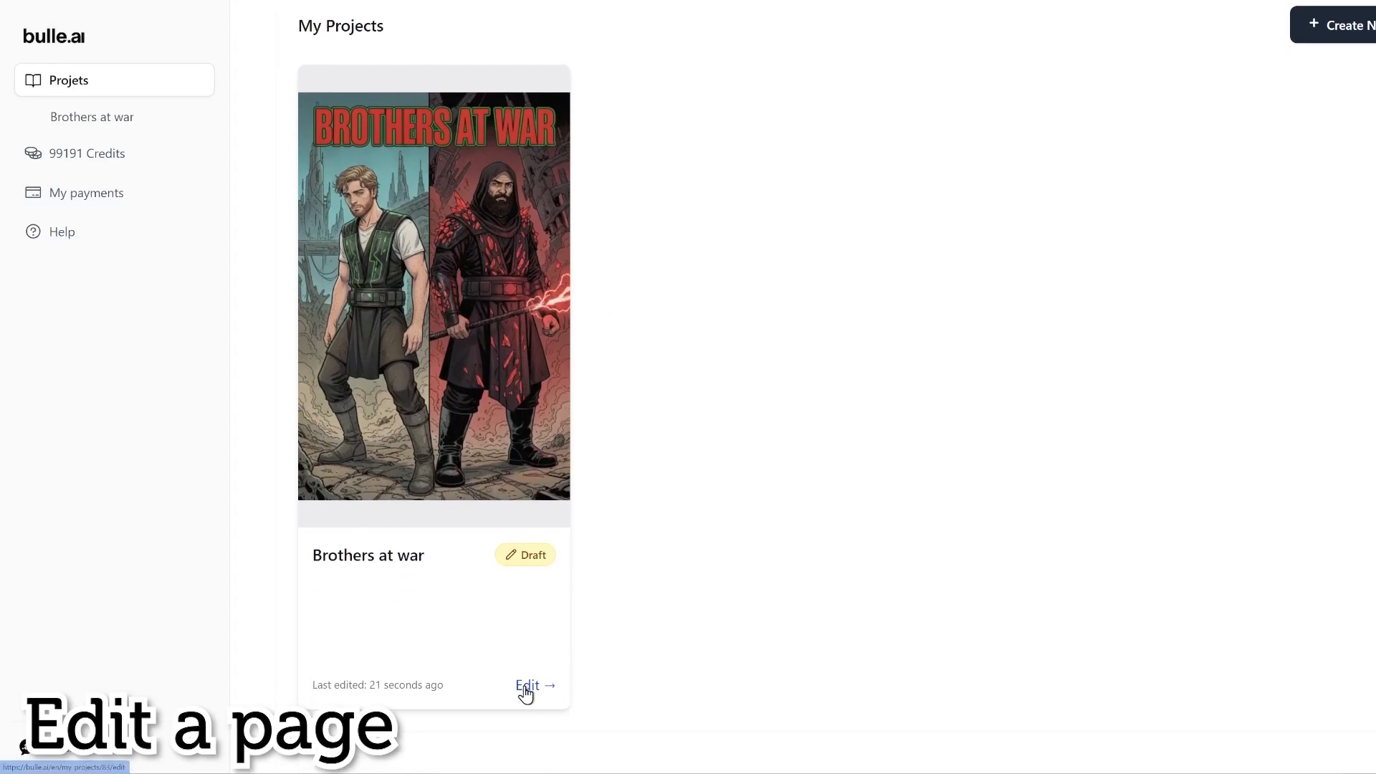
click(395, 72)
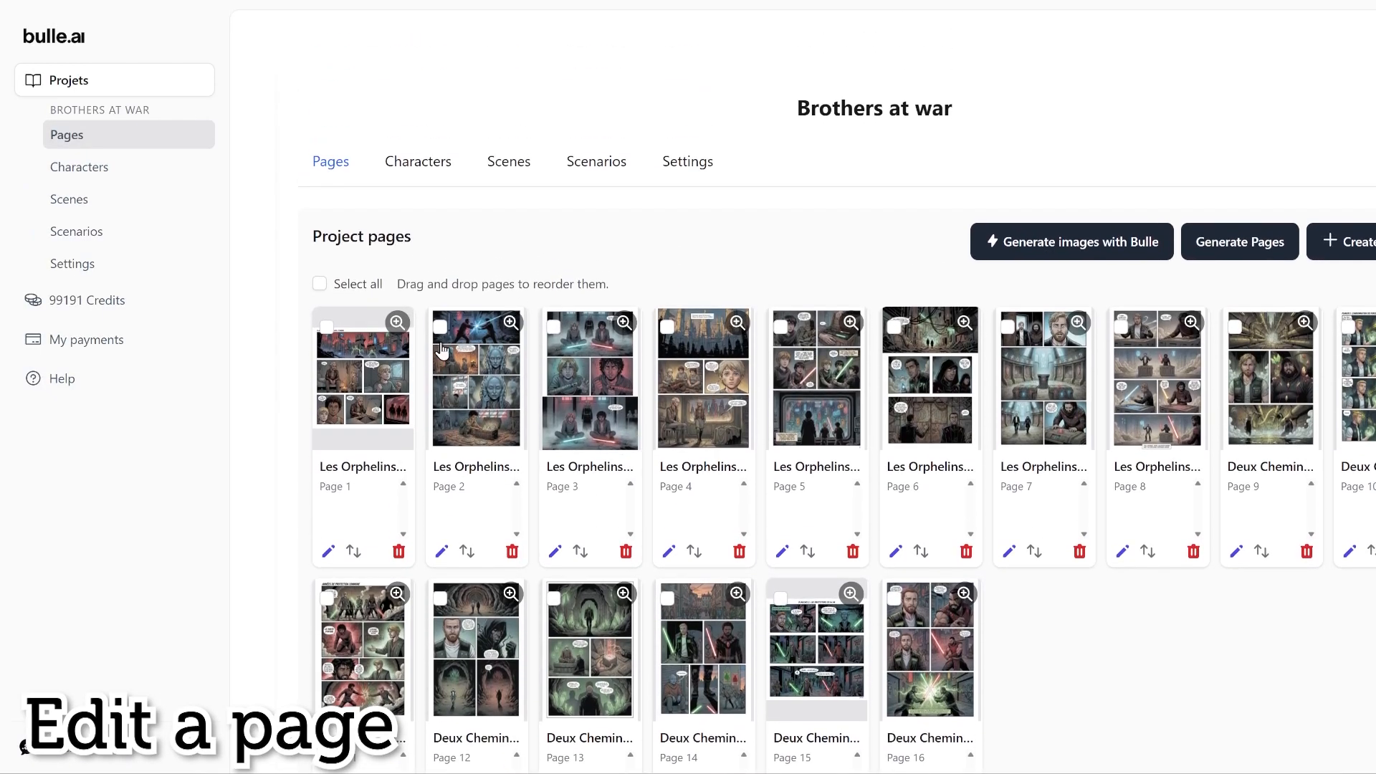
scroll(315, 466, down, 2)
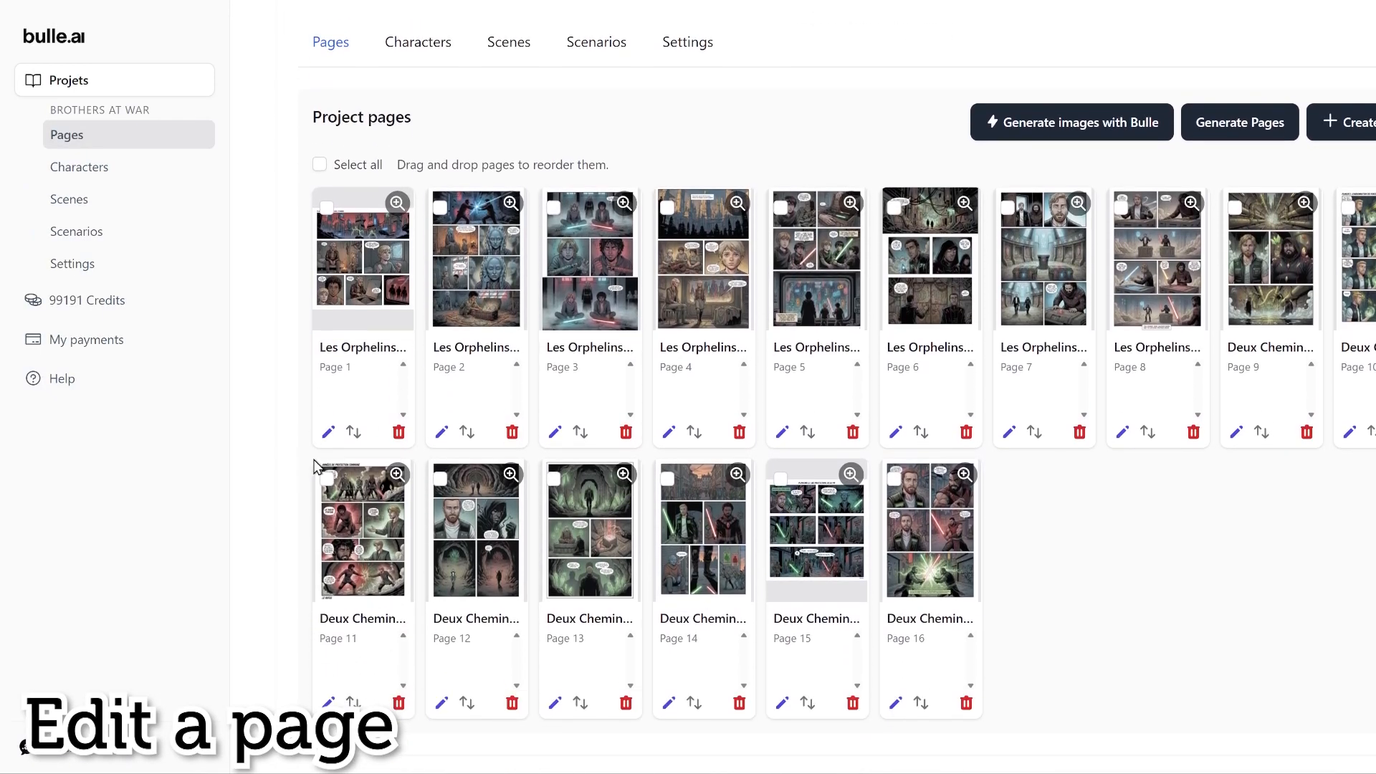
Step: Open page 2 of the project for editing and start the image editor for its picture
click(441, 434)
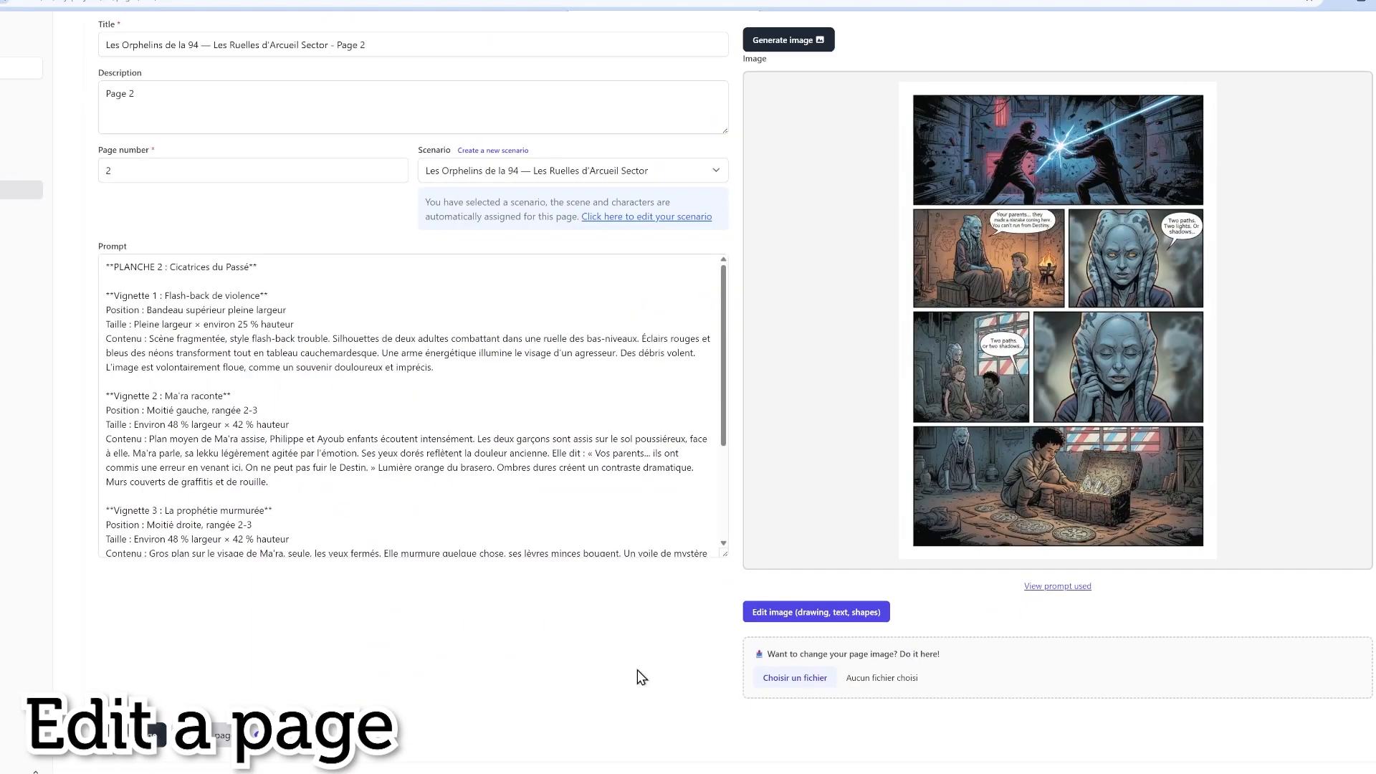
click(815, 610)
scroll(954, 562, down, 5)
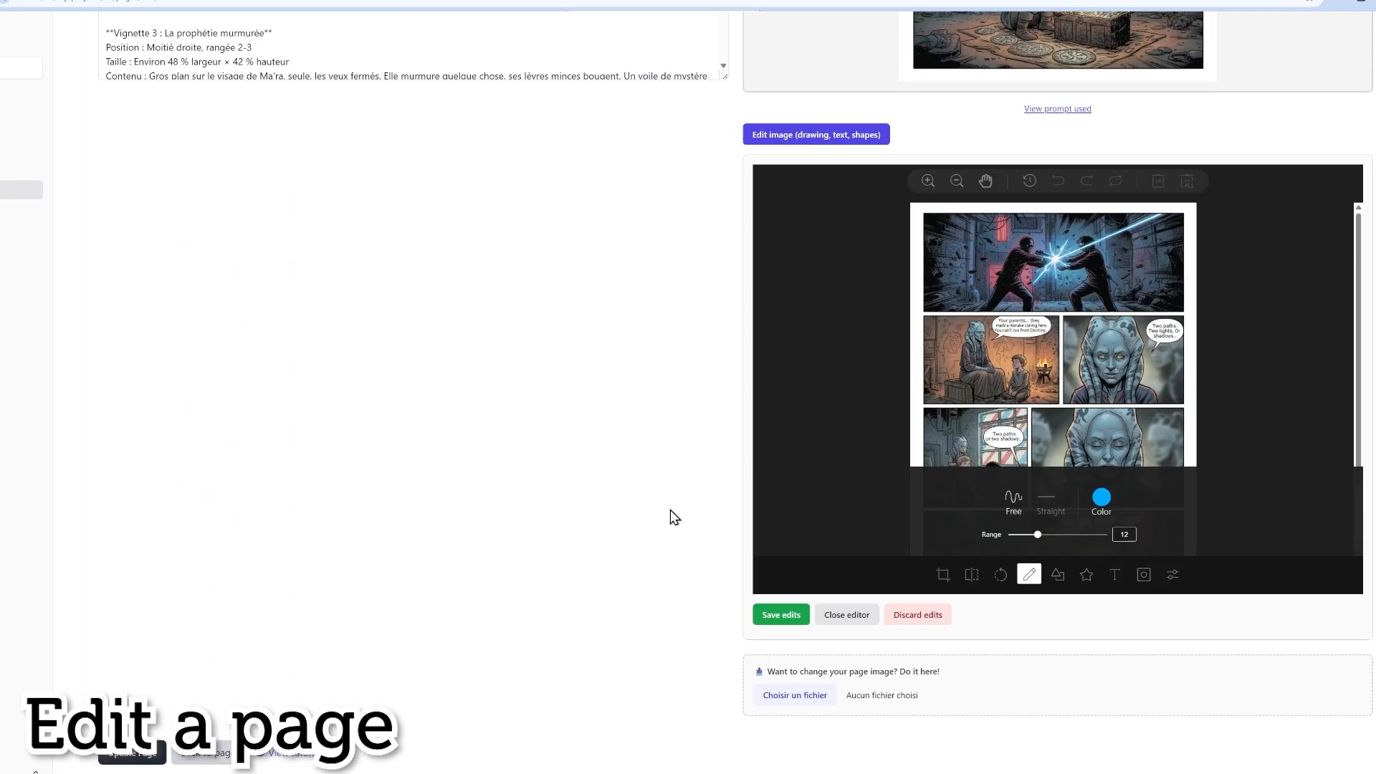
Step: Add a speech bubble icon to page 2's image and colour it white
click(1113, 580)
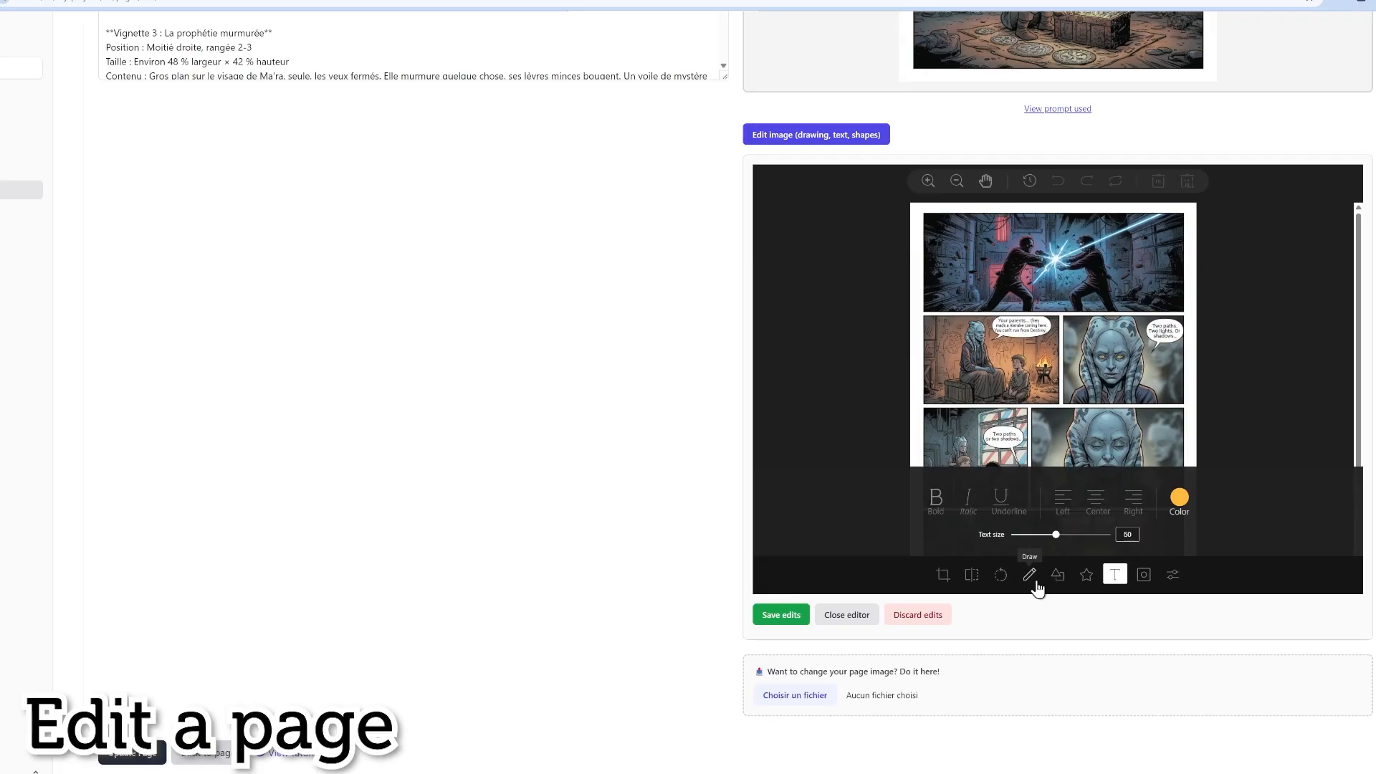
click(1087, 574)
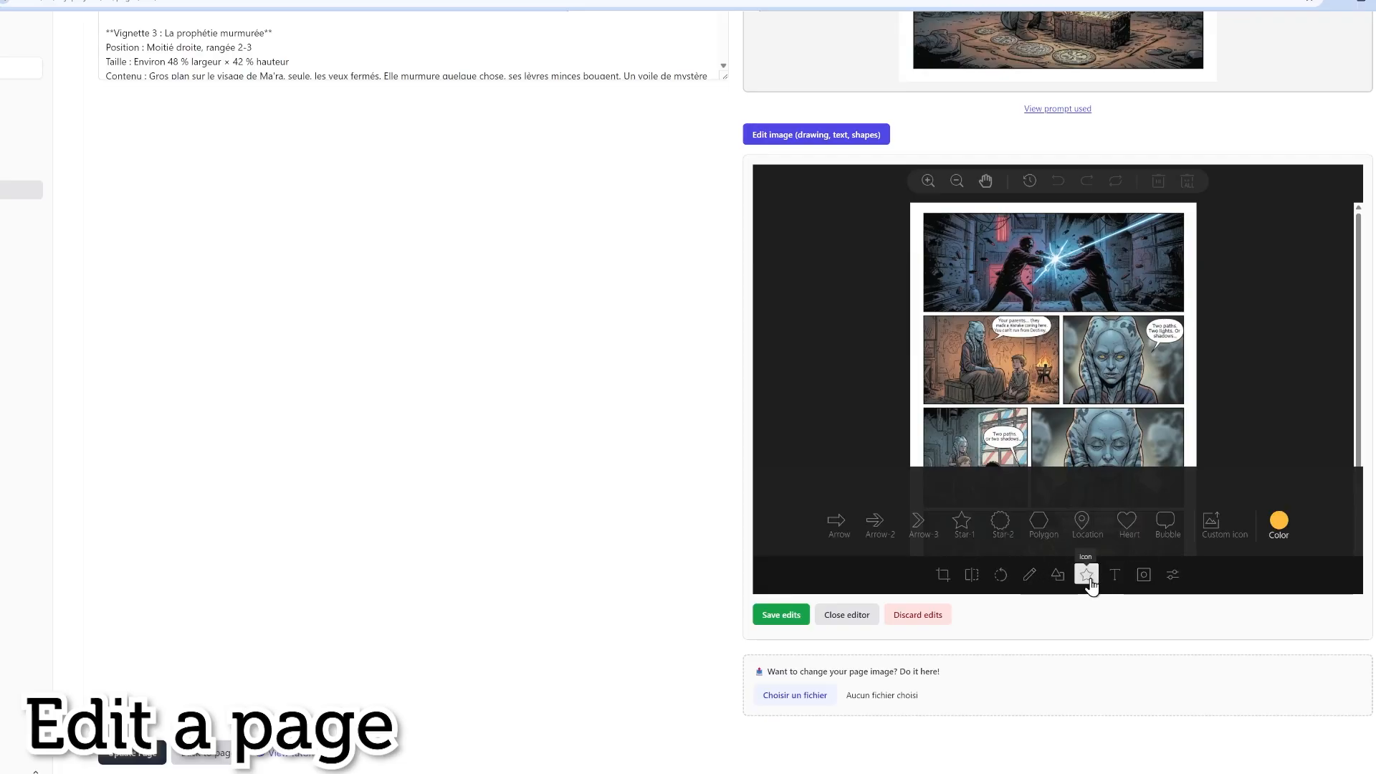
click(1098, 367)
drag(1113, 382, 1135, 310)
click(1280, 527)
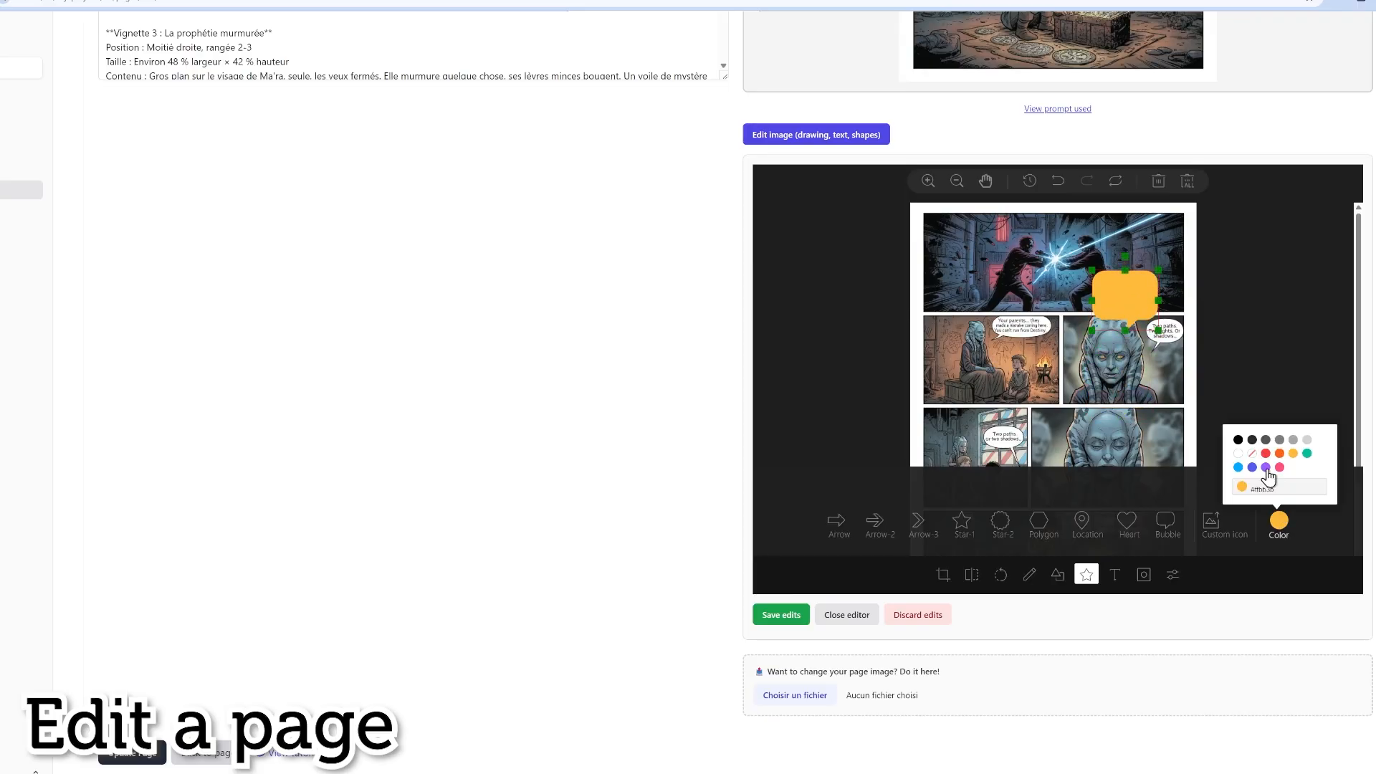
click(1240, 454)
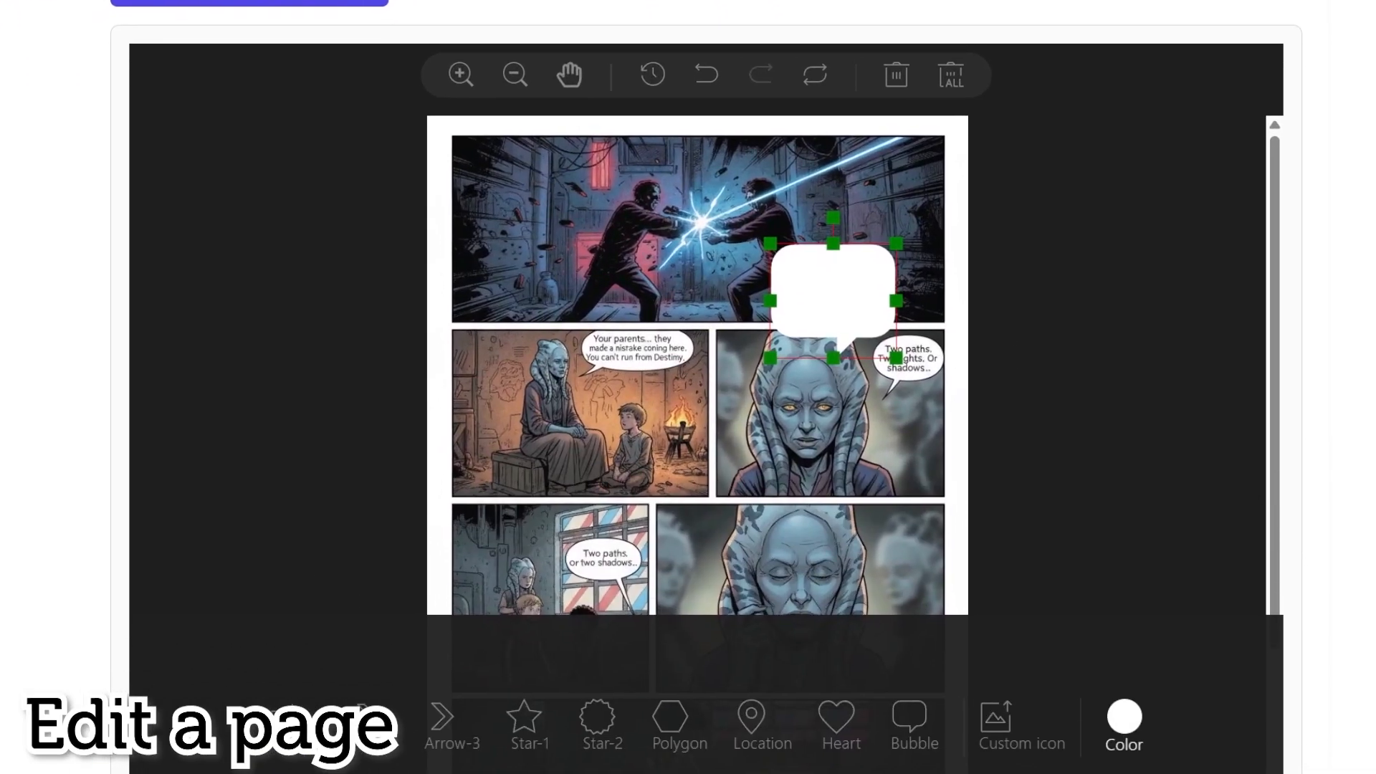
Step: Shrink the white bubble and position it over the existing "Two paths. Two lights. Or shadows..." bubble in the second row
drag(845, 289, 900, 365)
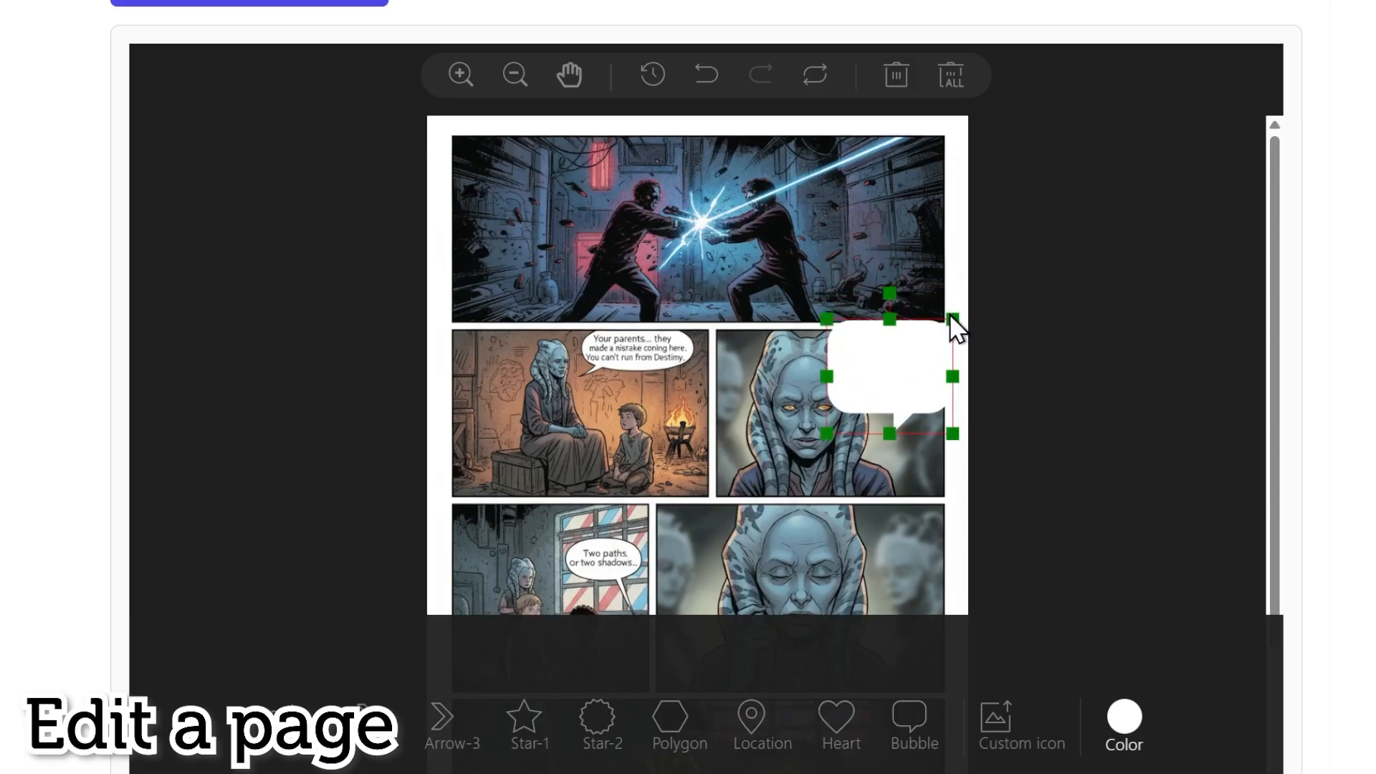
drag(952, 323, 908, 356)
drag(863, 400, 891, 368)
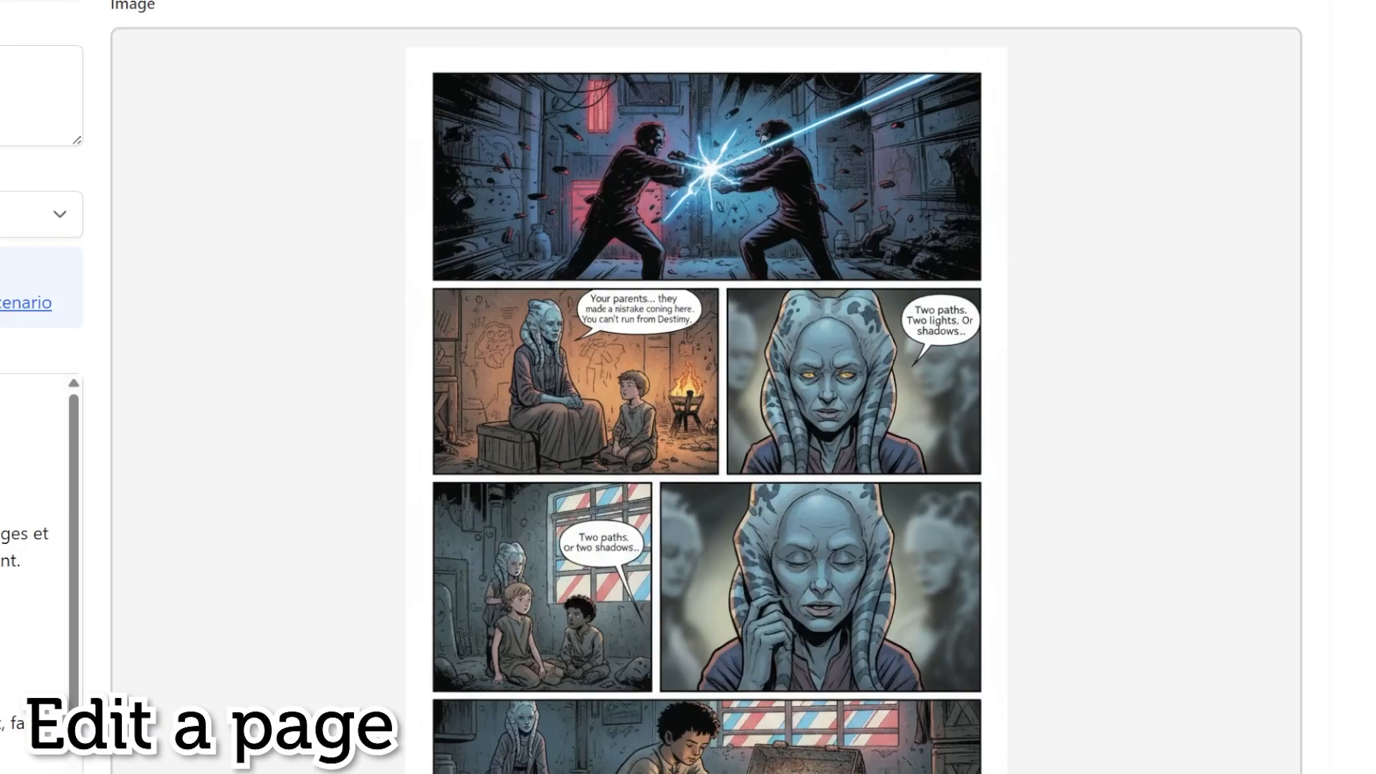
Step: Get page 2's image prompt for an external AI with the "With bubbles" option and copy it to the clipboard
scroll(706, 402, up, 2)
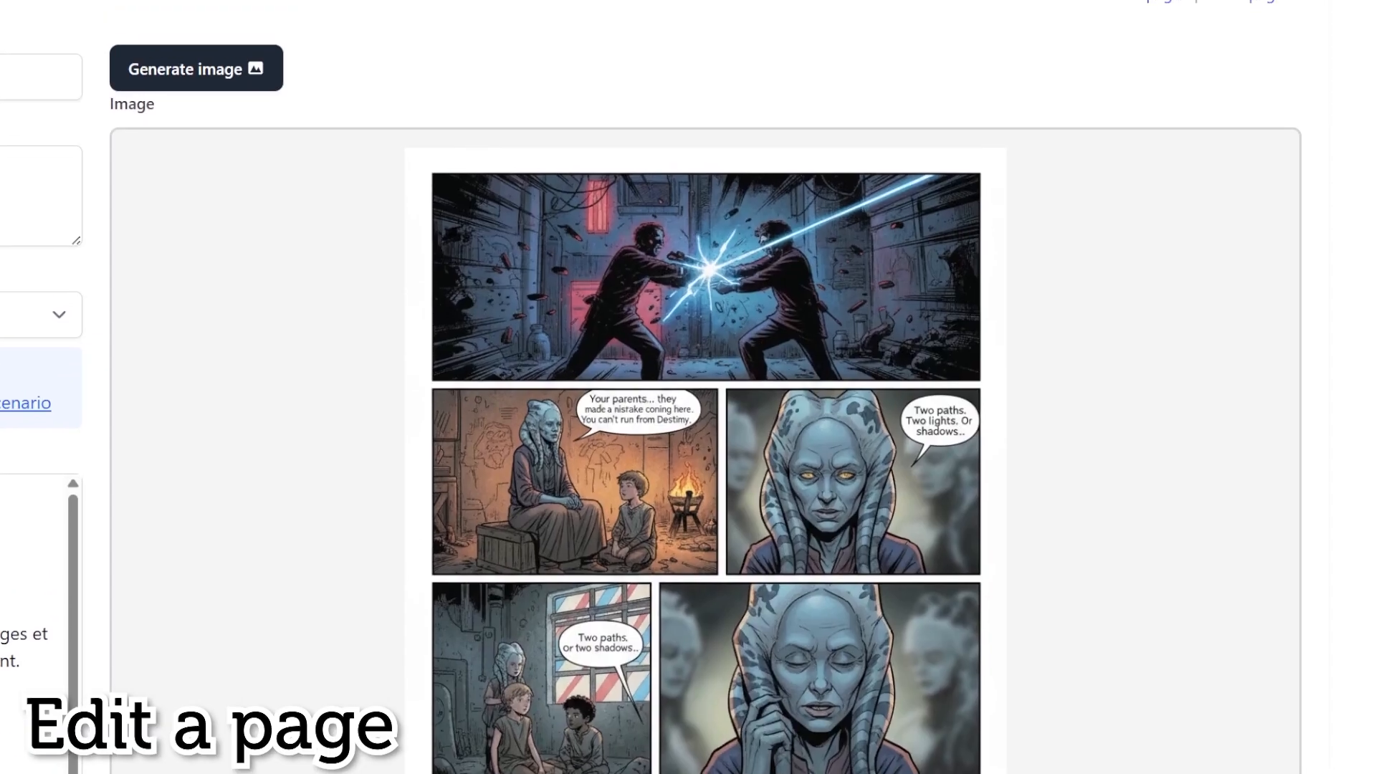
click(172, 55)
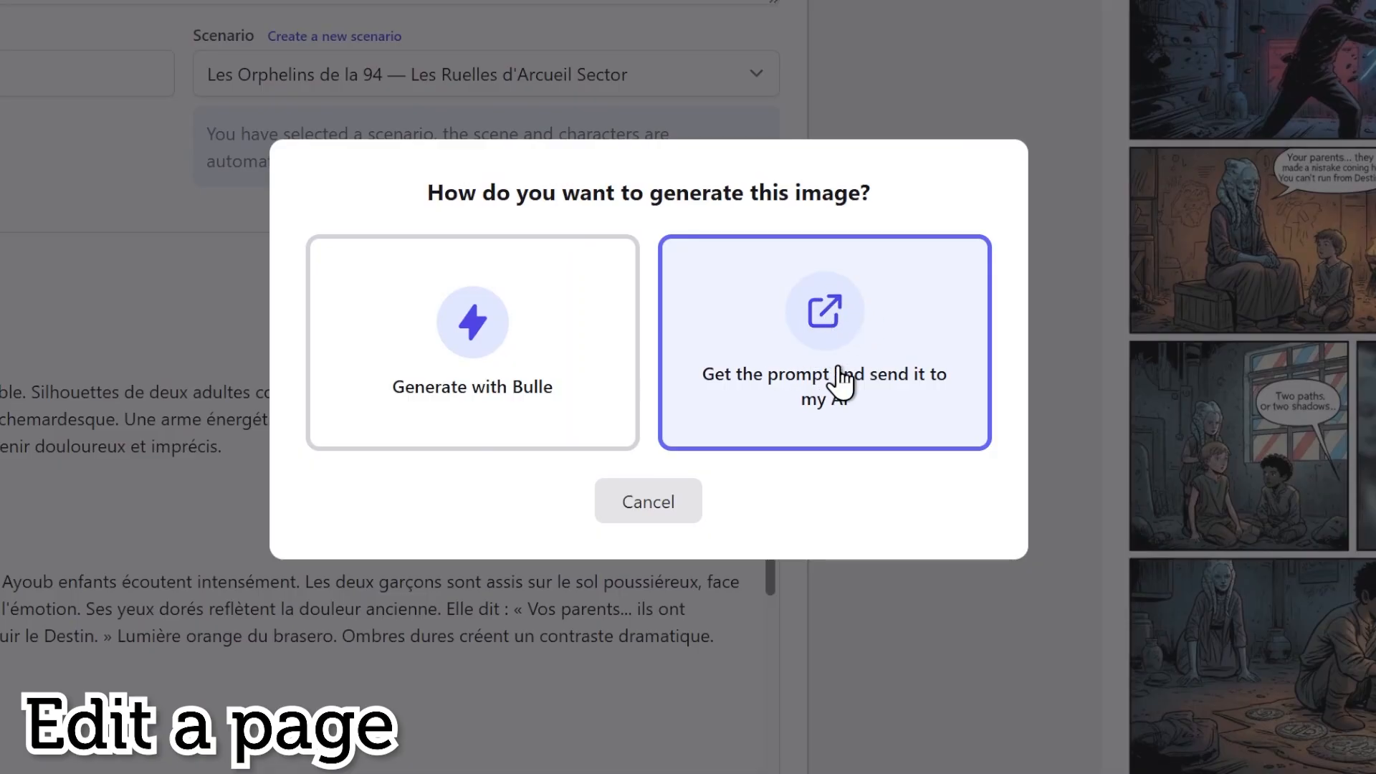
click(824, 338)
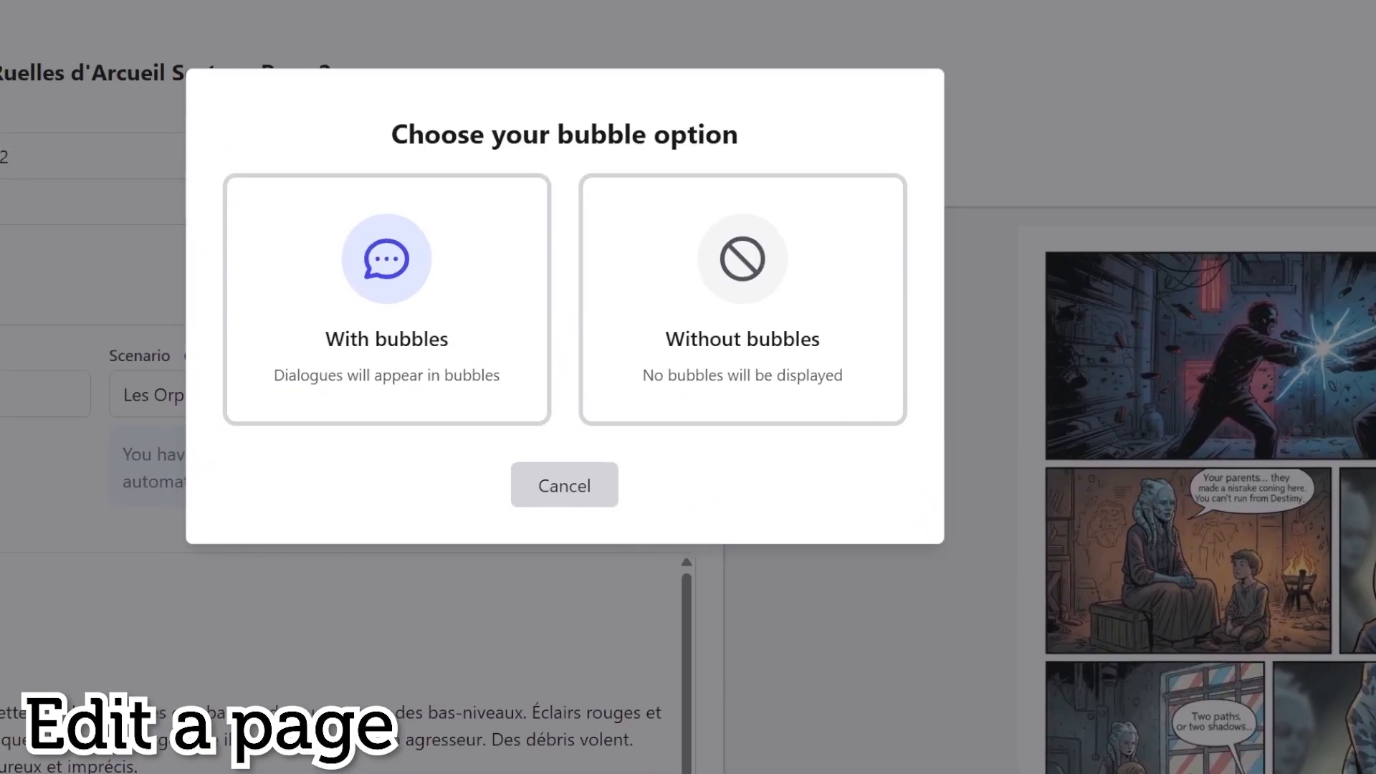
click(421, 294)
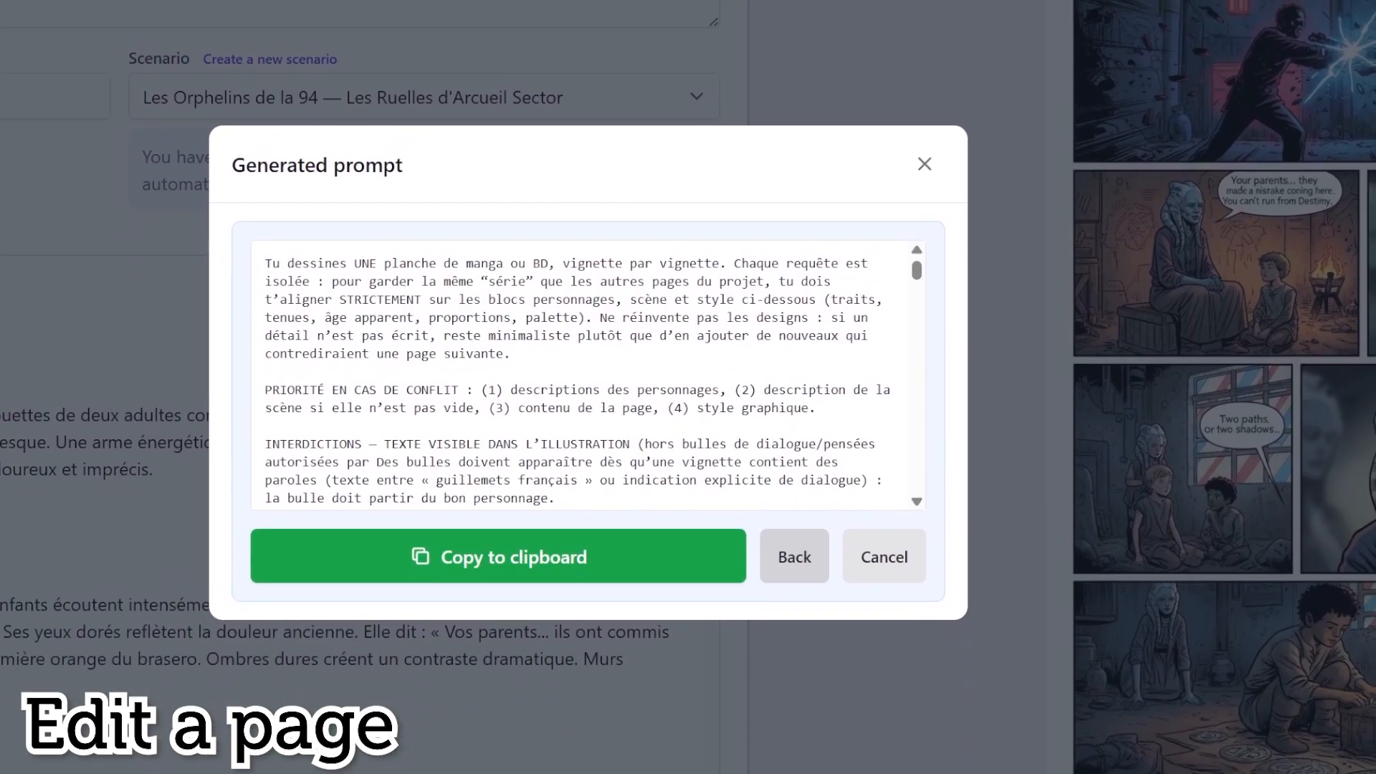
click(543, 554)
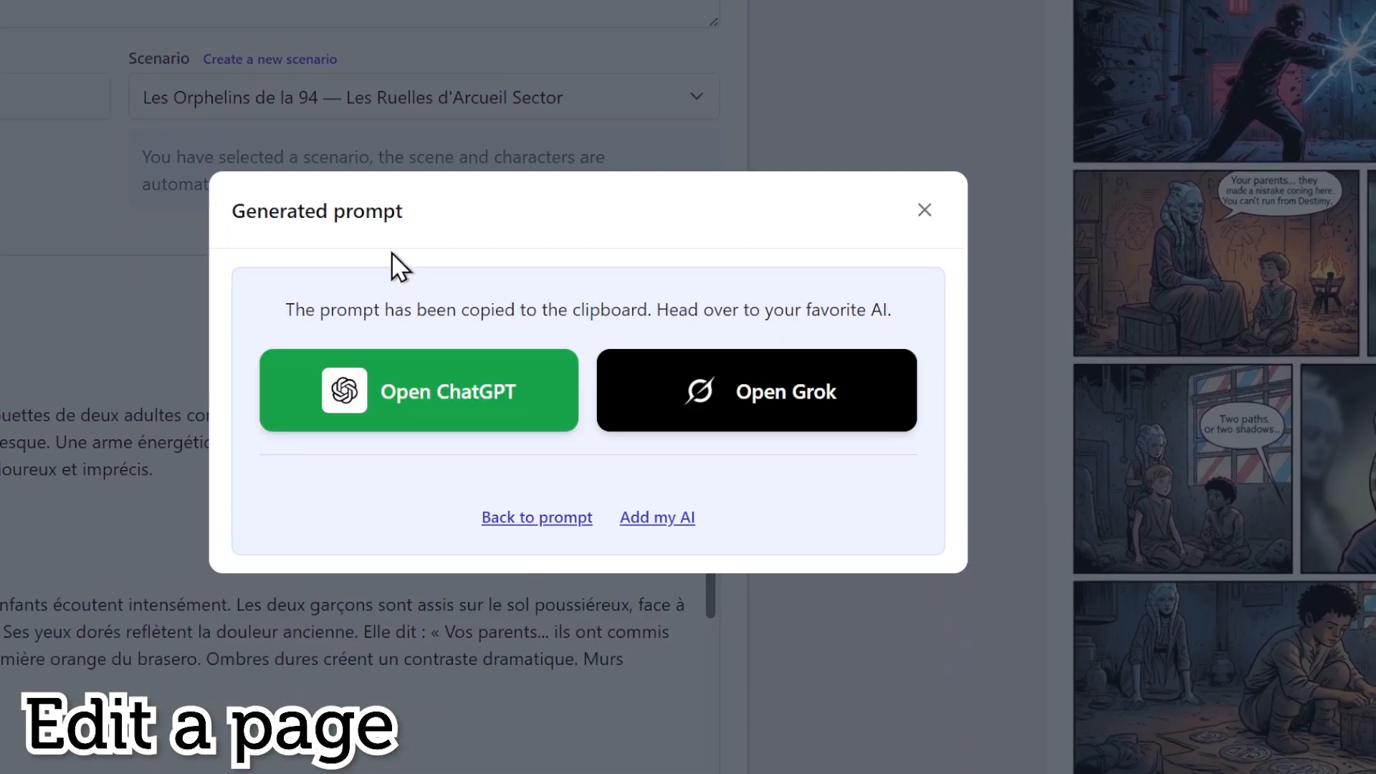
Step: Switch to Grok and submit the copied prompt, then submit it in ChatGPT as well and close the generated prompt
click(819, 422)
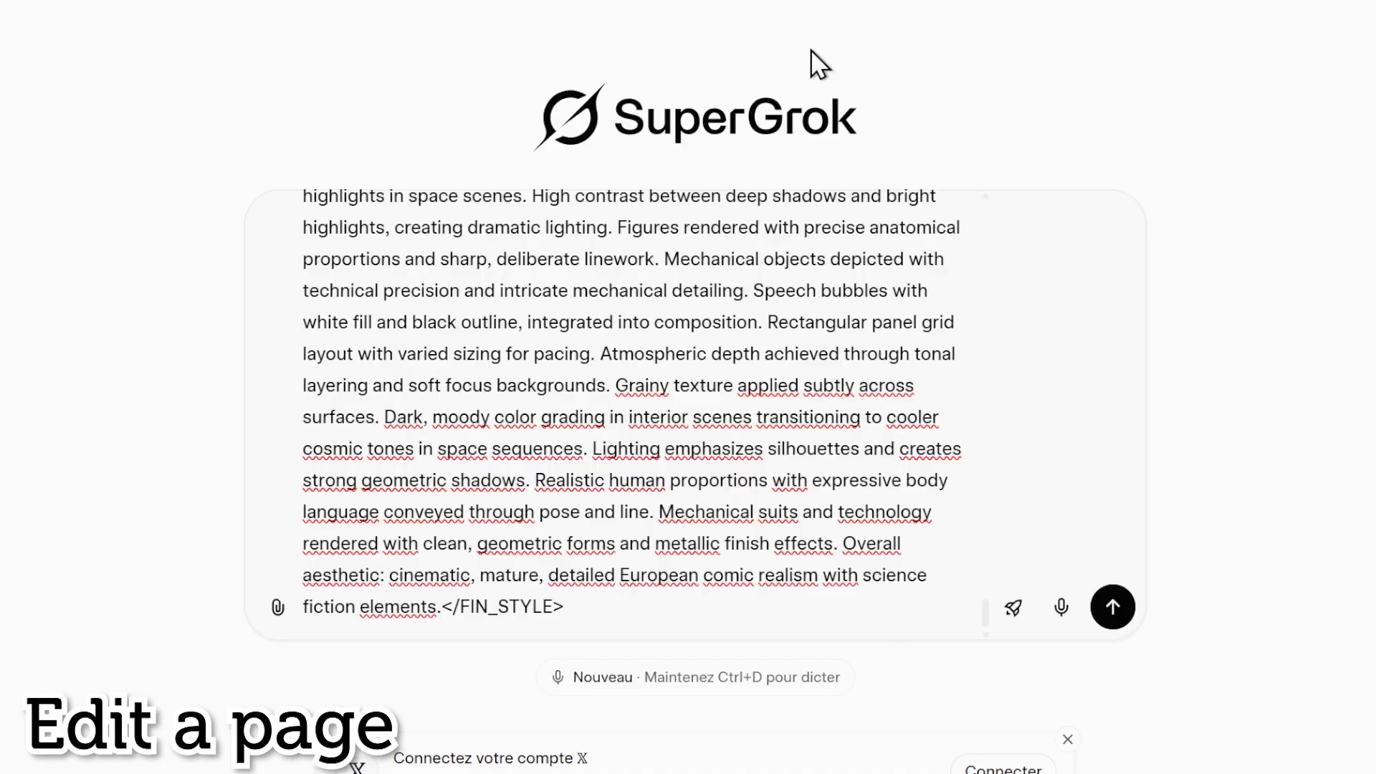
click(1127, 611)
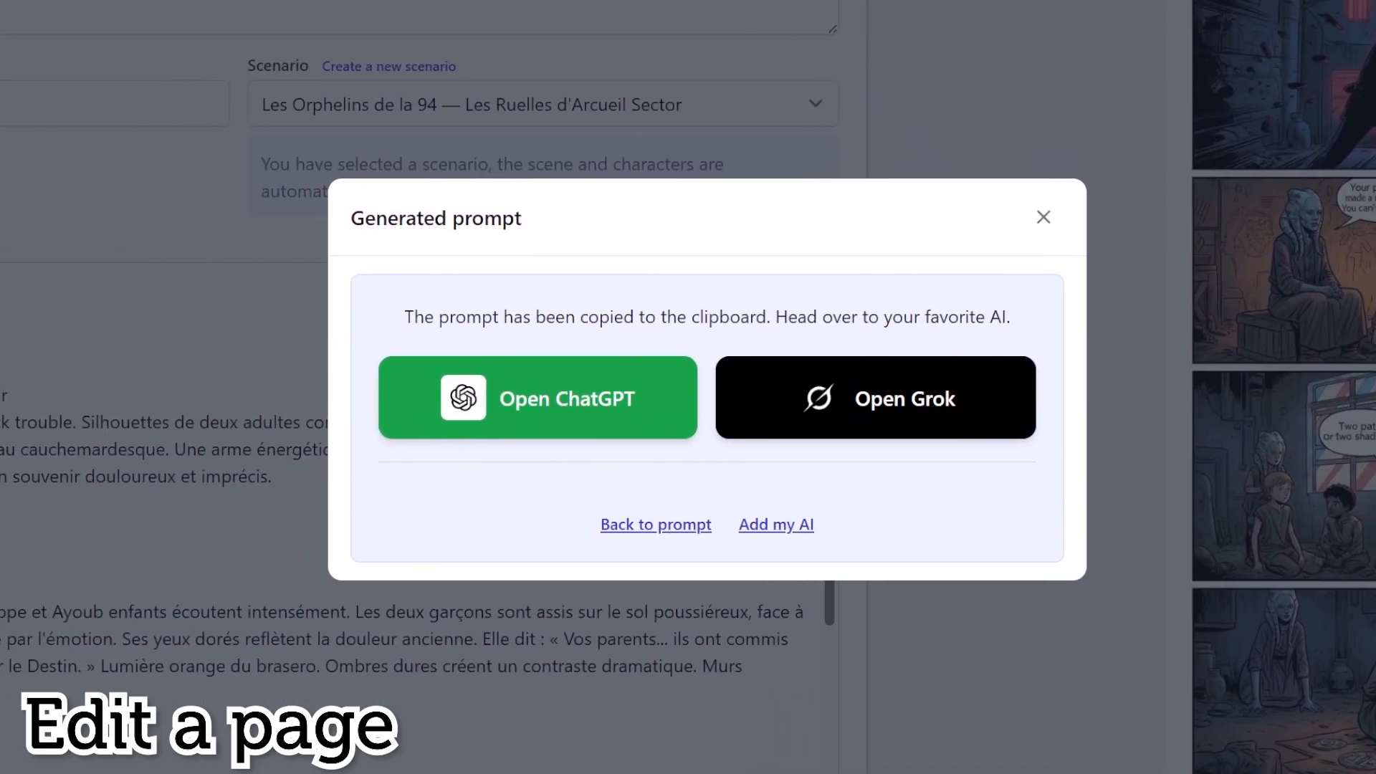
click(577, 387)
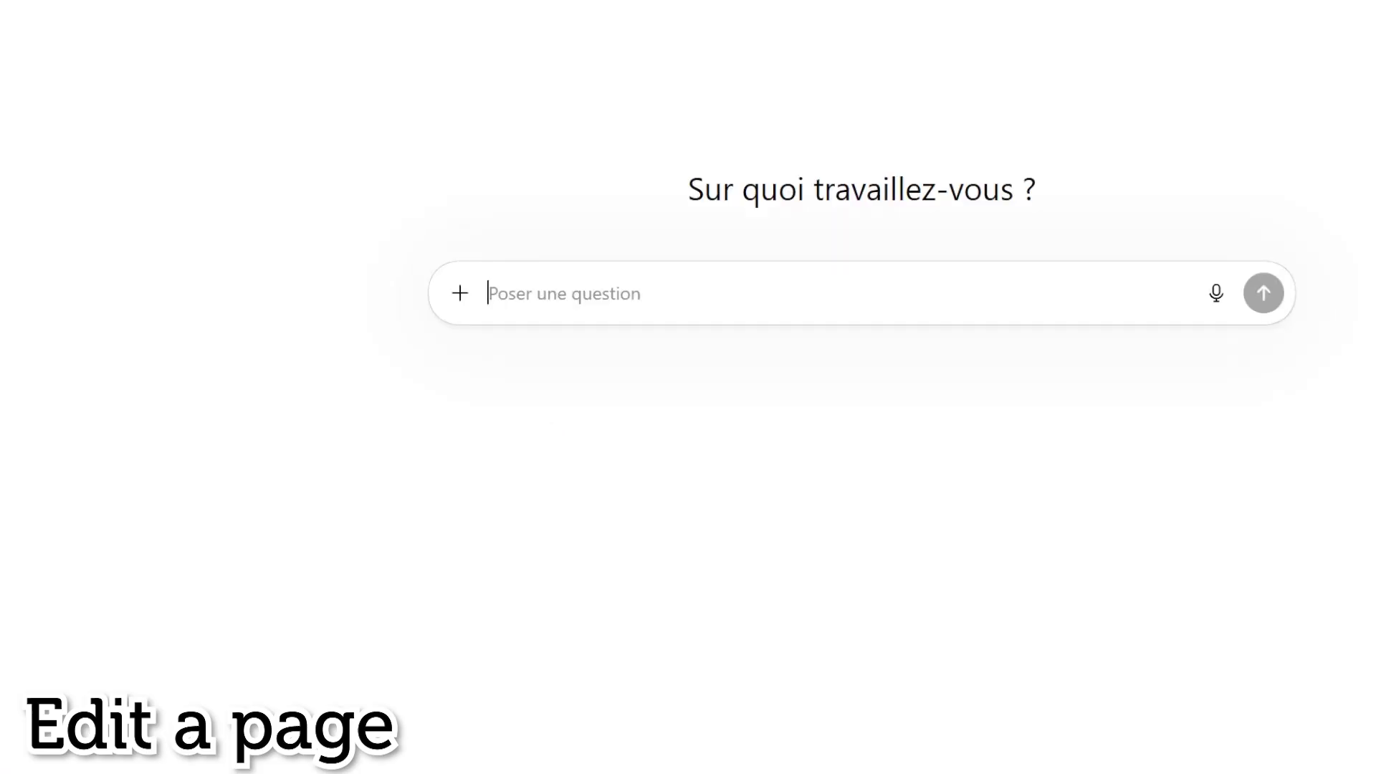
key(ctrl+v)
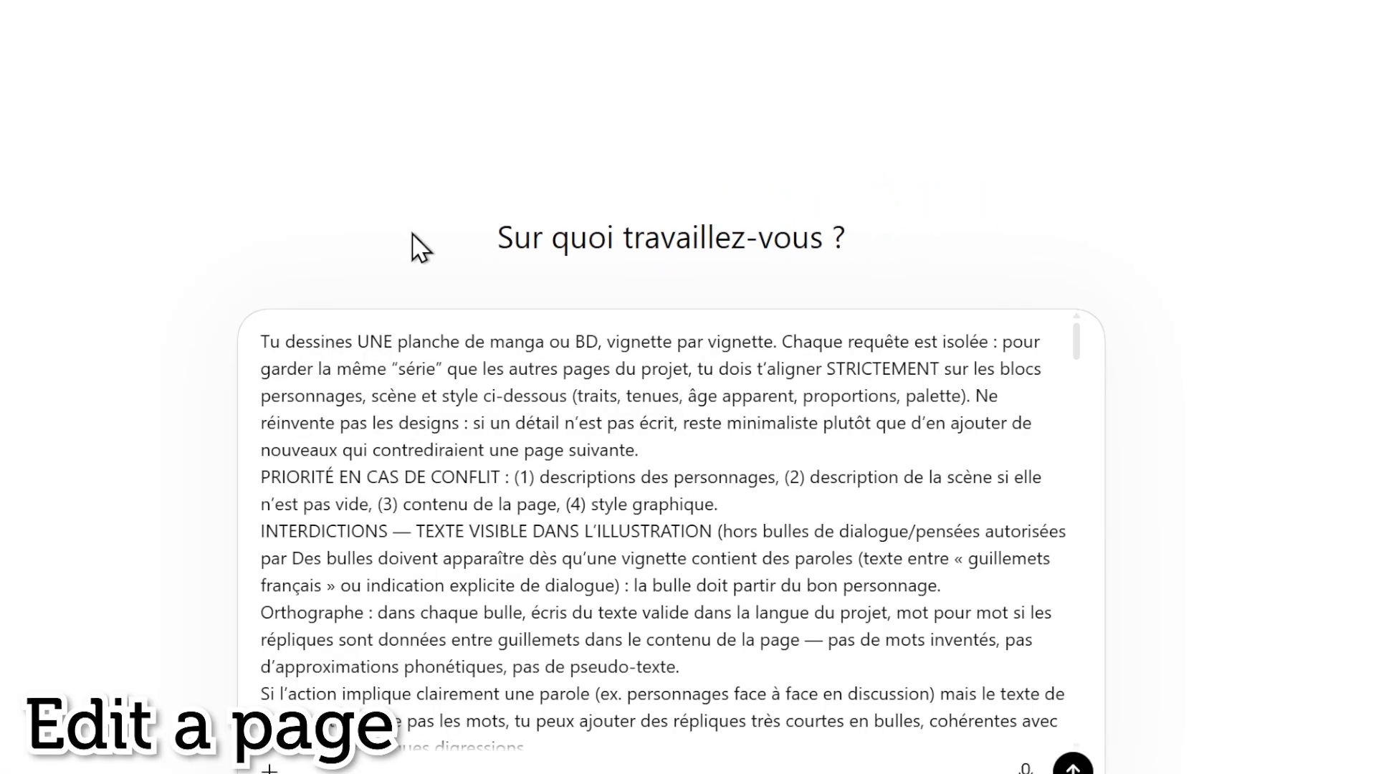
key(Return)
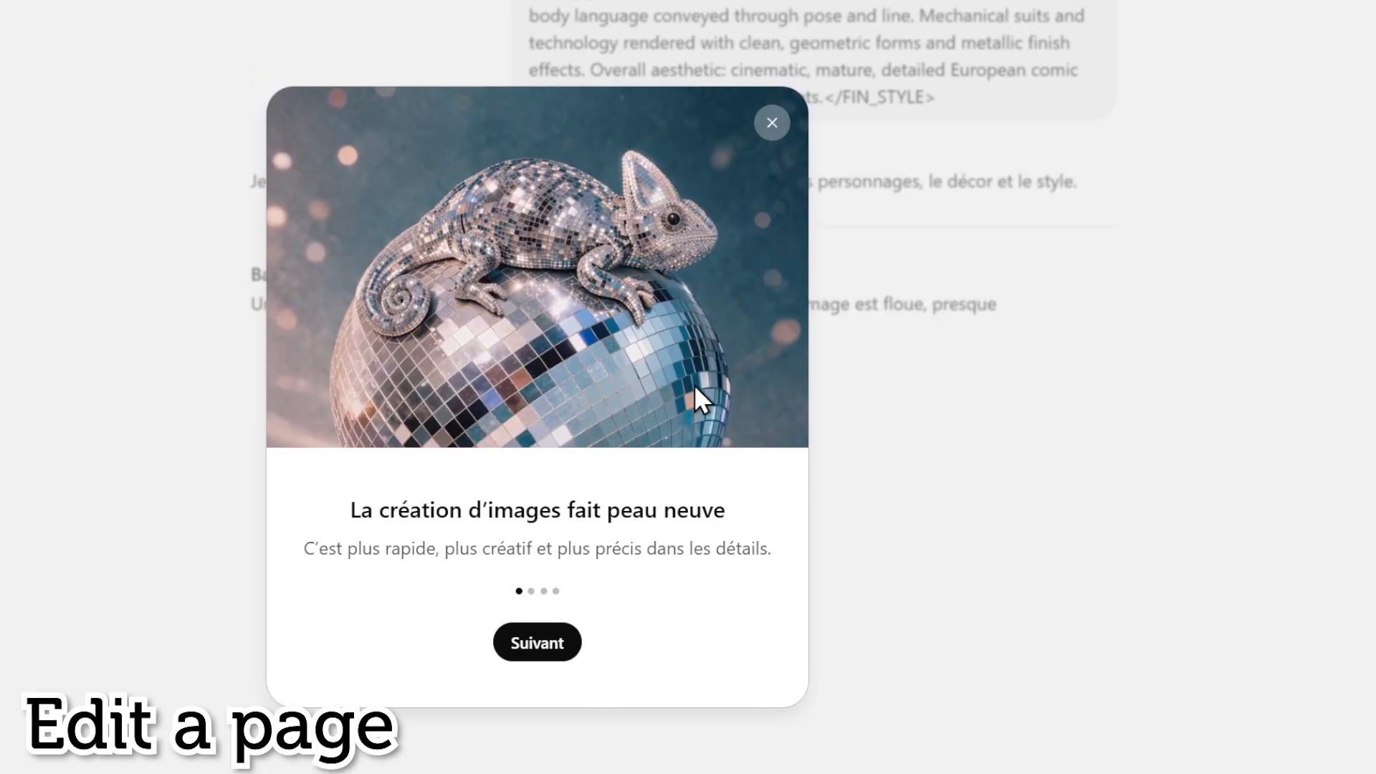
click(772, 122)
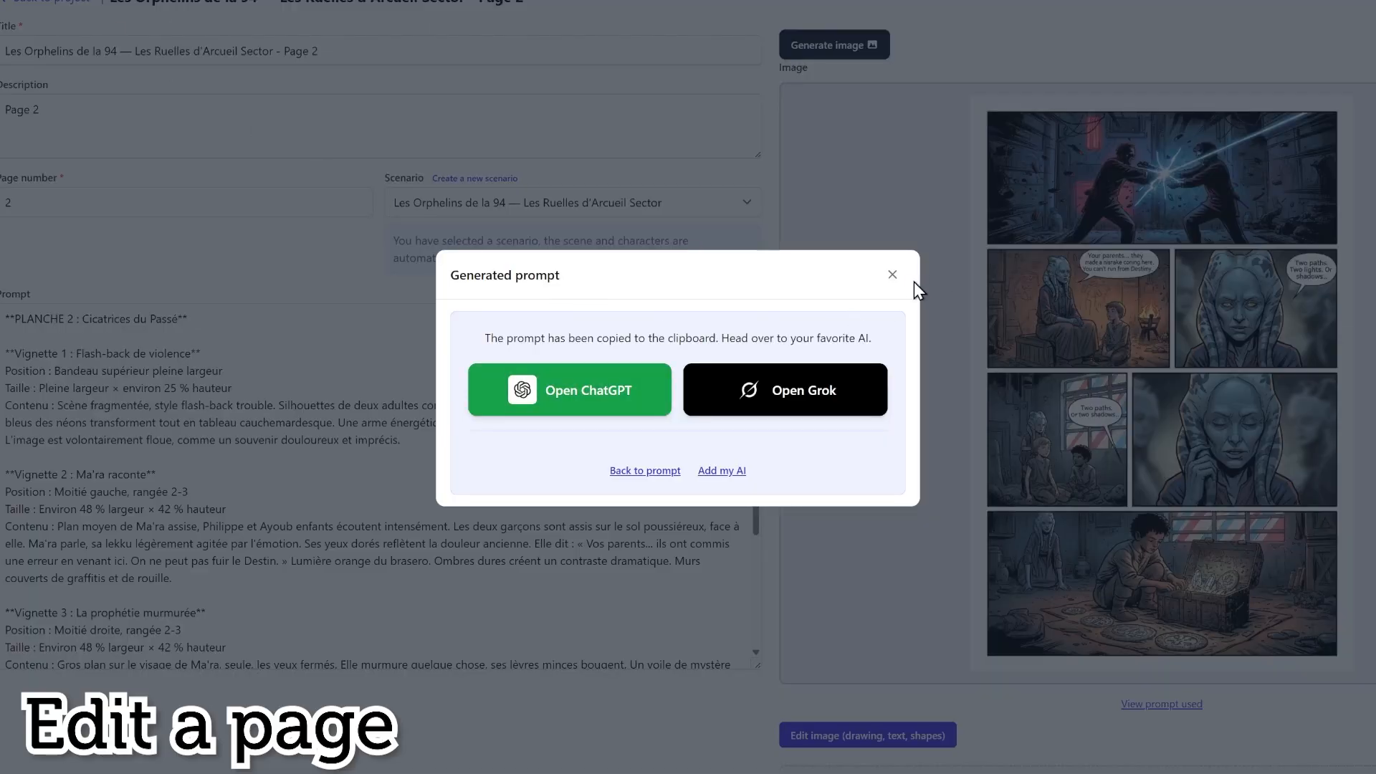
click(893, 276)
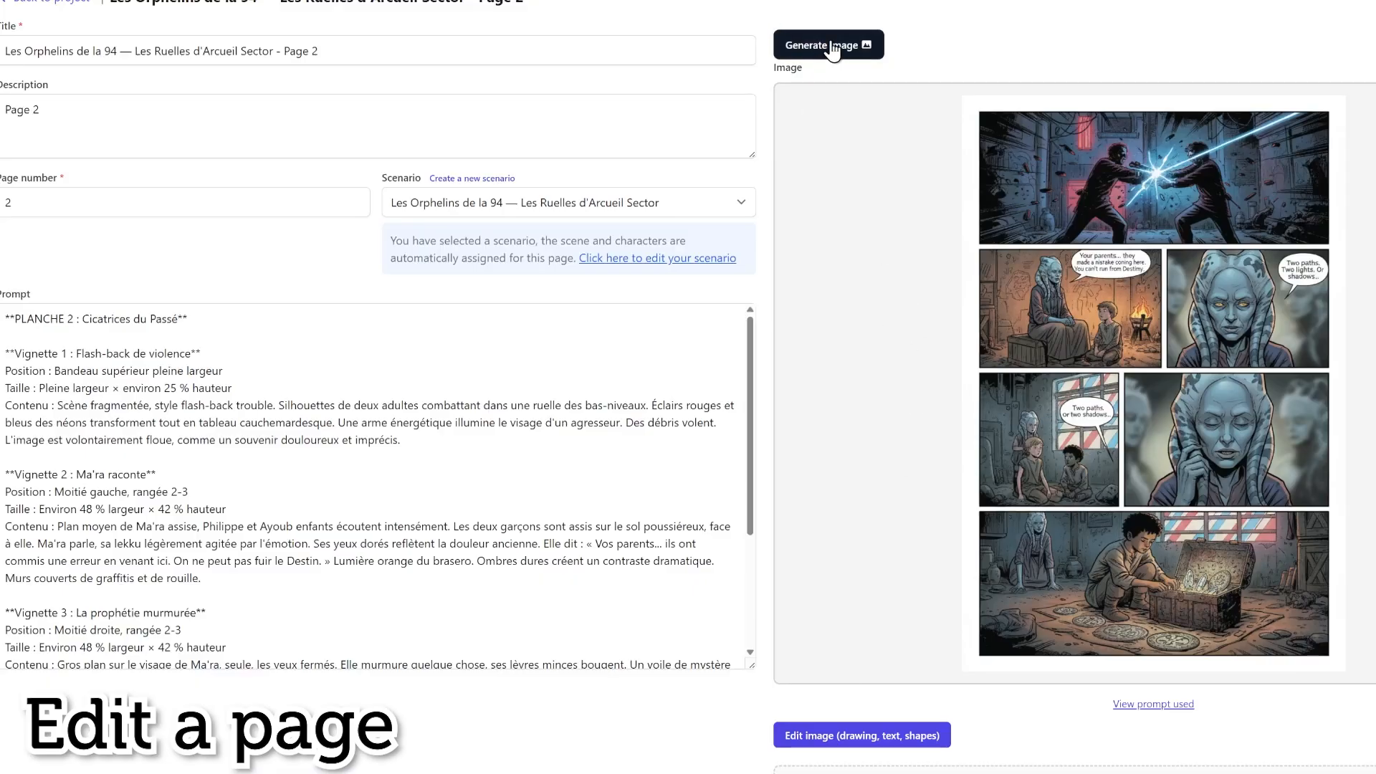
Step: Check the bubble options for generating page 2's image with Bulle, then cancel
click(785, 53)
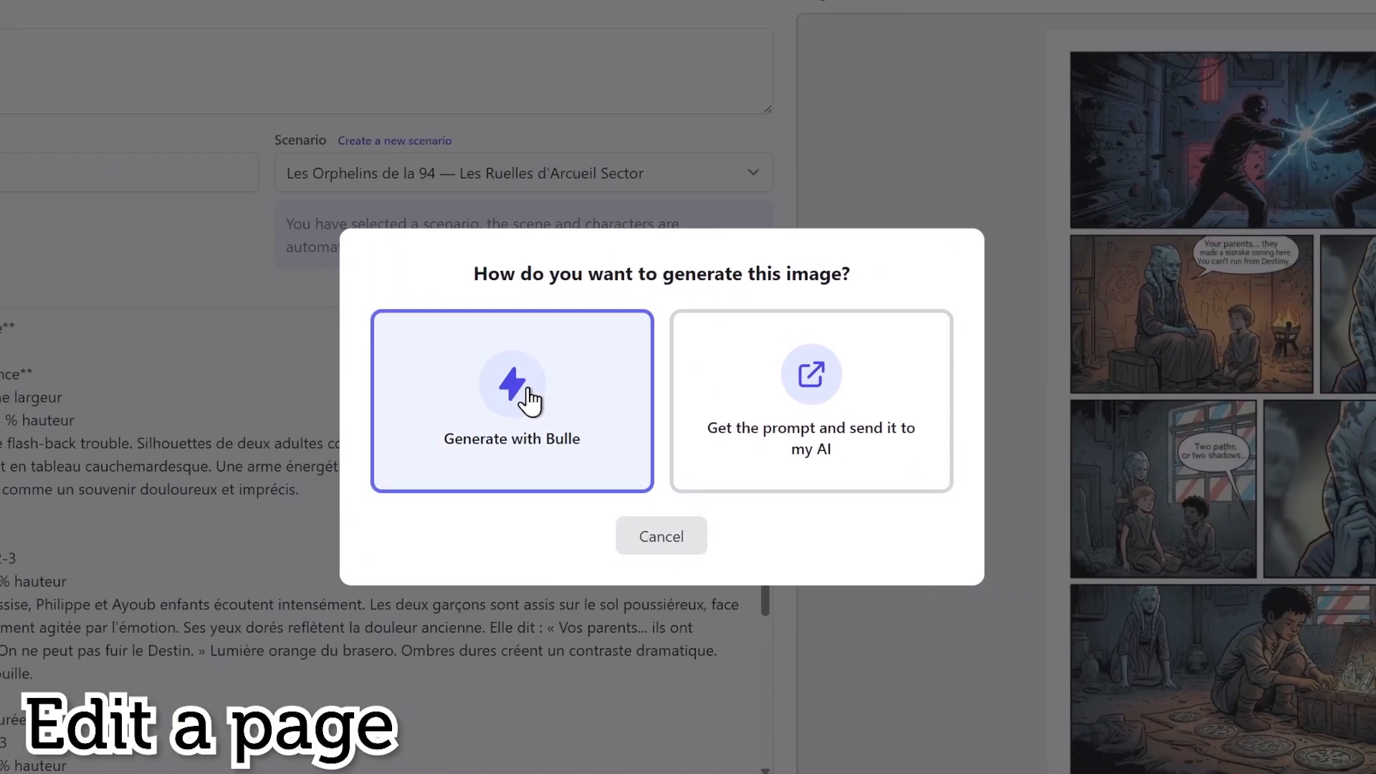
click(528, 394)
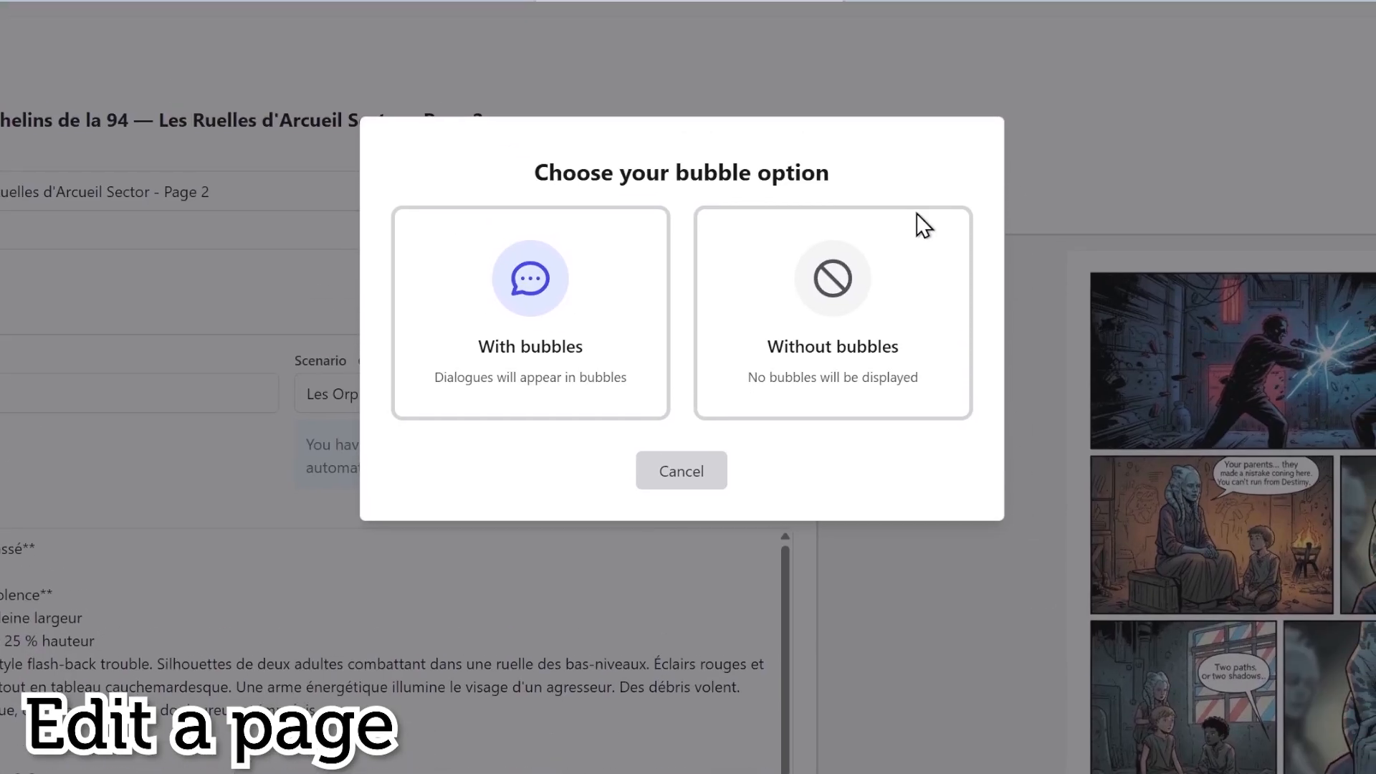
click(704, 471)
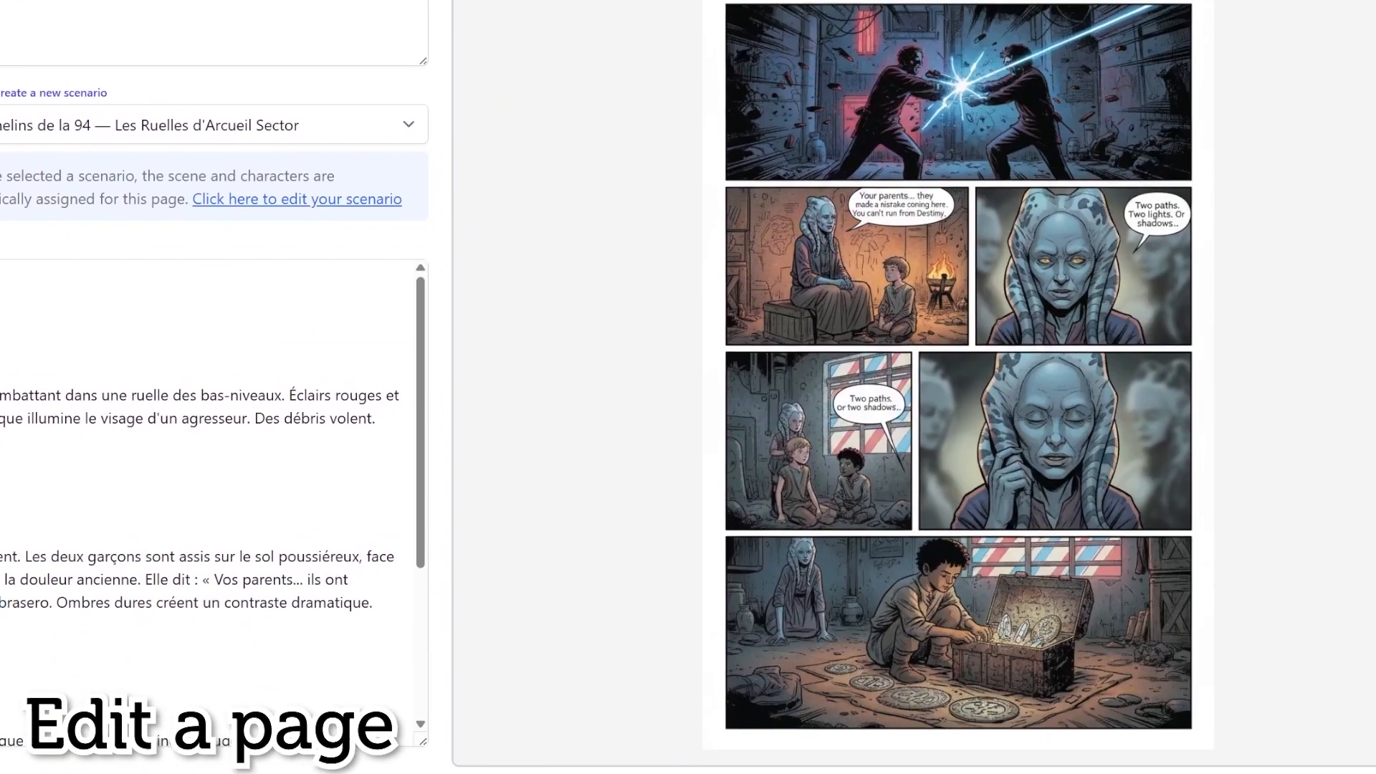
scroll(849, 377, down, 3)
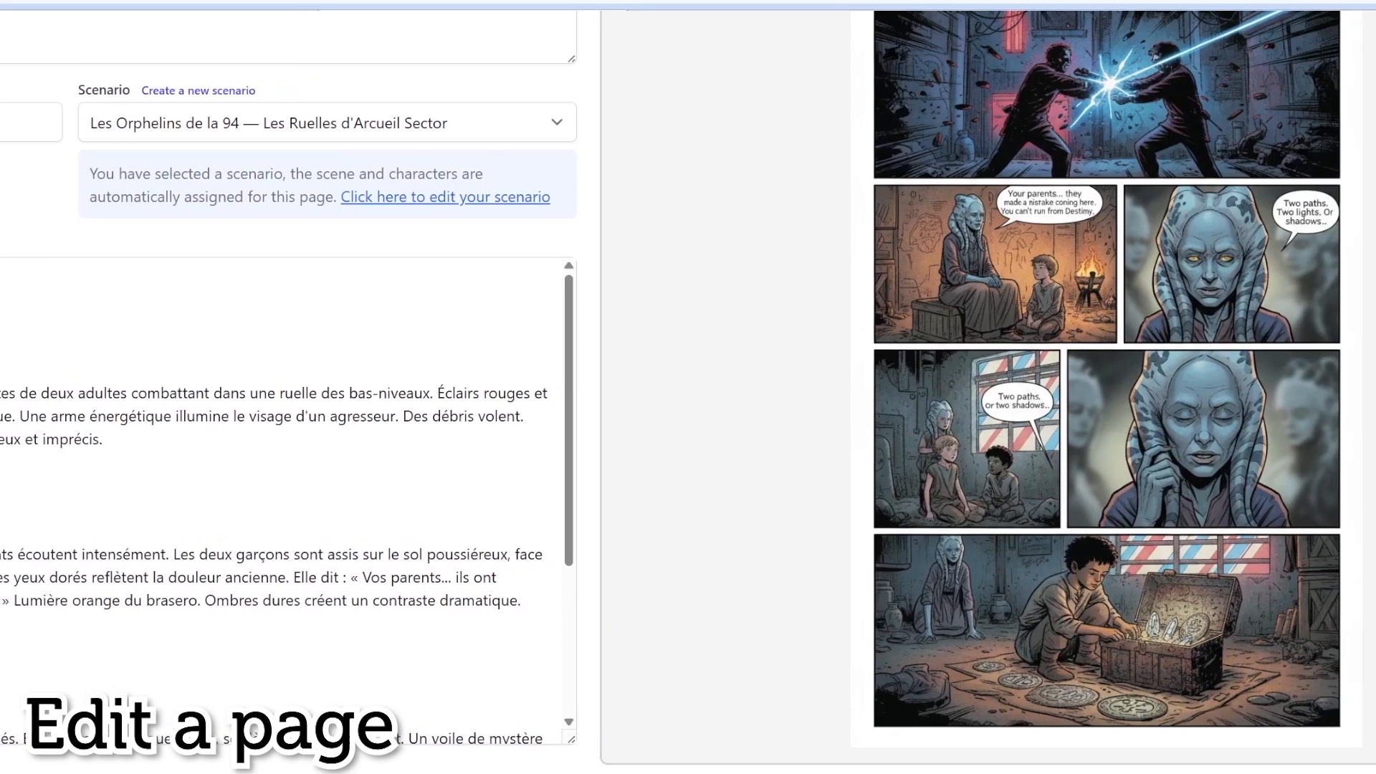
scroll(674, 745, up, 4)
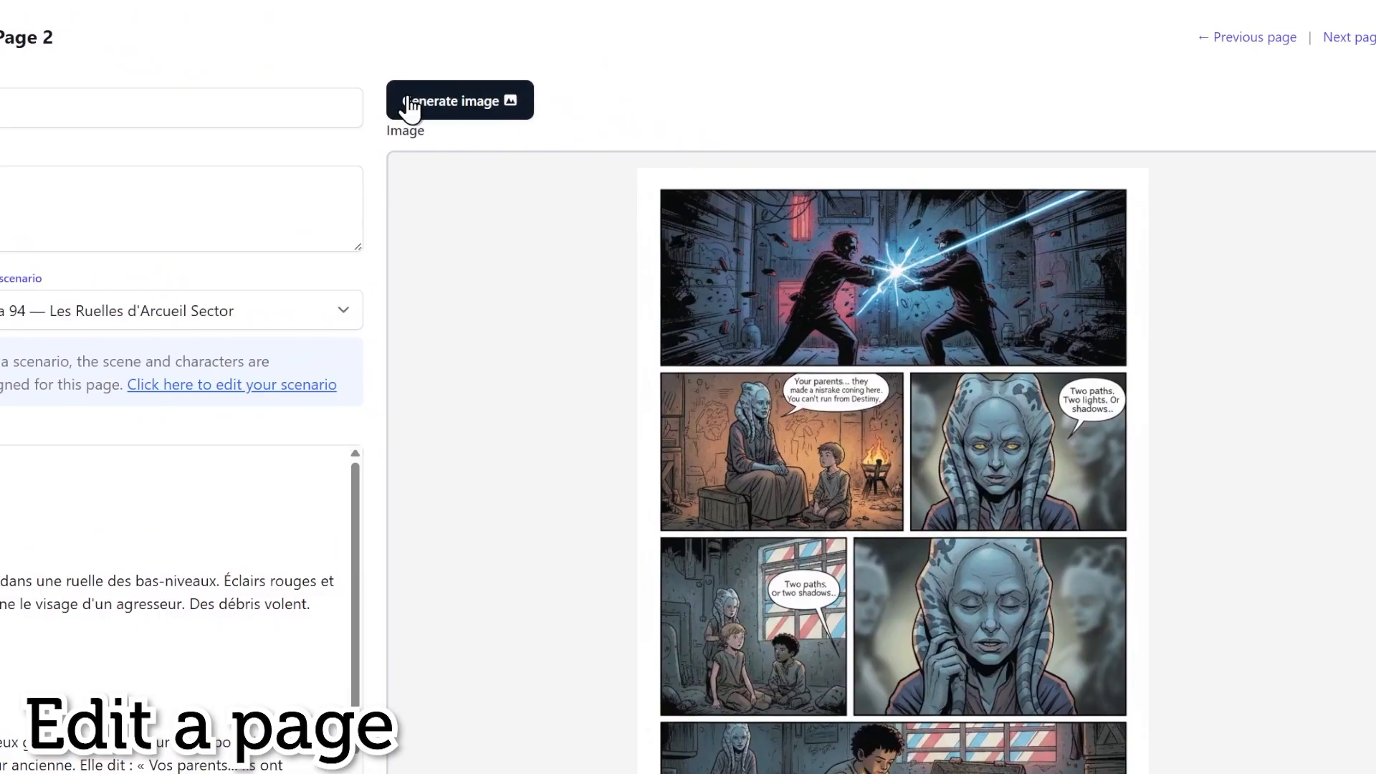
scroll(473, 287, down, 4)
scroll(473, 387, up, 4)
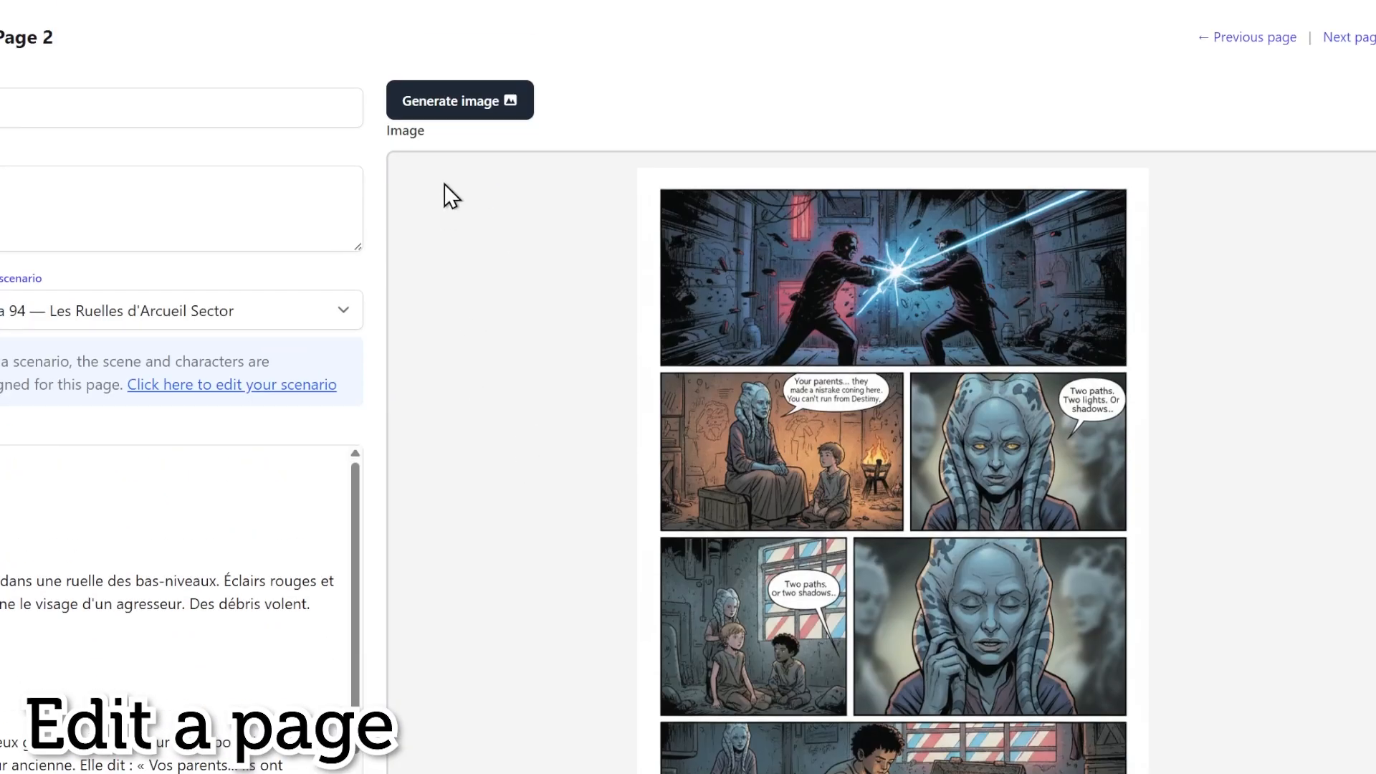
Step: View page 2's prompt for an external AI with the "With bubbles" option again, then cancel
click(461, 105)
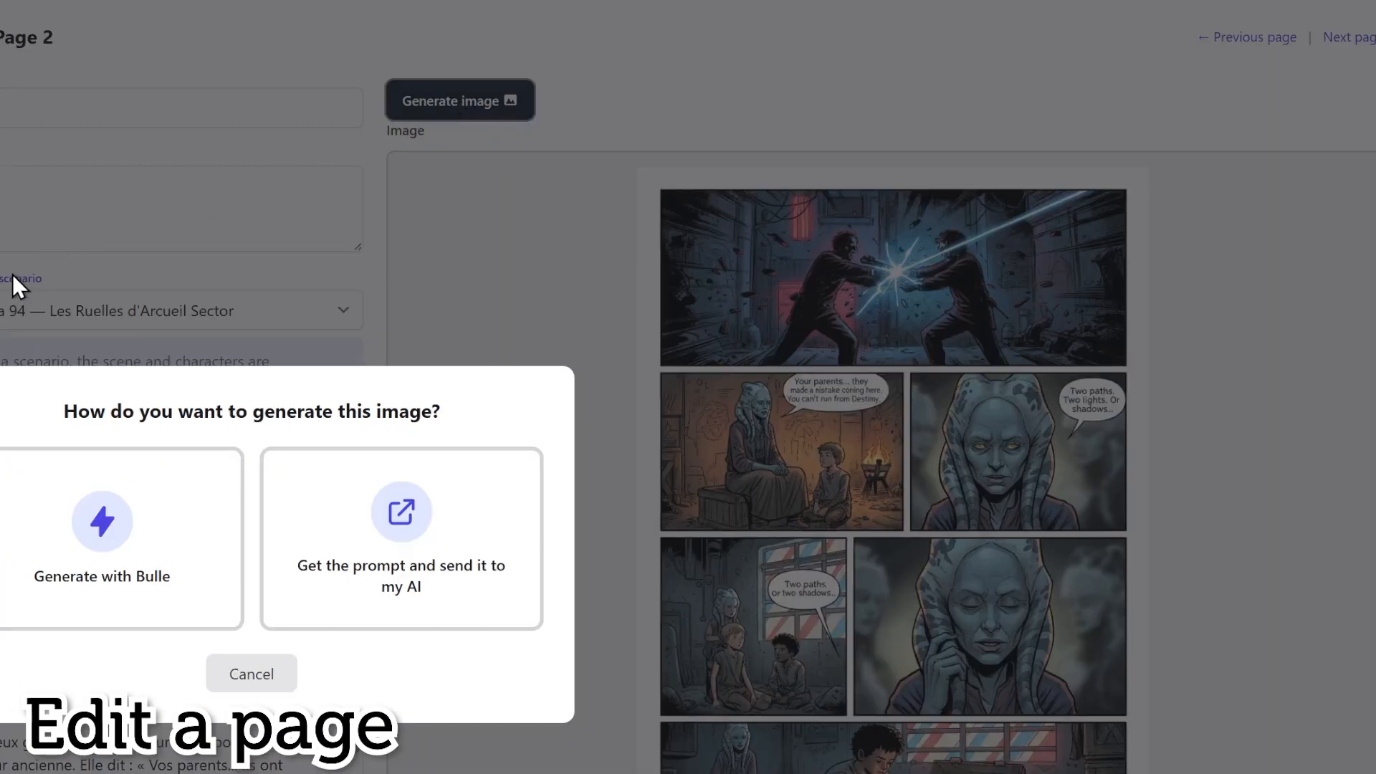
click(457, 538)
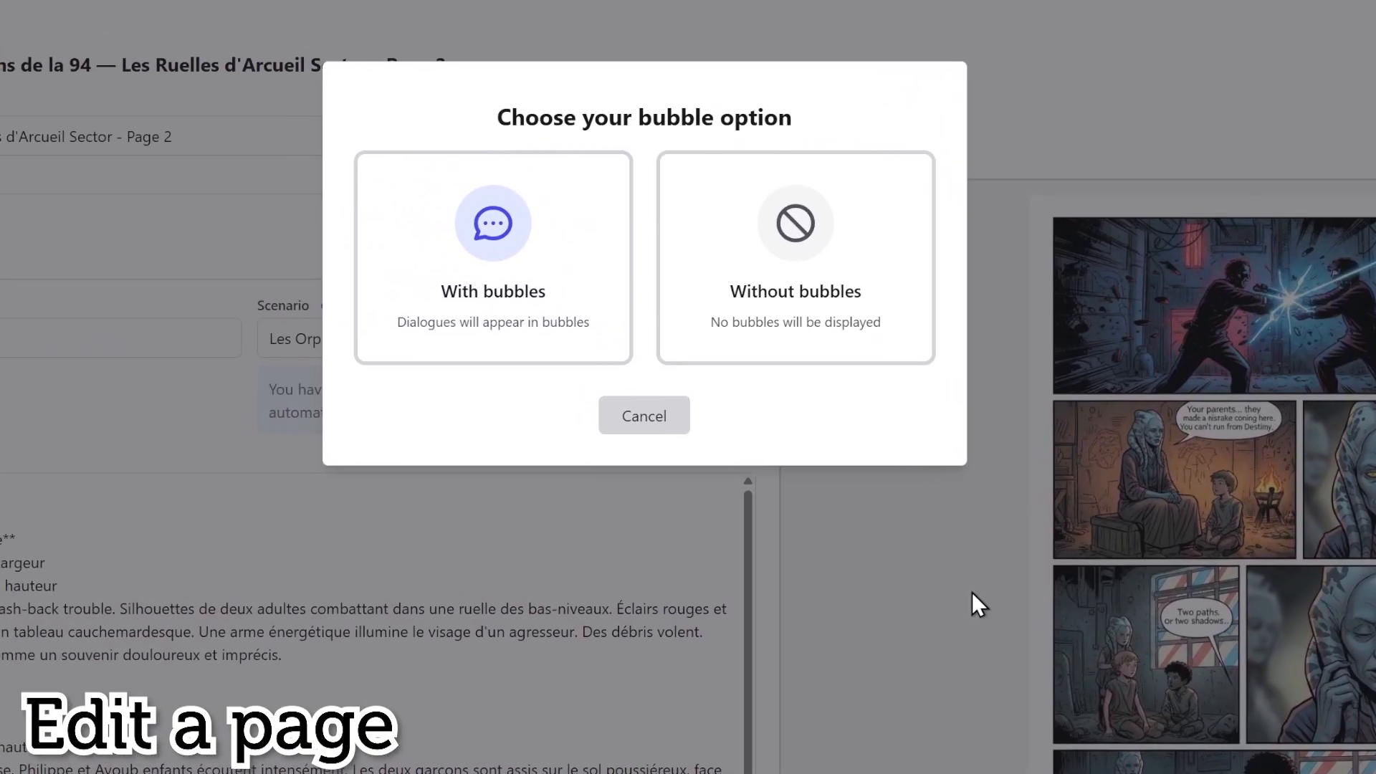
click(498, 244)
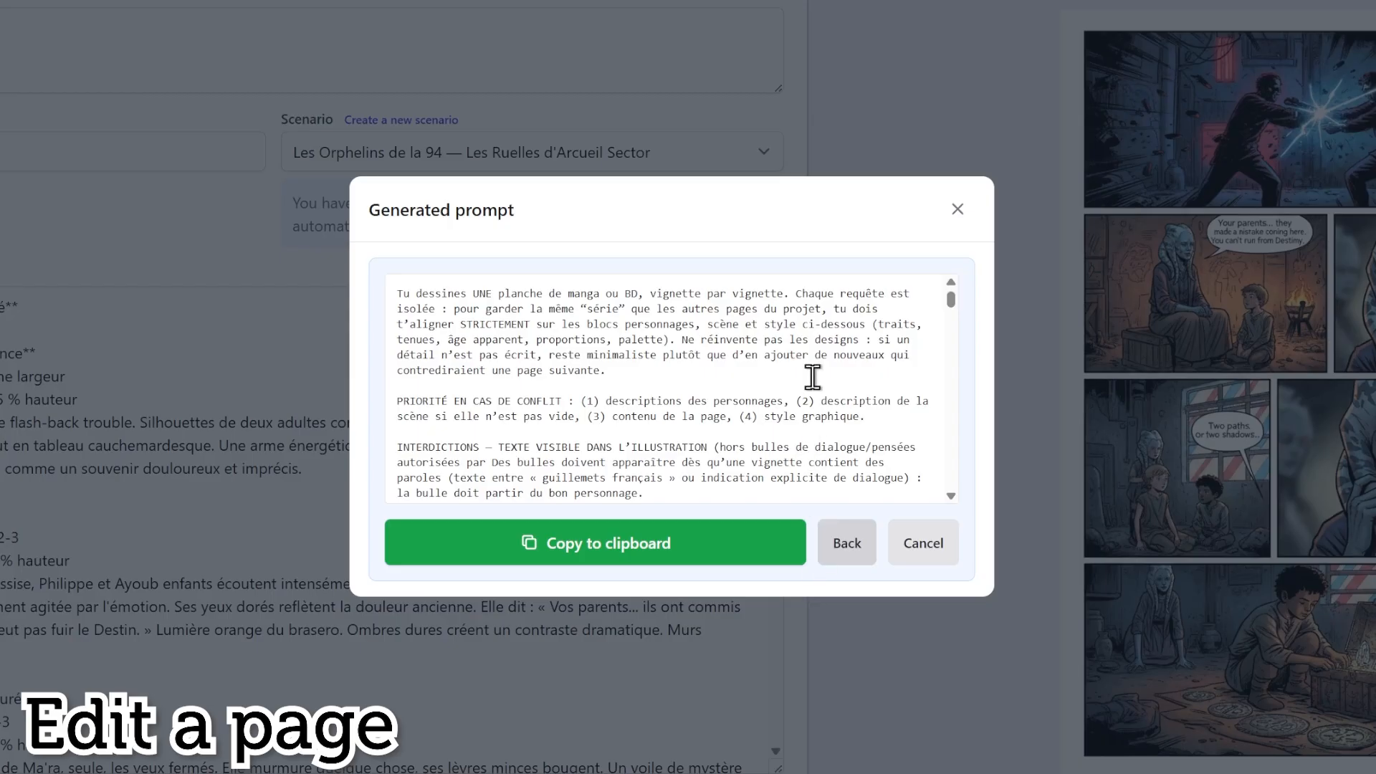
click(922, 553)
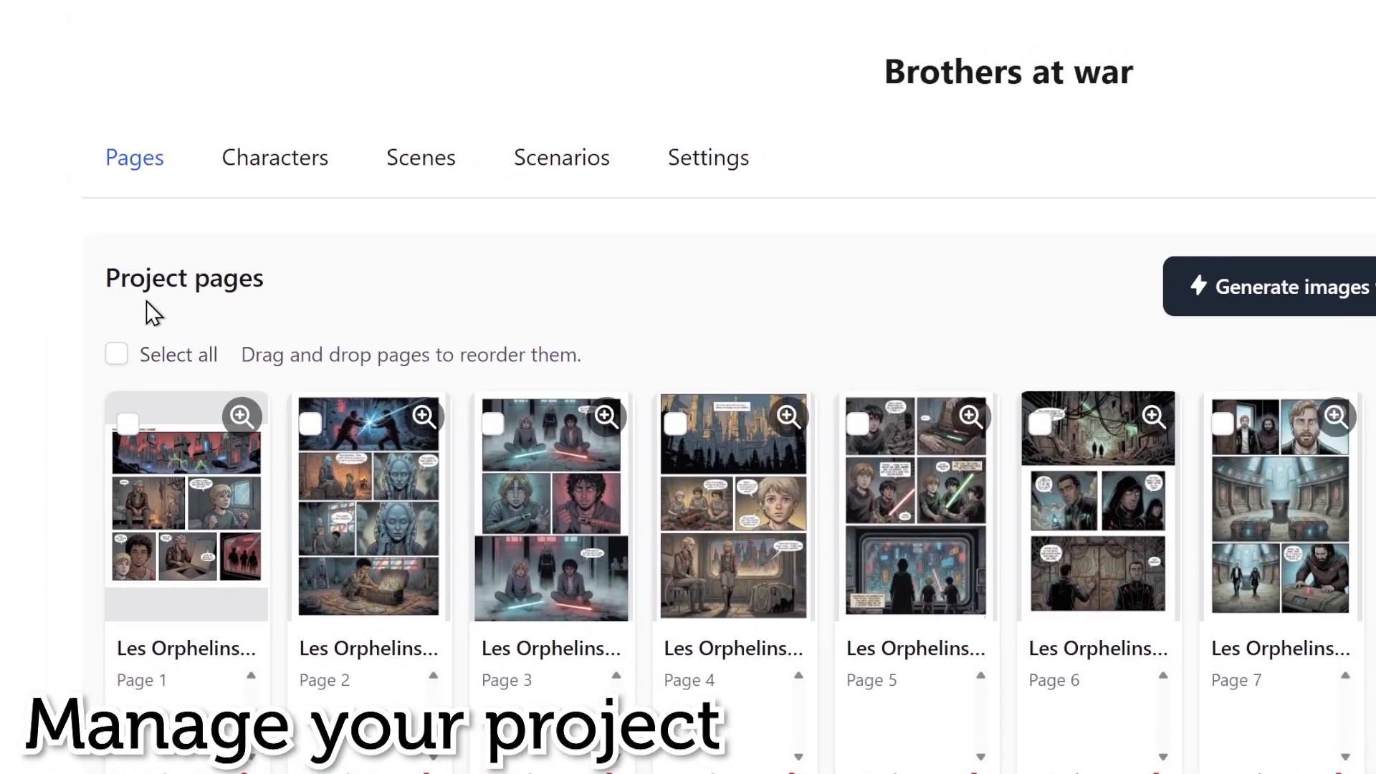
Step: Look through the project's characters and scenes, then examine its settings, including format, style, story and link fields
click(253, 161)
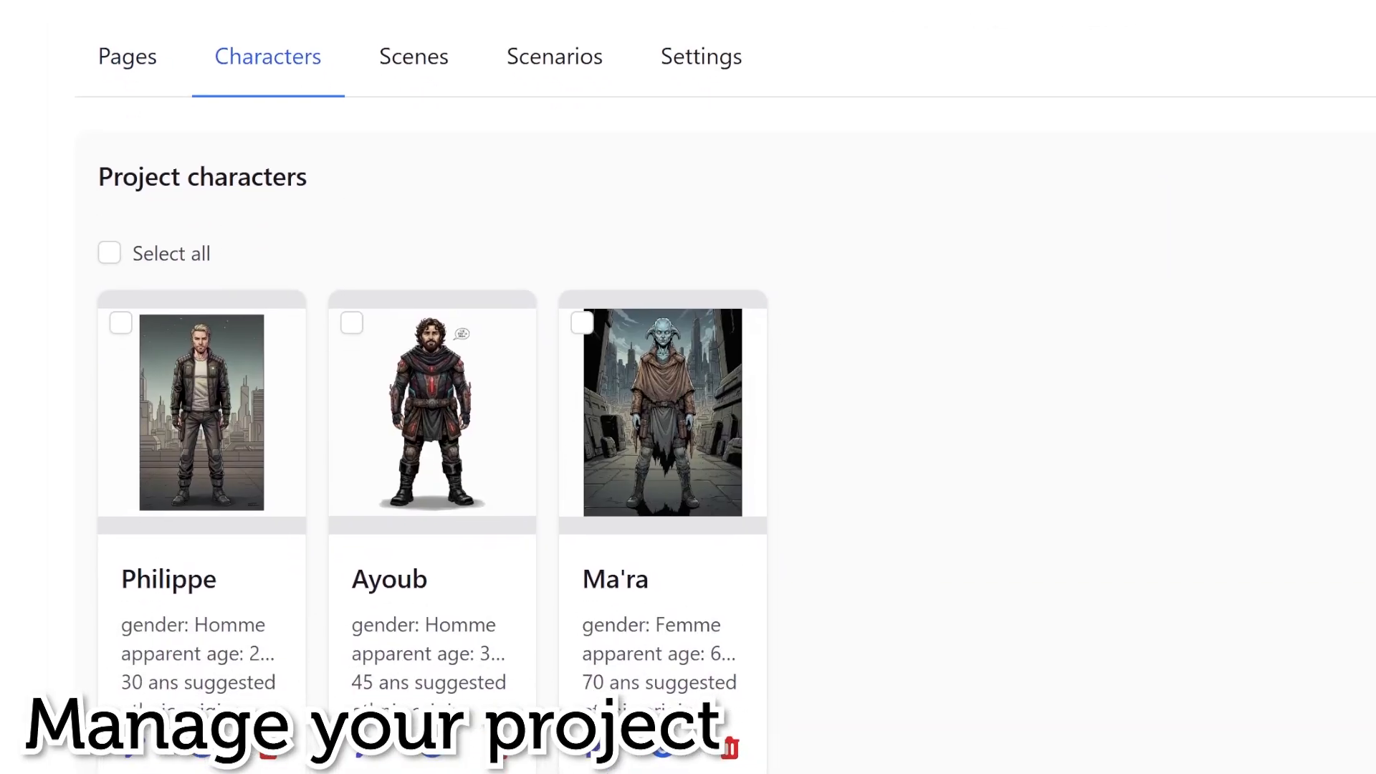
click(390, 48)
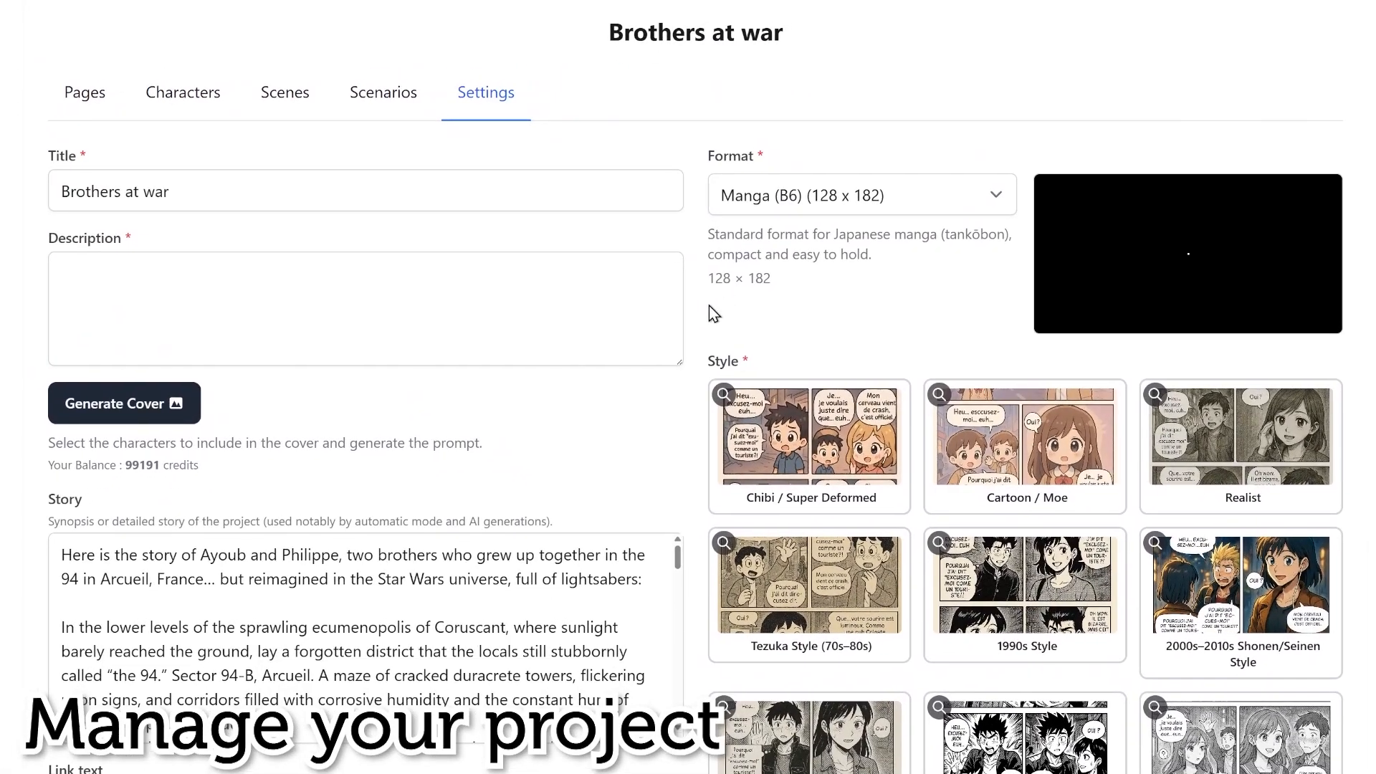
scroll(713, 313, down, 5)
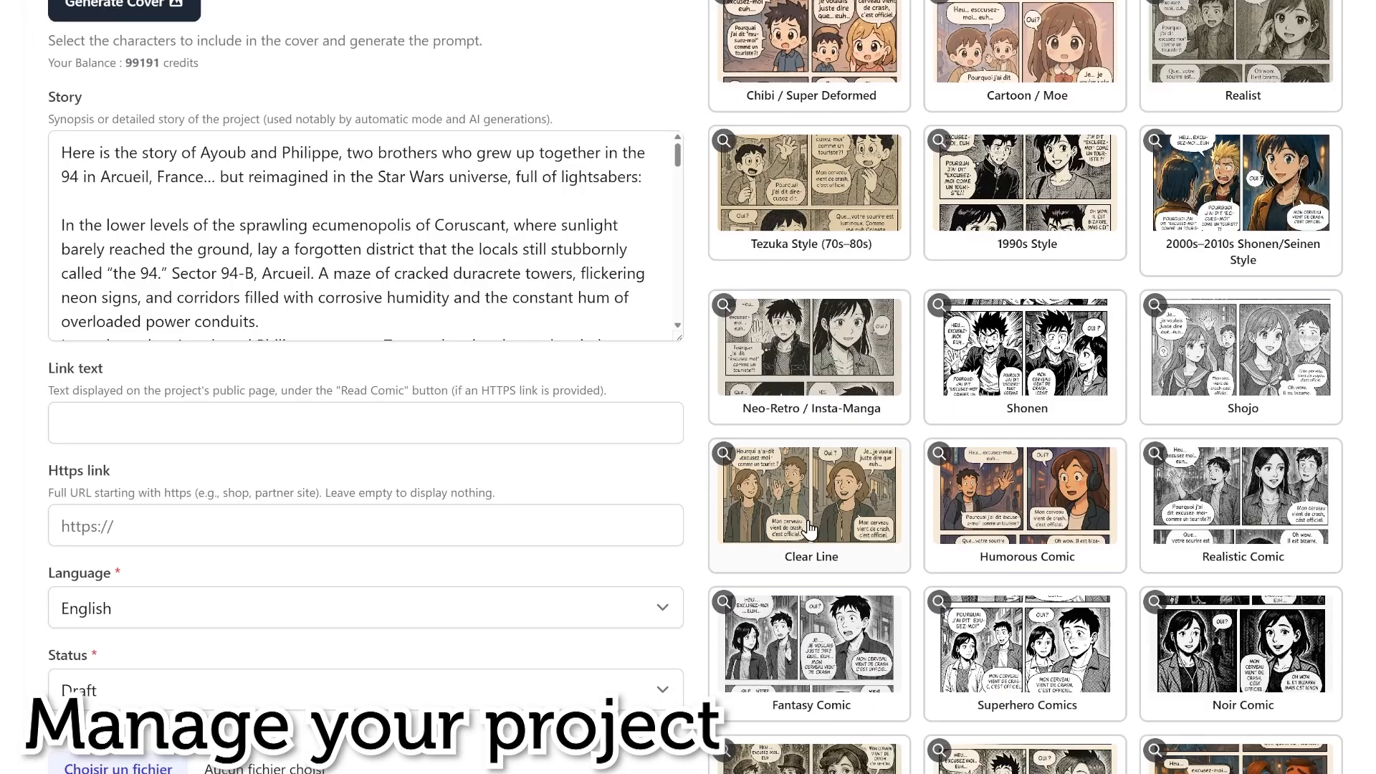
scroll(916, 501, up, 5)
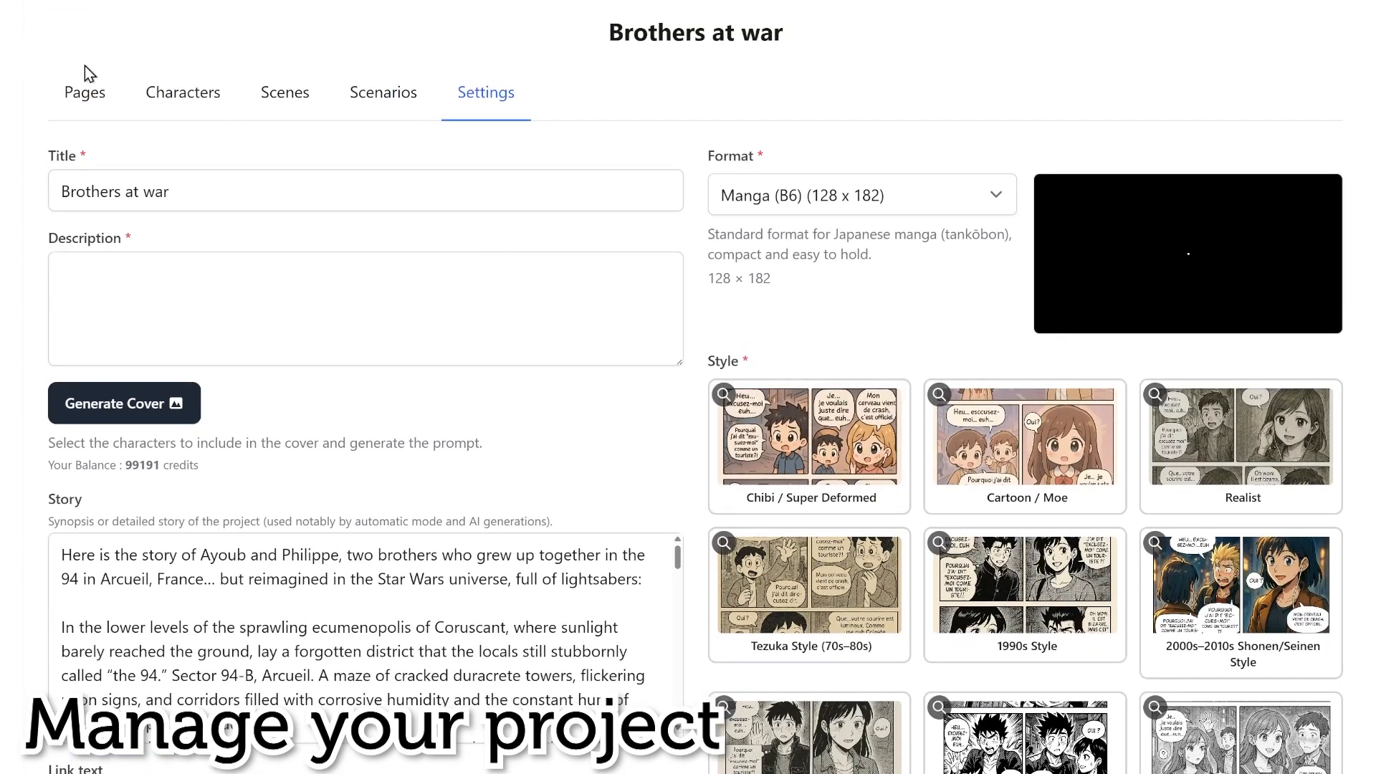
scroll(676, 175, down, 3)
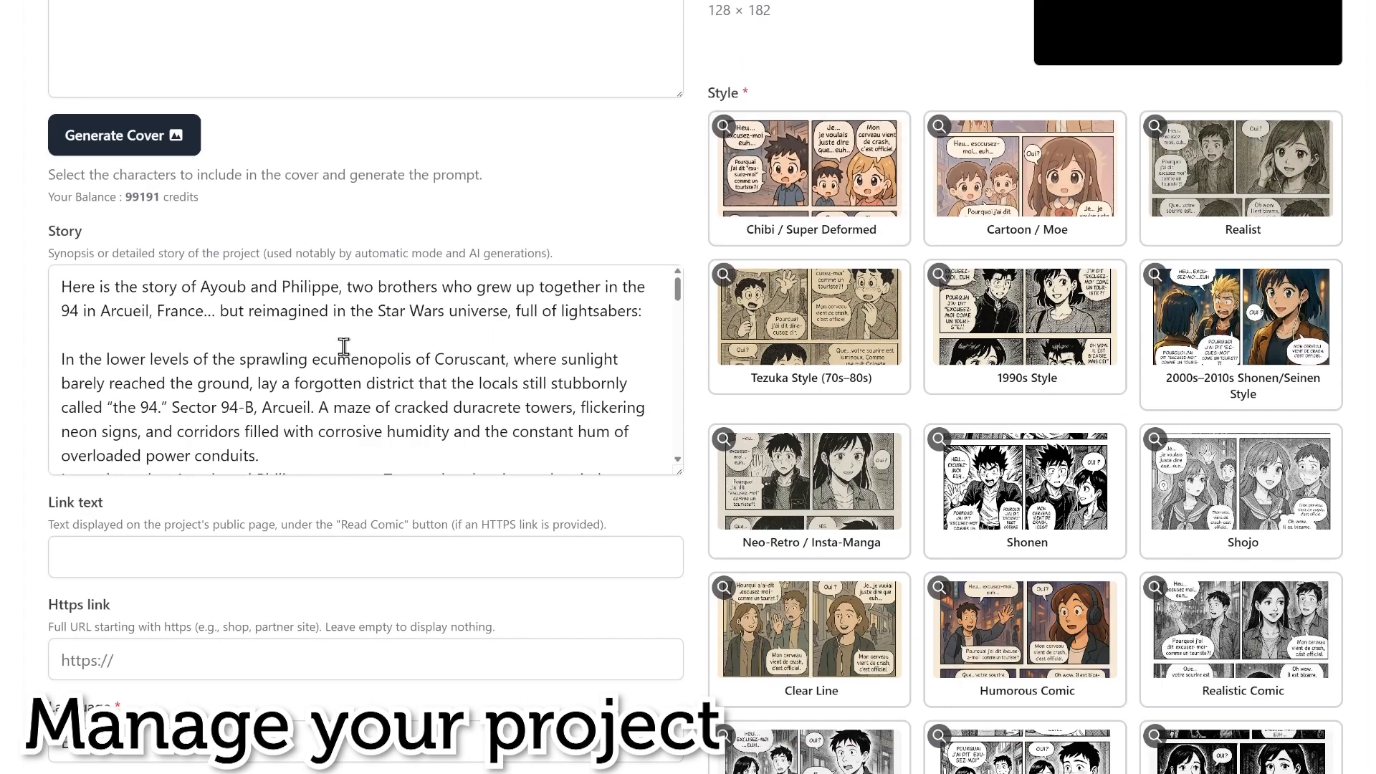
scroll(286, 201, up, 3)
Step: Try the AI page generation options by selecting the first two characters and 4 pages, then cancel without writing a brief
click(91, 97)
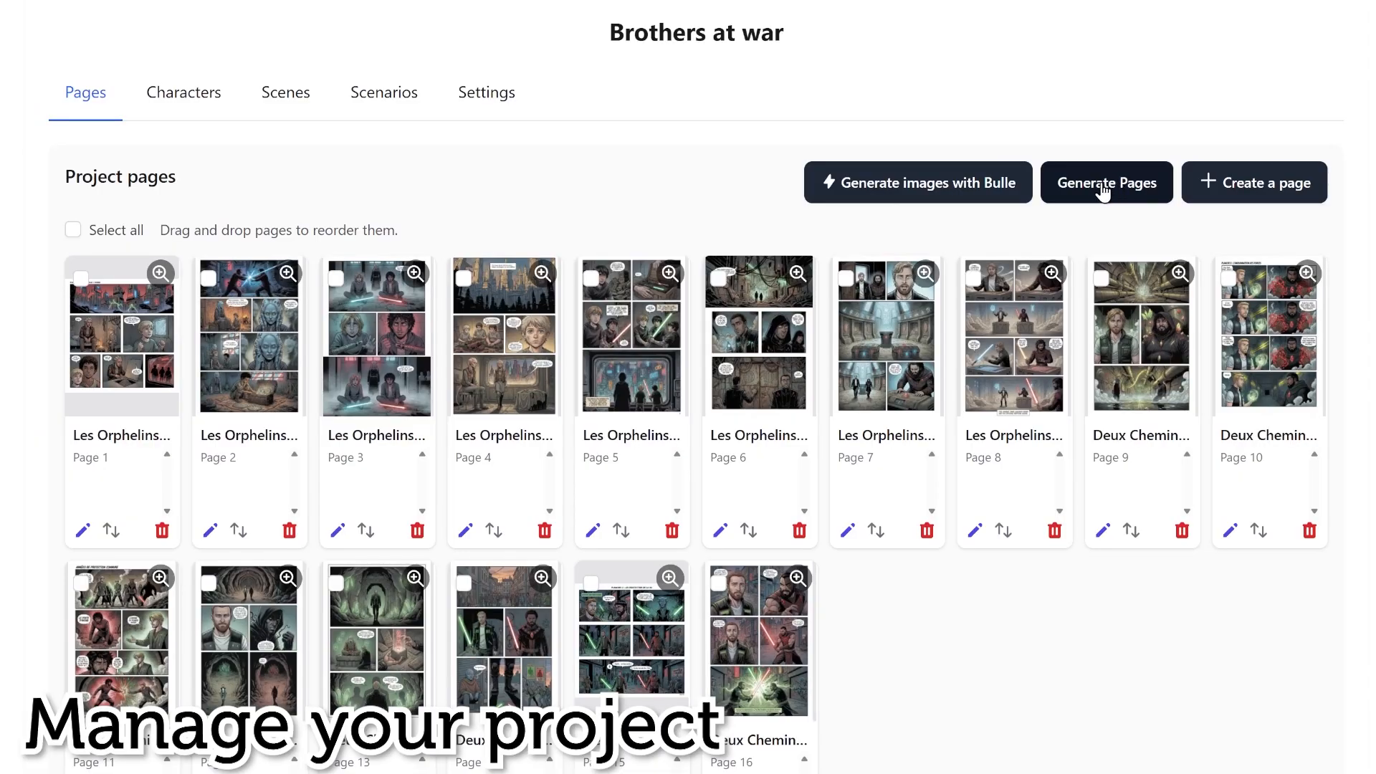
click(1091, 191)
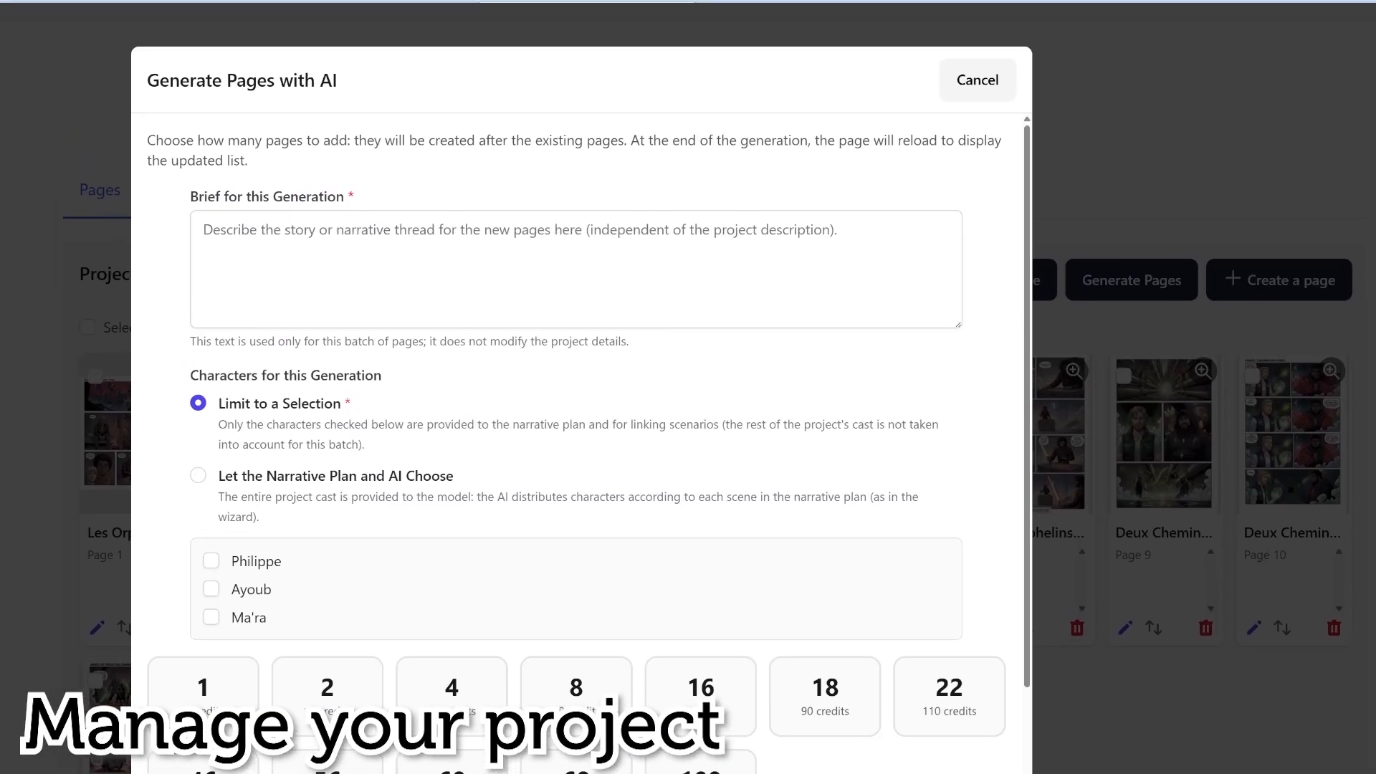
scroll(267, 412, down, 2)
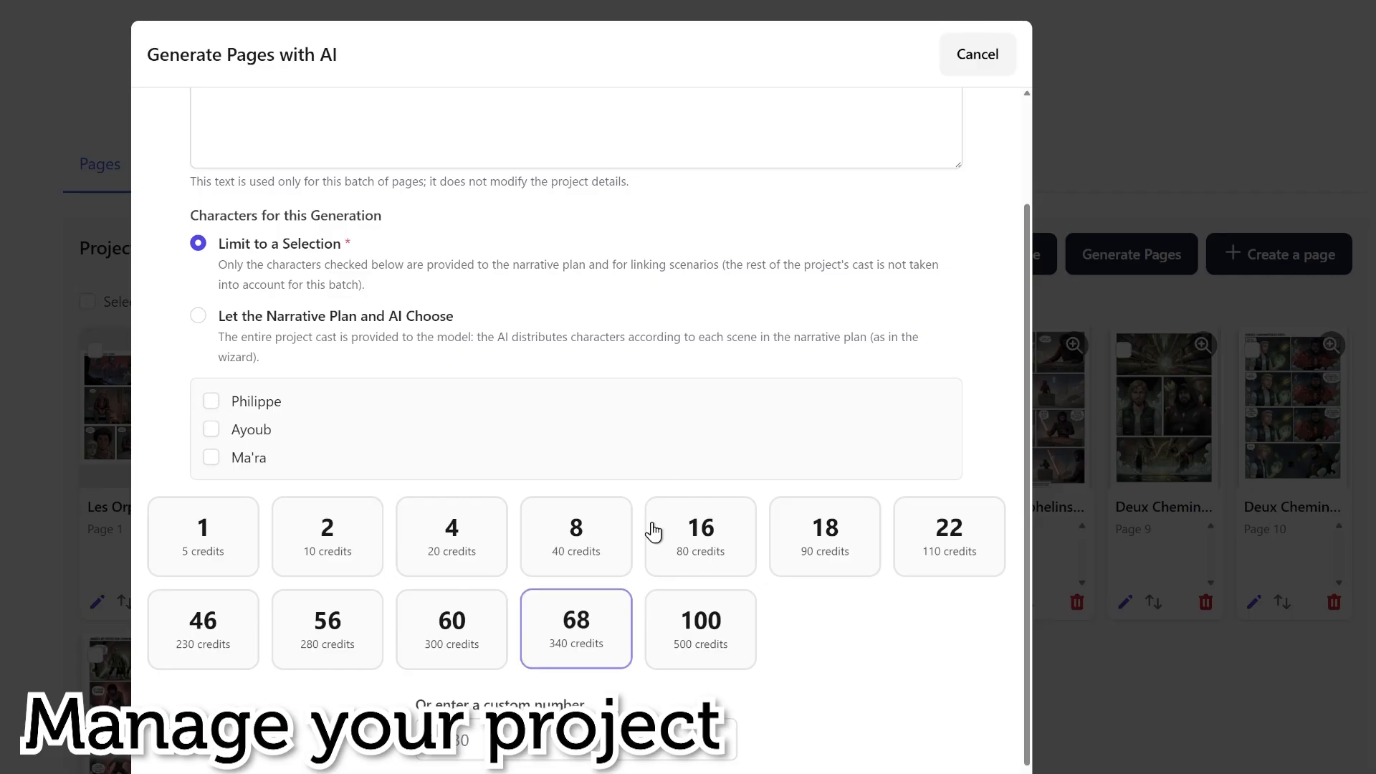
click(210, 400)
click(211, 429)
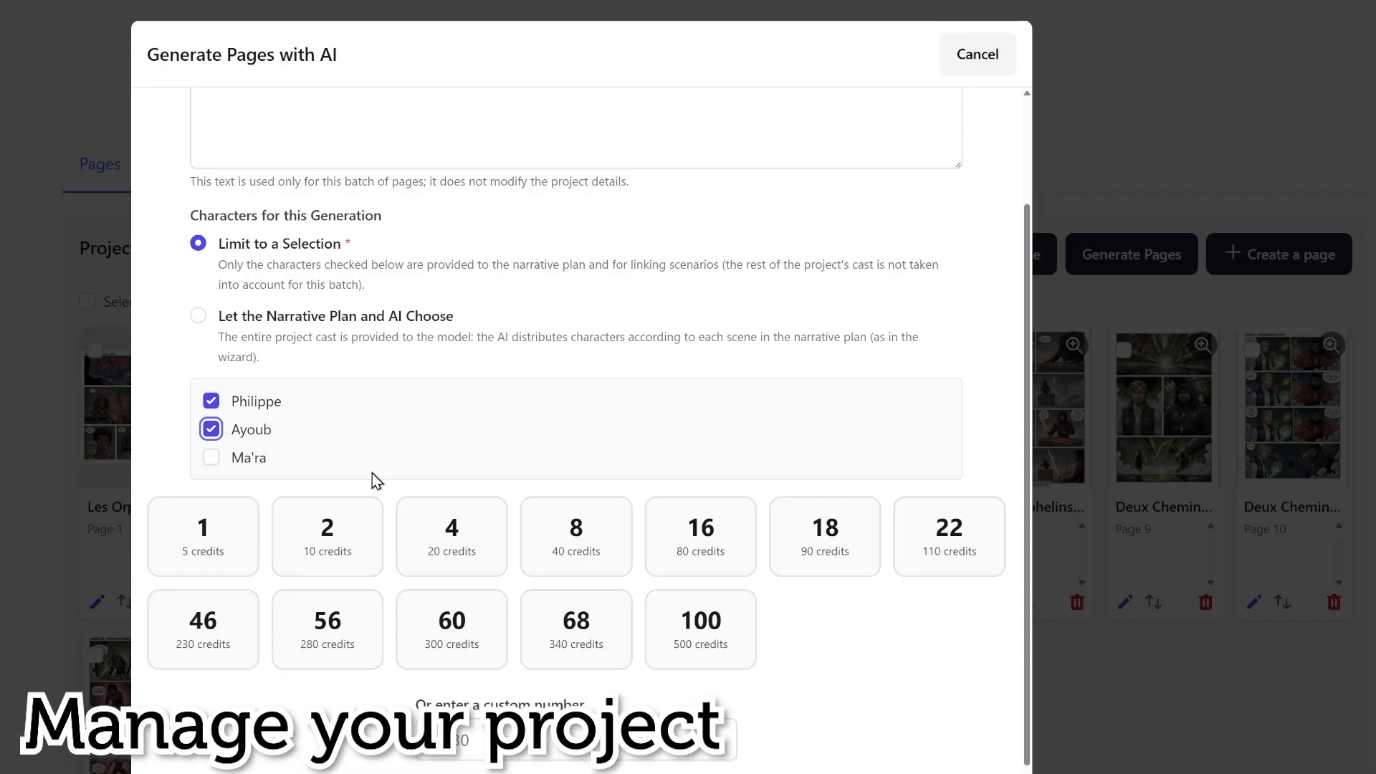
click(459, 554)
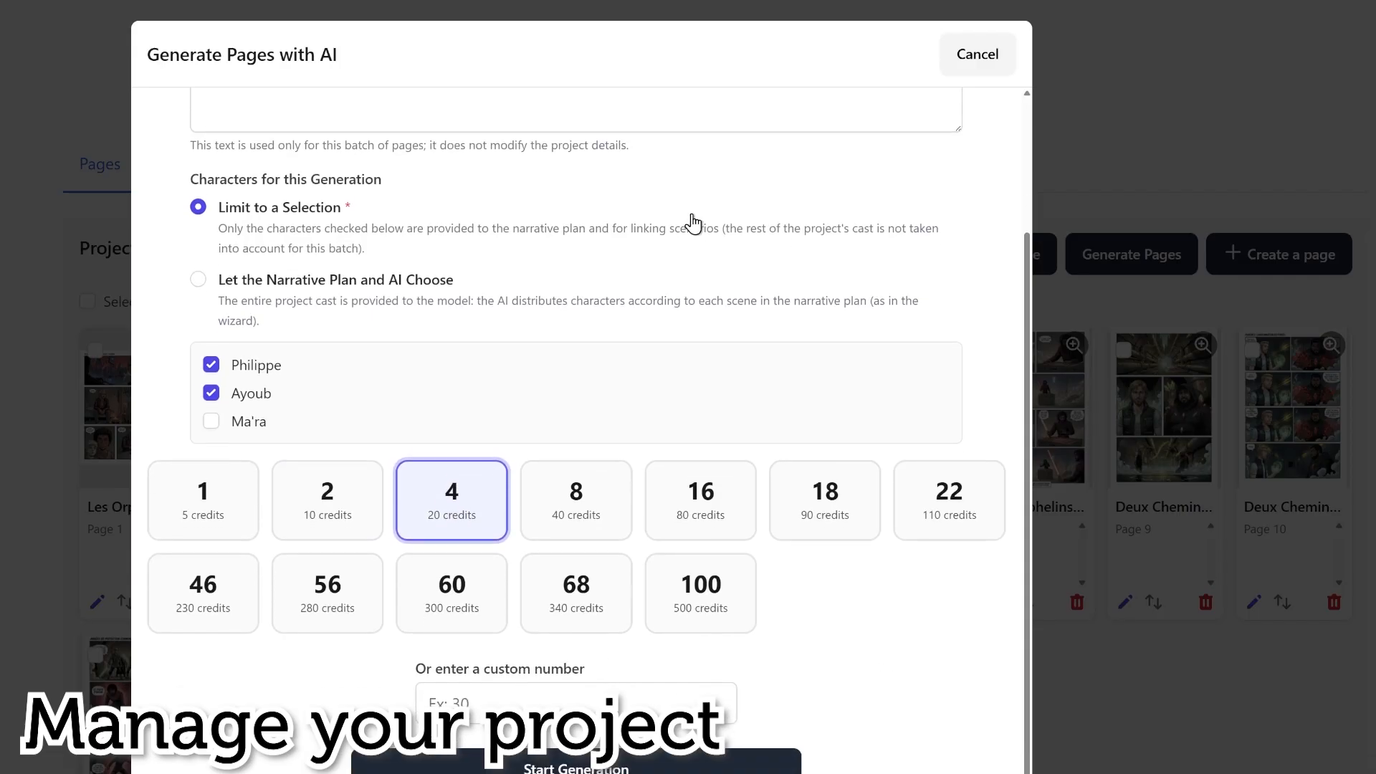
scroll(690, 221, down, 1)
scroll(602, 485, up, 4)
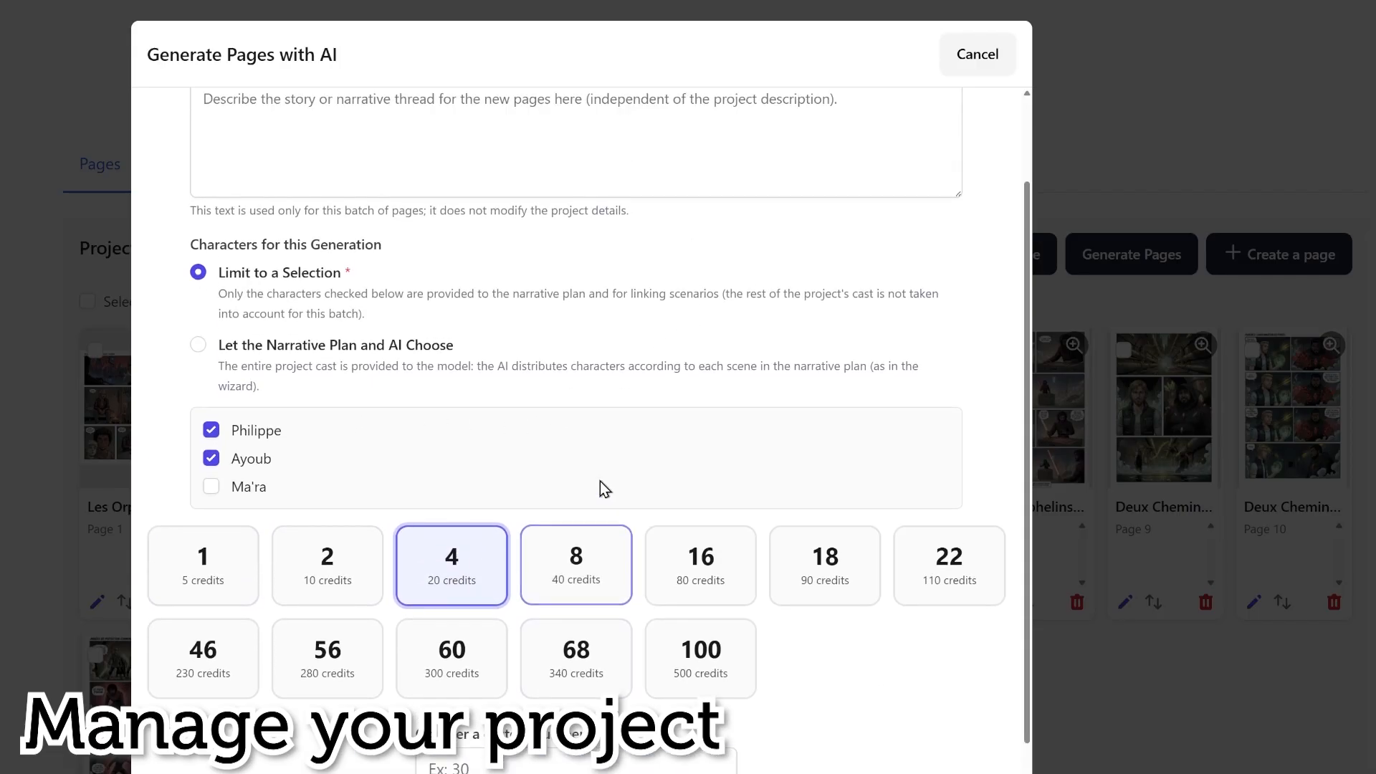
triple_click(208, 174)
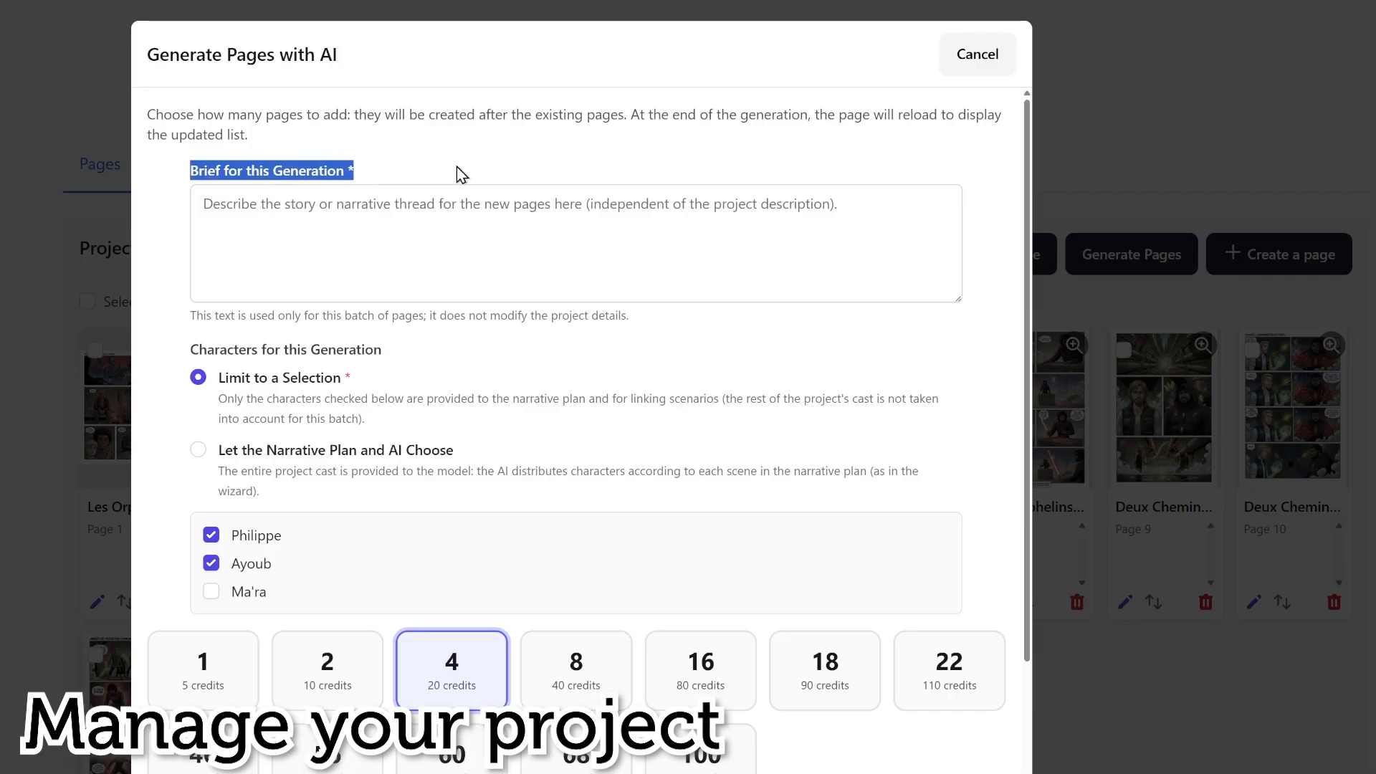
click(247, 209)
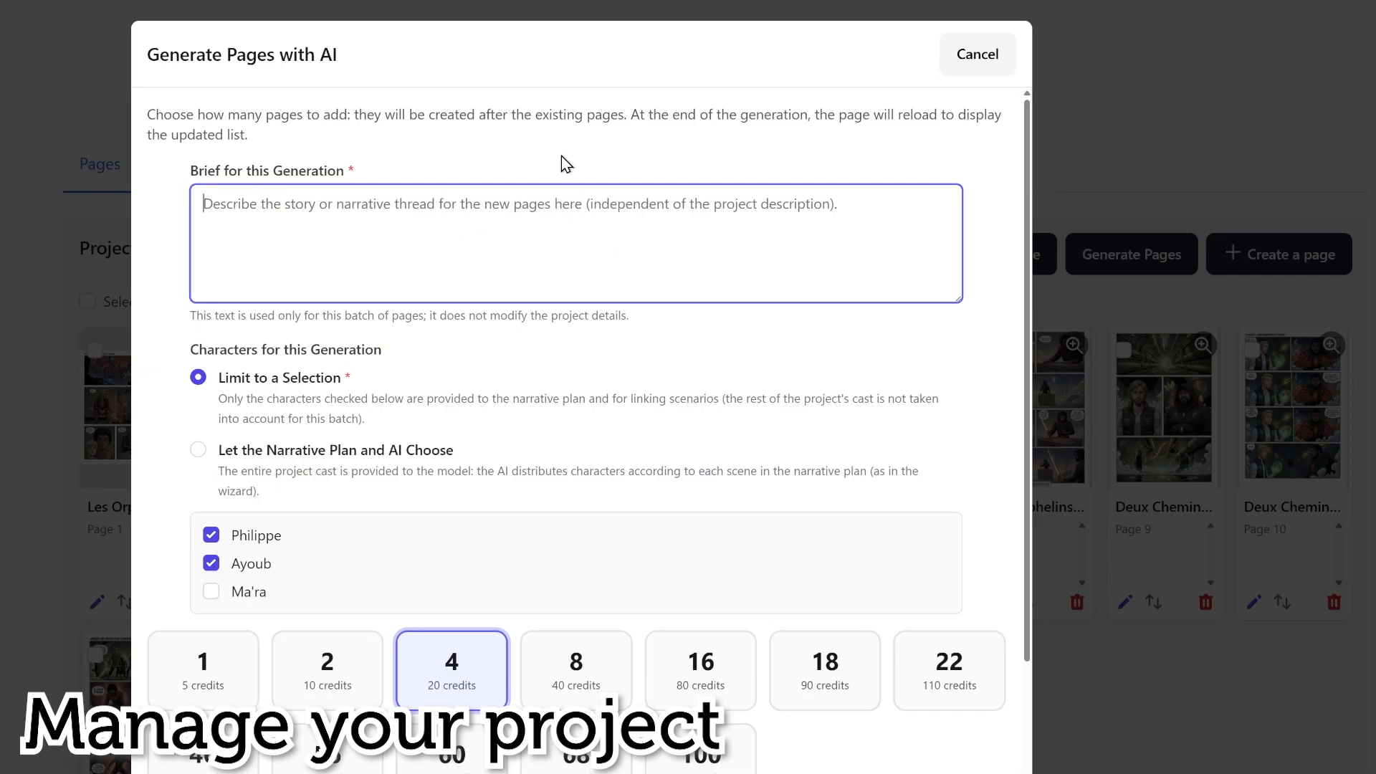
scroll(566, 164, down, 3)
click(959, 56)
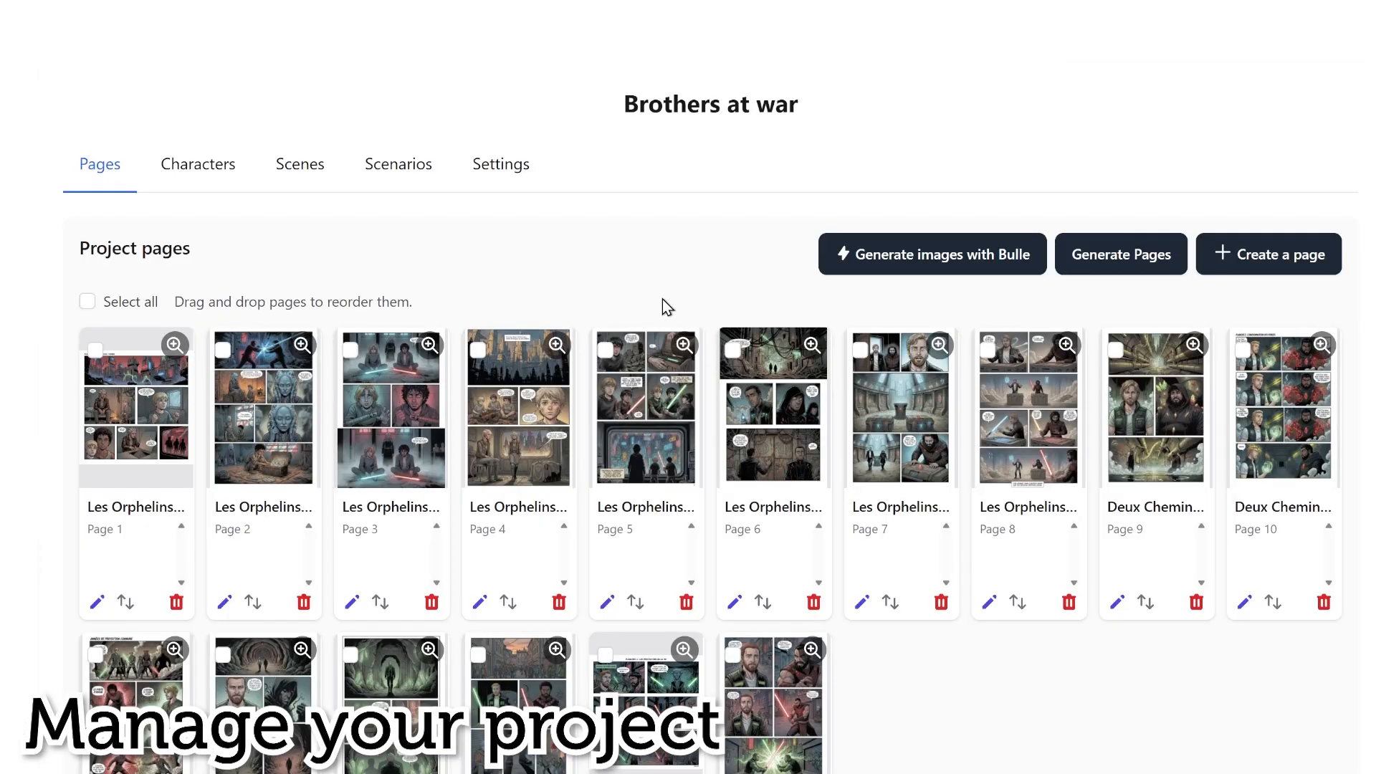
Step: Try to reorder page 3 among the project pages
scroll(662, 299, down, 2)
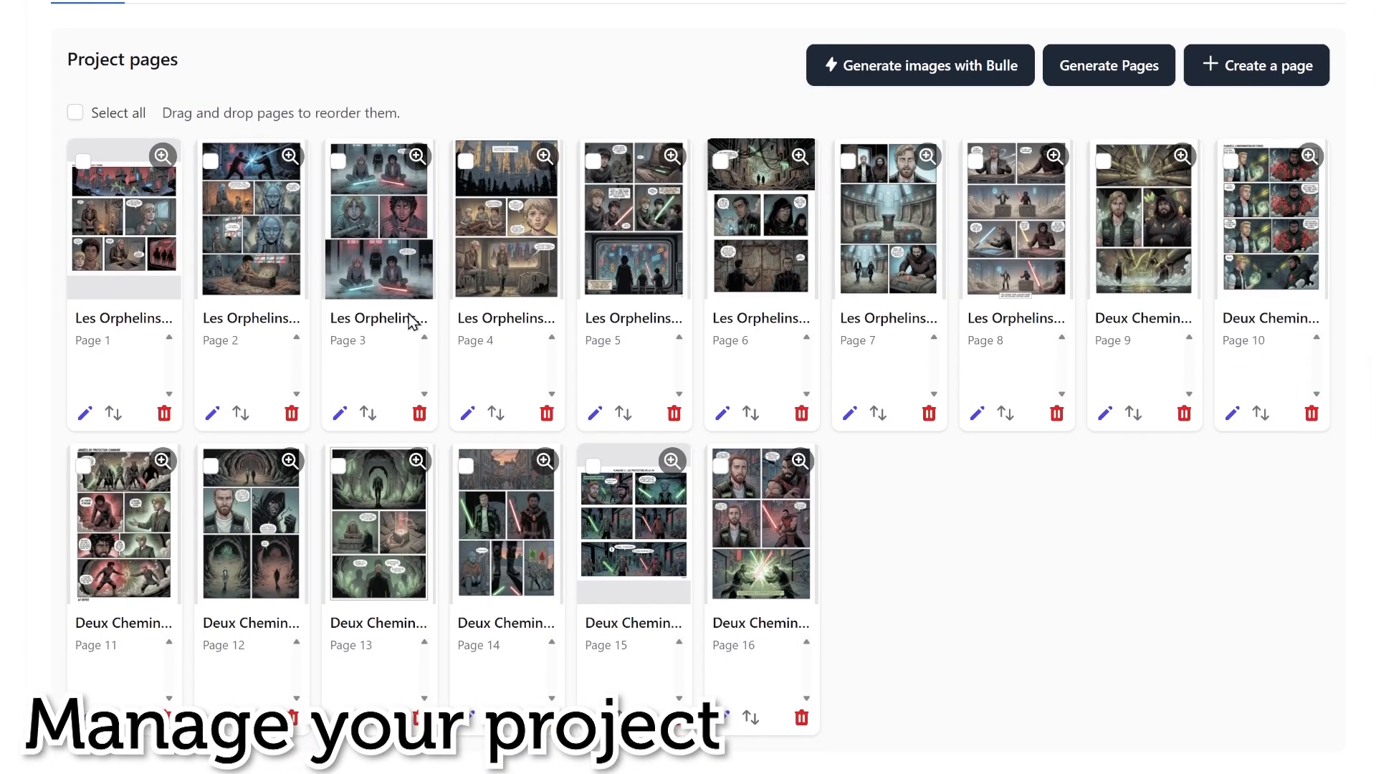
mouse_move(367, 412)
mouse_down()
mouse_move(286, 409)
mouse_move(358, 414)
mouse_up()
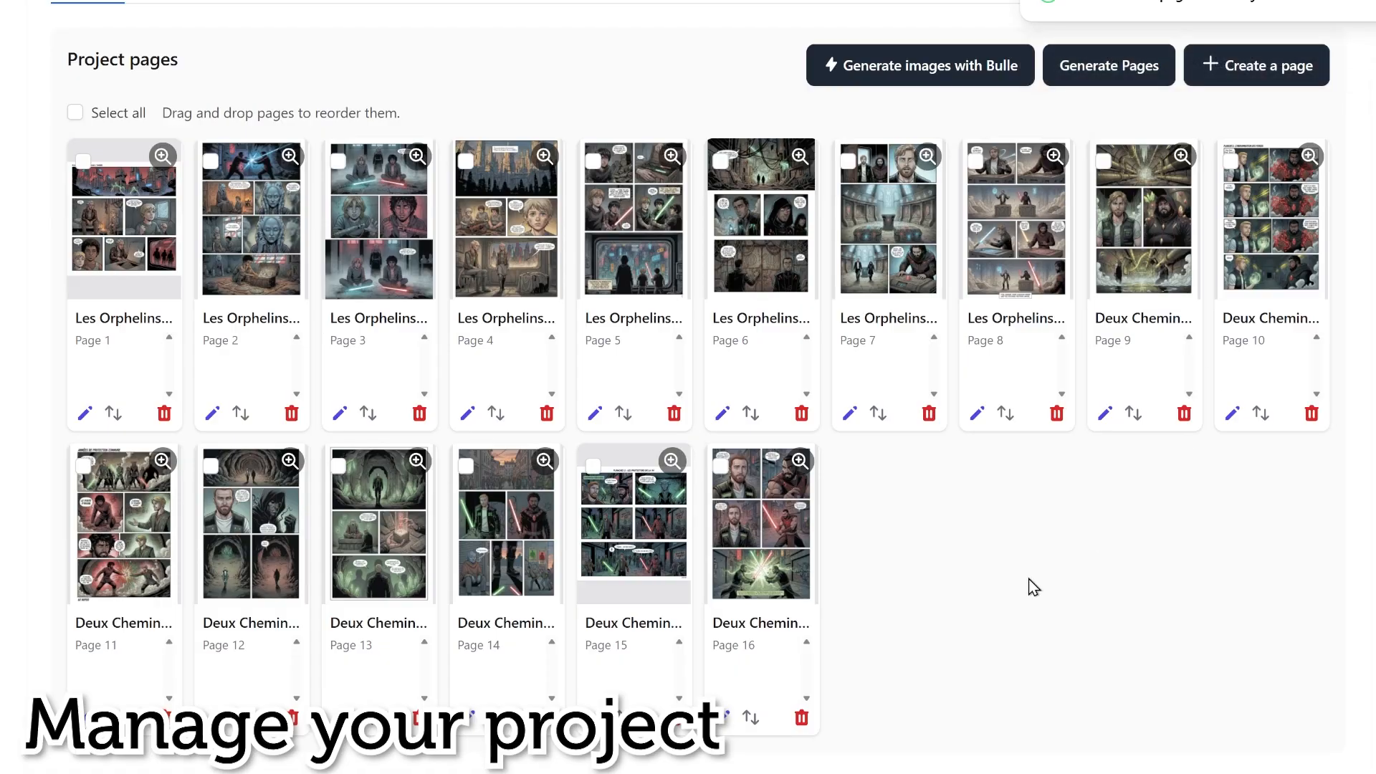
scroll(931, 574, up, 2)
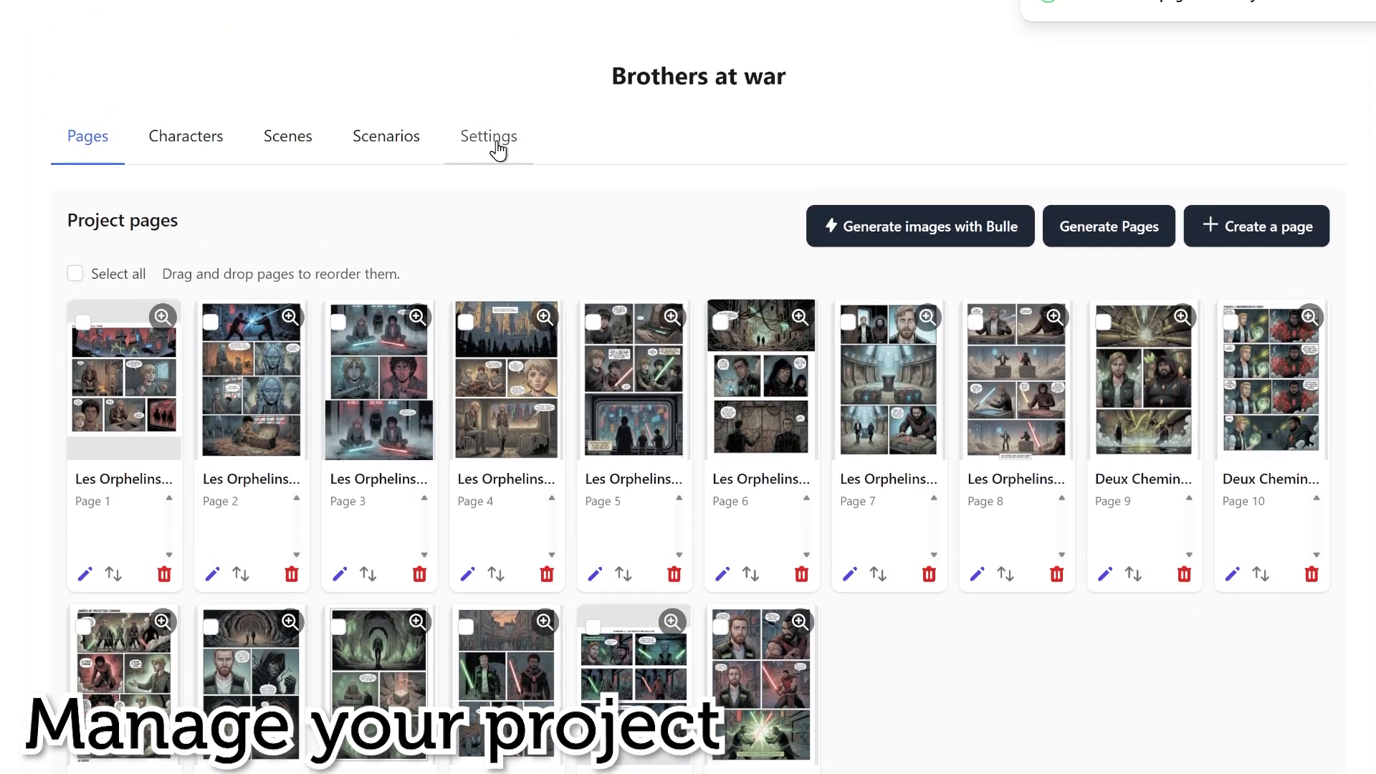
Step: Mark the comic as a public project in its settings and save
click(498, 151)
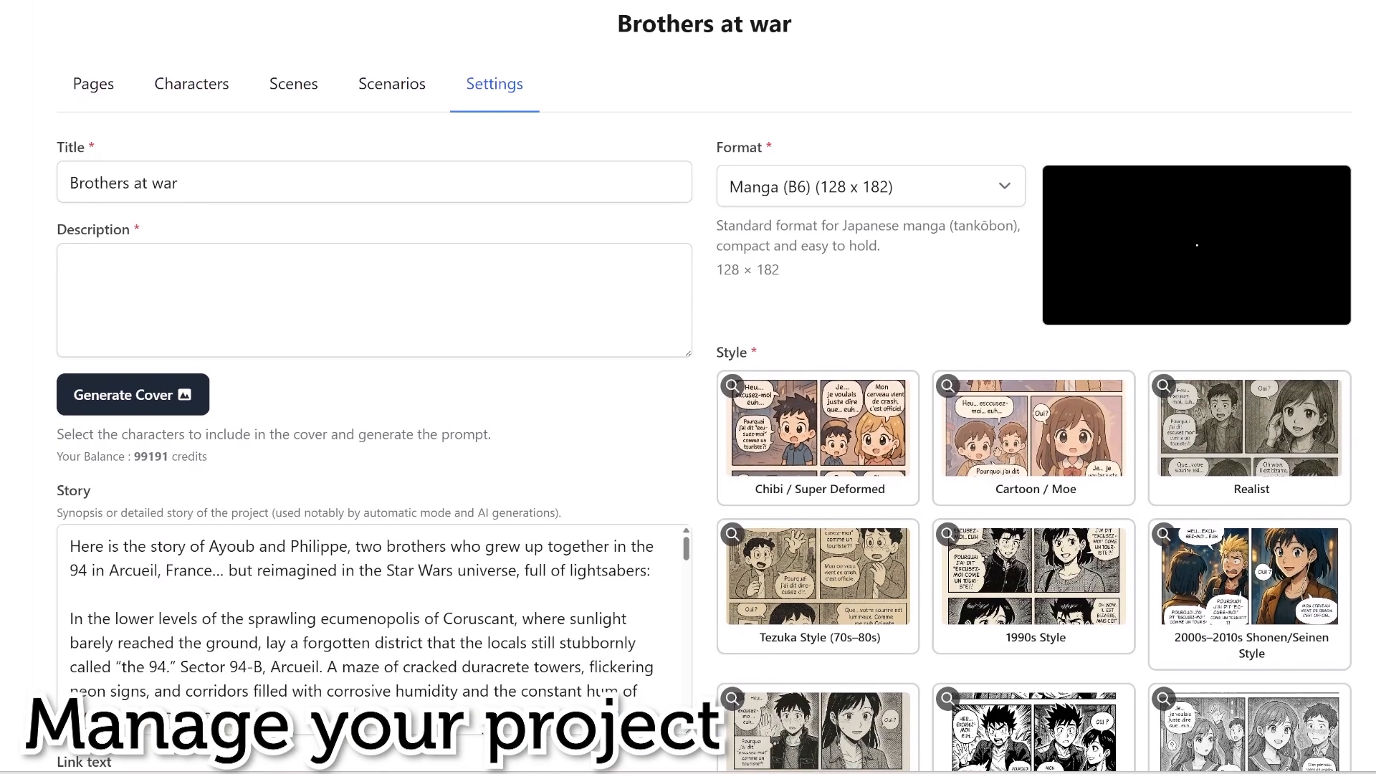
scroll(153, 376, down, 10)
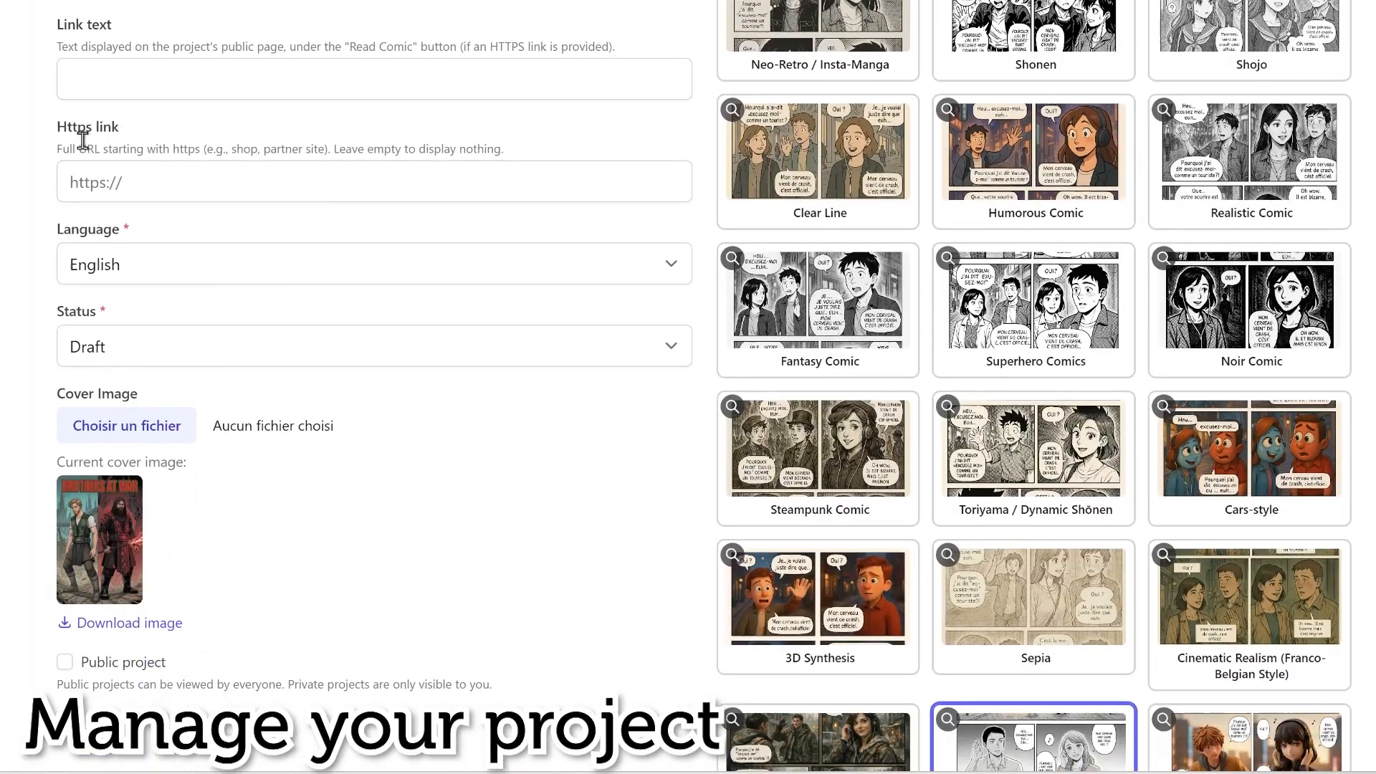
triple_click(67, 134)
click(36, 164)
scroll(64, 337, down, 5)
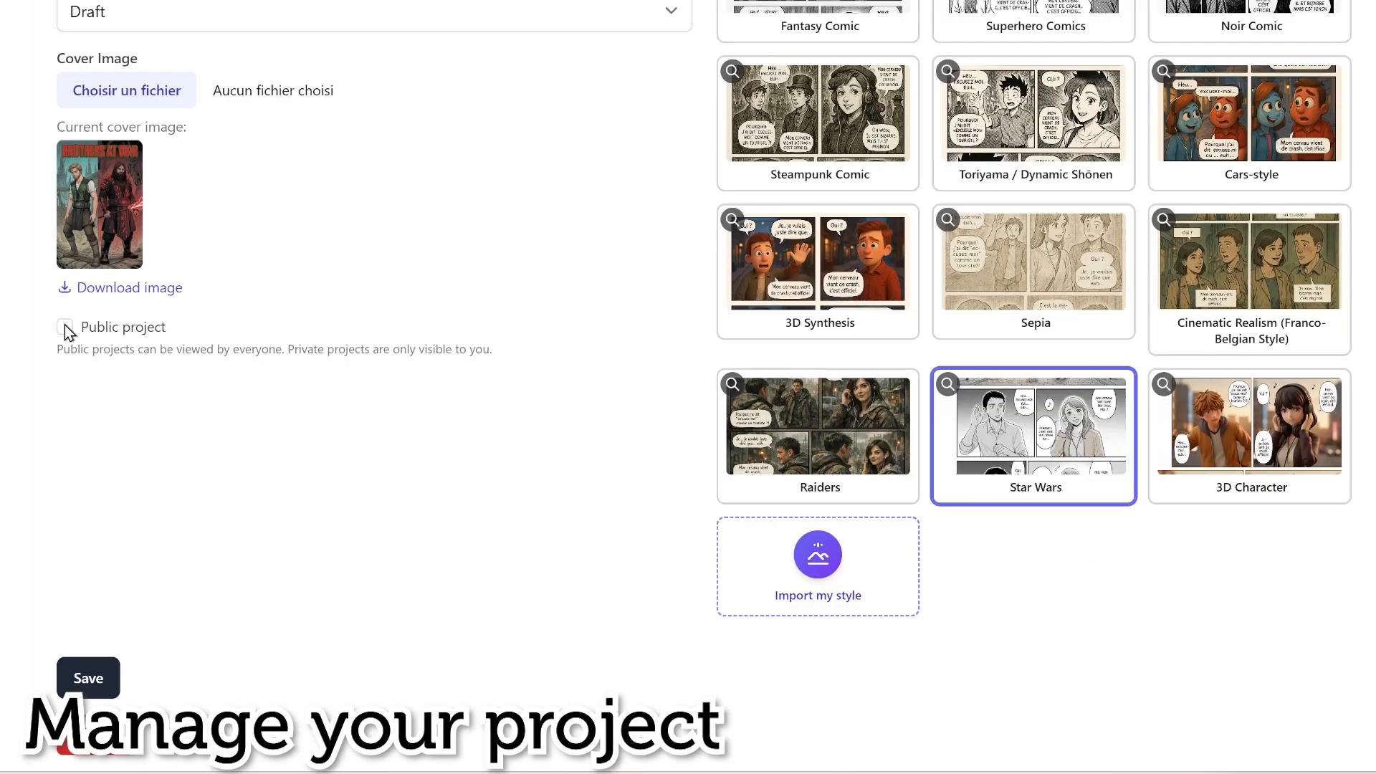
scroll(218, 464, down, 1)
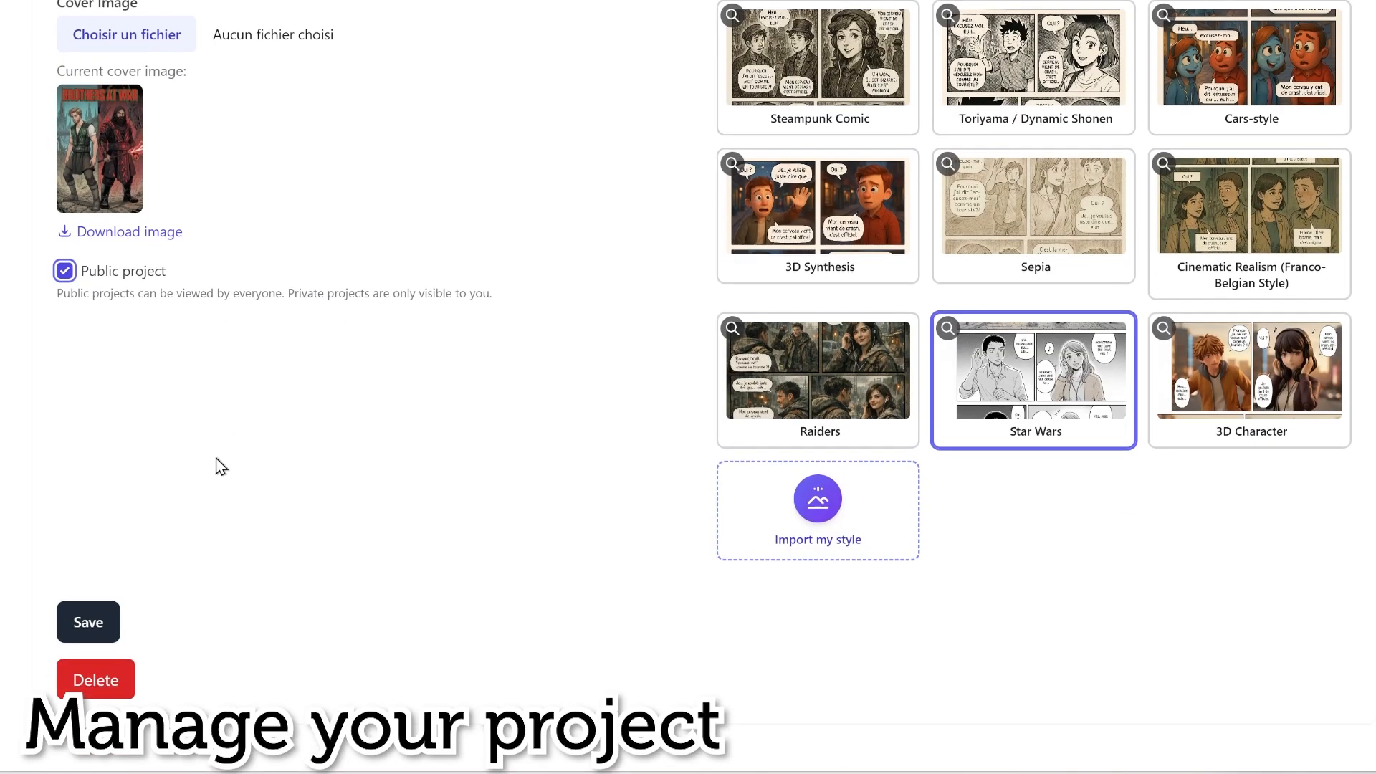
click(88, 630)
Step: Change the project's status in the settings and save the update
scroll(73, 258, up, 5)
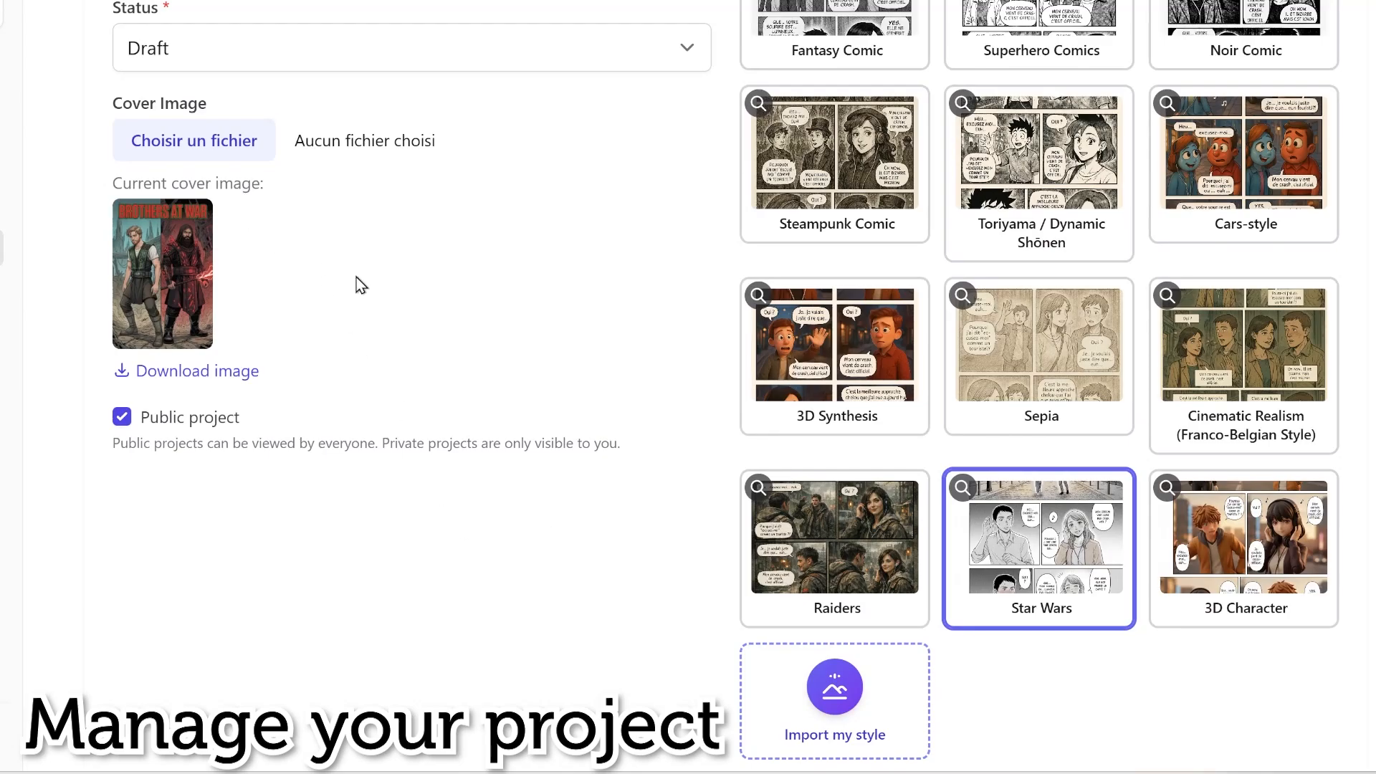
scroll(482, 328, up, 3)
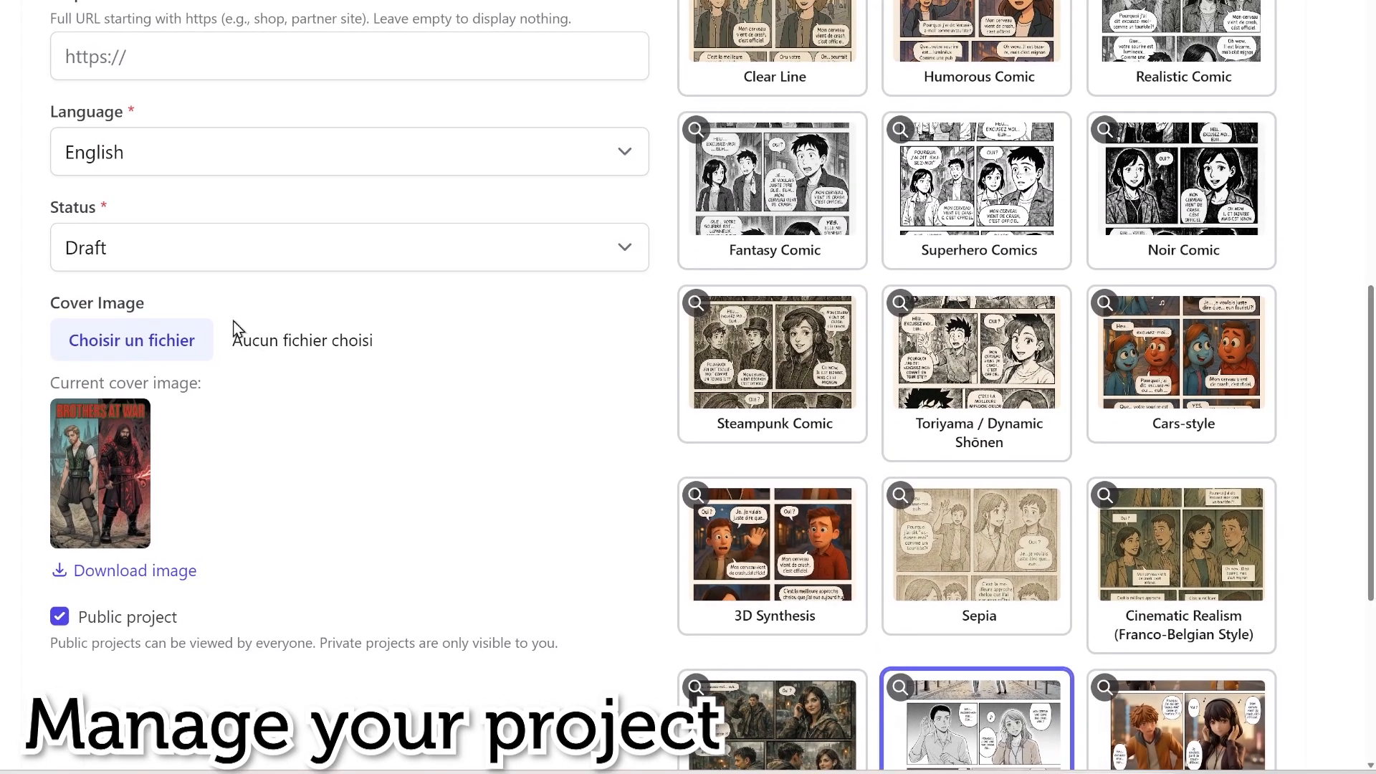
click(200, 259)
click(158, 321)
scroll(385, 445, down, 6)
click(62, 596)
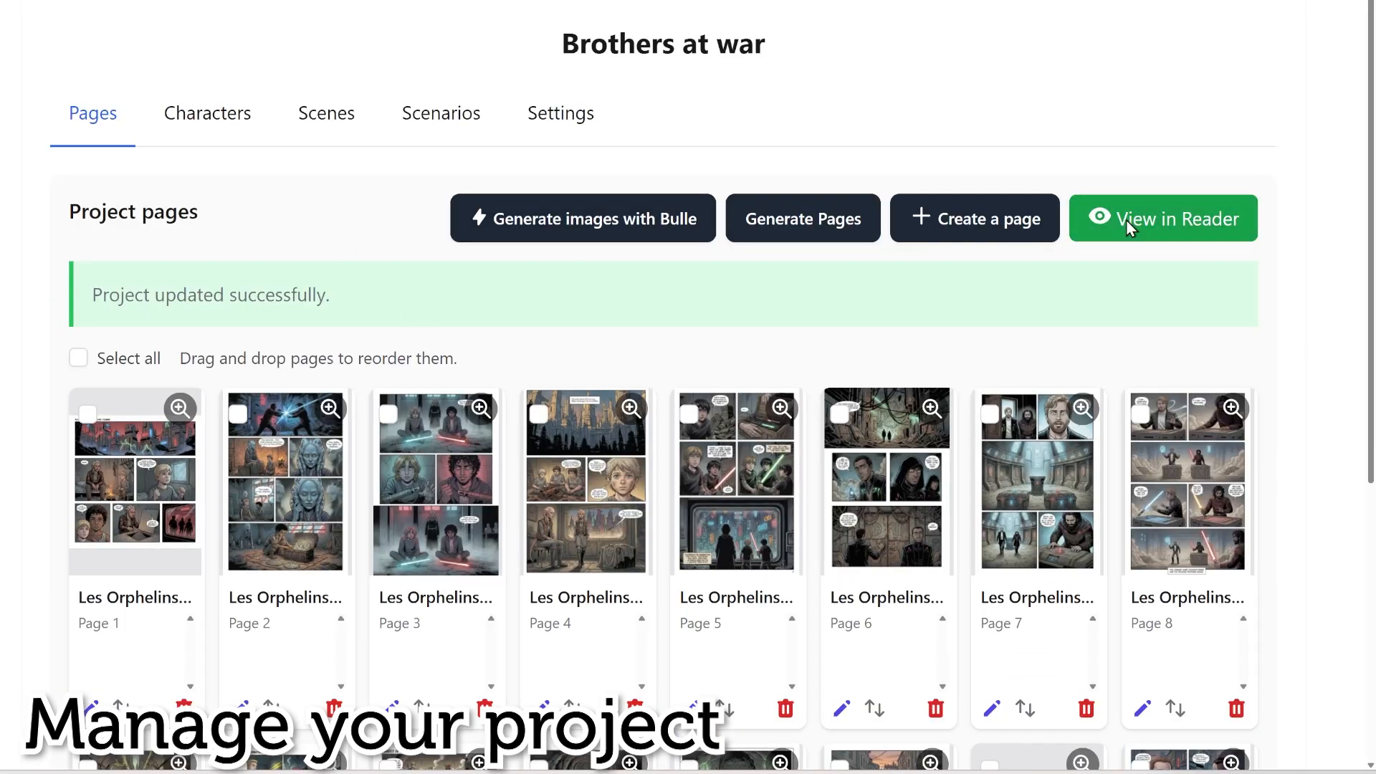
Step: View the comic's public page in the reader and look through its sharing options, then close them
click(1125, 220)
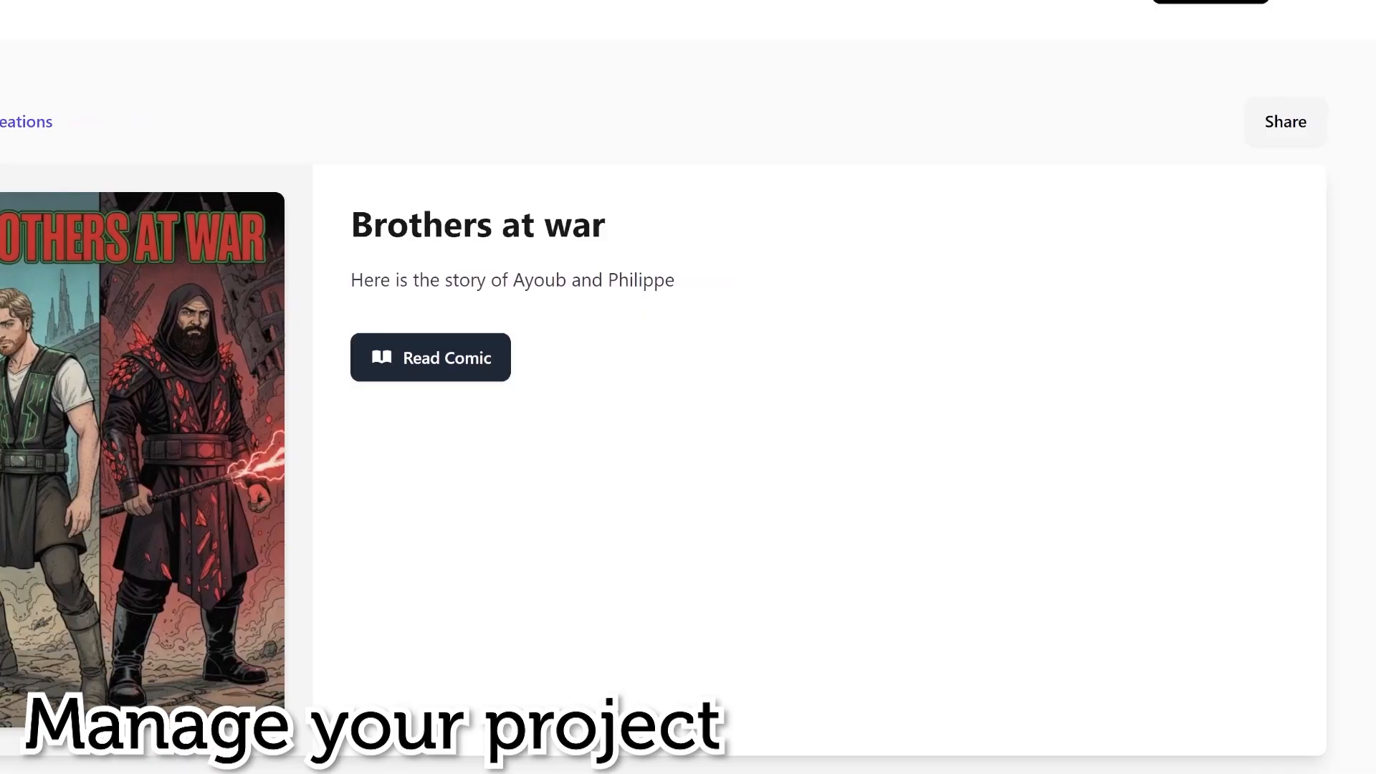
click(1234, 105)
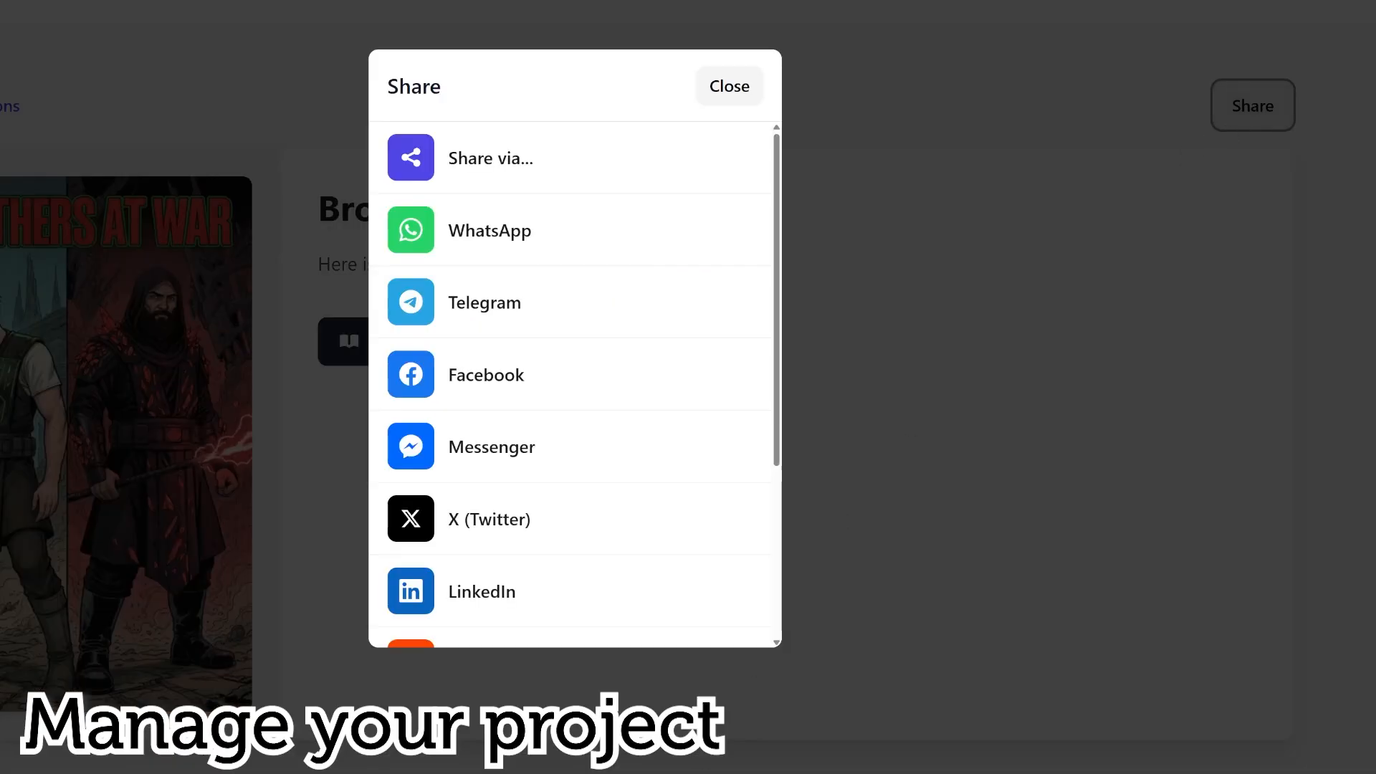
scroll(673, 399, down, 4)
click(728, 88)
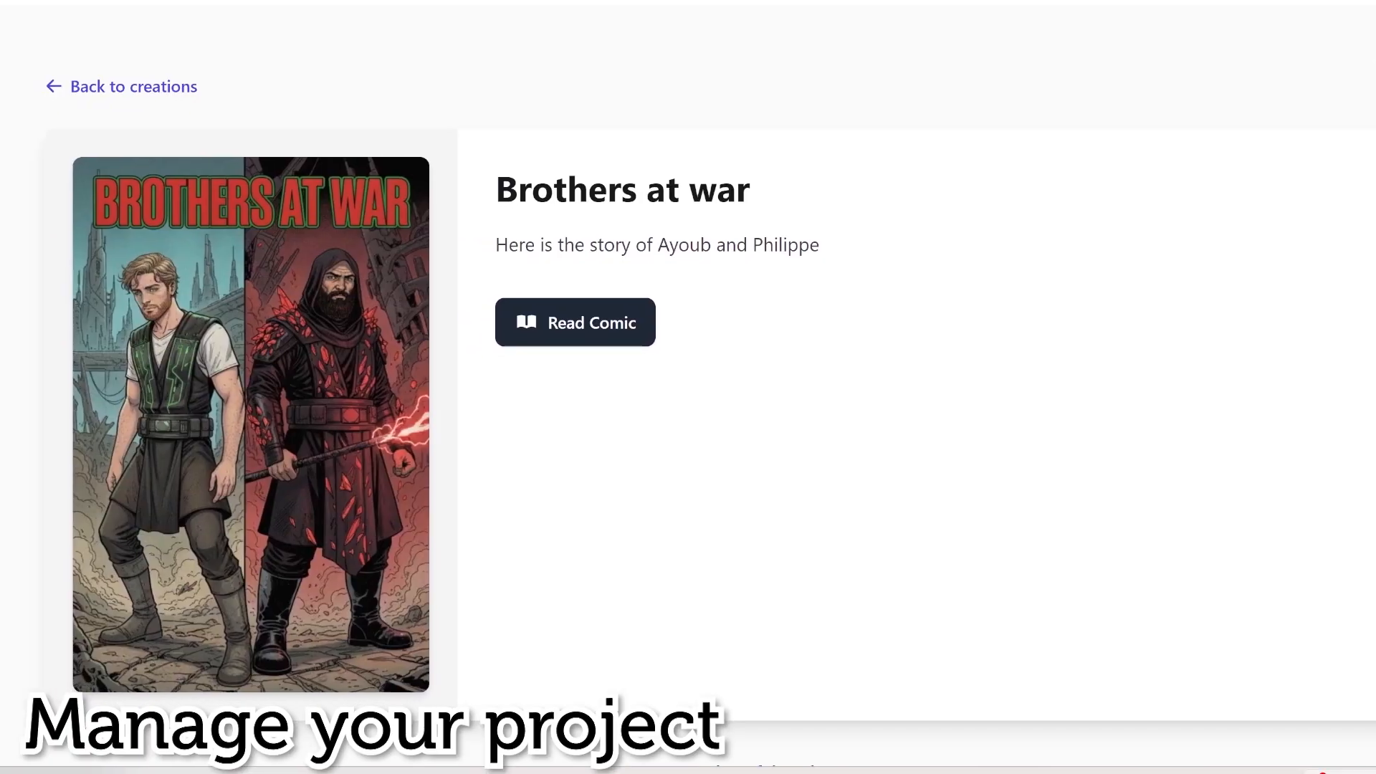
Step: Read through the comic "Brothers at war" from the cover to the last page
click(602, 323)
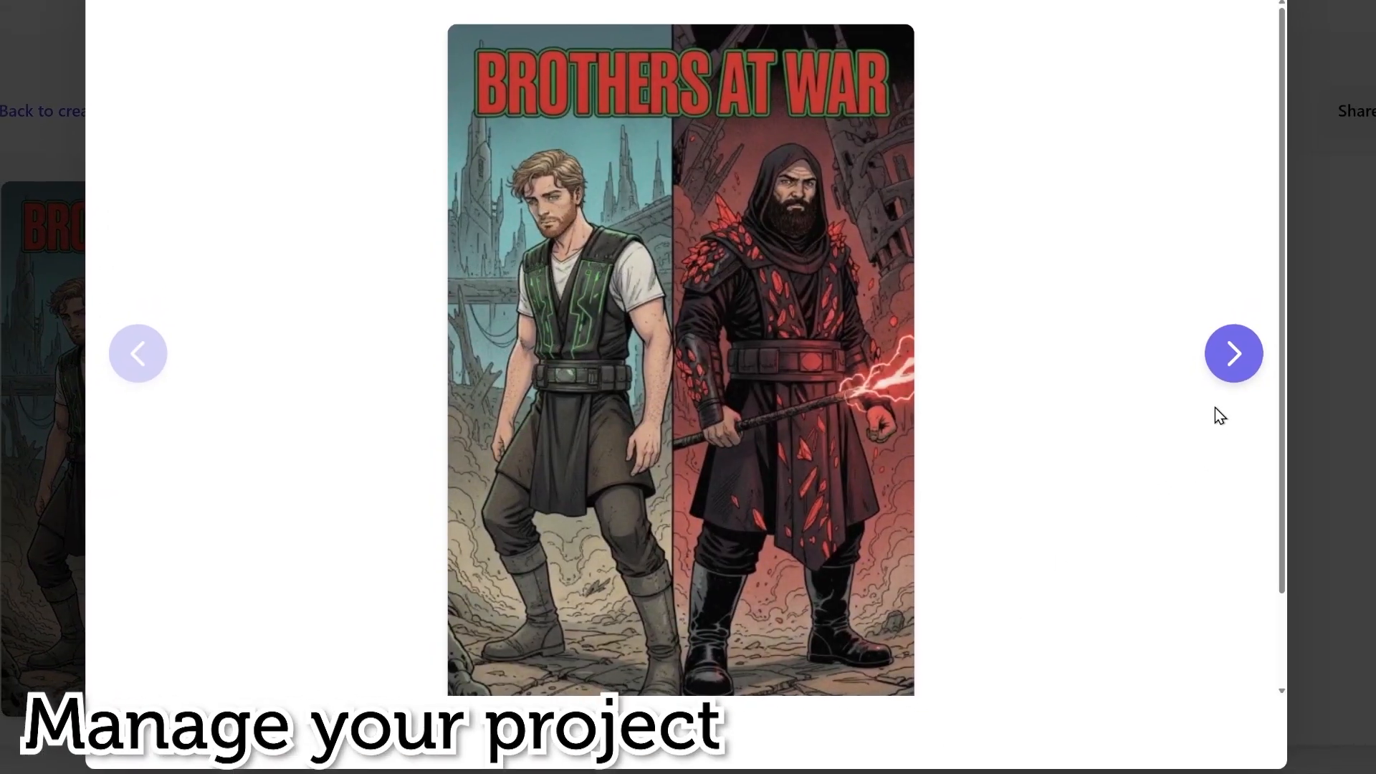
click(1306, 346)
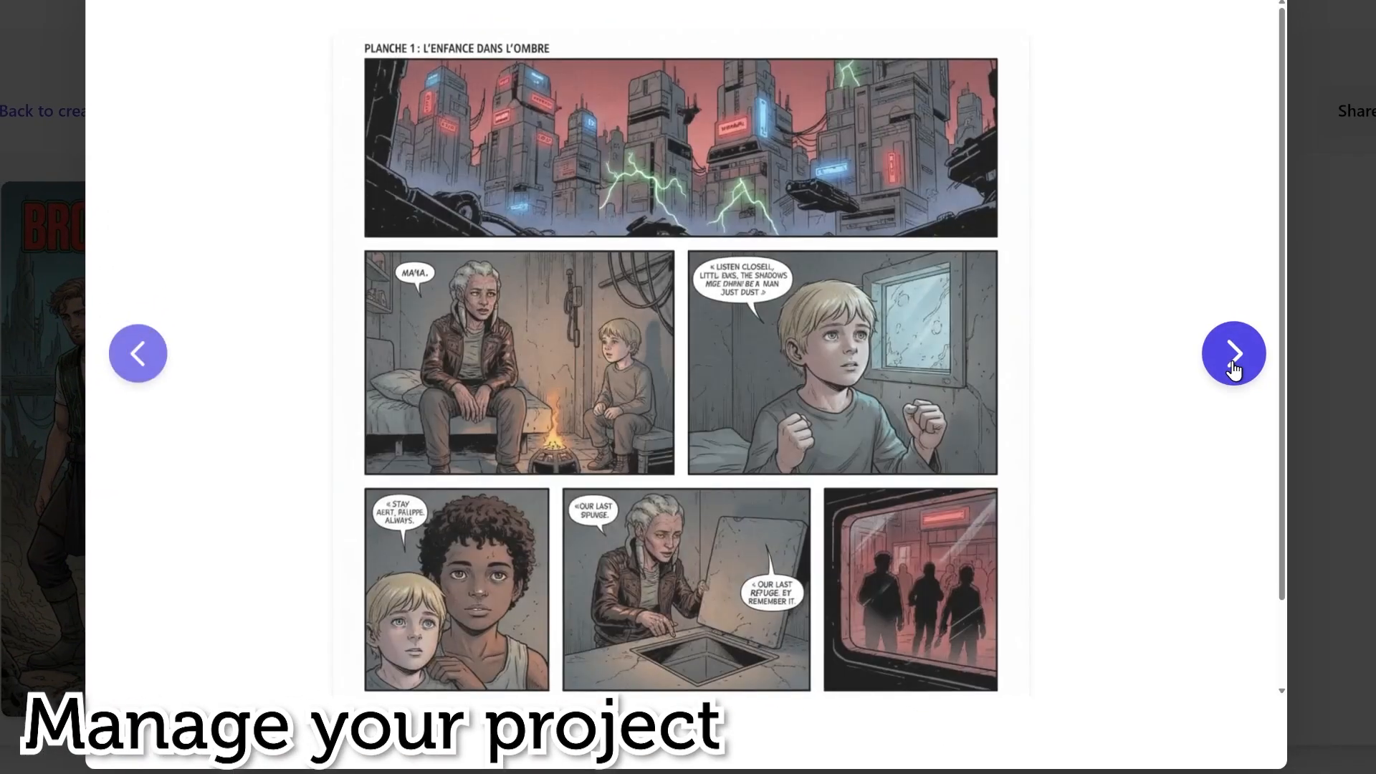
click(1232, 367)
click(1232, 367)
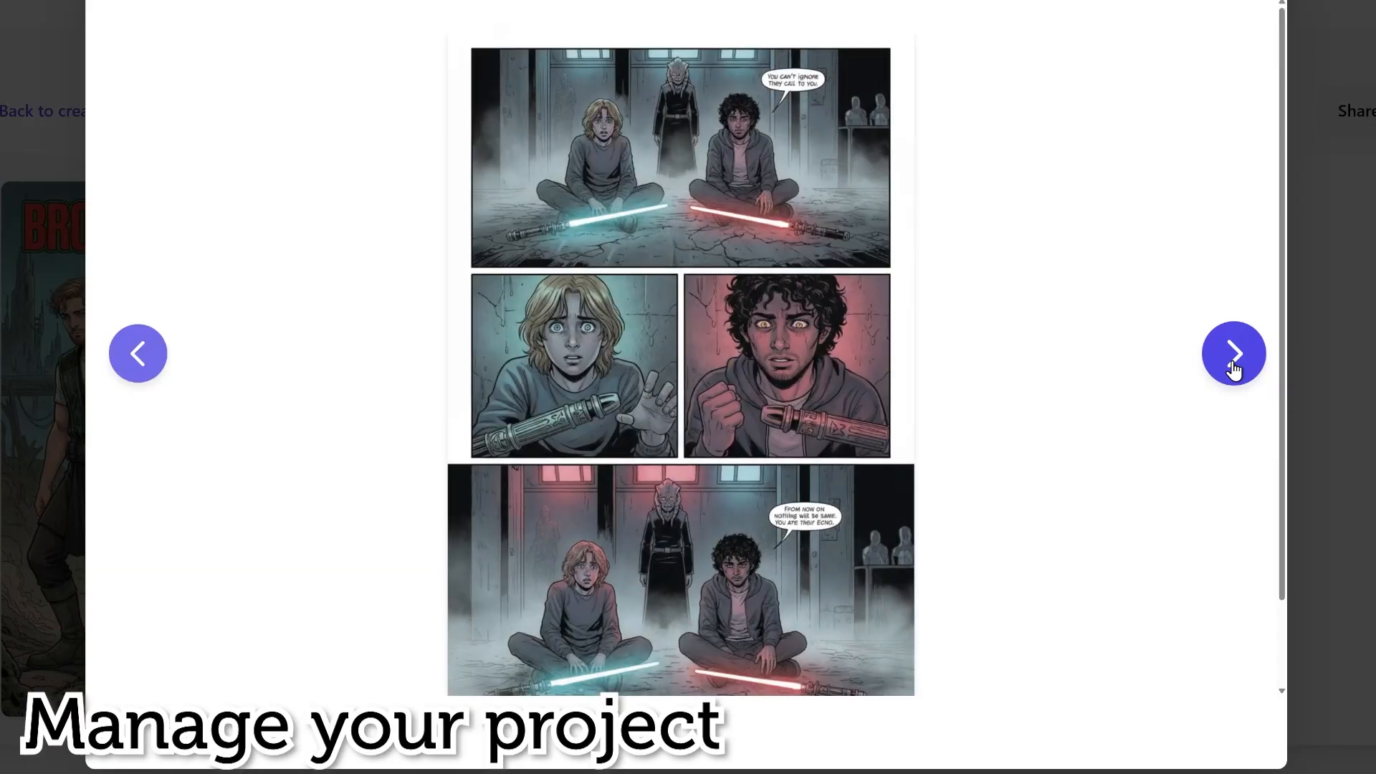
click(1232, 367)
click(1232, 367)
click(1232, 367)
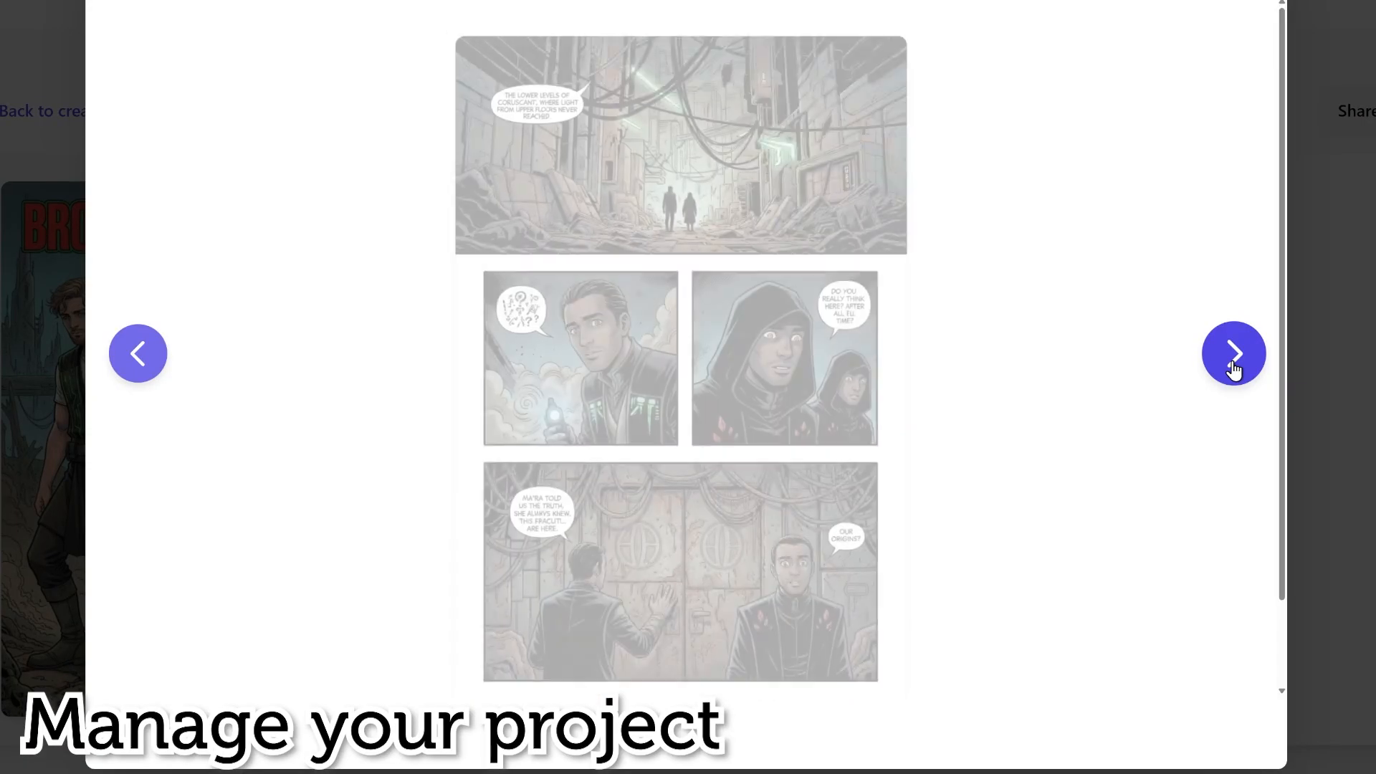
click(1232, 367)
click(1232, 367)
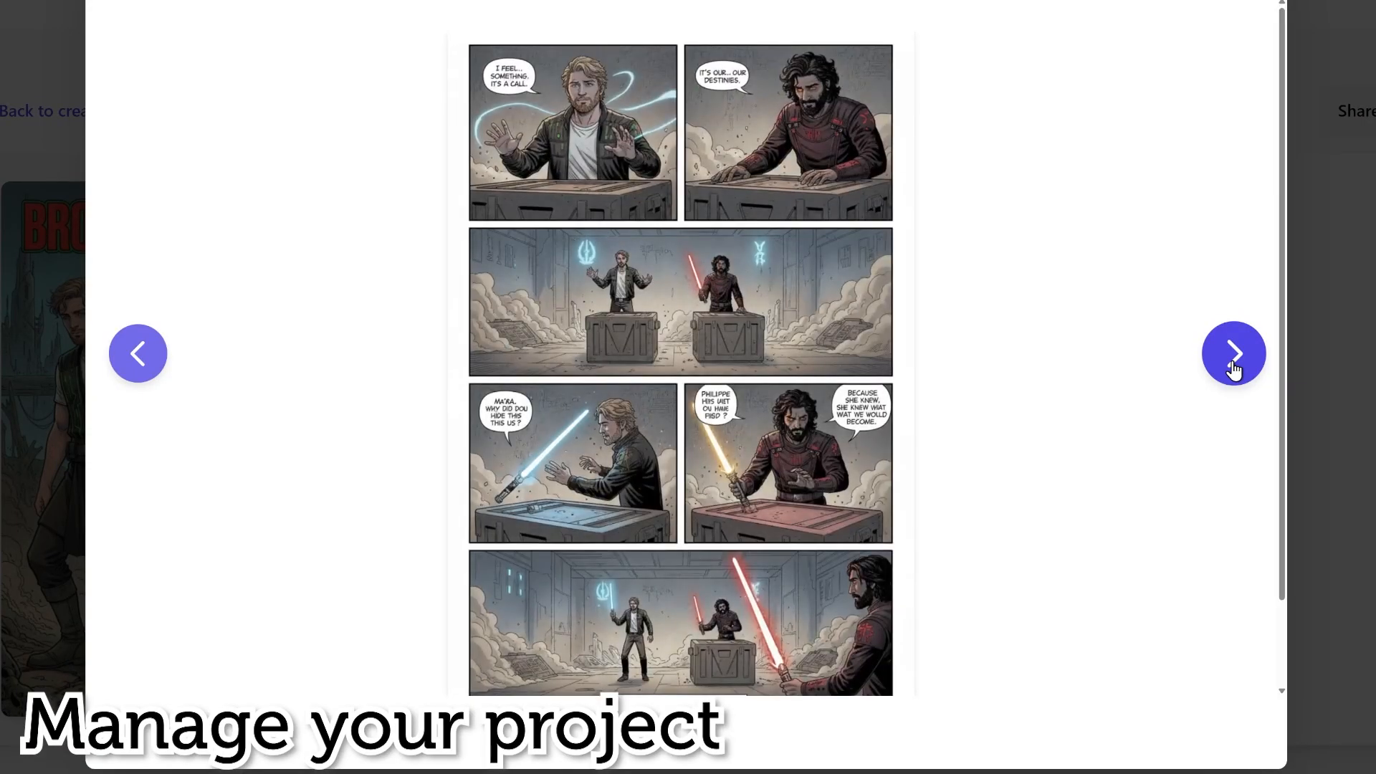
click(1234, 367)
click(1233, 367)
click(1234, 367)
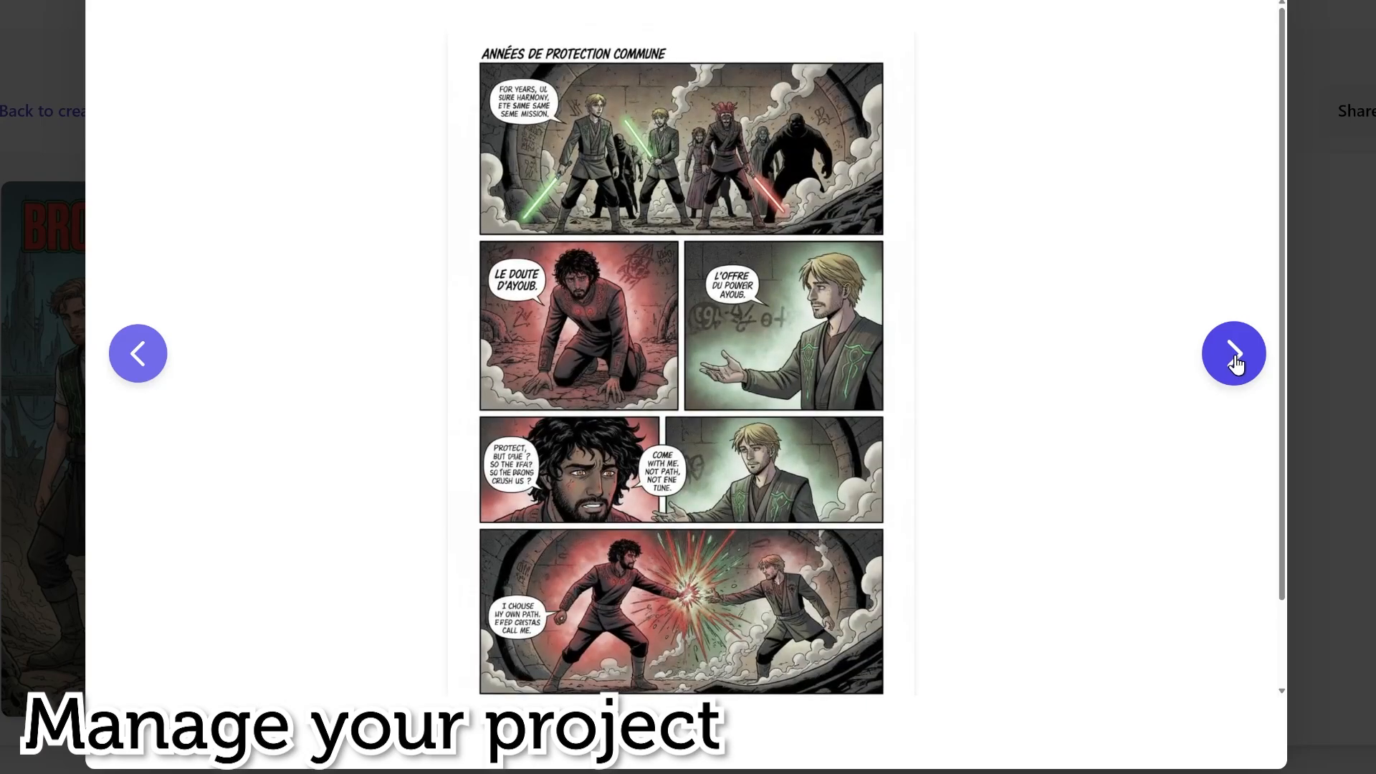
click(1234, 365)
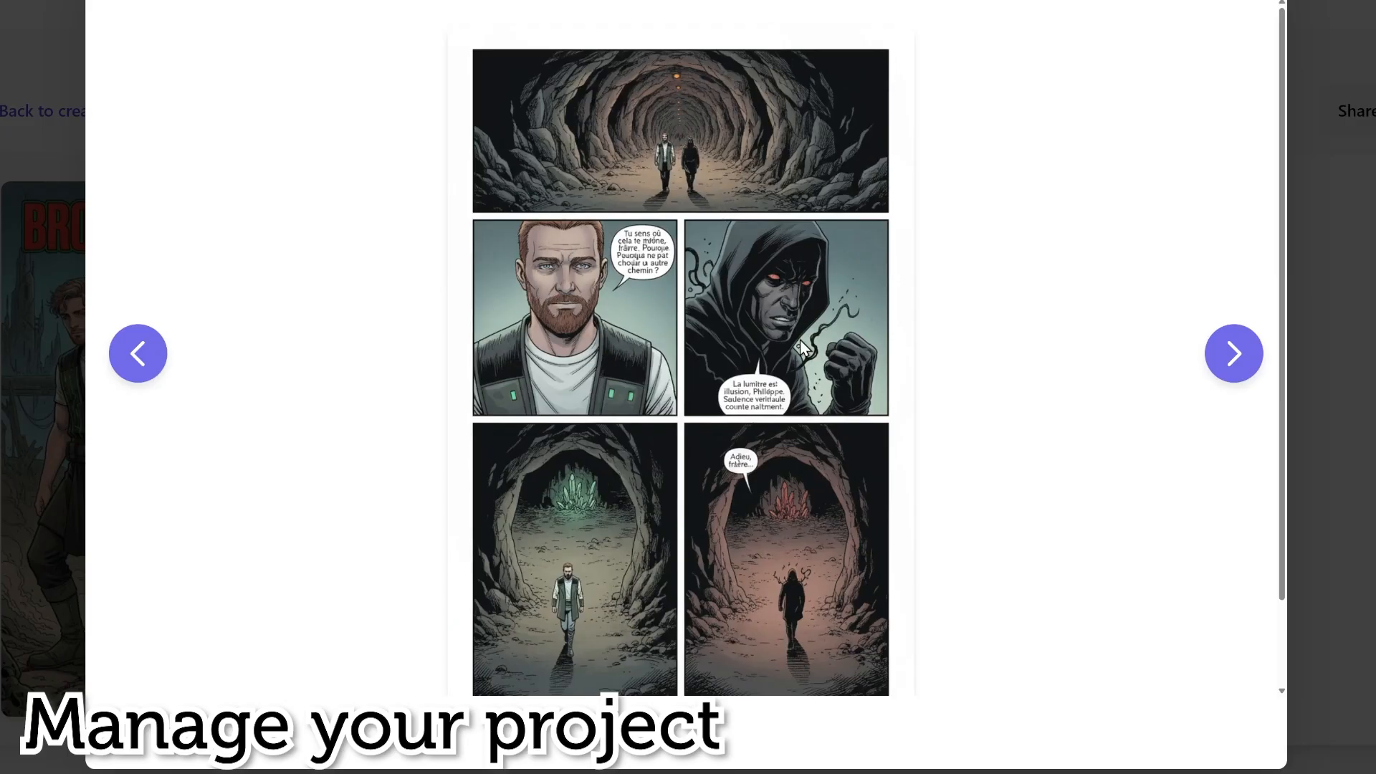
click(1234, 358)
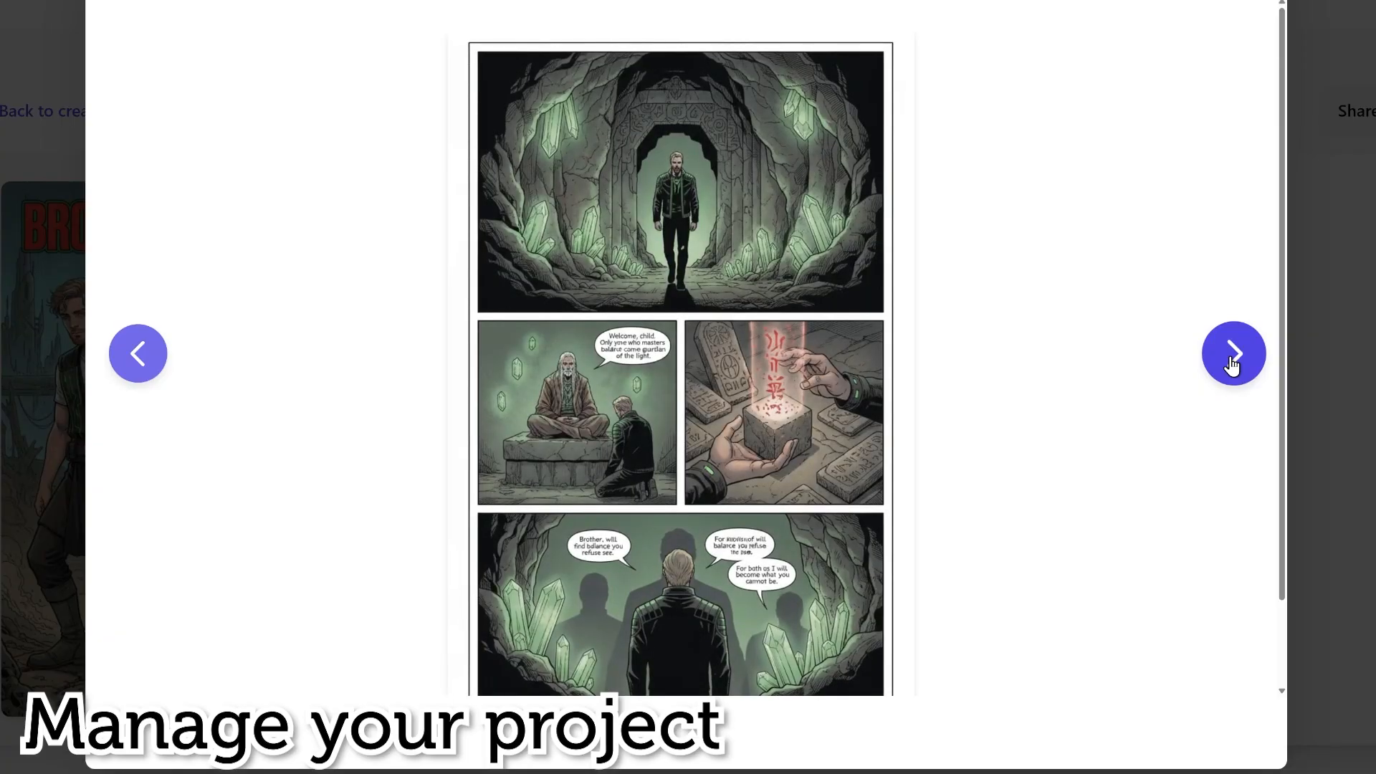
click(1232, 362)
click(1232, 362)
click(1232, 362)
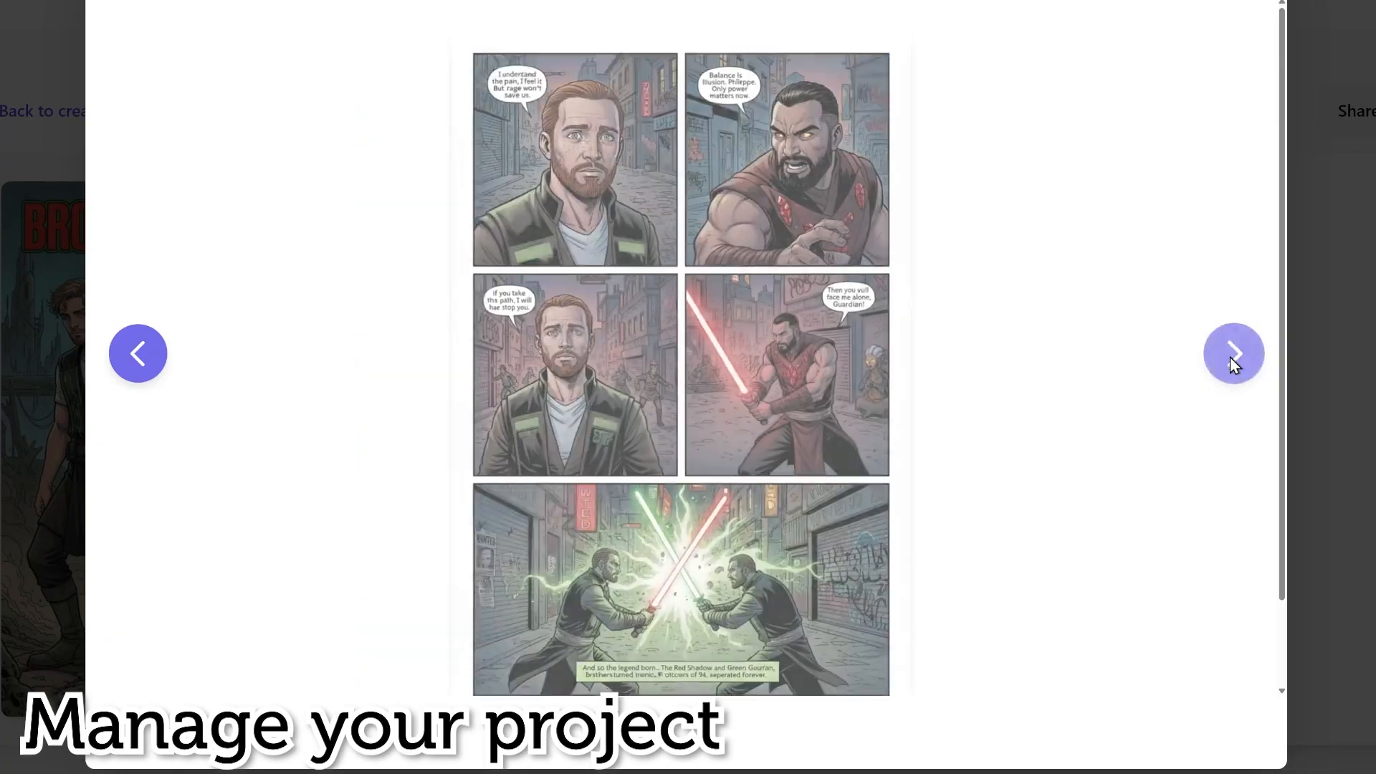
Step: Leave the comic and browse the public creations gallery
click(297, 3)
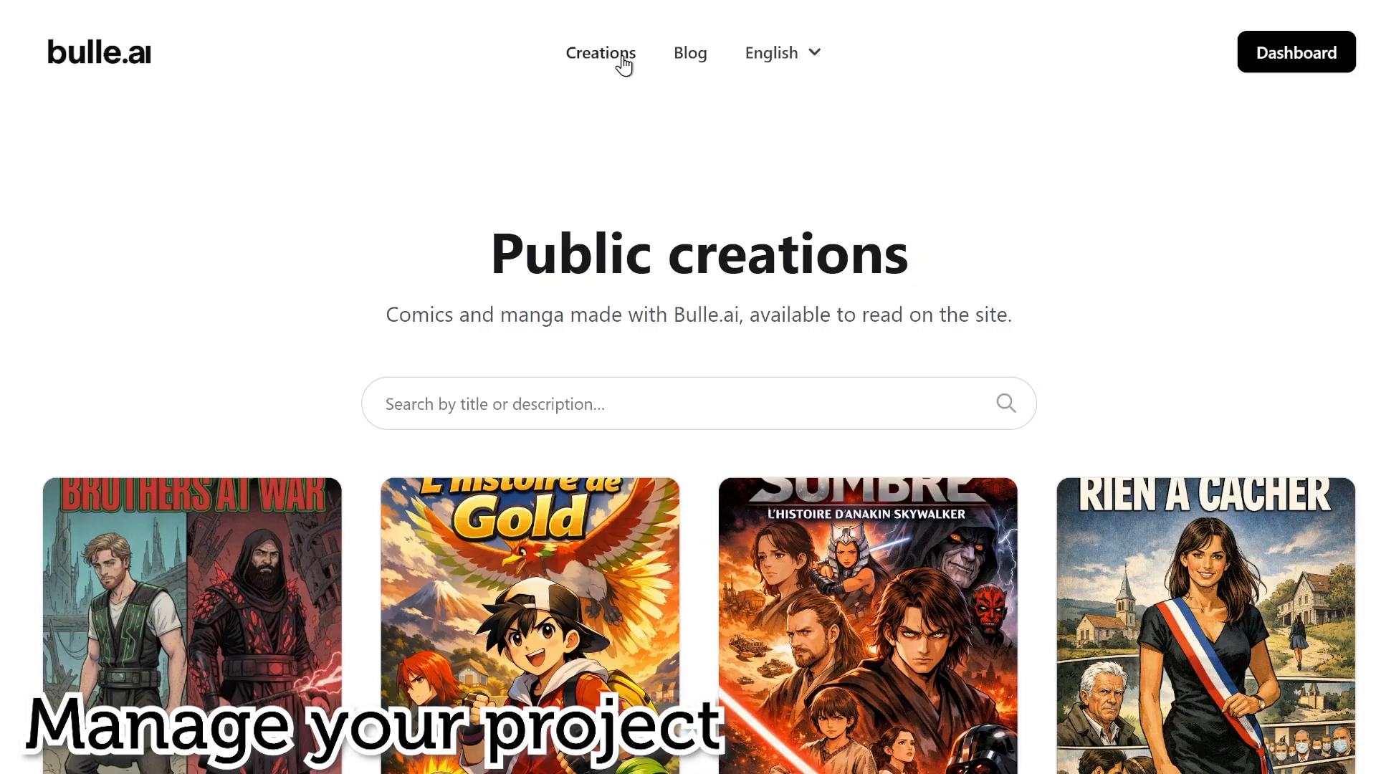
click(618, 57)
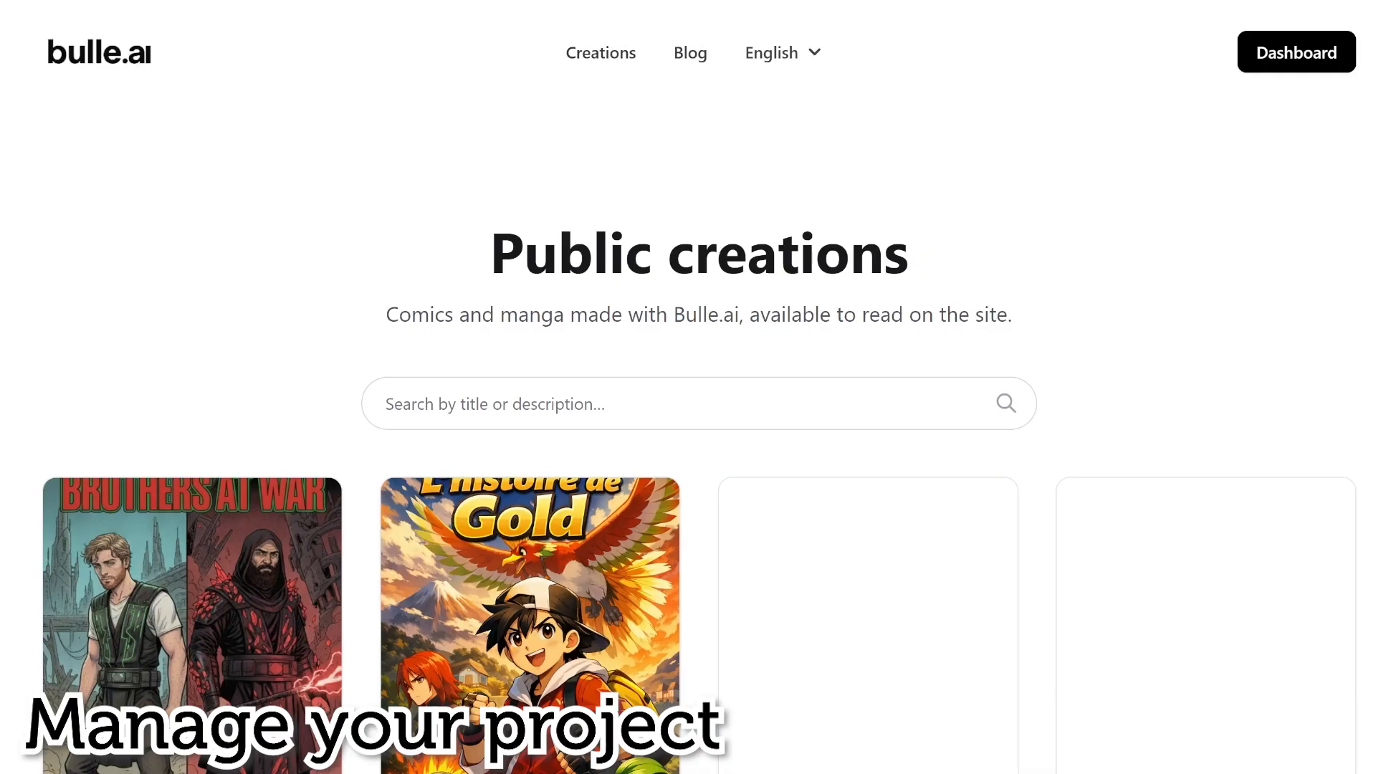
scroll(515, 452, down, 5)
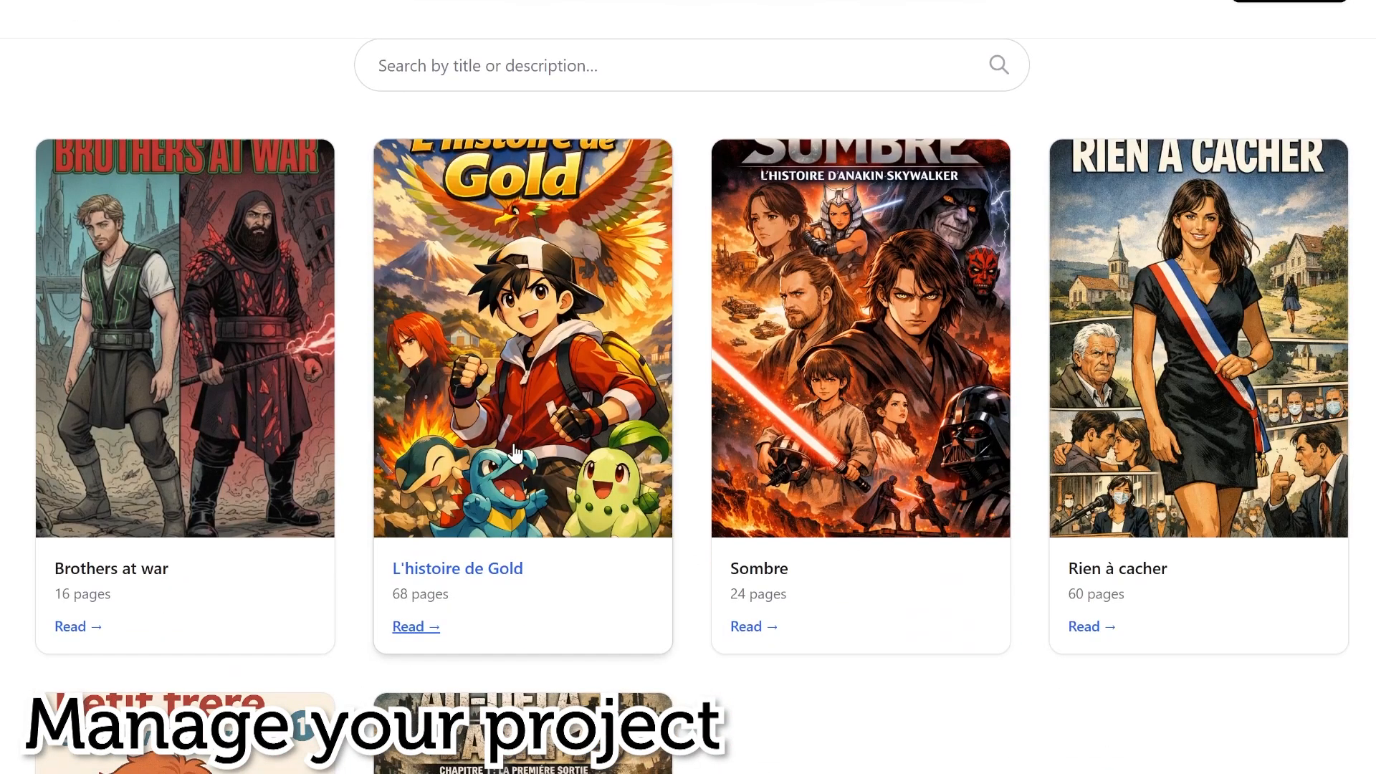
scroll(202, 393, down, 1)
scroll(606, 317, up, 5)
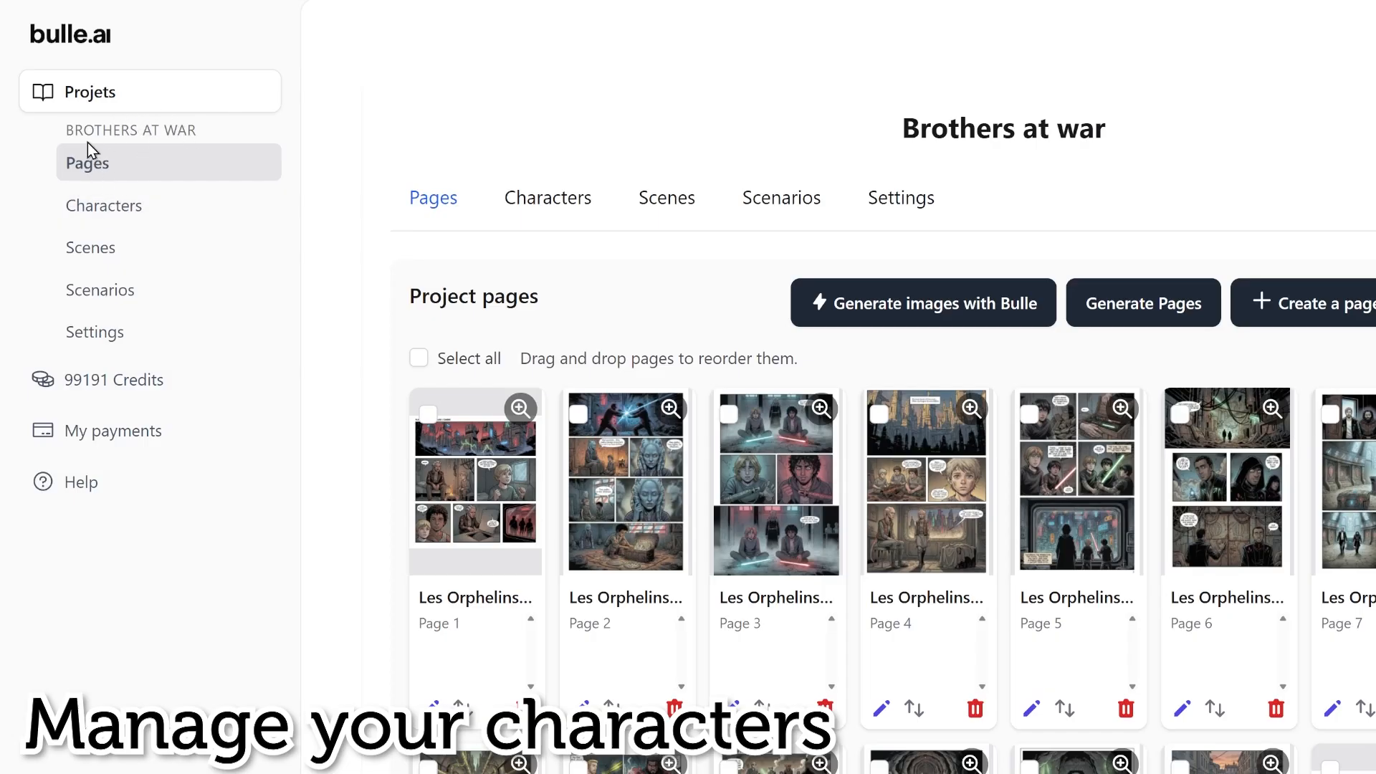
Step: Begin adding a new character to the project and read through the prompt template that turns a source image into a description
click(113, 205)
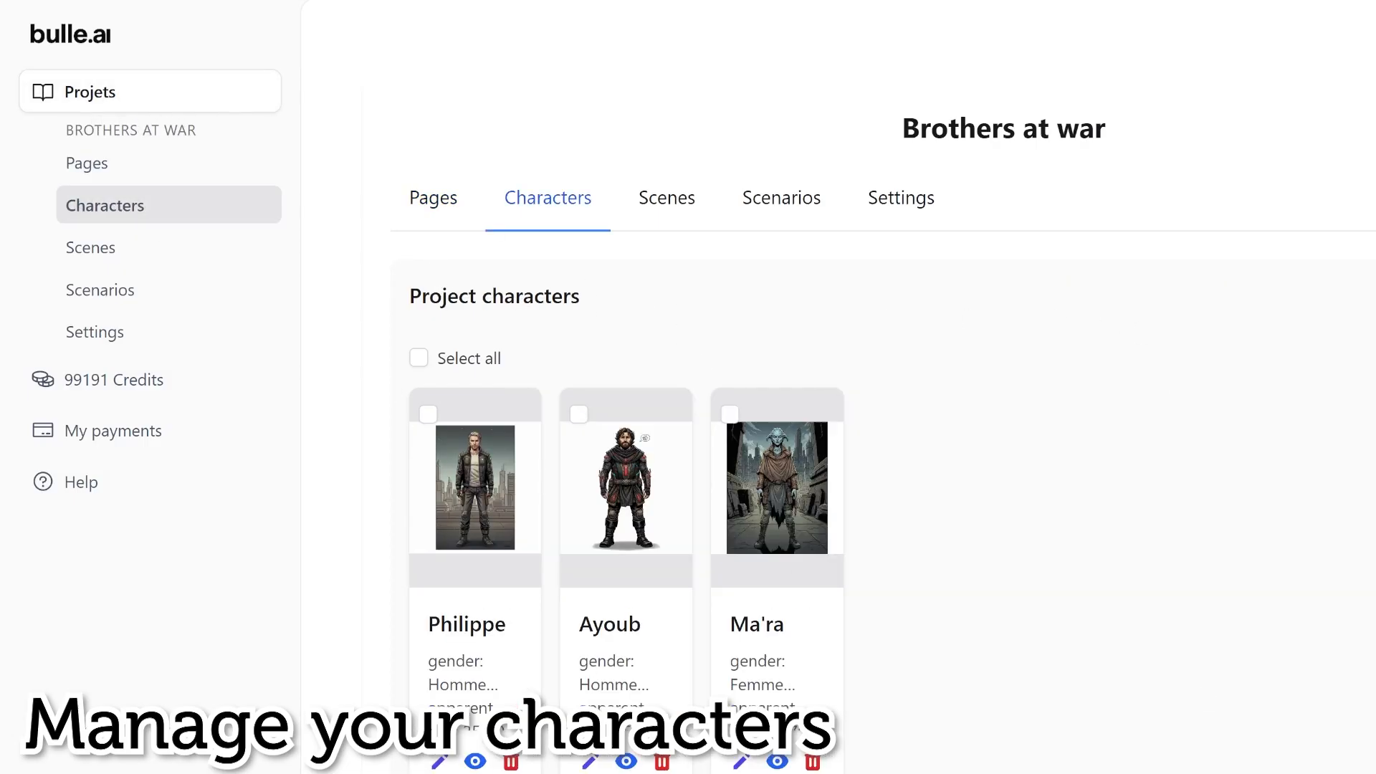
click(1198, 321)
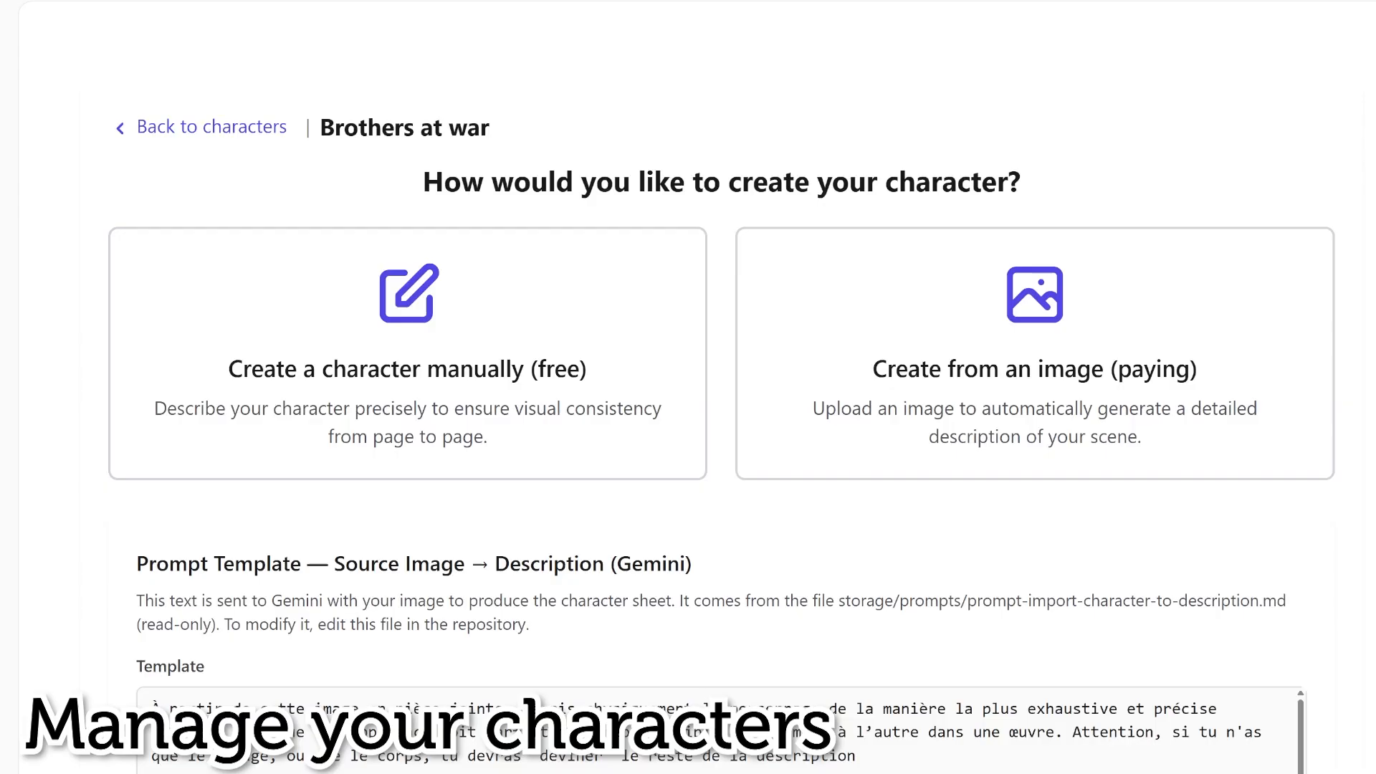
scroll(805, 347, down, 3)
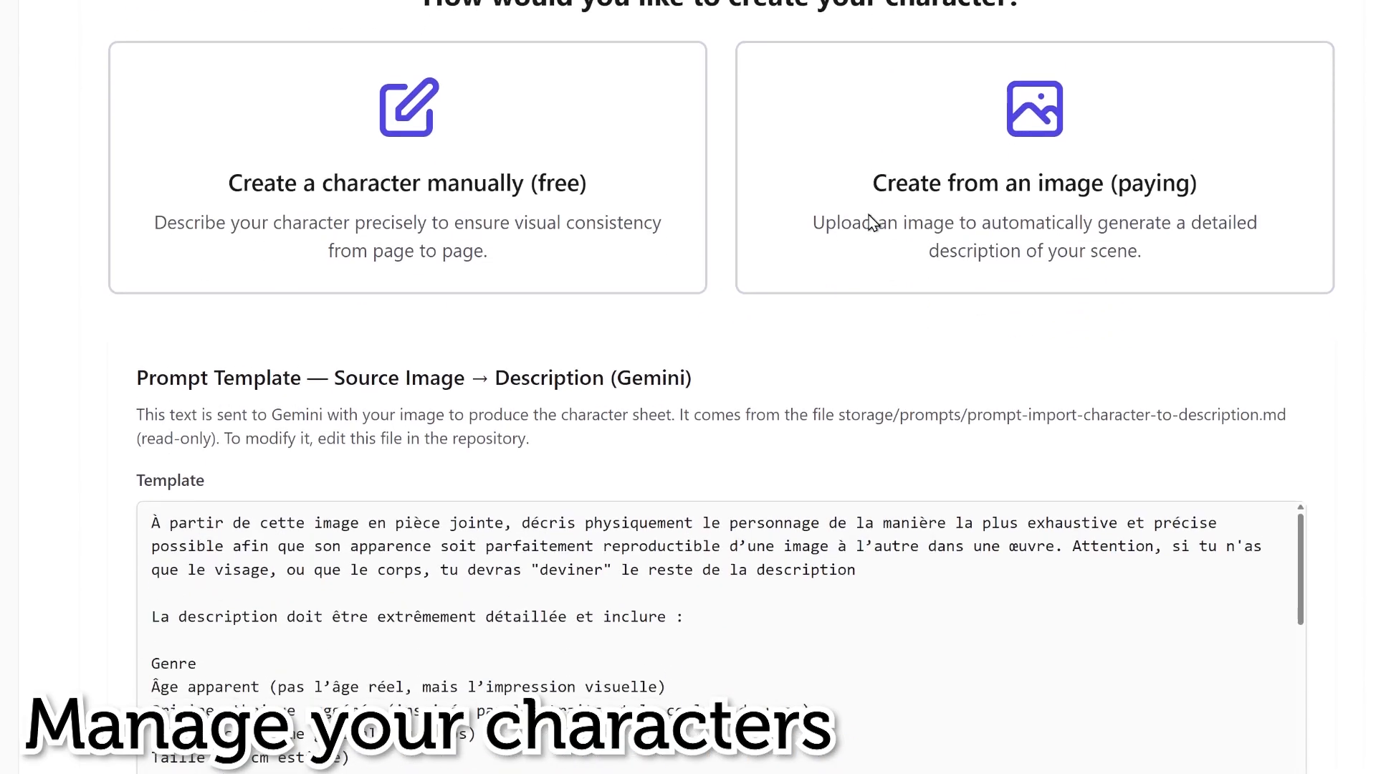
scroll(872, 221, up, 1)
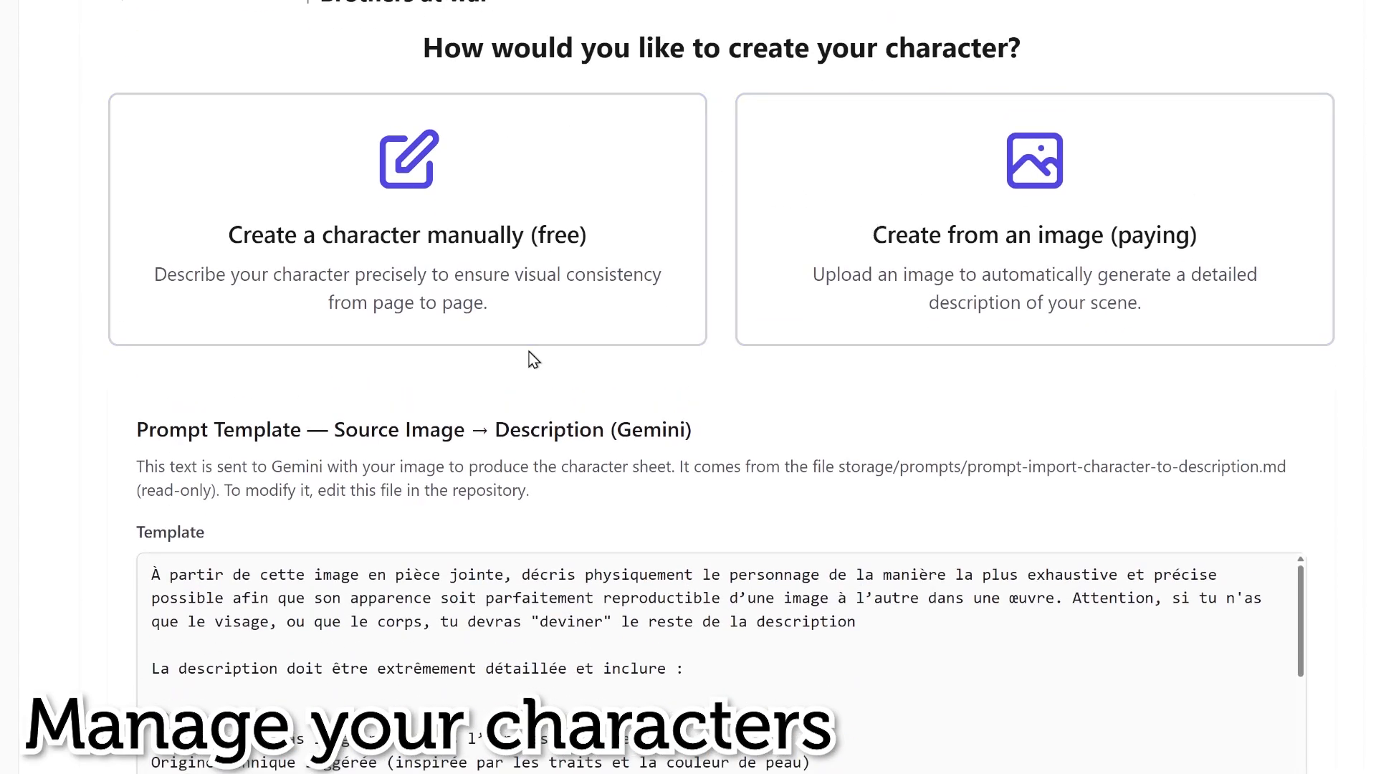
scroll(532, 354, down, 2)
scroll(425, 473, down, 3)
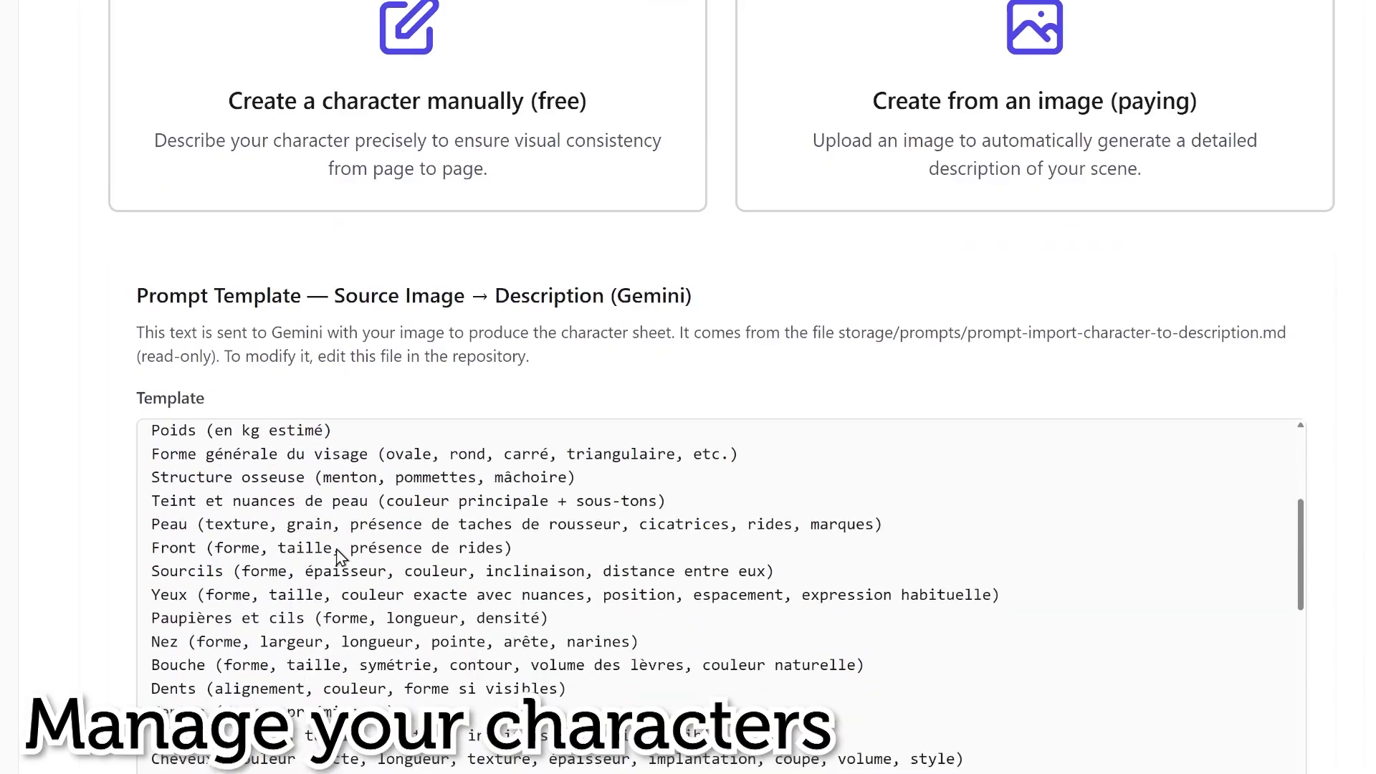
scroll(407, 509, up, 4)
scroll(511, 356, up, 3)
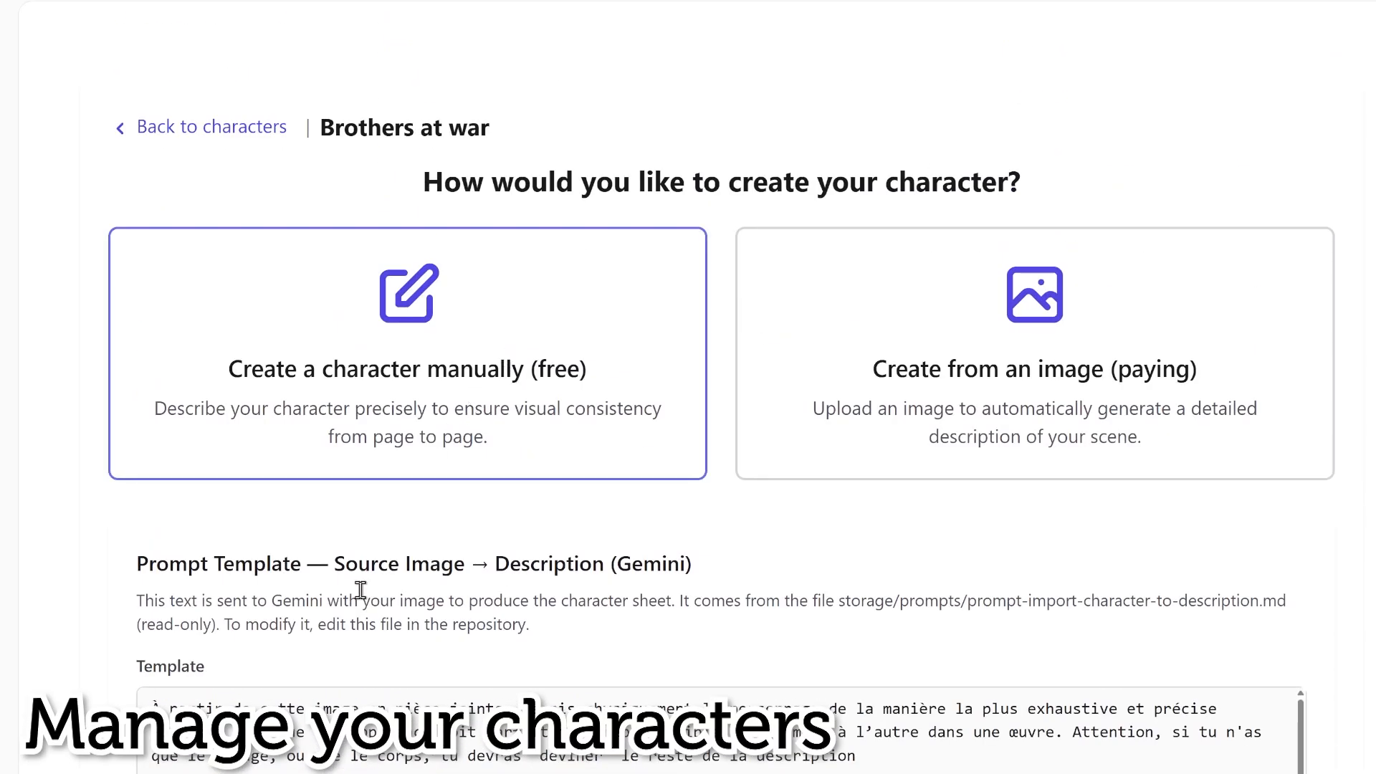
Step: Capture a portrait of Donald Trump from the Google results and create the character "Donald Trump" from that source image, SNAG-0733.png
click(376, 758)
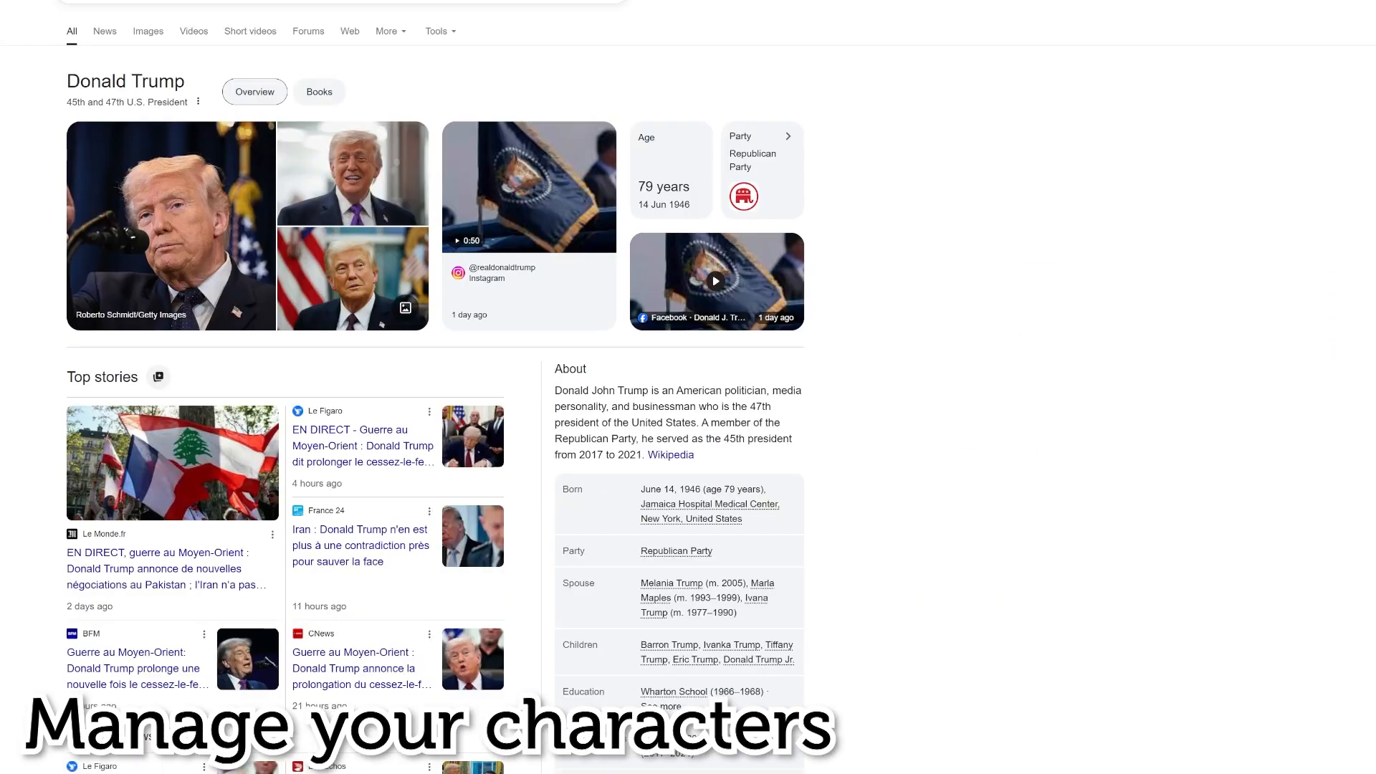
drag(72, 122, 270, 327)
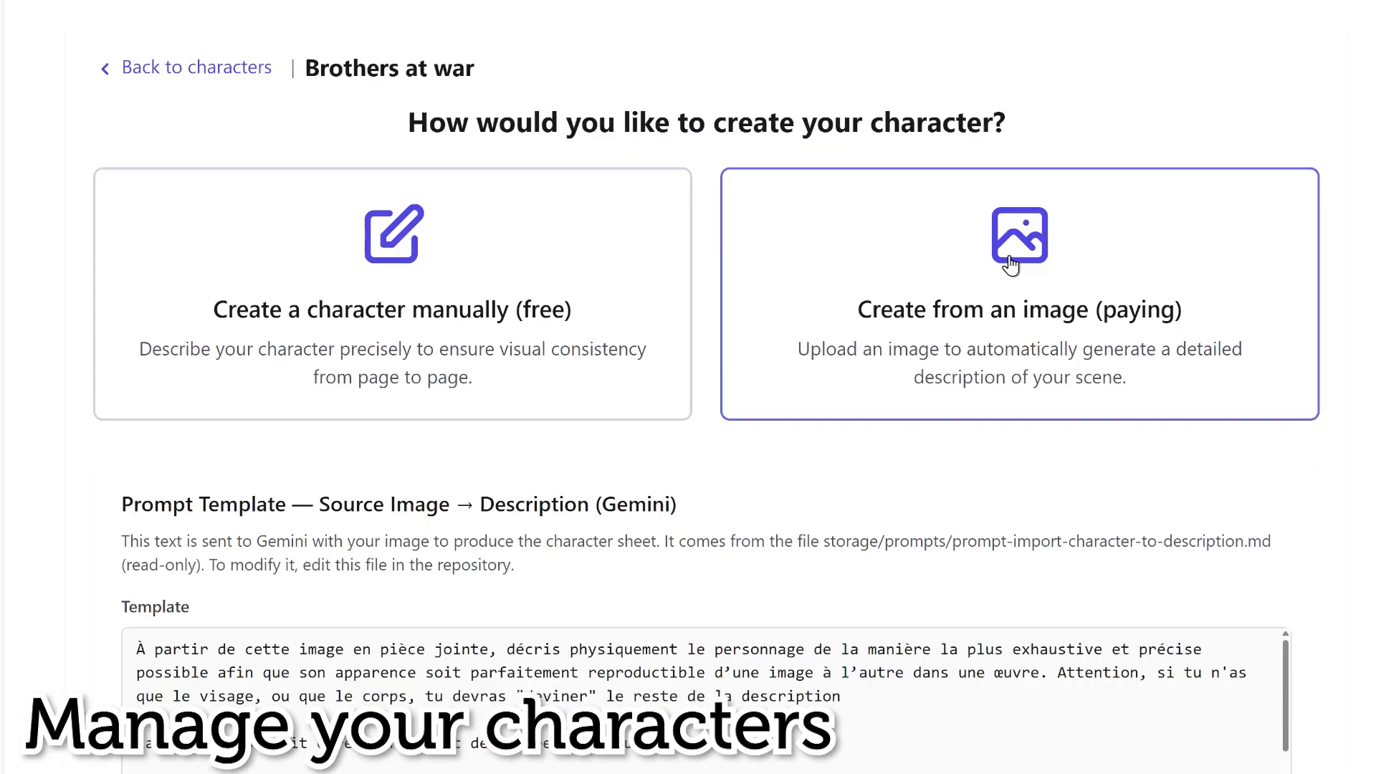
click(1010, 266)
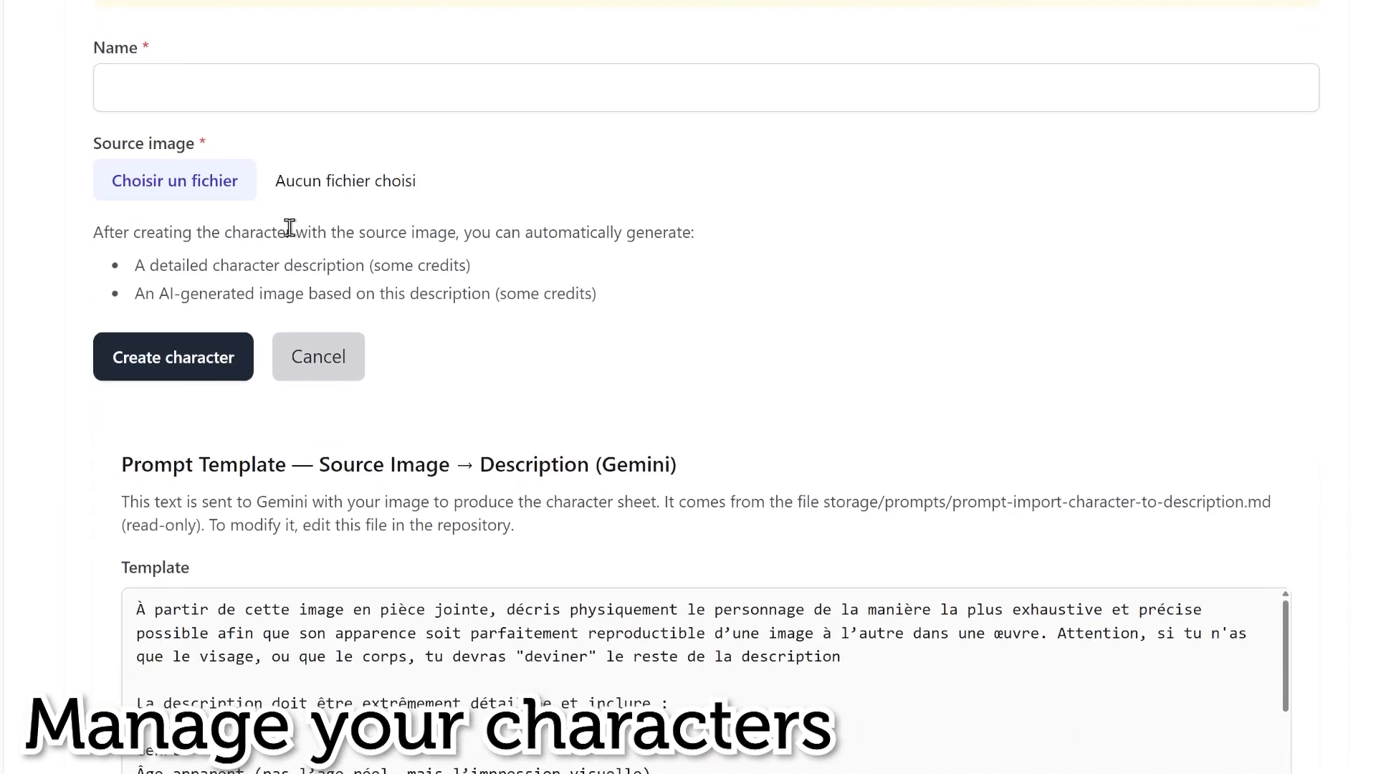
click(402, 181)
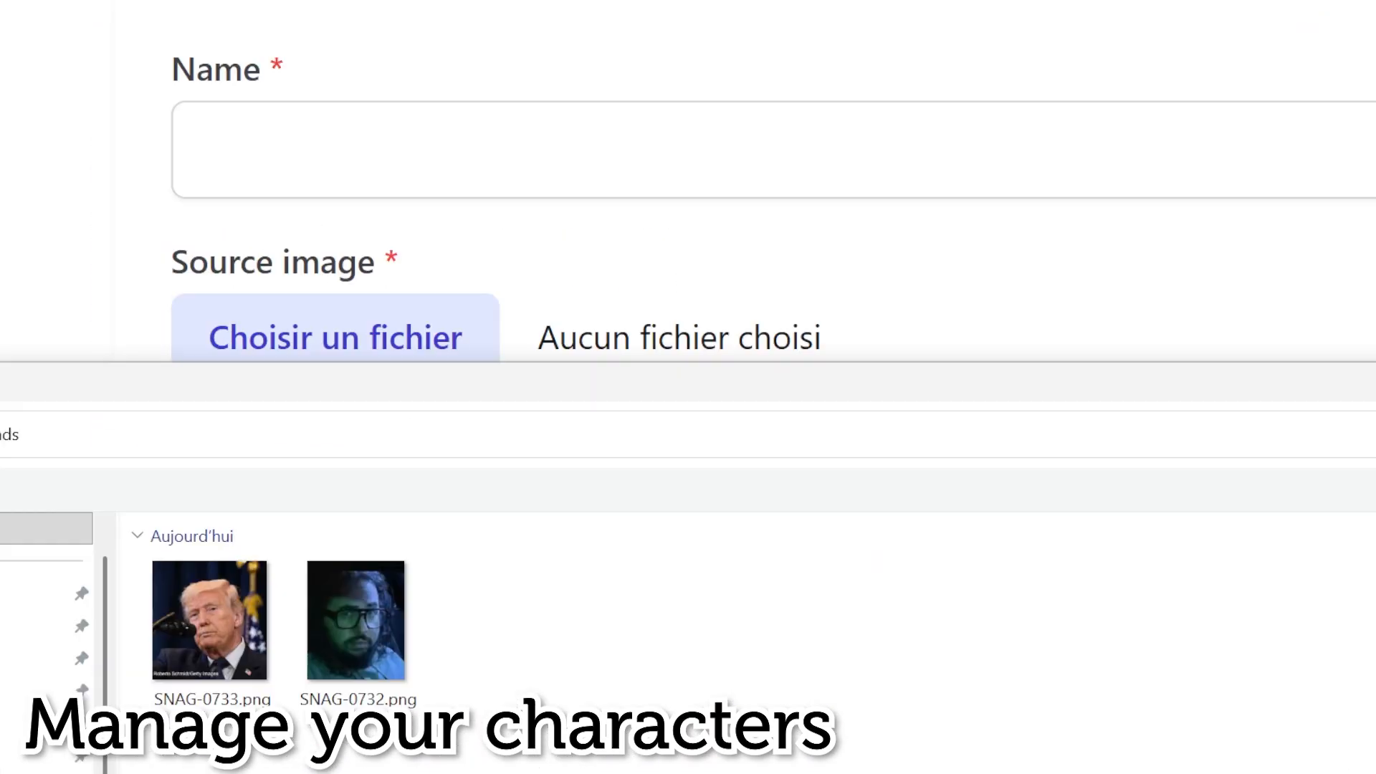
double_click(212, 614)
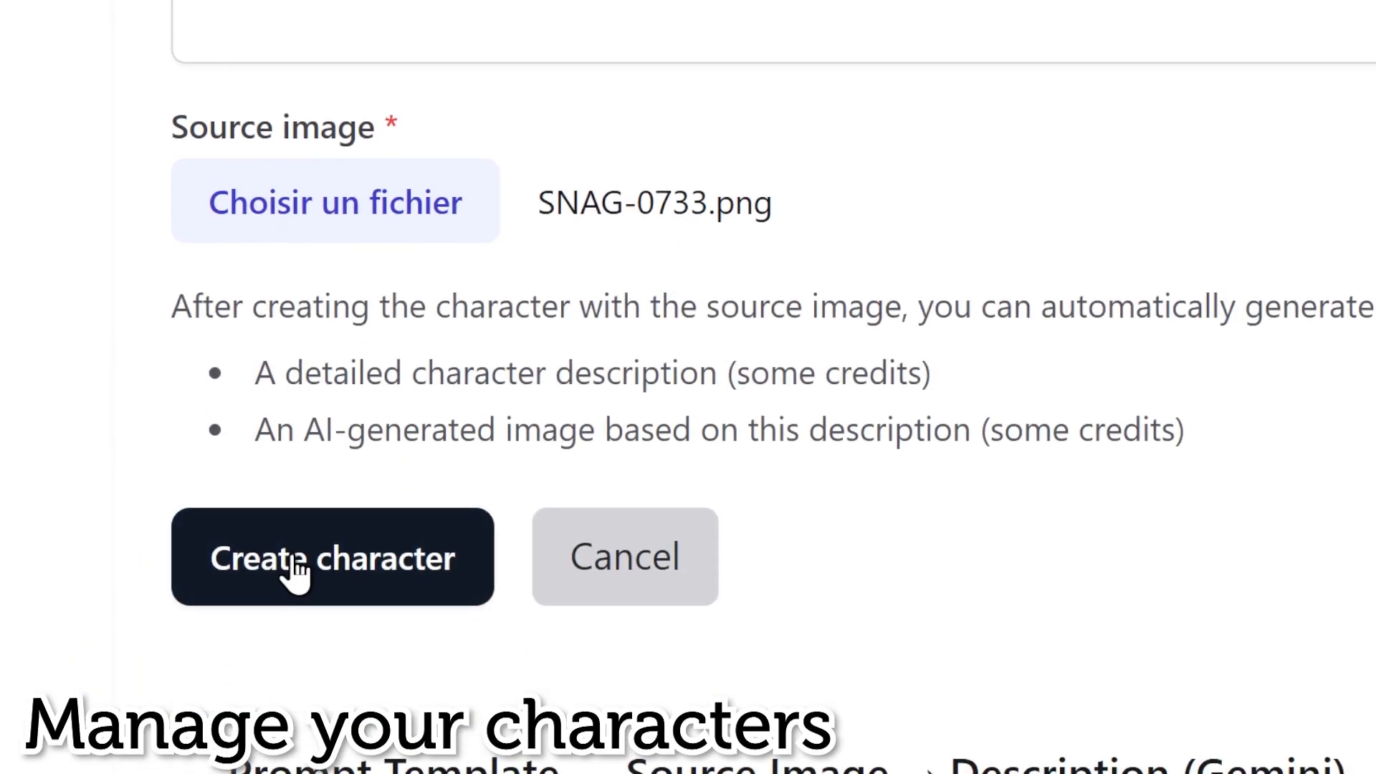
click(297, 703)
click(1223, 3)
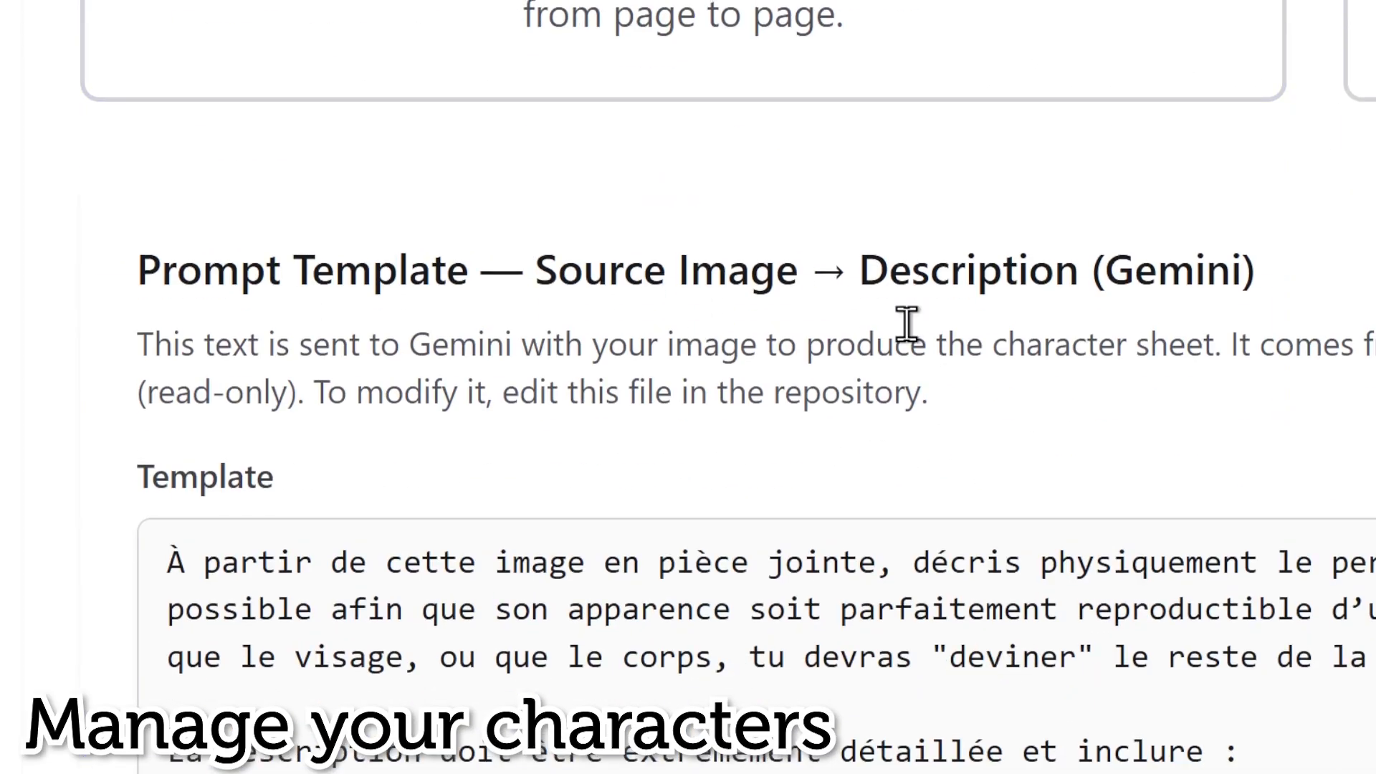
Step: Enlarge the Donald Trump character's description text and read through its physical and clothing details
scroll(906, 322, down, 1)
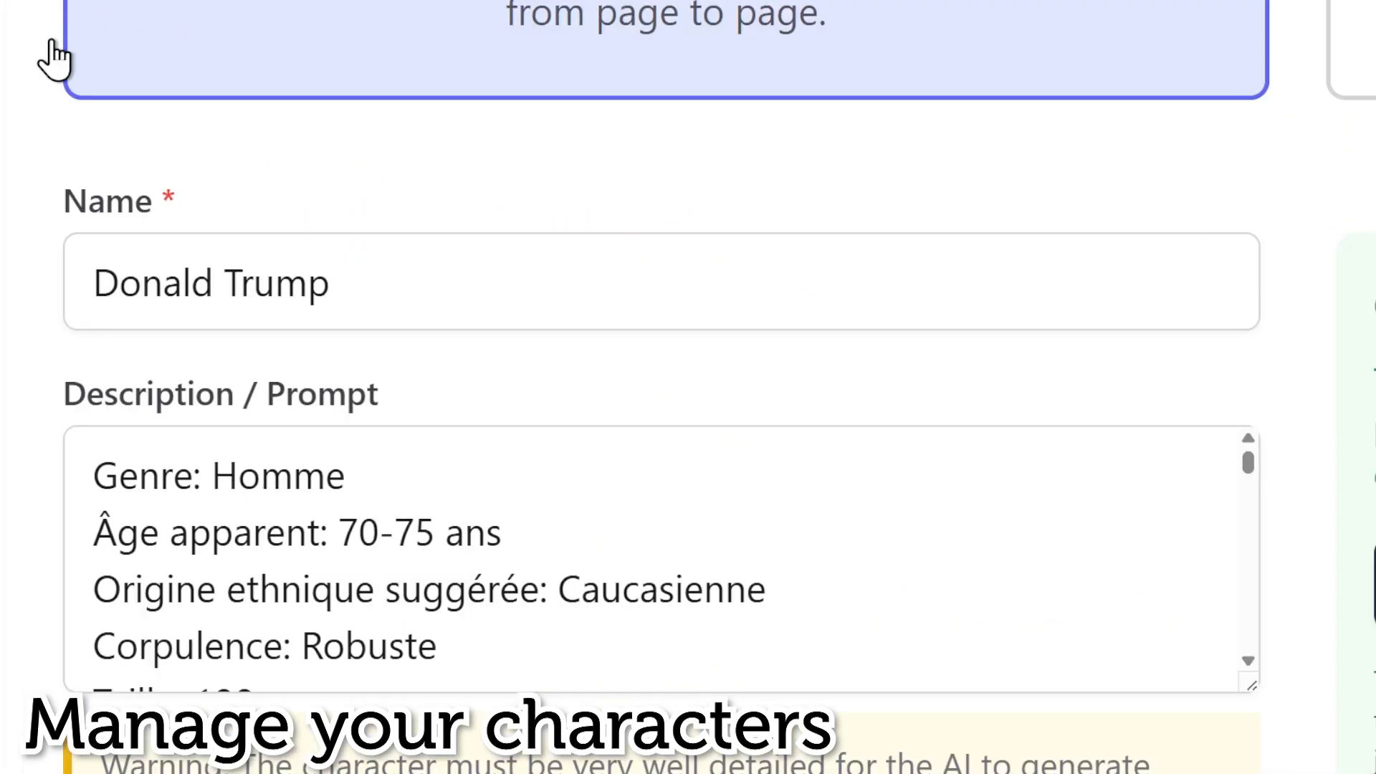
scroll(41, 93, down, 2)
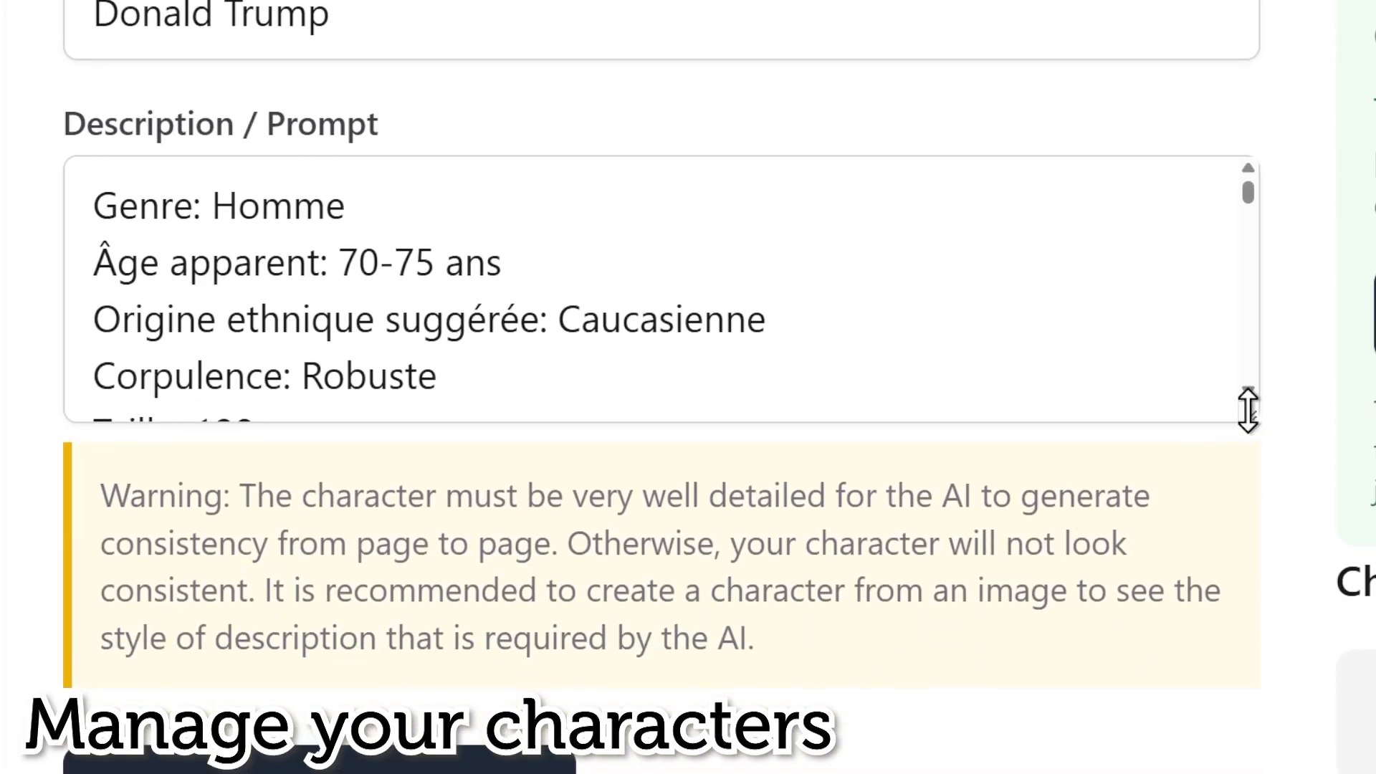
drag(1248, 410, 1241, 740)
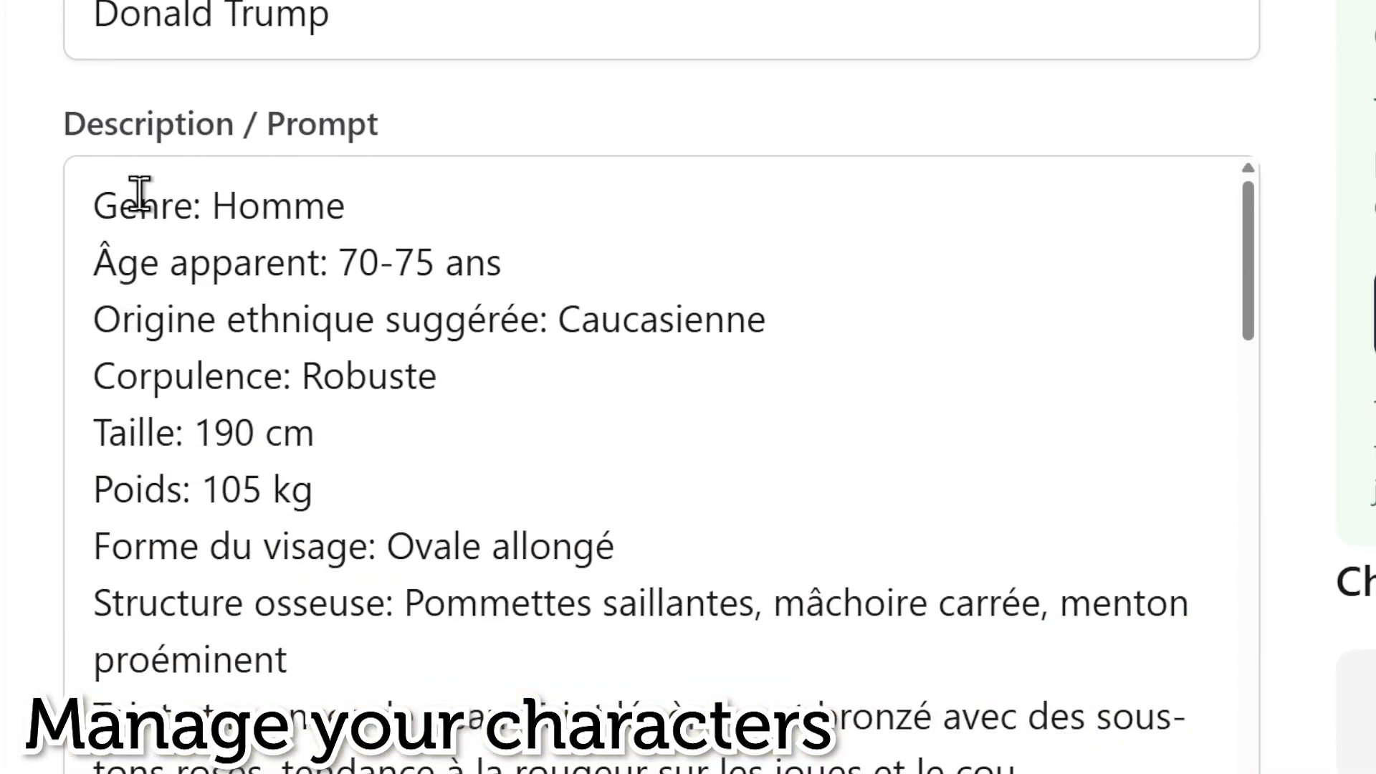
drag(140, 192, 420, 338)
click(215, 423)
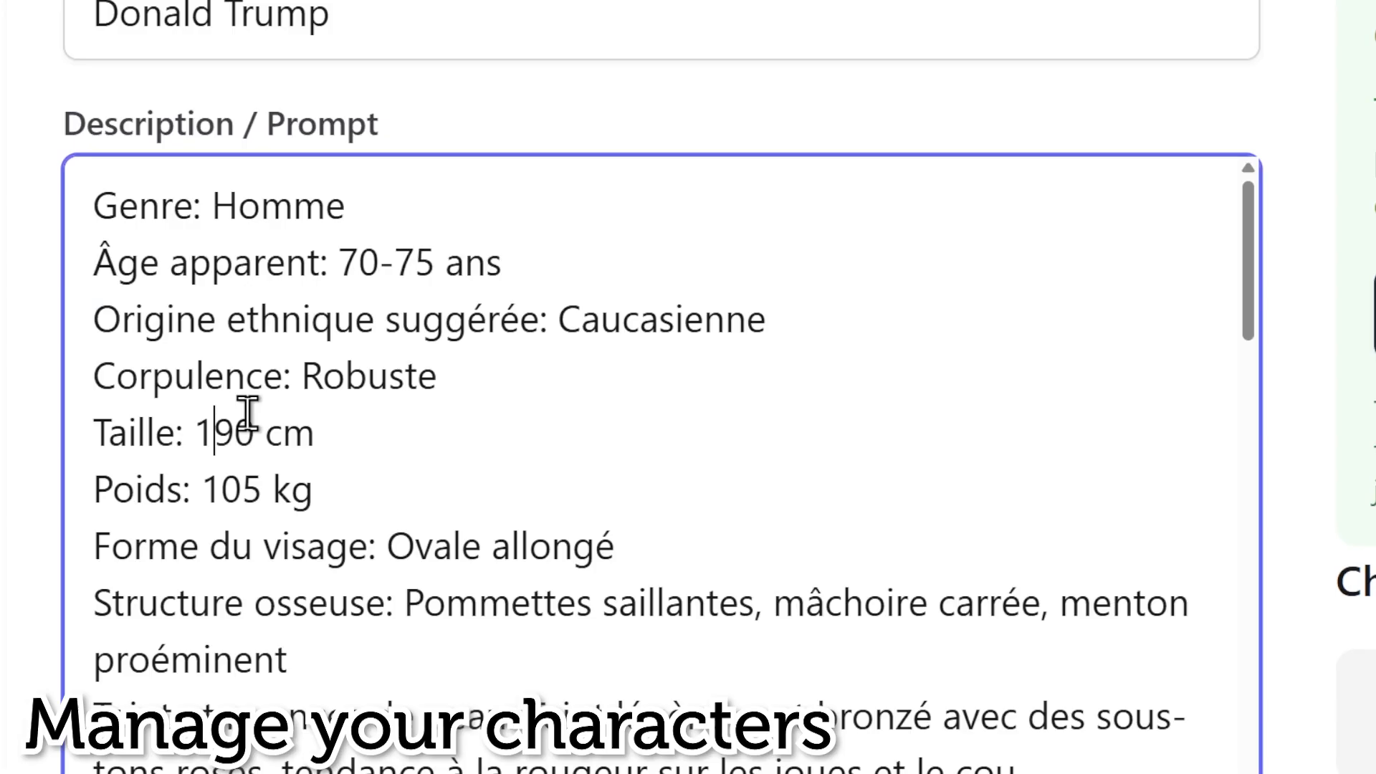
scroll(319, 405, down, 2)
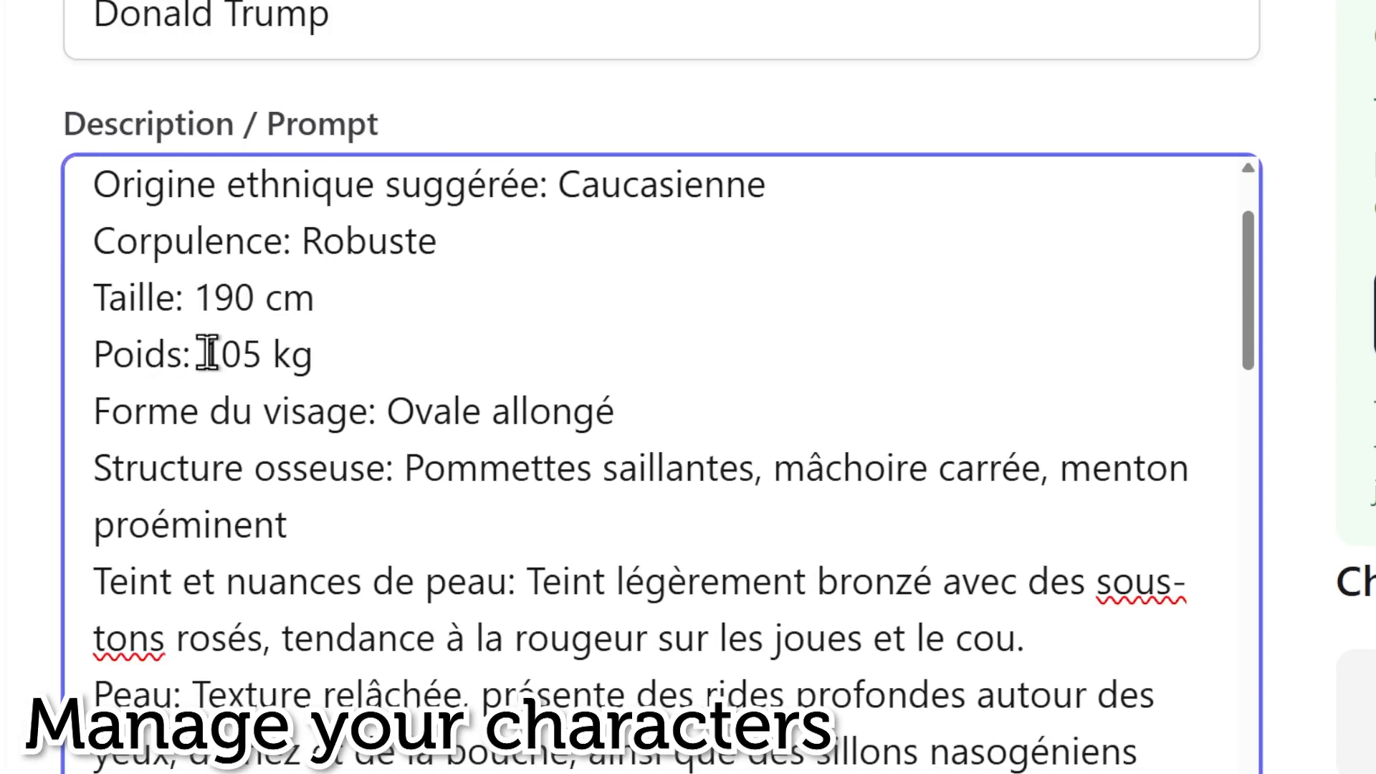
scroll(679, 372, down, 7)
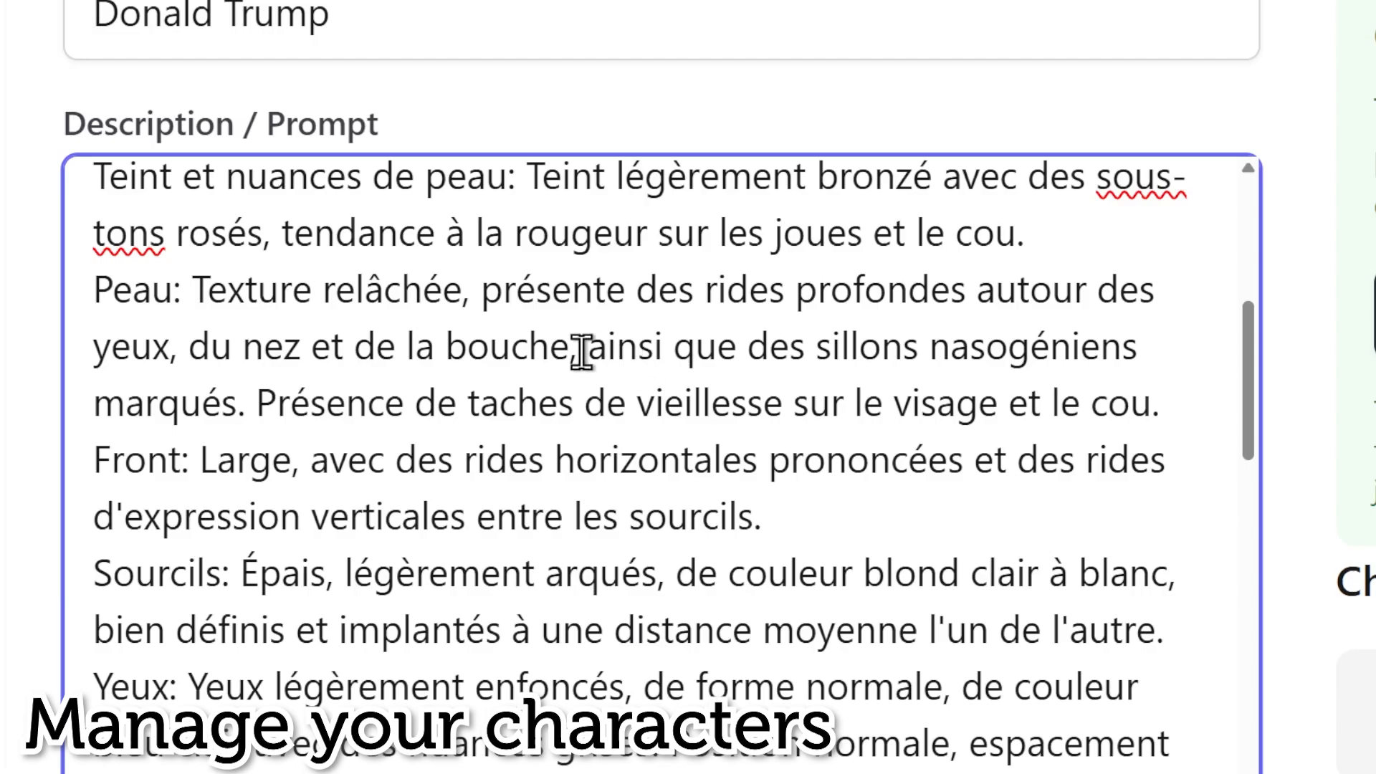
scroll(582, 353, down, 12)
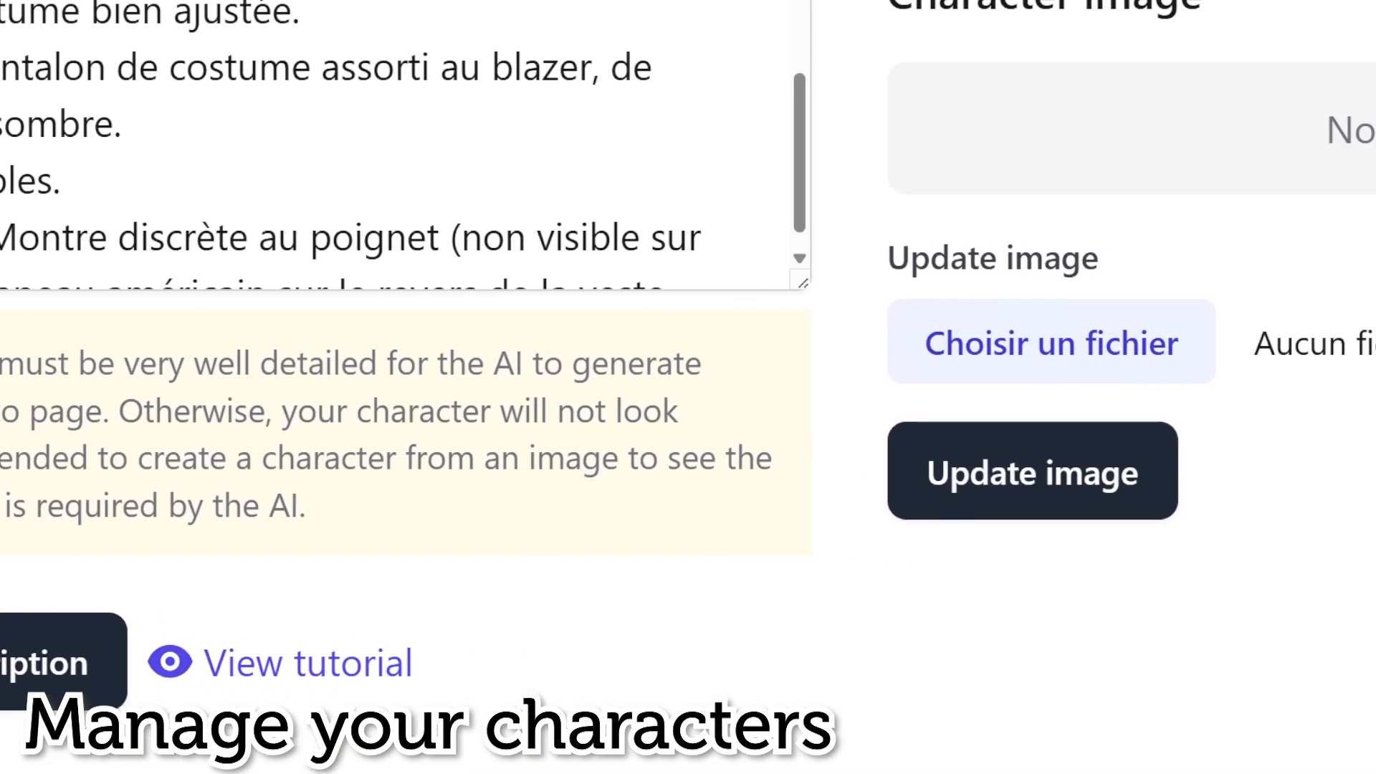
Step: Generate the Donald Trump character's image with Bulle, accepting the credit charge, and save it as the character image
click(980, 328)
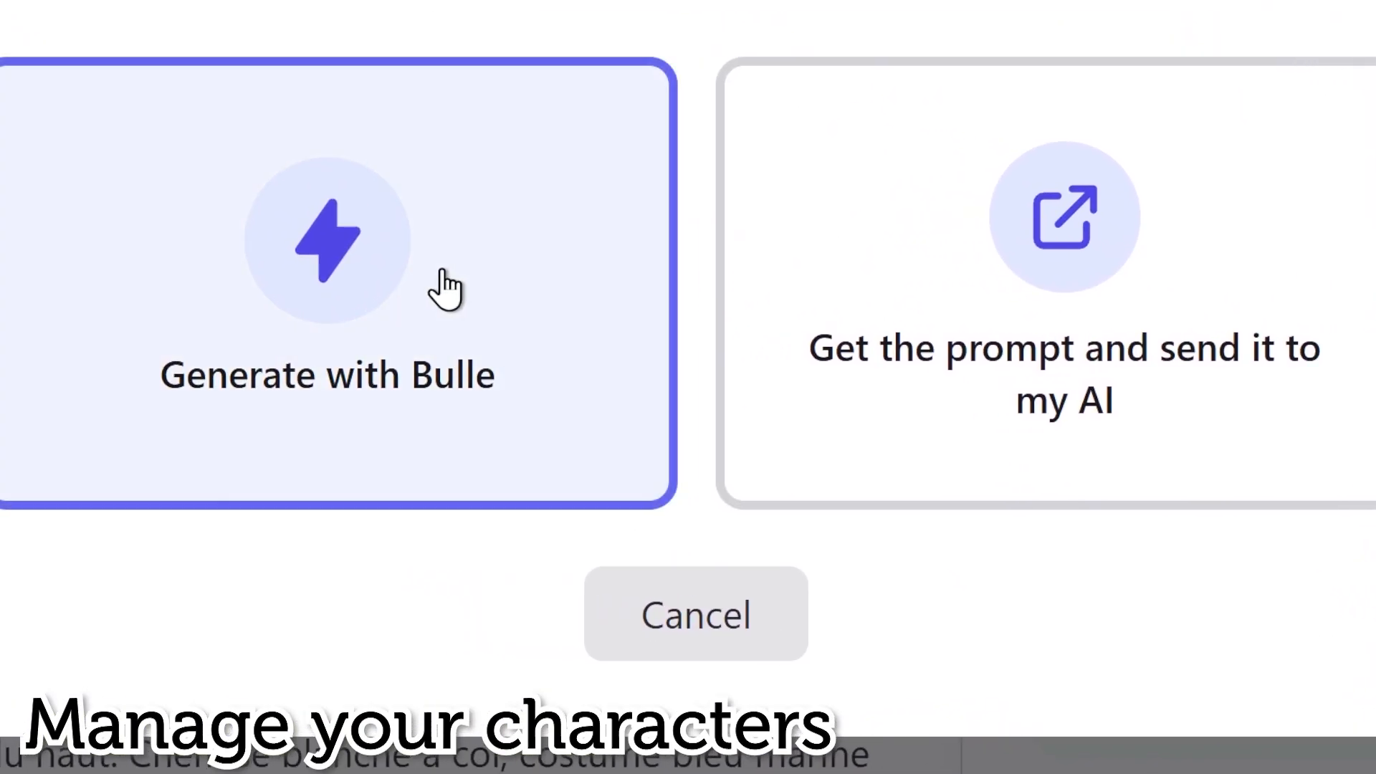
click(254, 272)
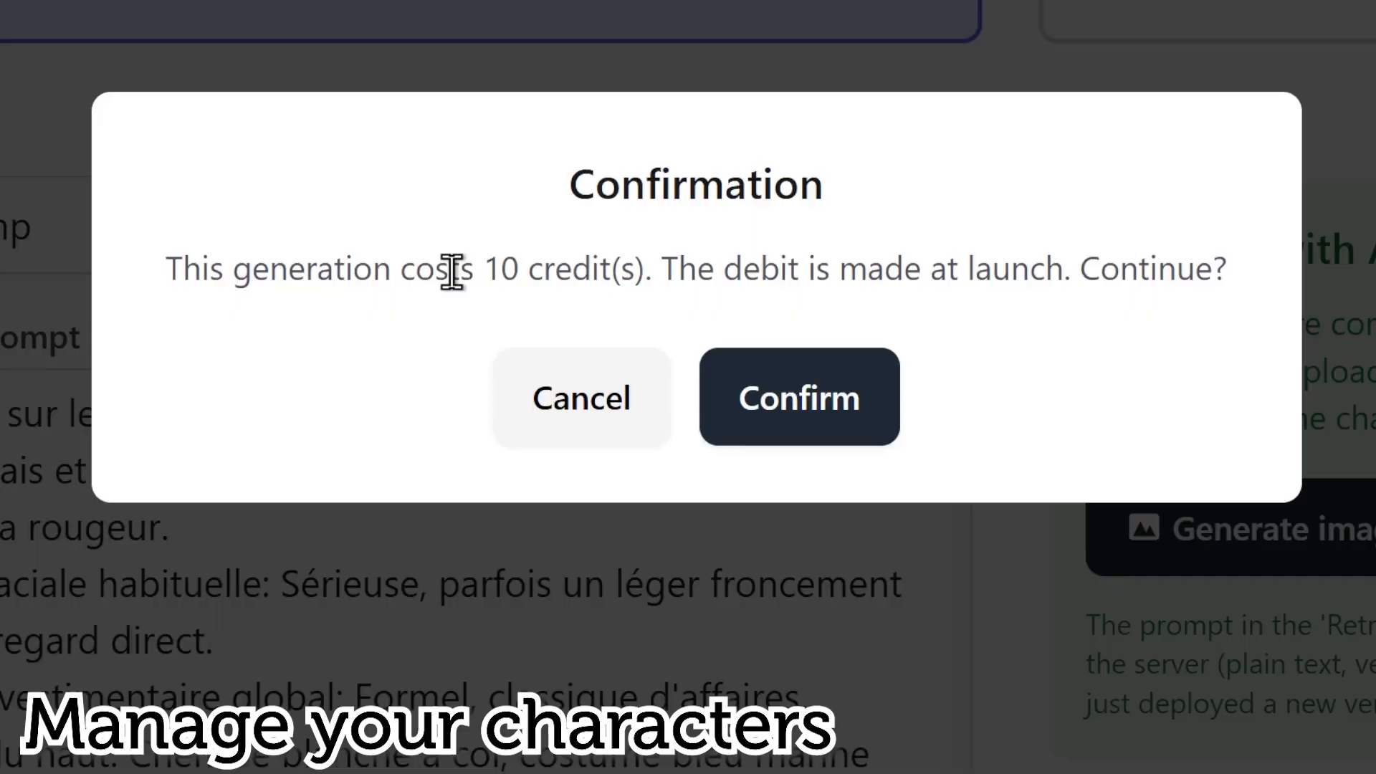
click(777, 436)
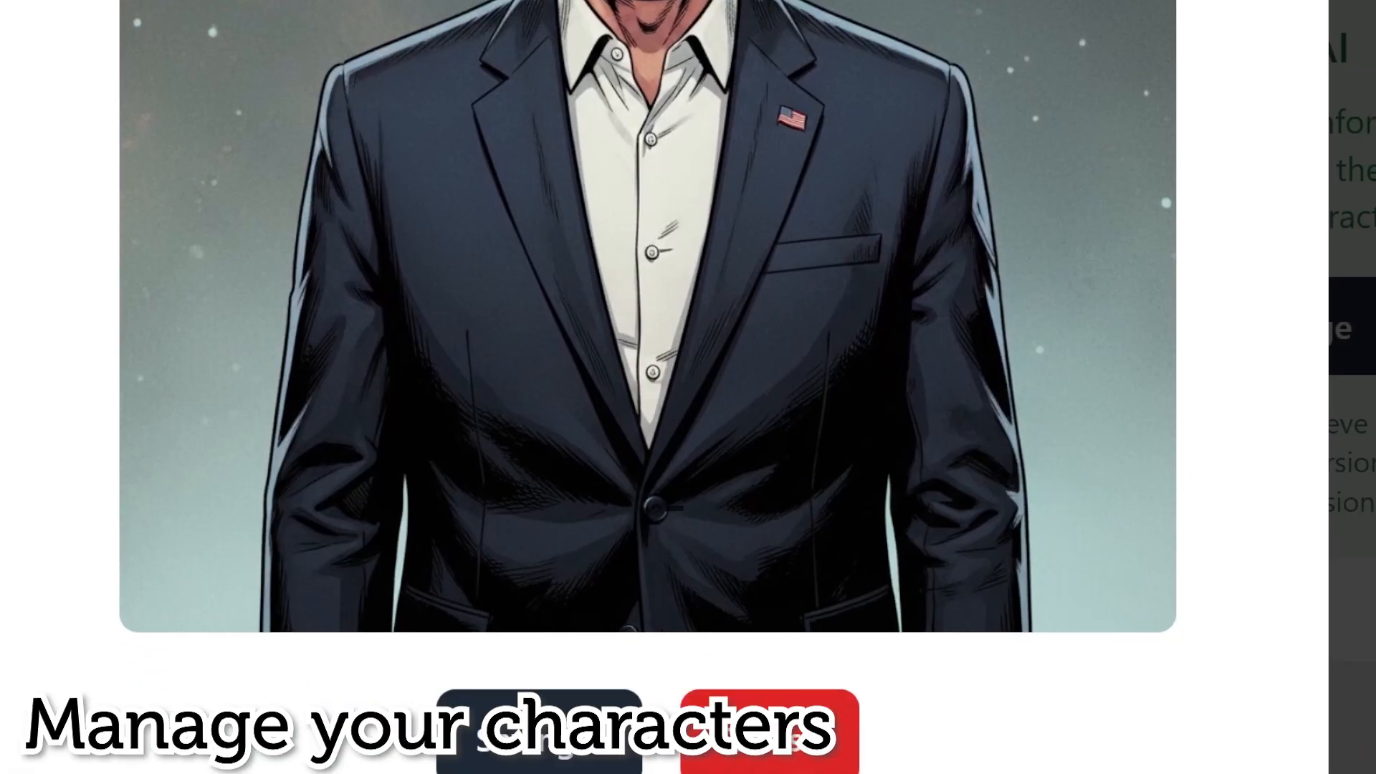
click(553, 593)
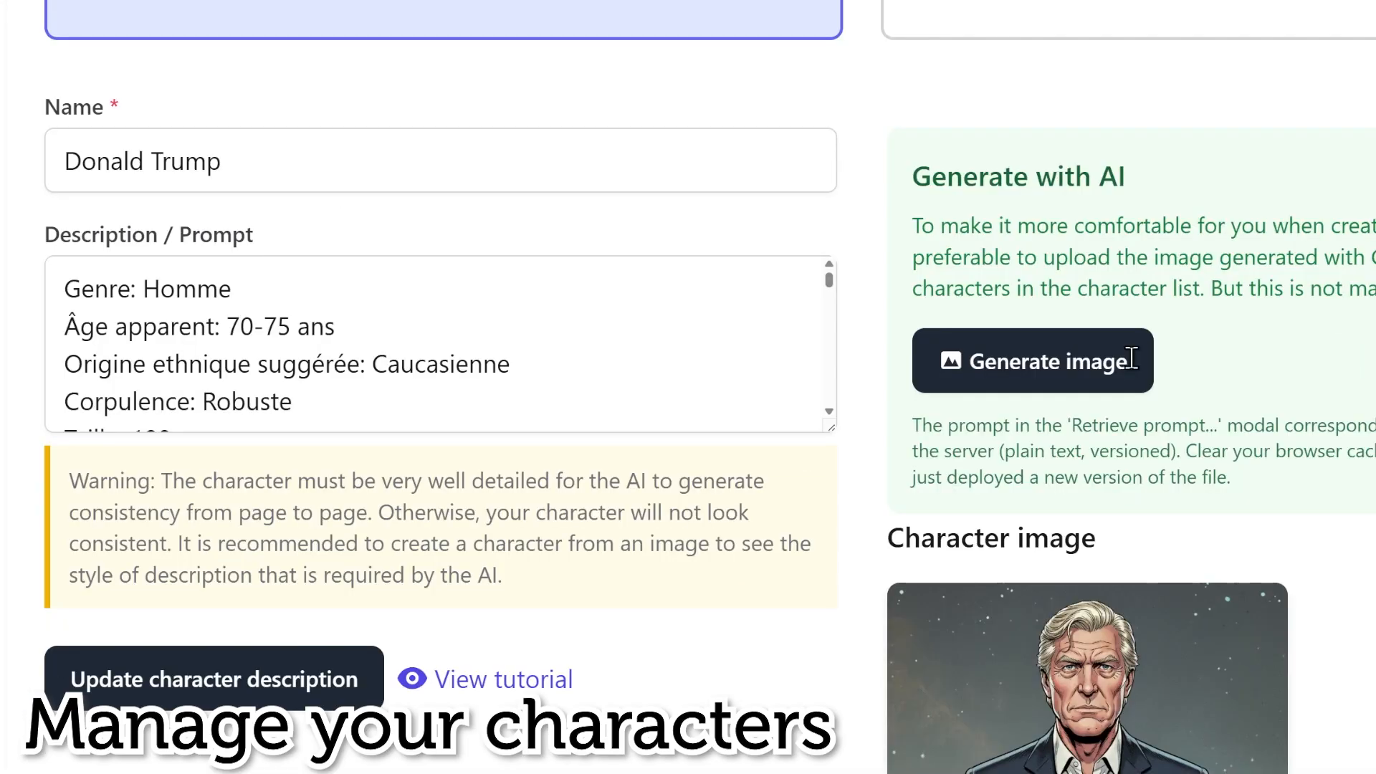
scroll(1140, 344, down, 3)
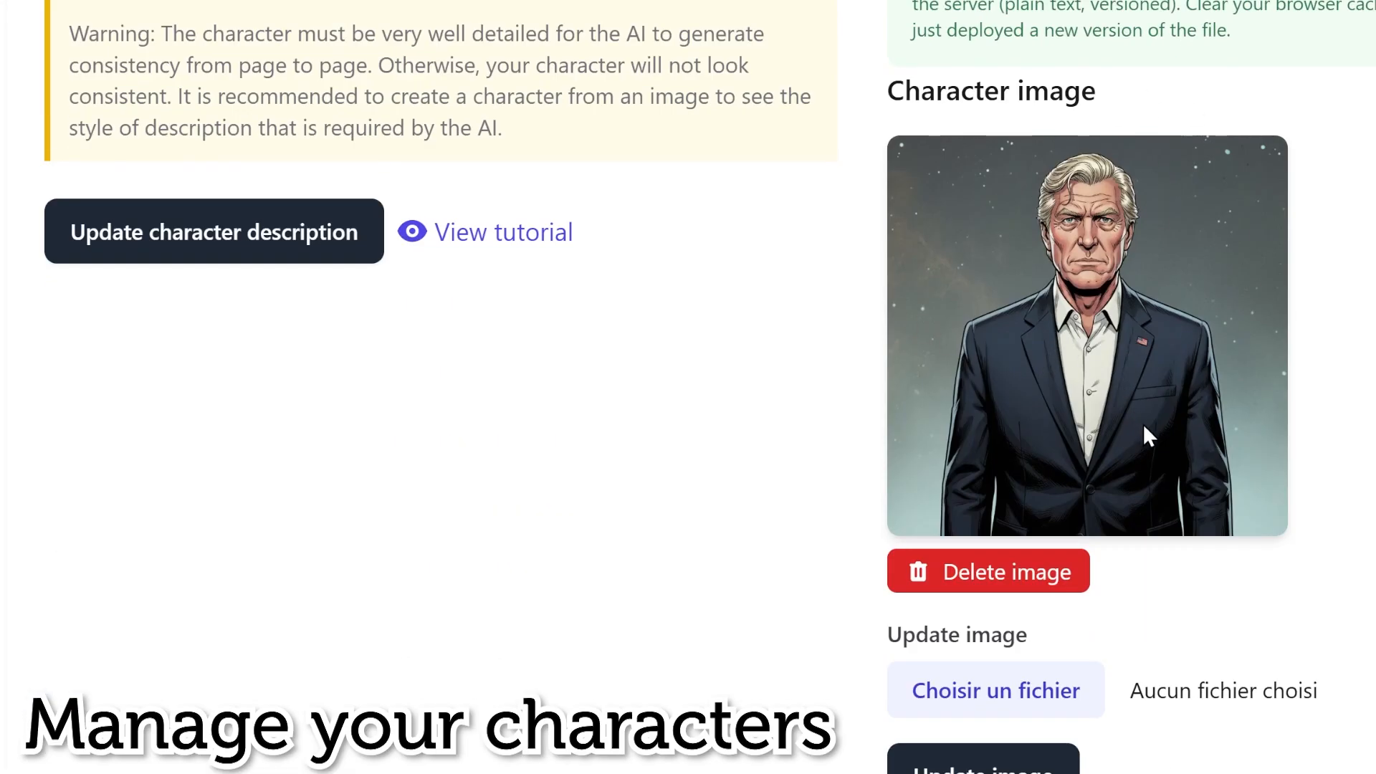
scroll(1143, 423, up, 5)
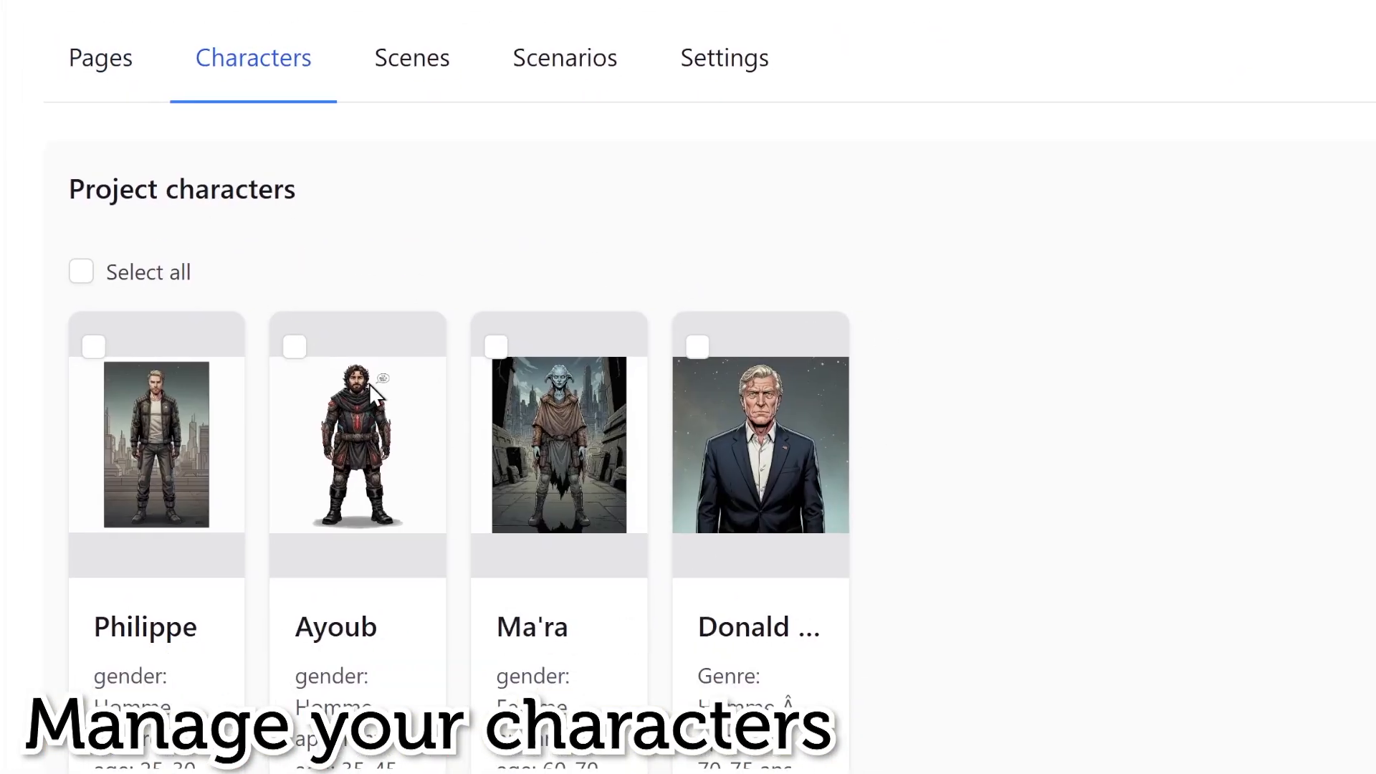
Step: From the project's pages, set up an AI page generation with the brief "La rencontre entre Donald Trump, Ayoub et Philippe"
click(95, 71)
scroll(666, 634, down, 7)
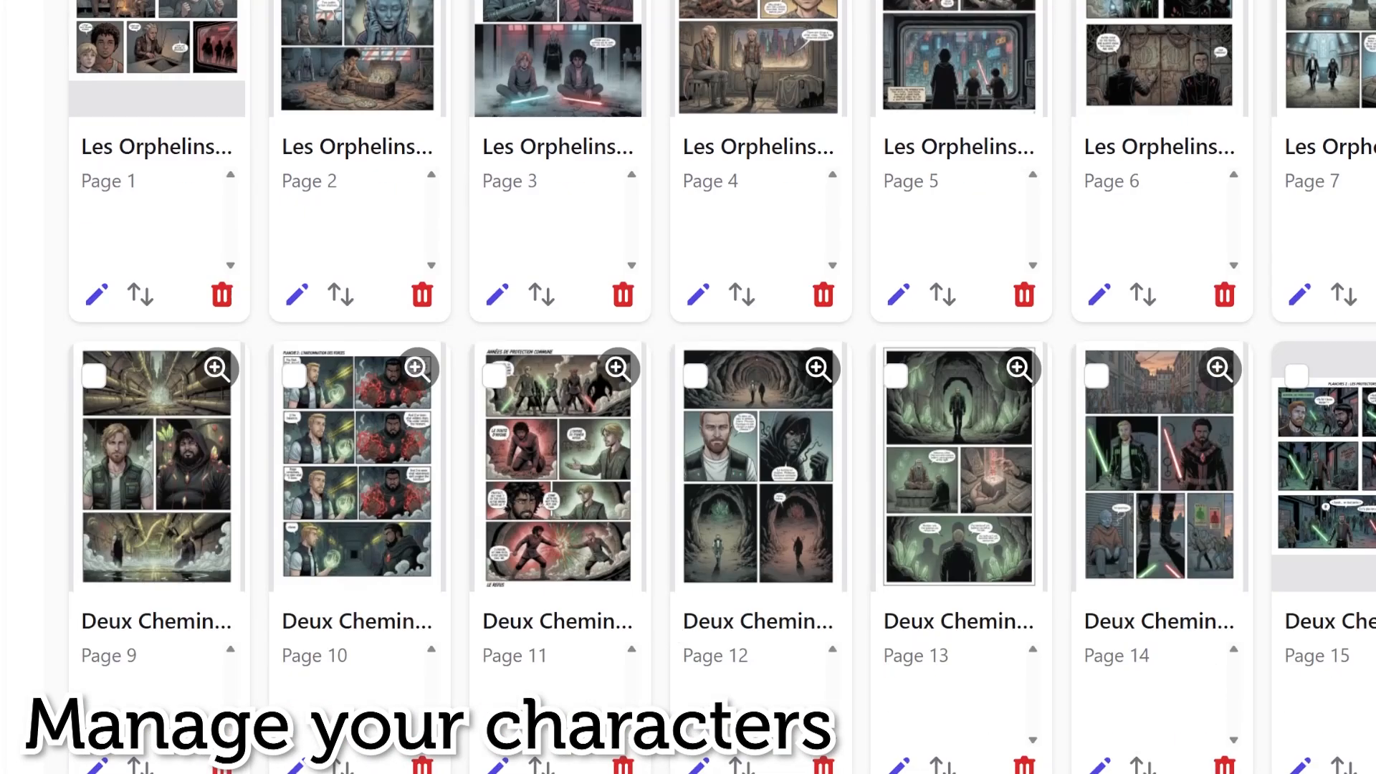
scroll(954, 527, up, 8)
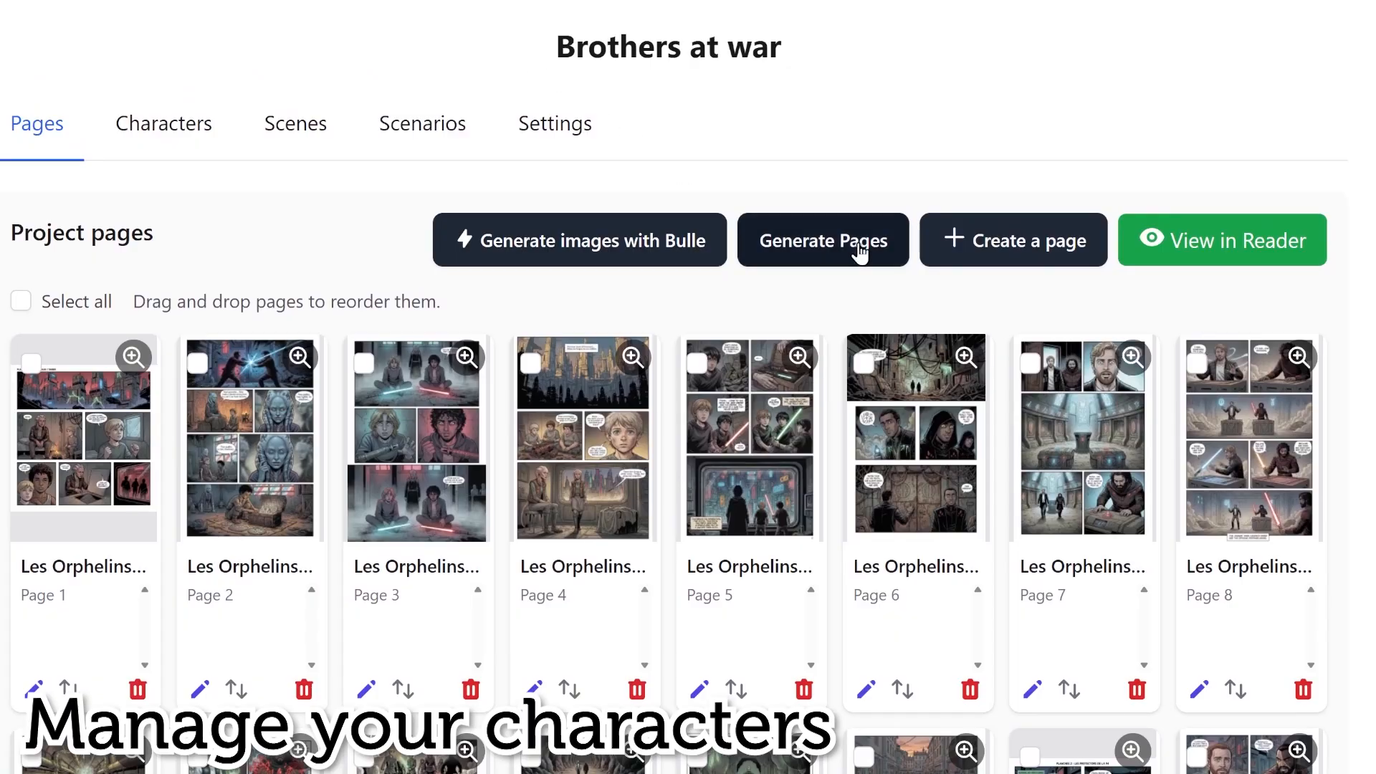
click(814, 239)
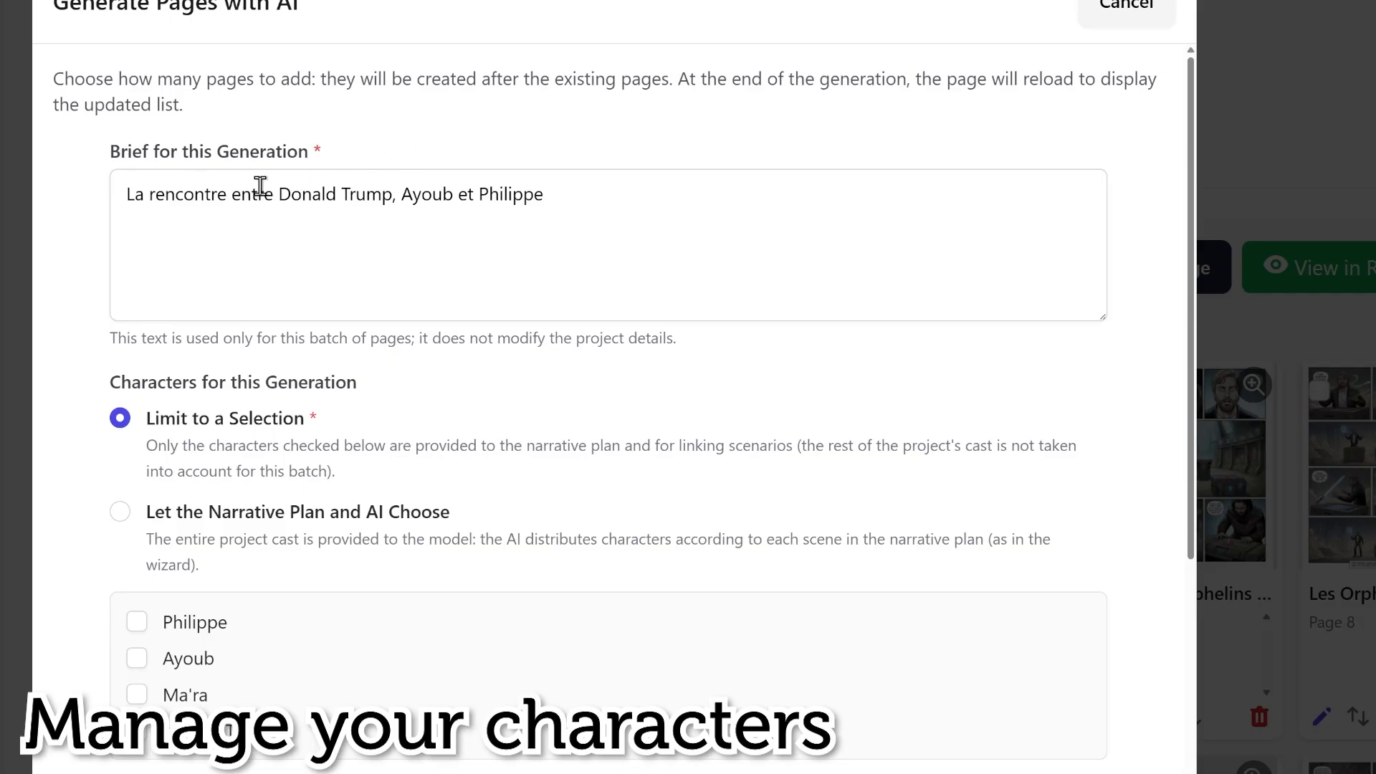
drag(278, 194, 572, 199)
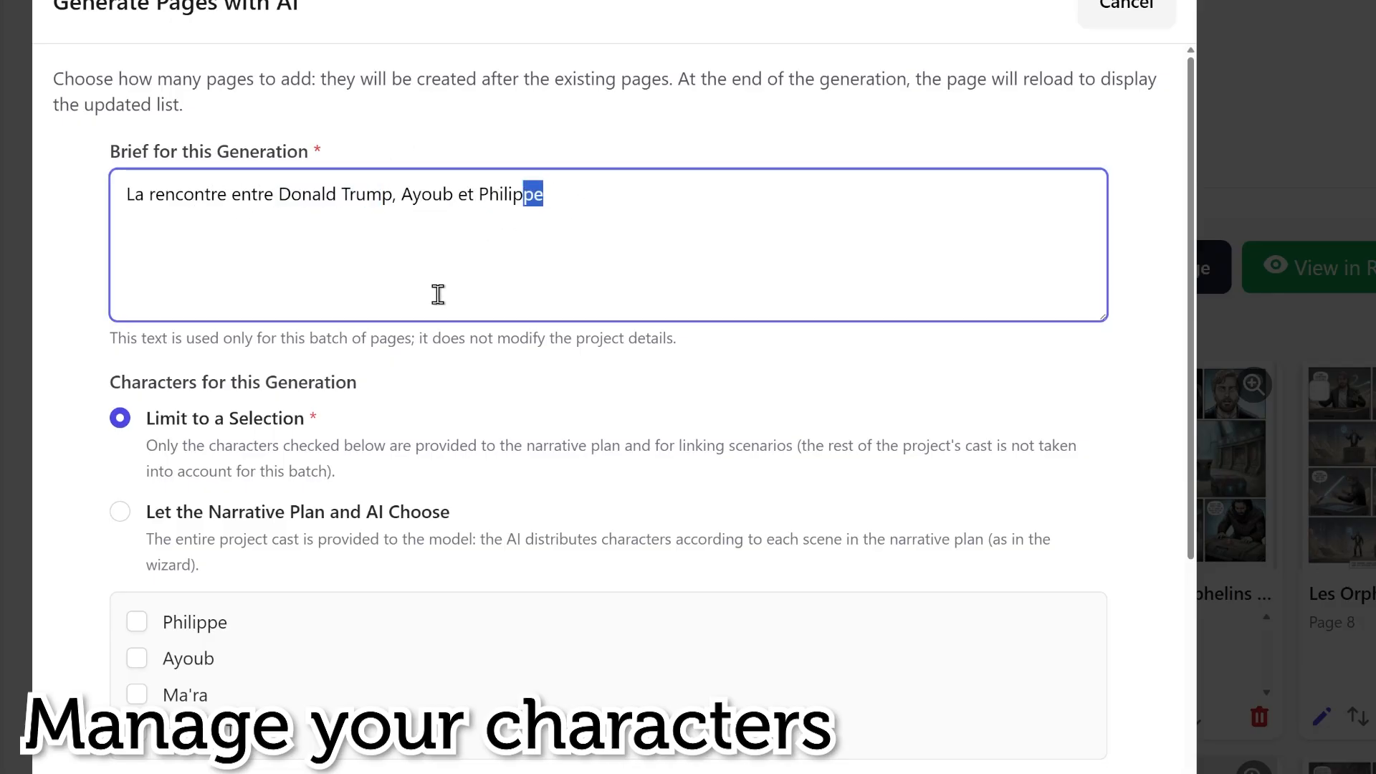
Step: Limit the generation to the characters Philippe, Ayoub and Donald Trump and set it to 4 pages
scroll(328, 356, down, 5)
click(190, 259)
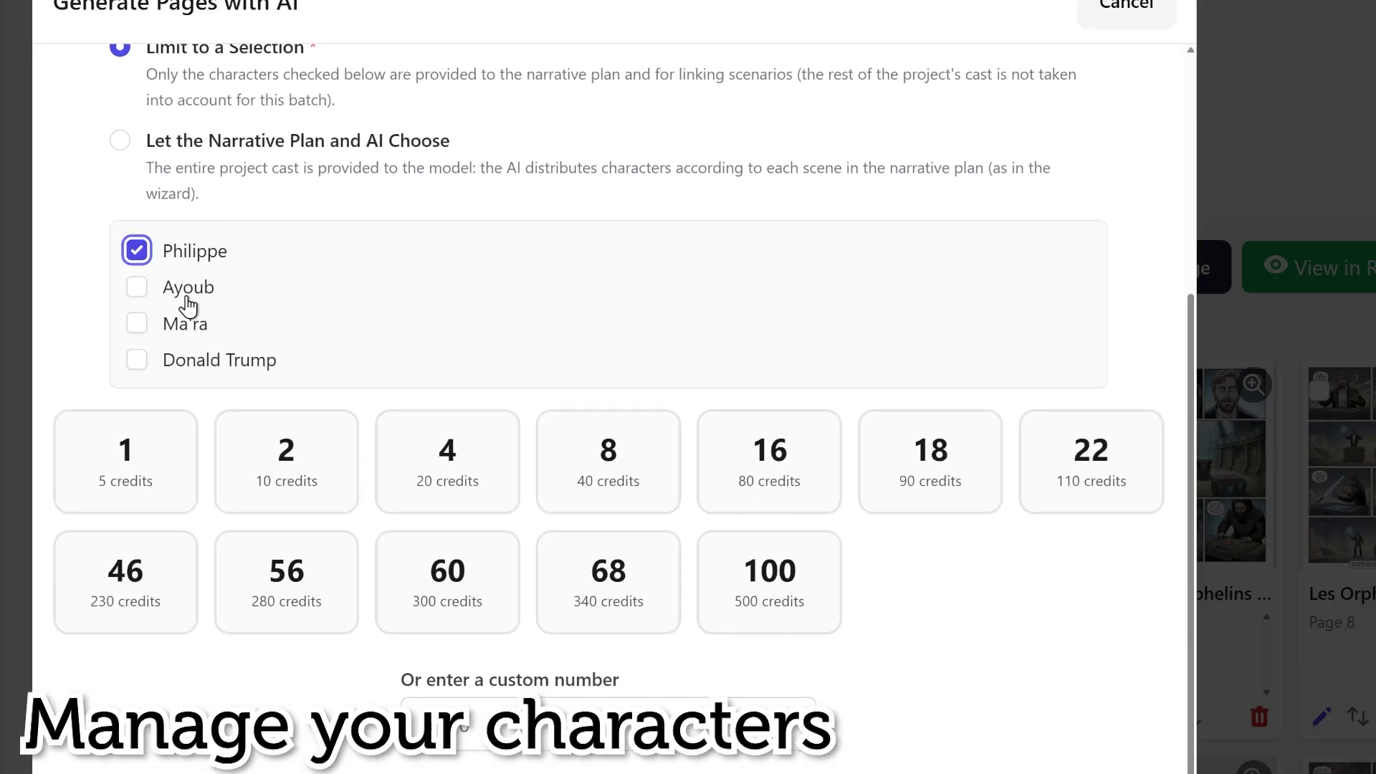
click(189, 300)
click(213, 367)
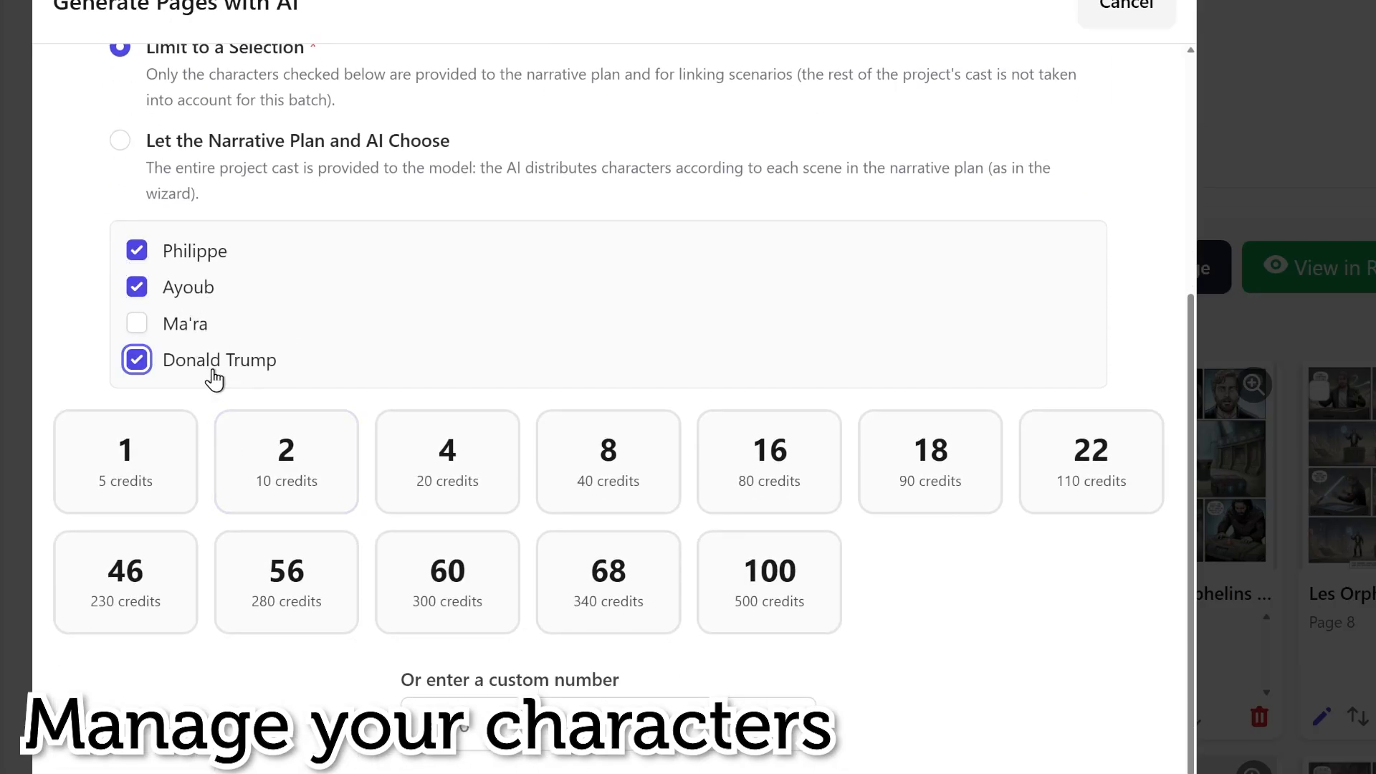
click(454, 493)
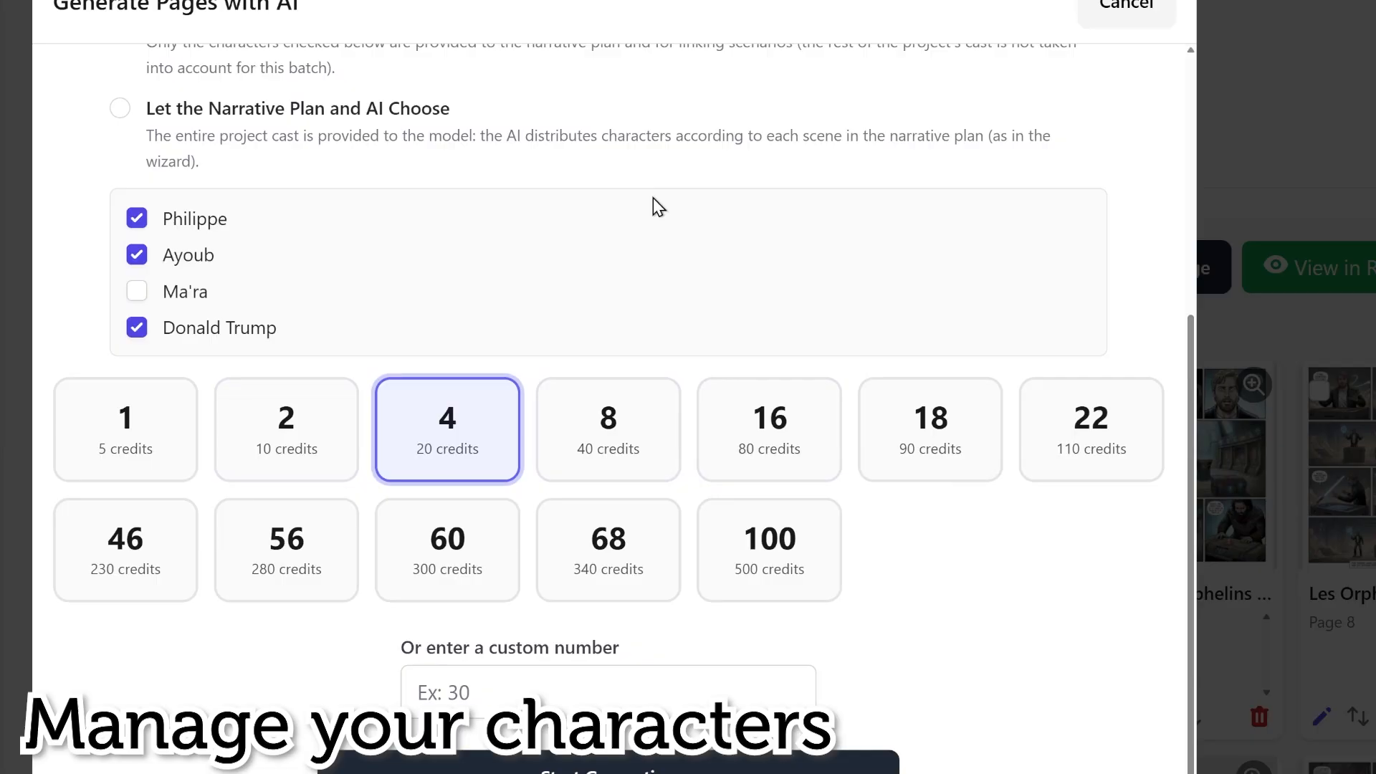
Step: Launch the page generation with automatic page images and the option without bubbles, then view the new pages in the project
scroll(655, 205, down, 1)
click(502, 764)
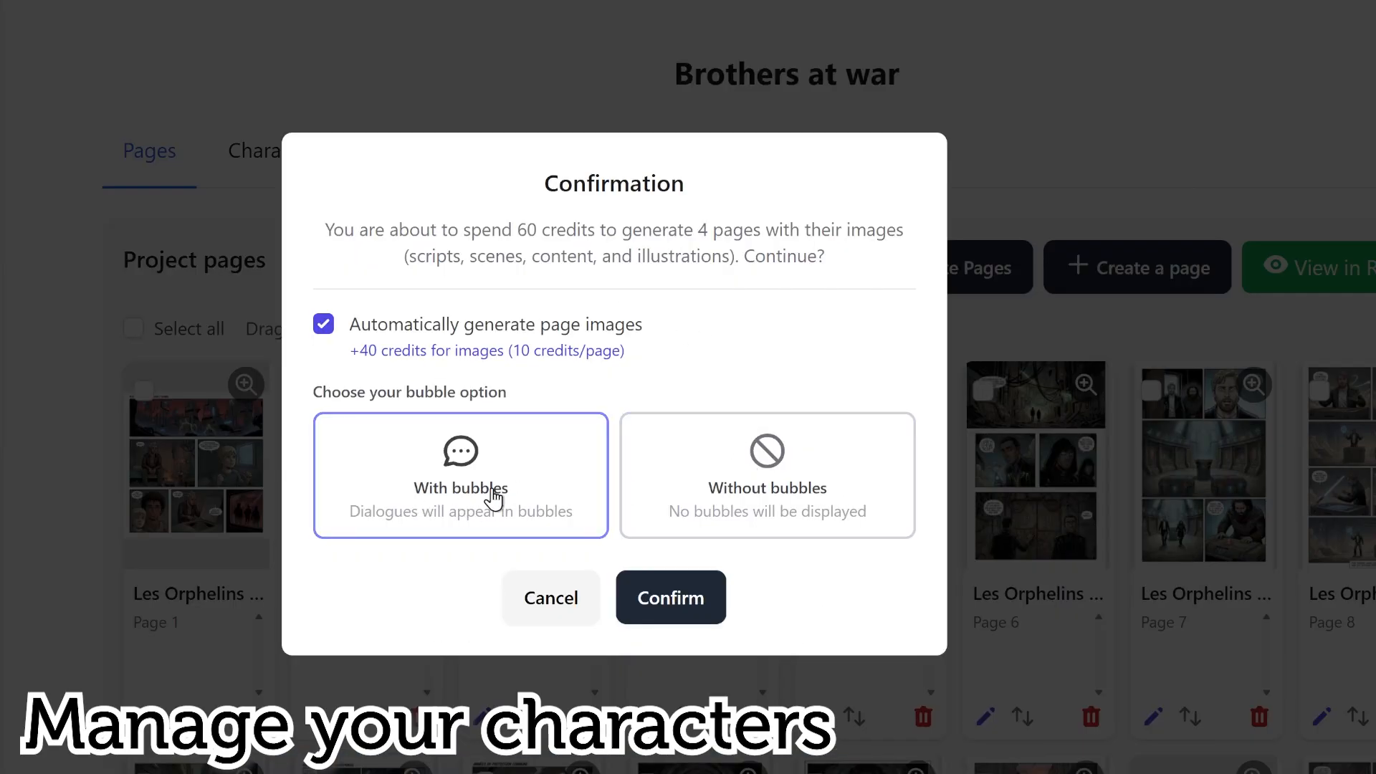
click(762, 485)
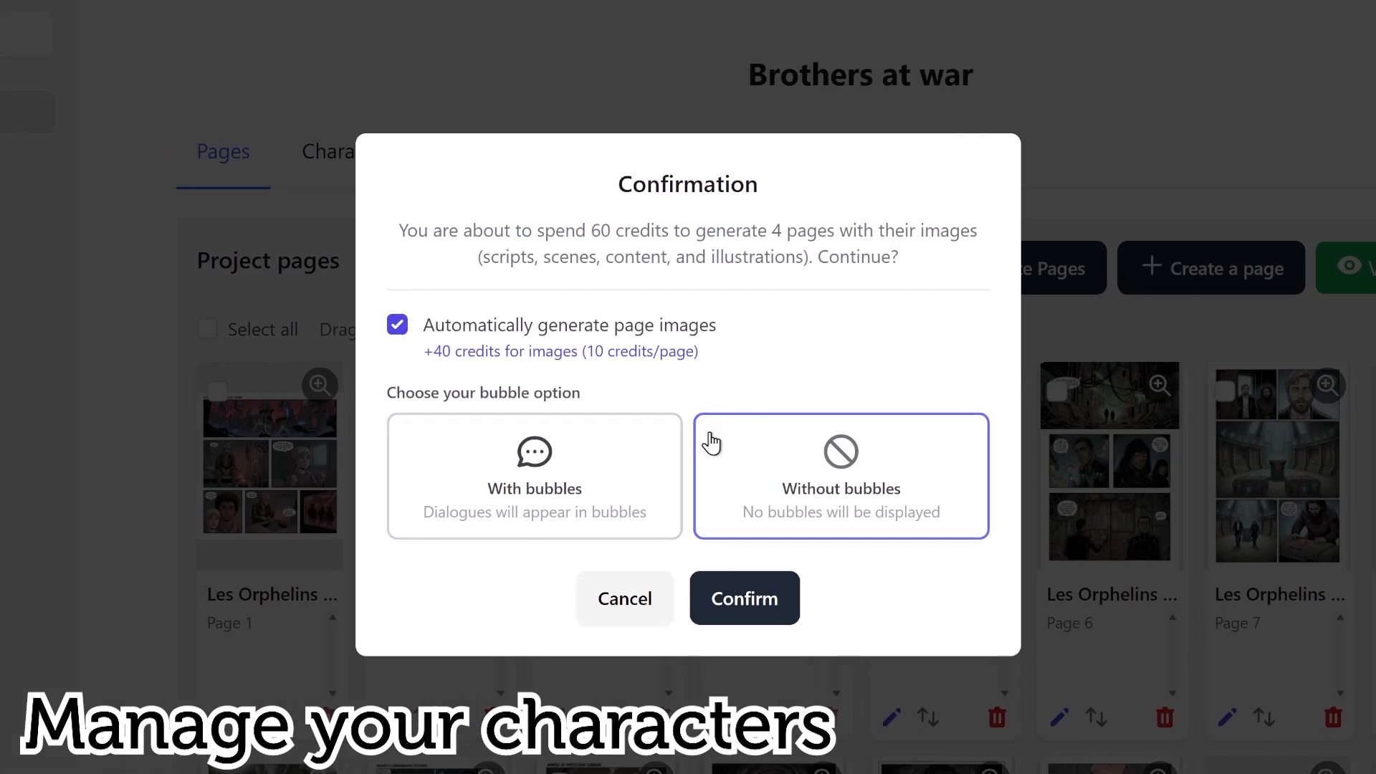
click(761, 604)
scroll(971, 446, down, 1)
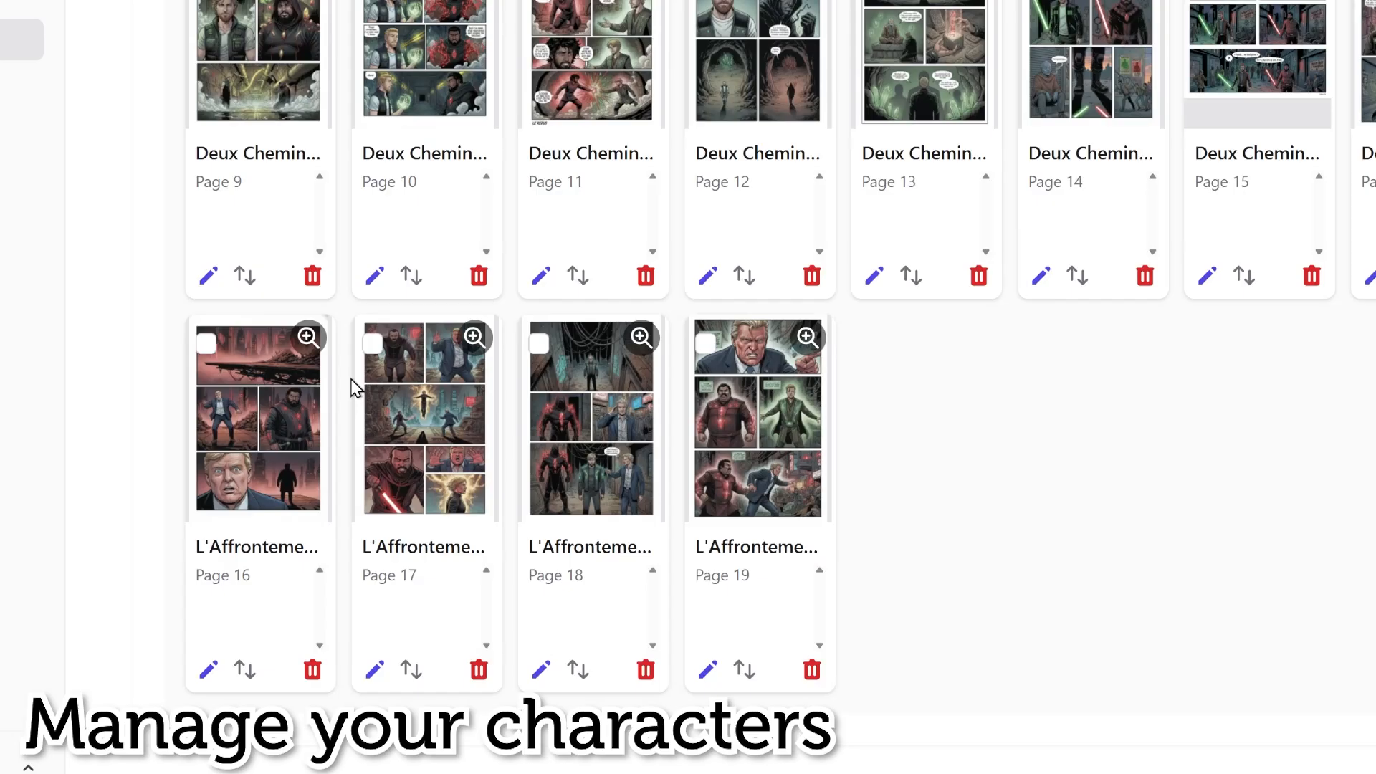
Step: Preview the newly generated pages 16, 17 and 18 at full size, closing each preview
click(266, 455)
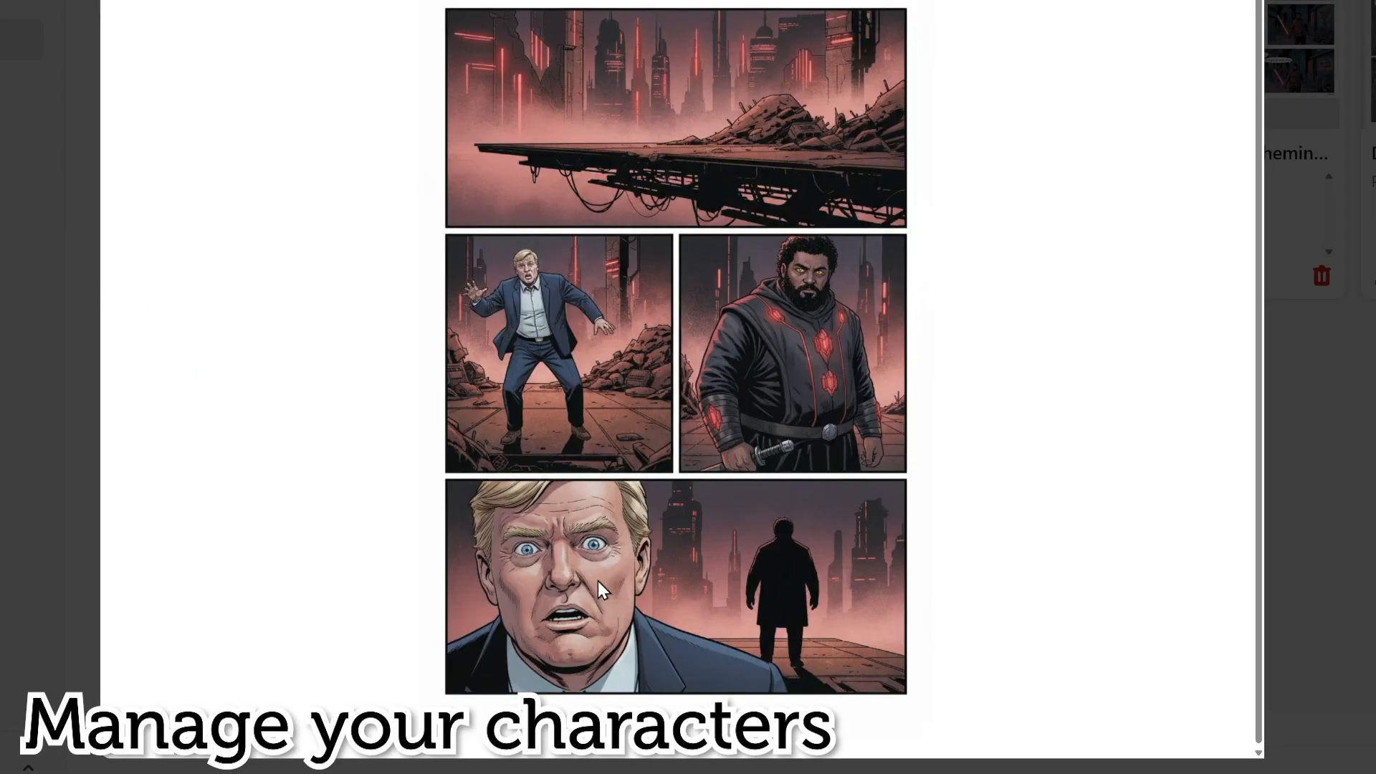
click(1168, 538)
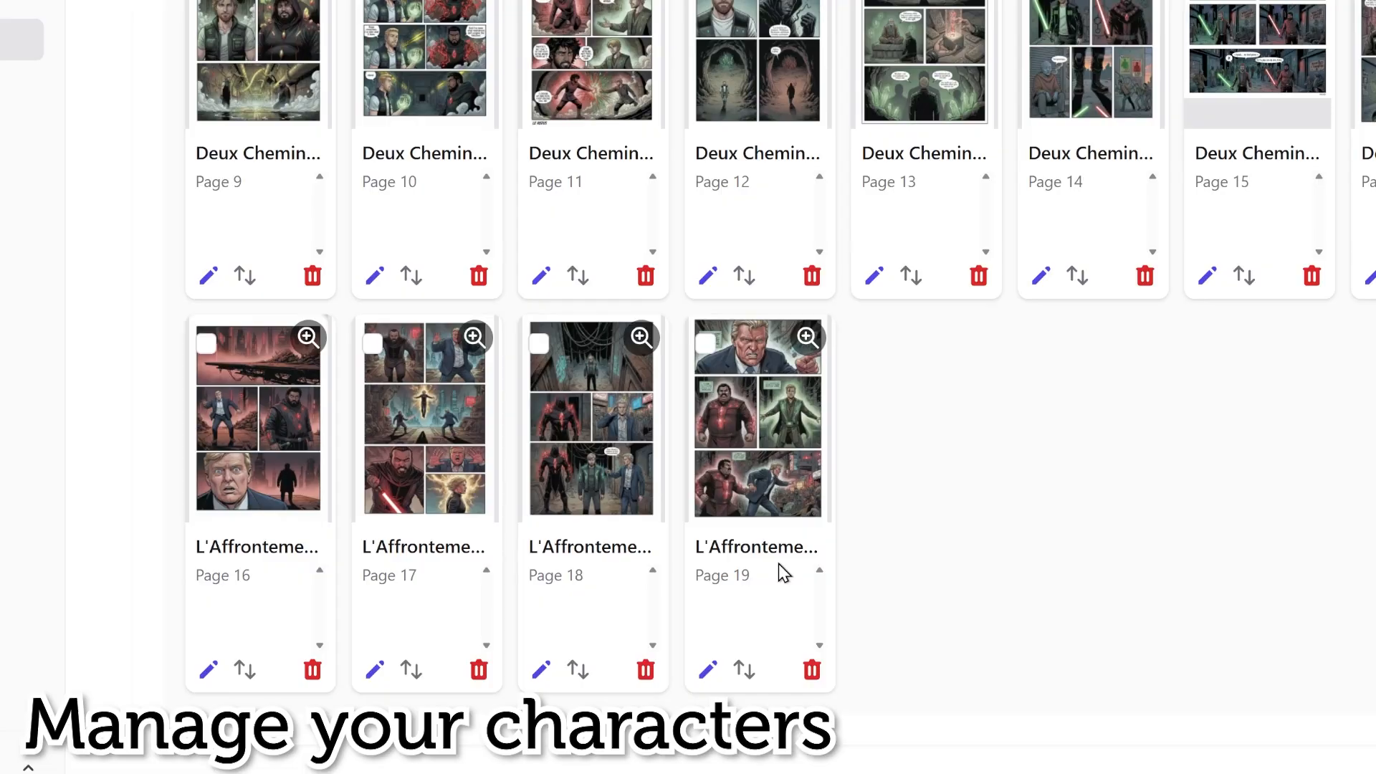
click(430, 458)
click(1197, 279)
click(575, 430)
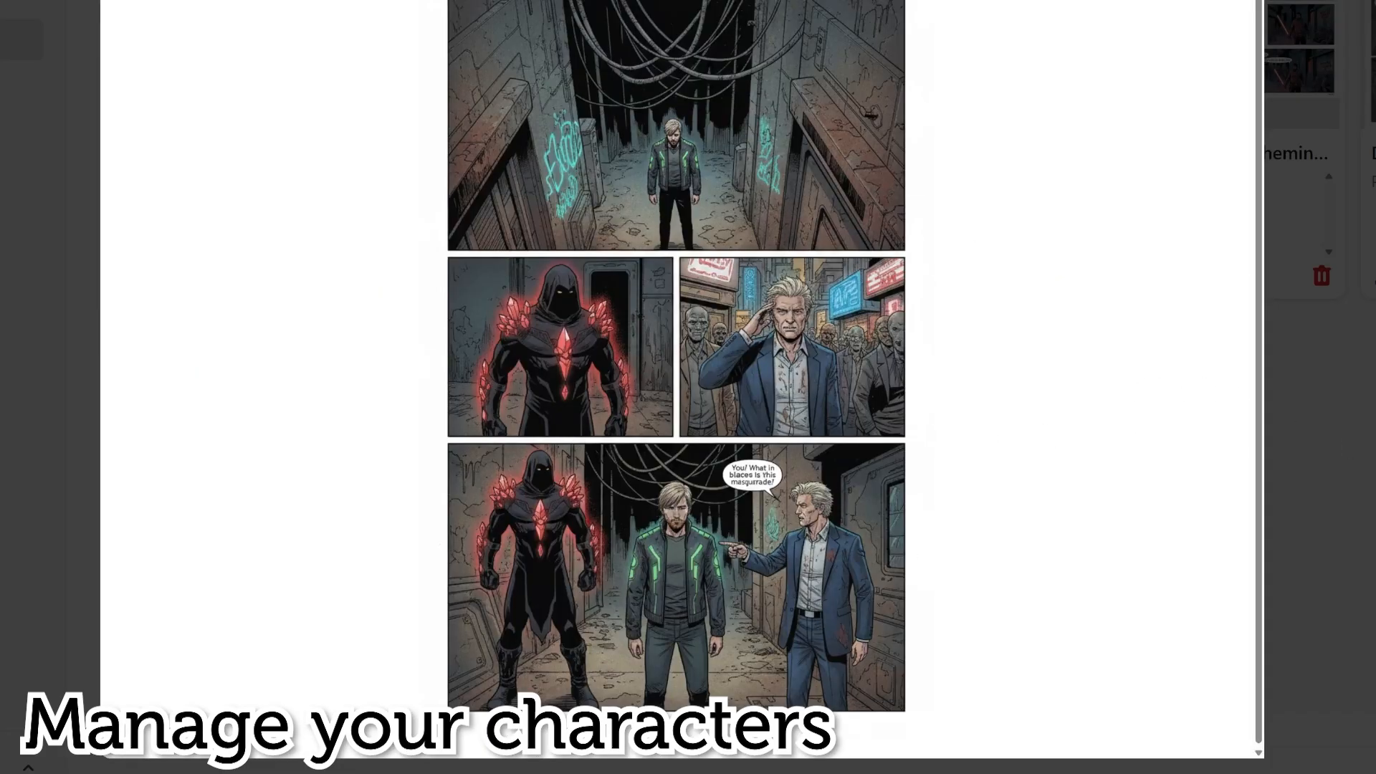
click(1059, 477)
Step: Open the project's characters and examine the name on Donald's card
scroll(772, 454, up, 8)
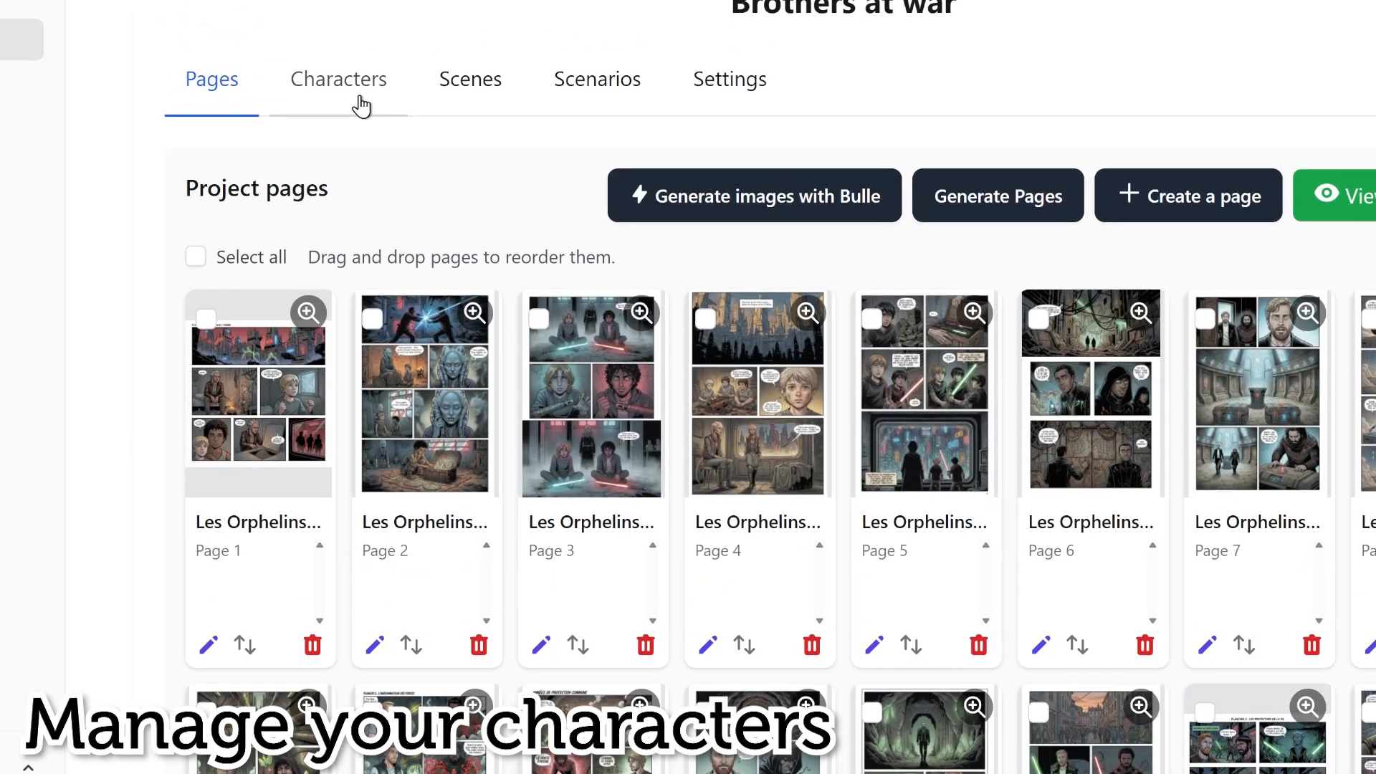
click(347, 90)
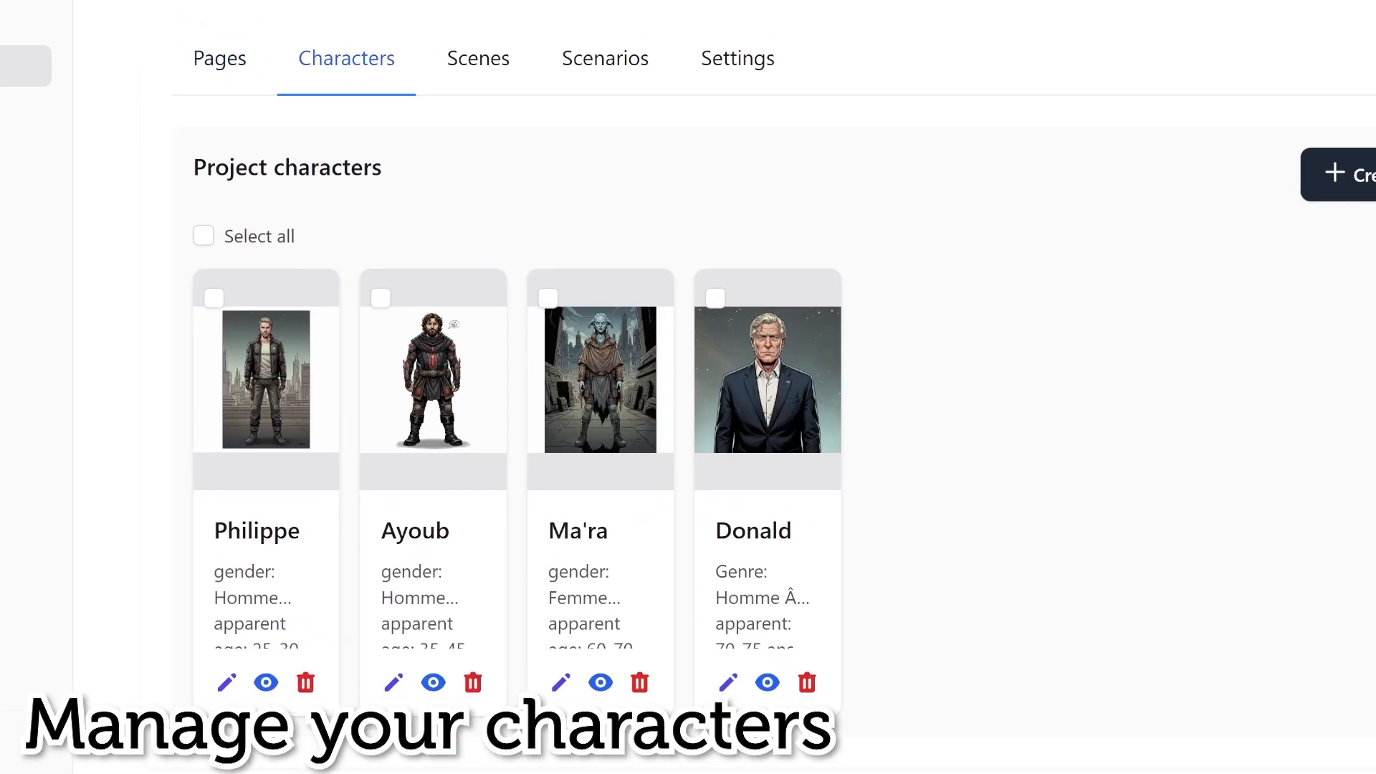
scroll(939, 337, down, 1)
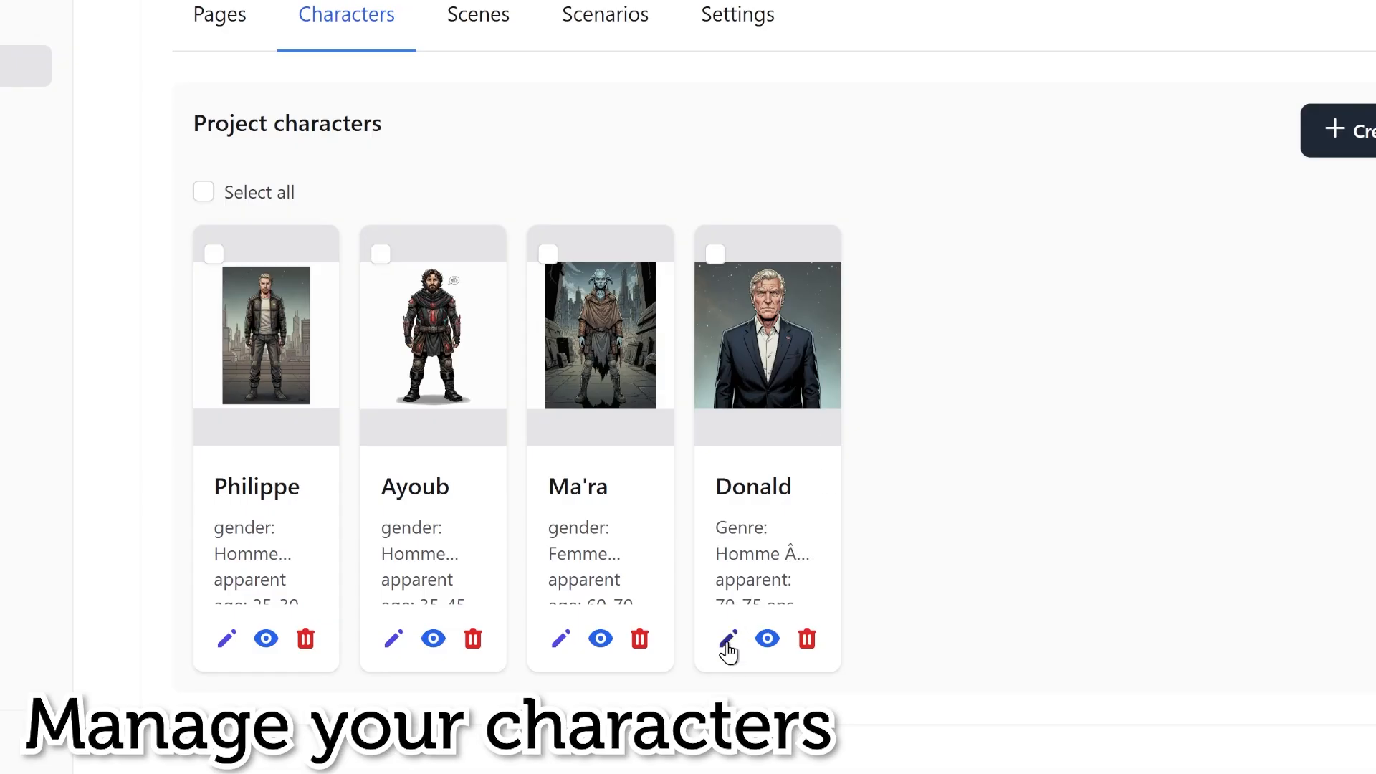
drag(728, 484, 804, 495)
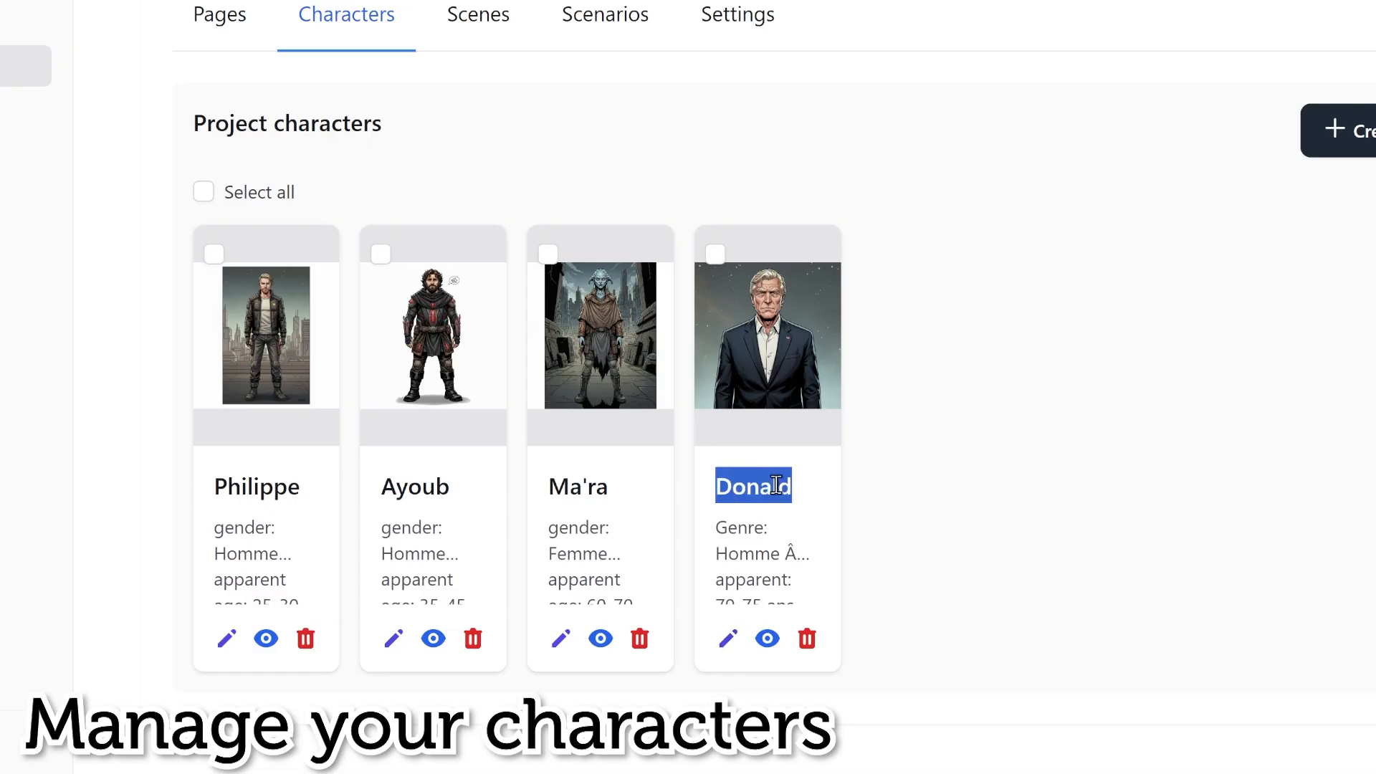
click(775, 486)
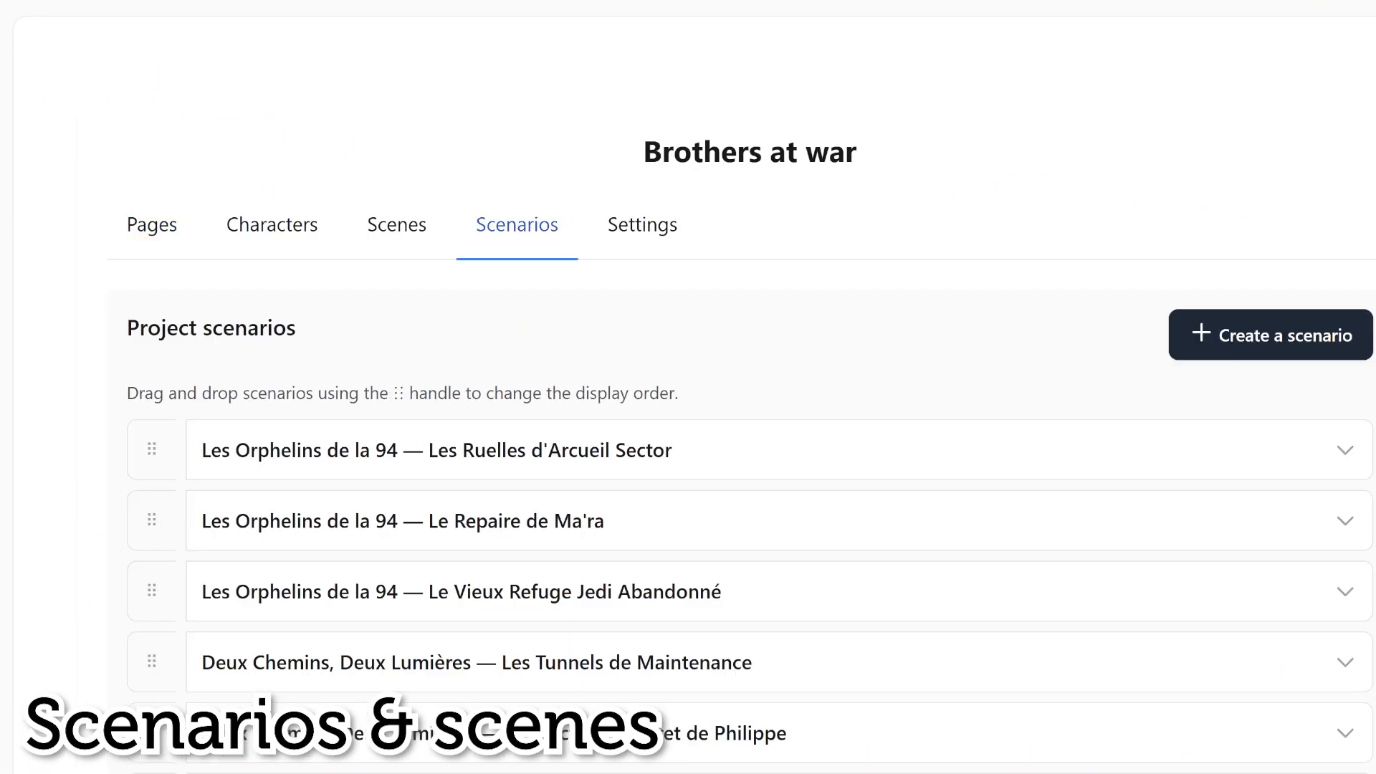
Step: Look over the project's pages and existing scenes, and start creating a new scene
click(141, 227)
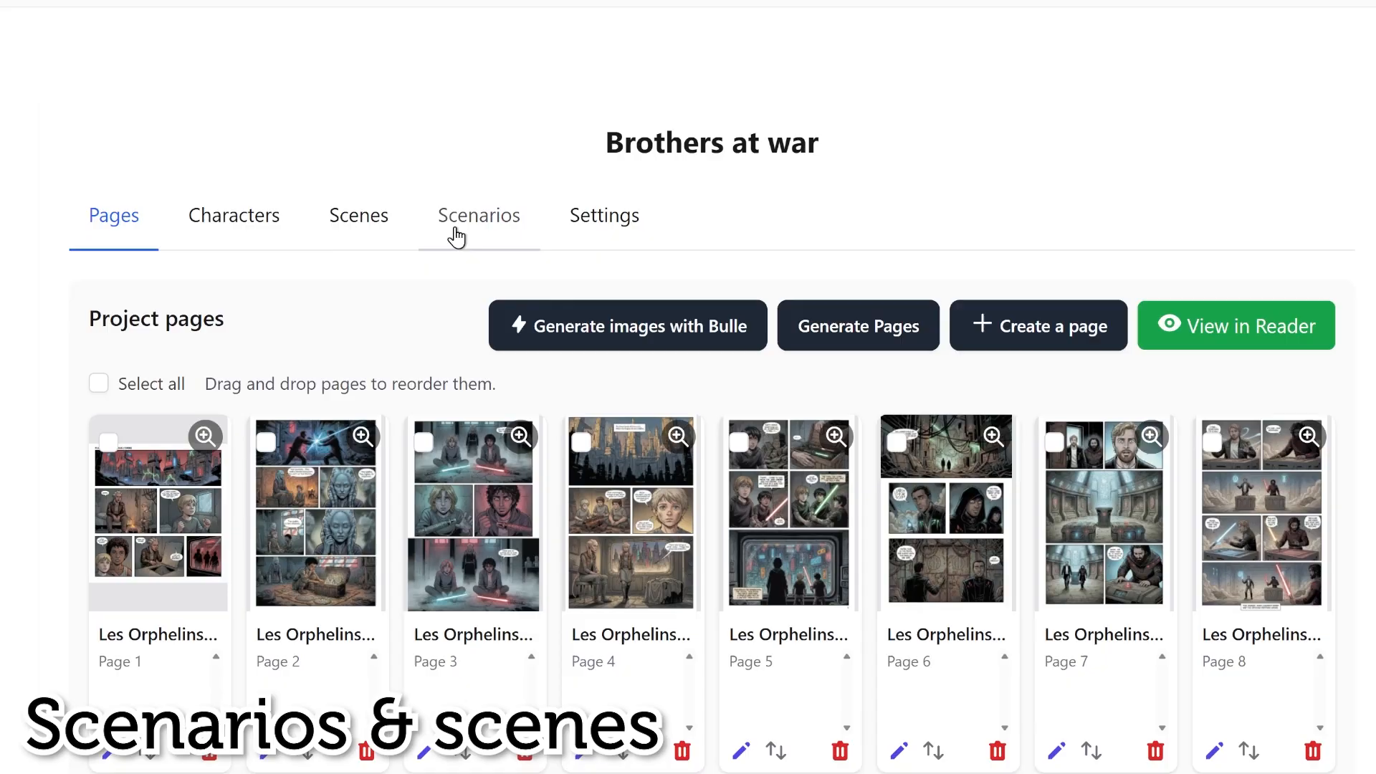
click(372, 227)
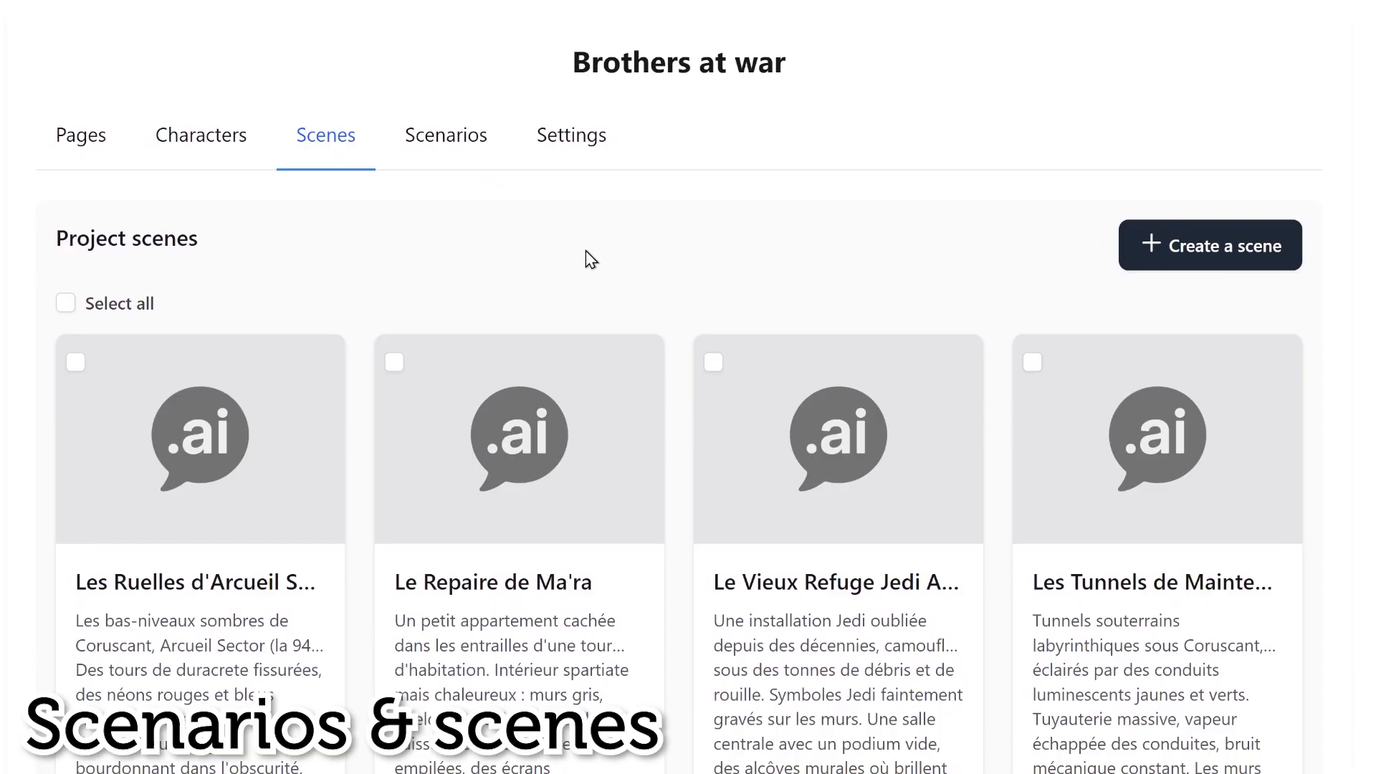
scroll(300, 141, down, 3)
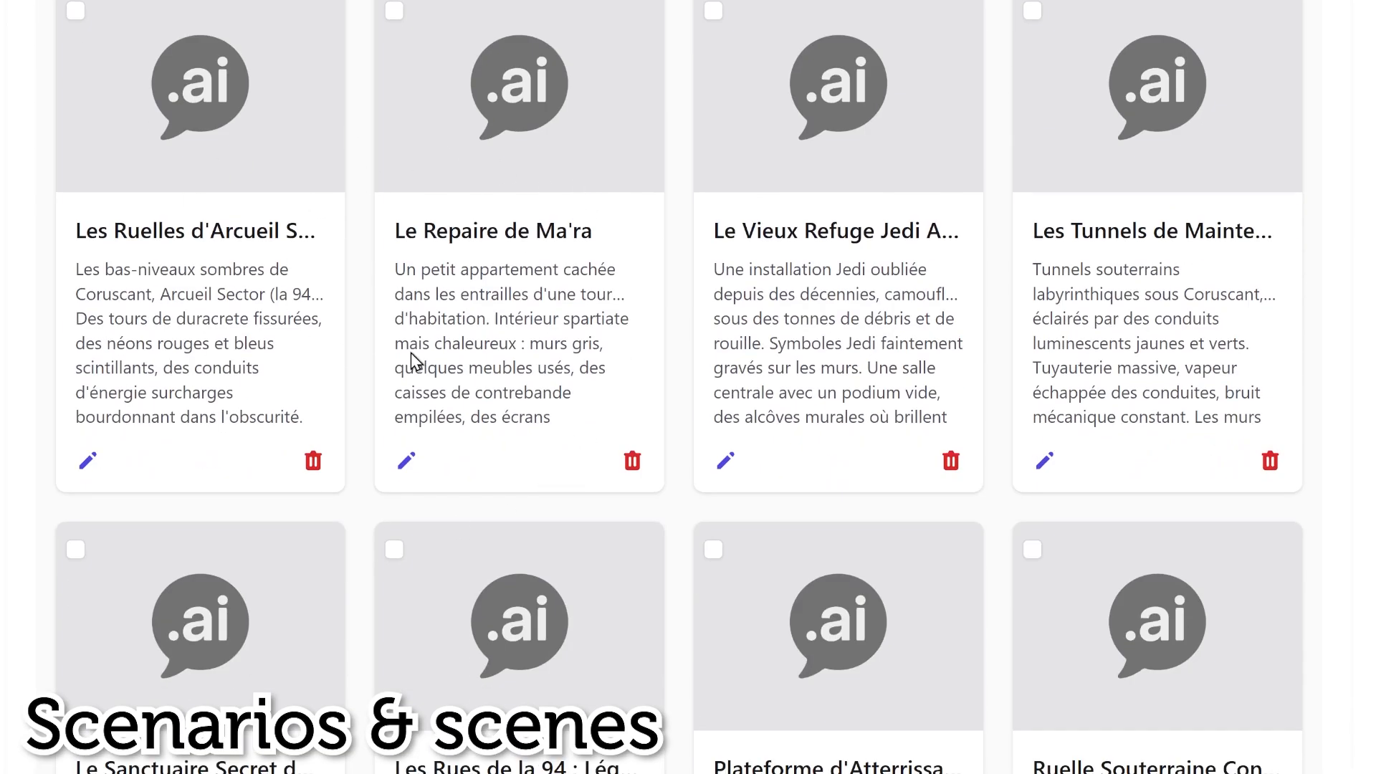
scroll(415, 361, up, 3)
click(1202, 254)
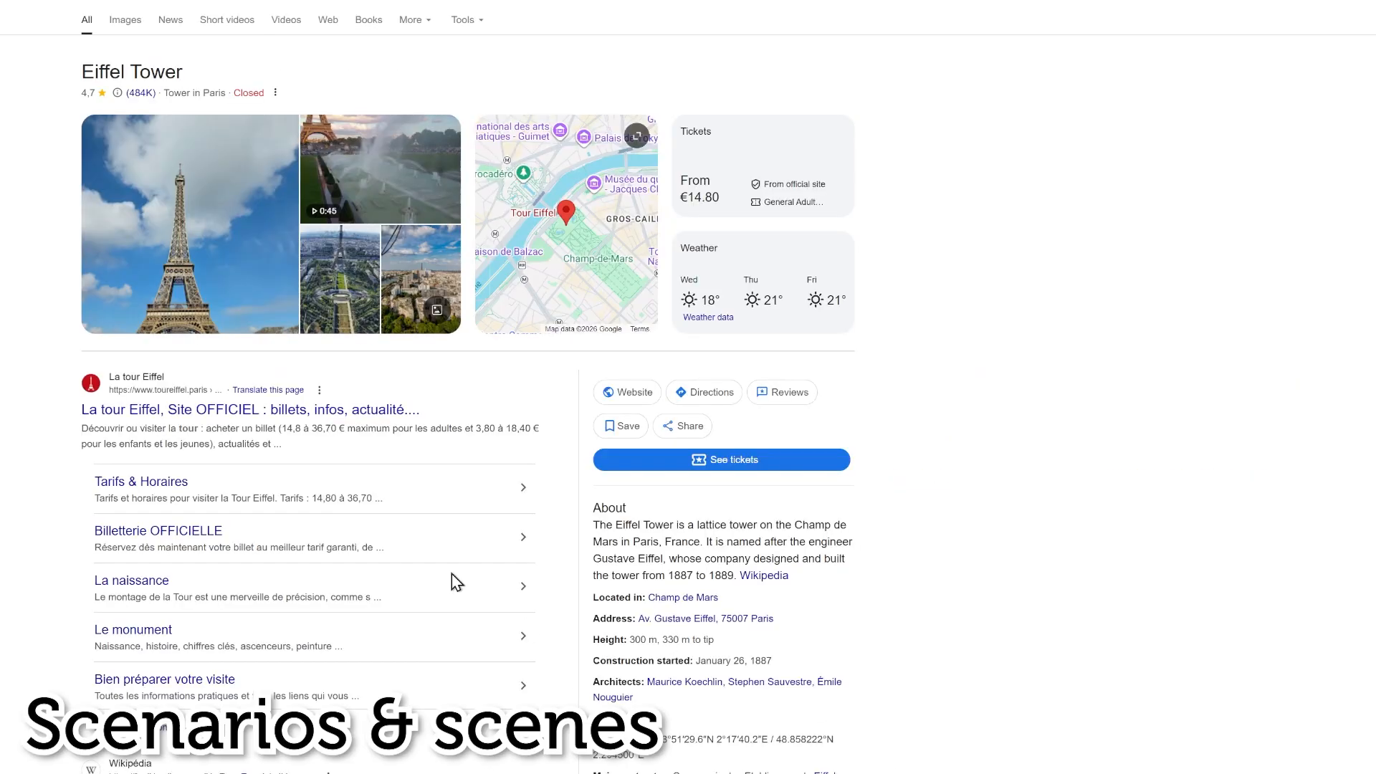
Step: Enlarge the main Eiffel Tower photo from the Google search results and take a screenshot of the photo area
click(203, 226)
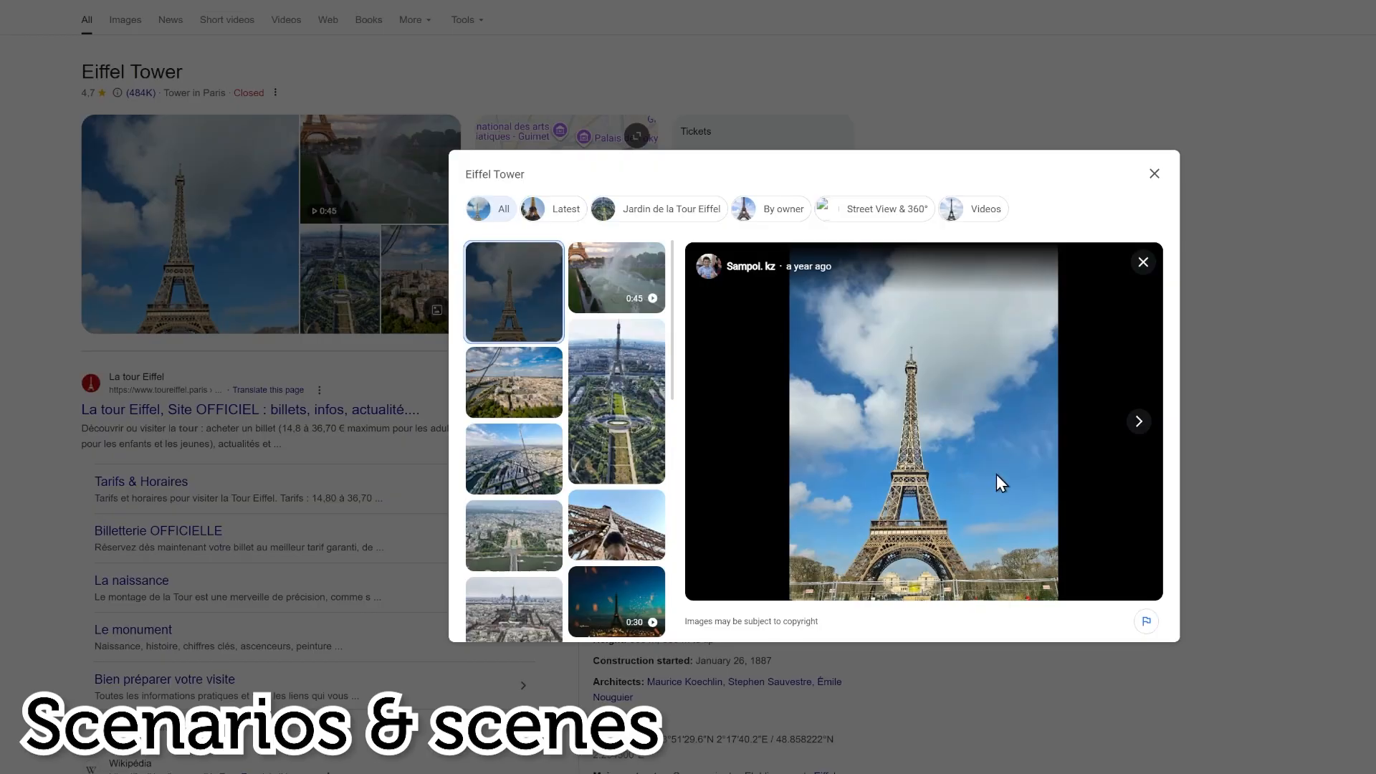
key(Print)
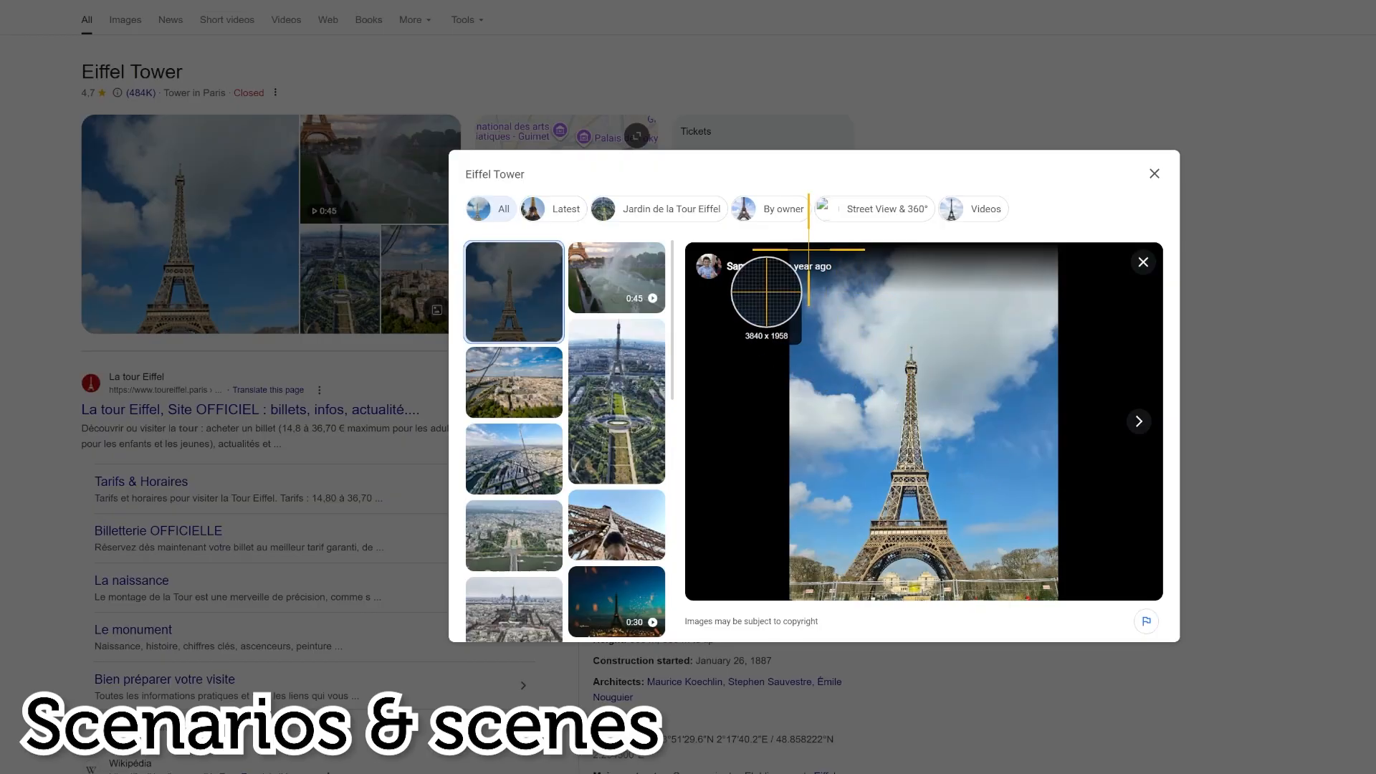
drag(781, 249, 1057, 594)
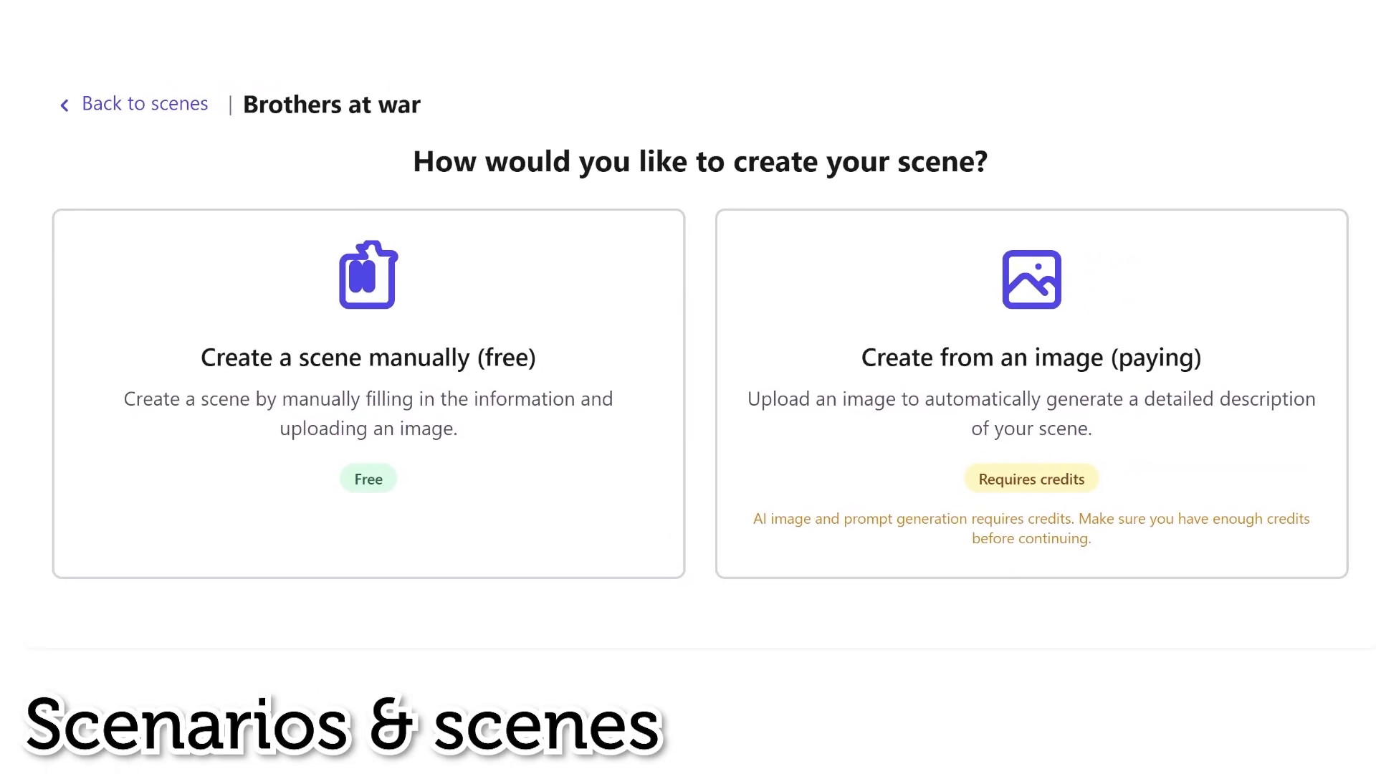
Step: Choose to create the scene from an image and name it "Eiffel Tower"
click(932, 353)
scroll(824, 439, down, 4)
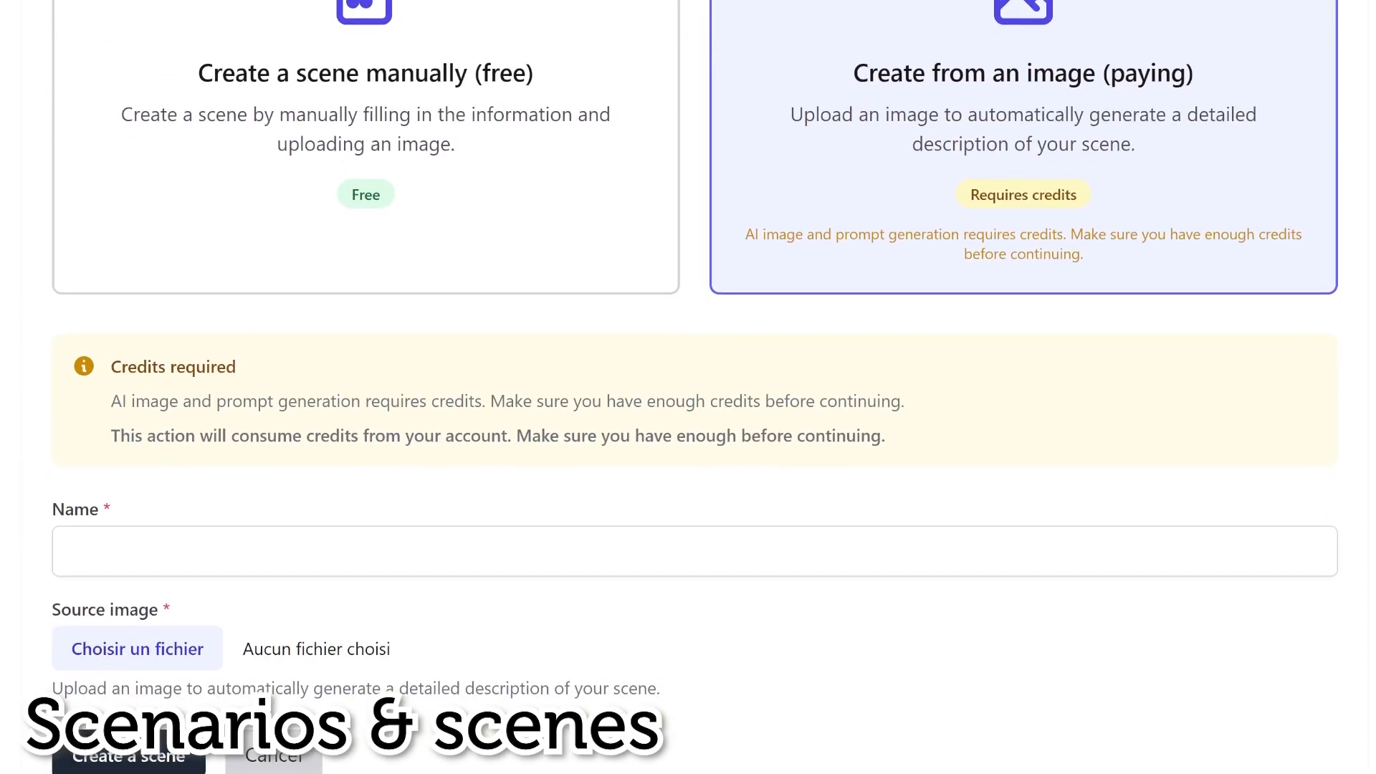
scroll(695, 401, down, 1)
click(262, 498)
text(Eiffe)
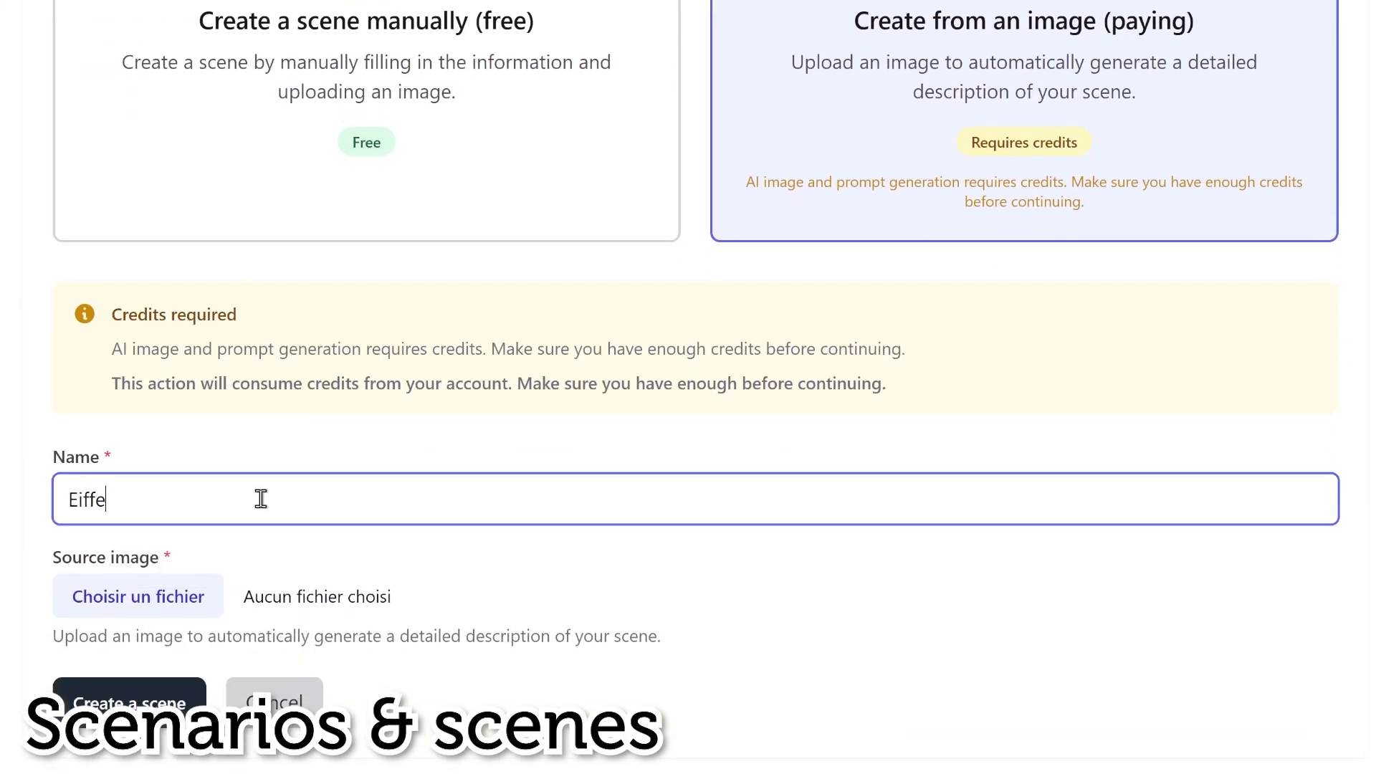
text(l Tower)
Step: Upload SNAG-0734.png as the source image and create the scene
click(138, 596)
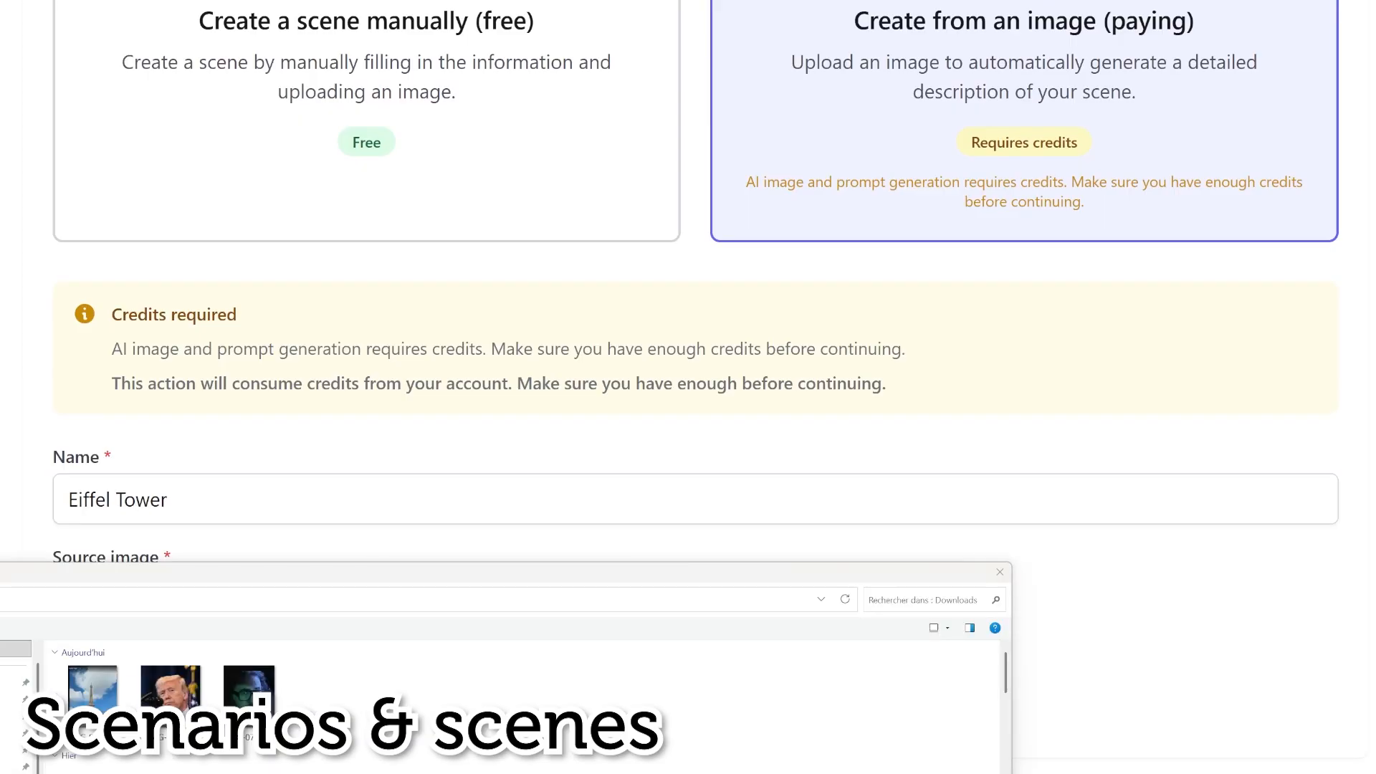
double_click(100, 693)
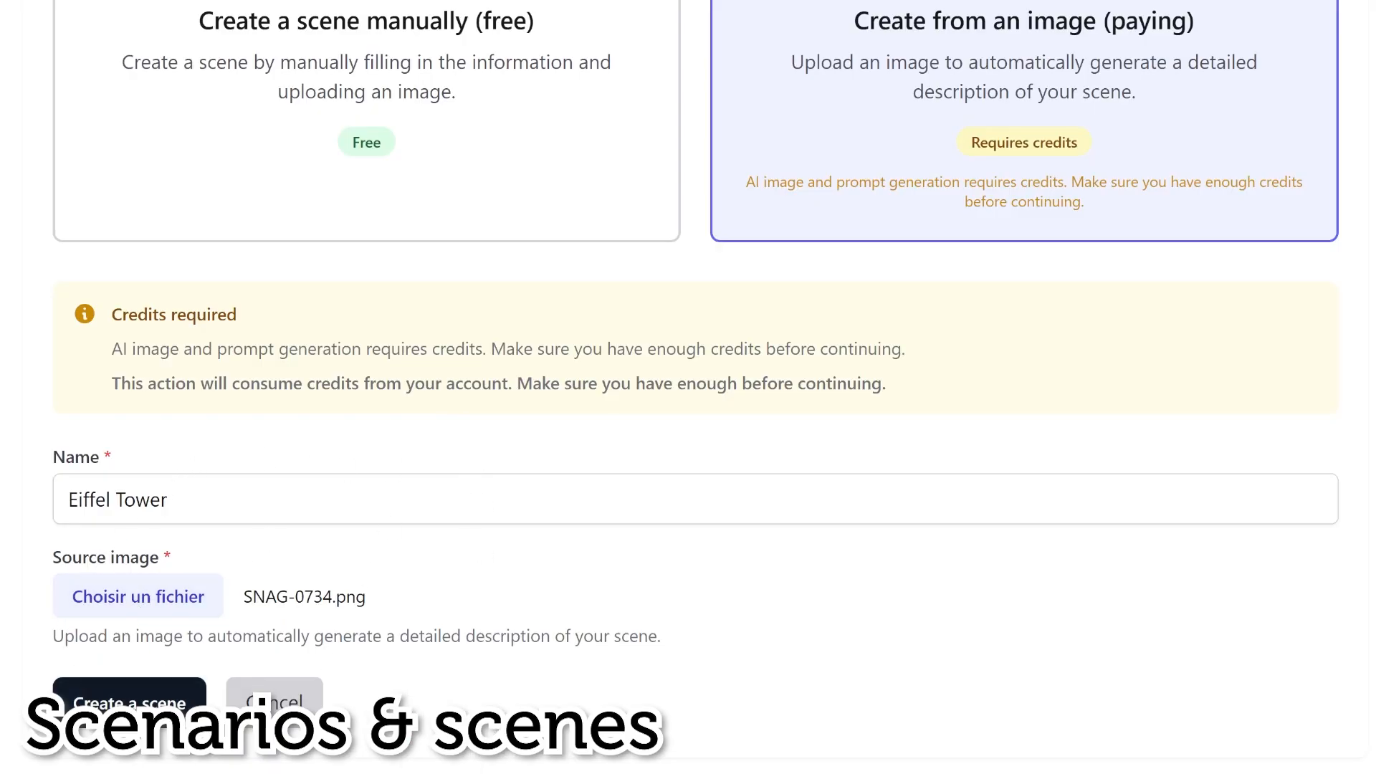
click(129, 693)
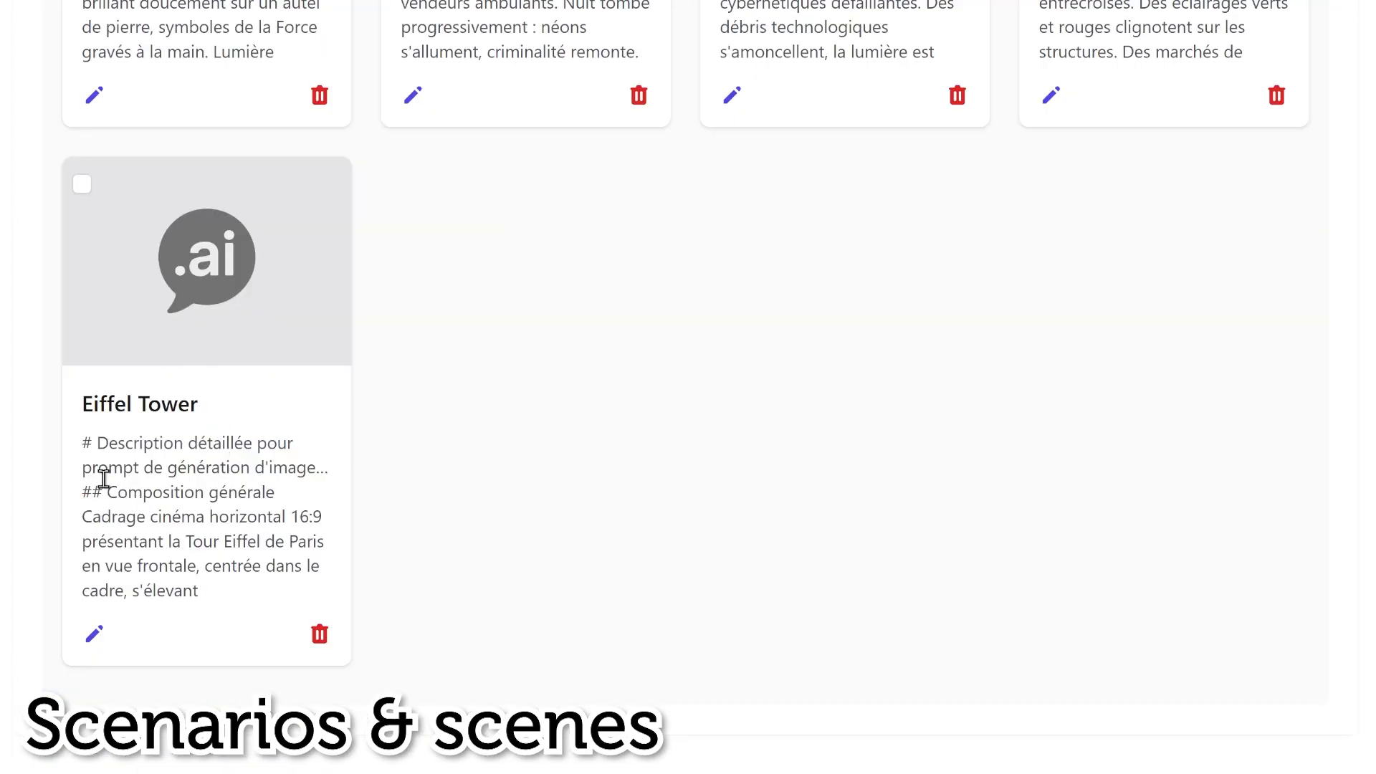
Step: Open the Eiffel Tower scene for editing and enlarge its description box to read the generated prompt
click(101, 645)
scroll(665, 233, down, 3)
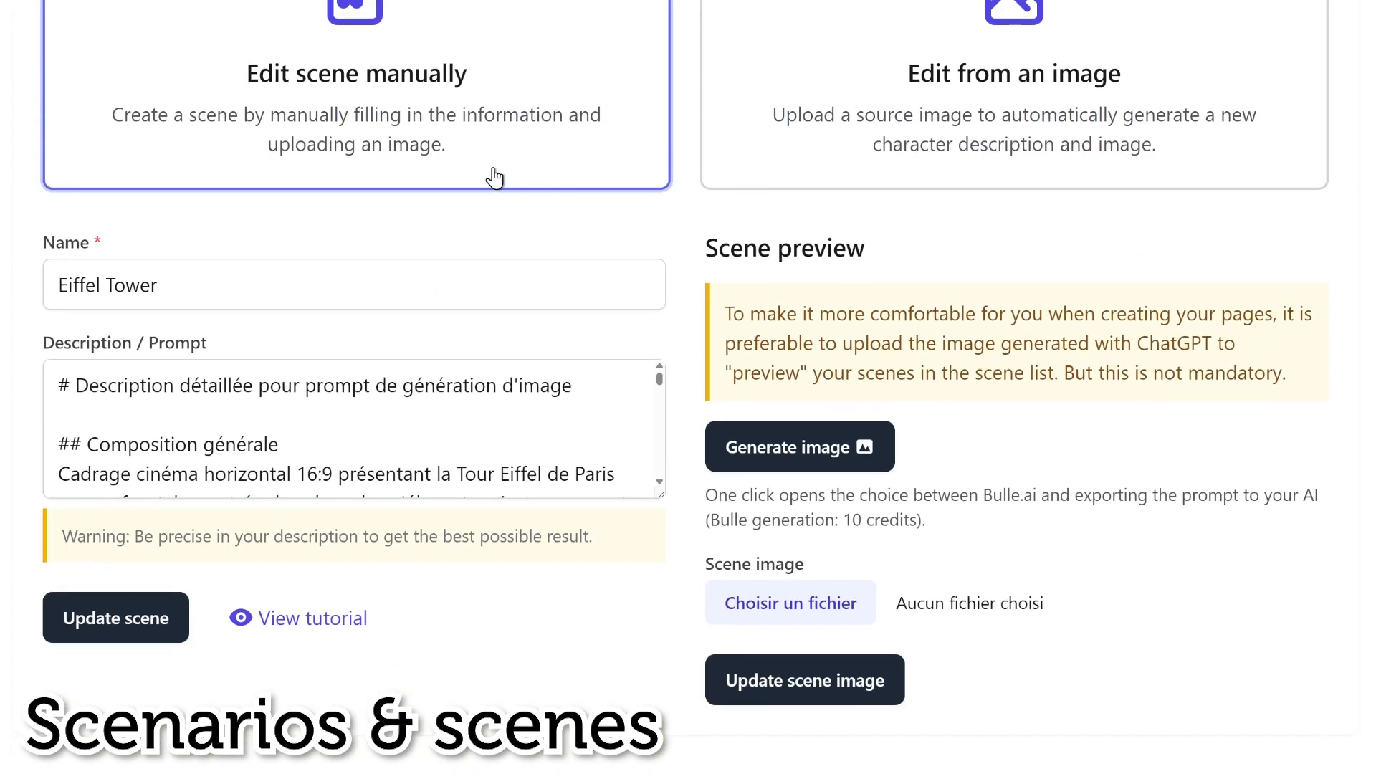
drag(663, 497, 663, 733)
scroll(793, 203, down, 3)
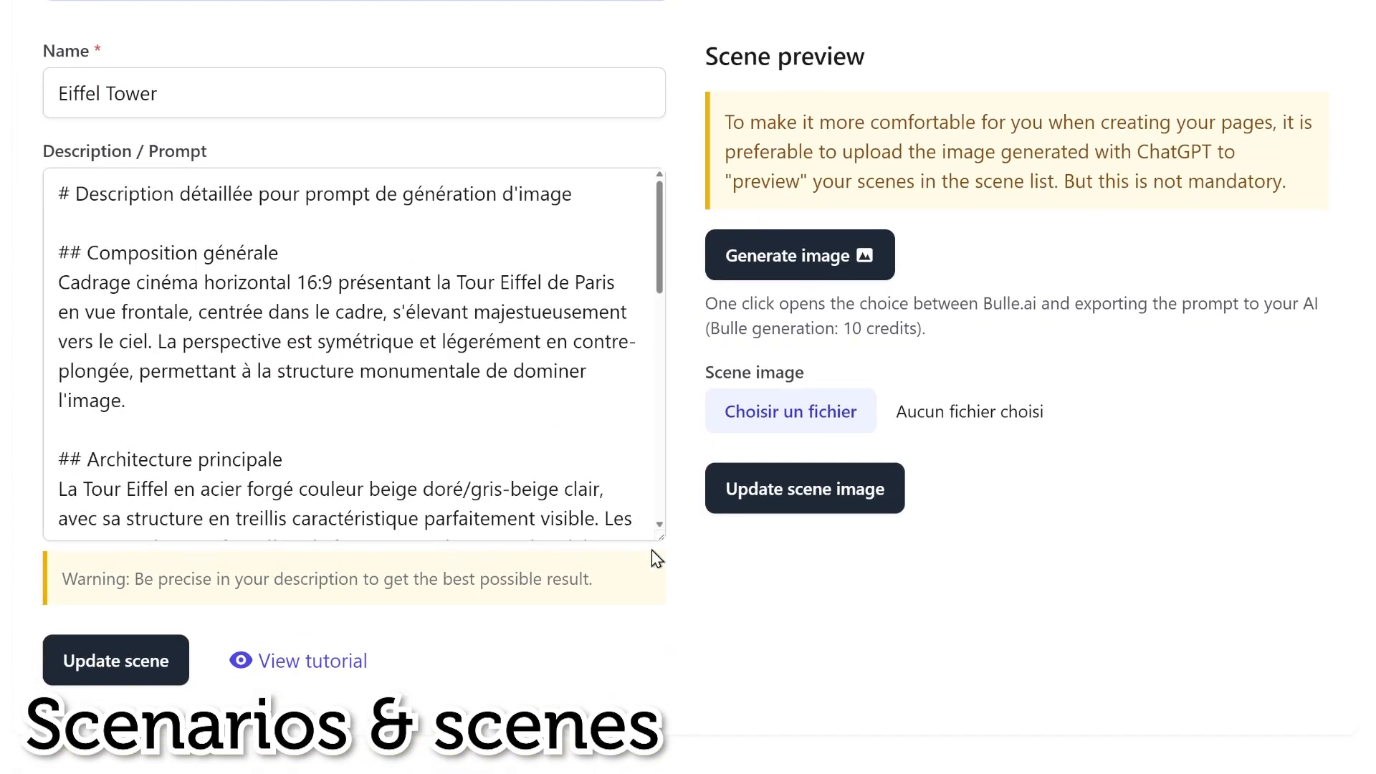
Step: Generate the Eiffel Tower scene's image with Bulle, accept it as the scene image and check the saved preview
click(806, 274)
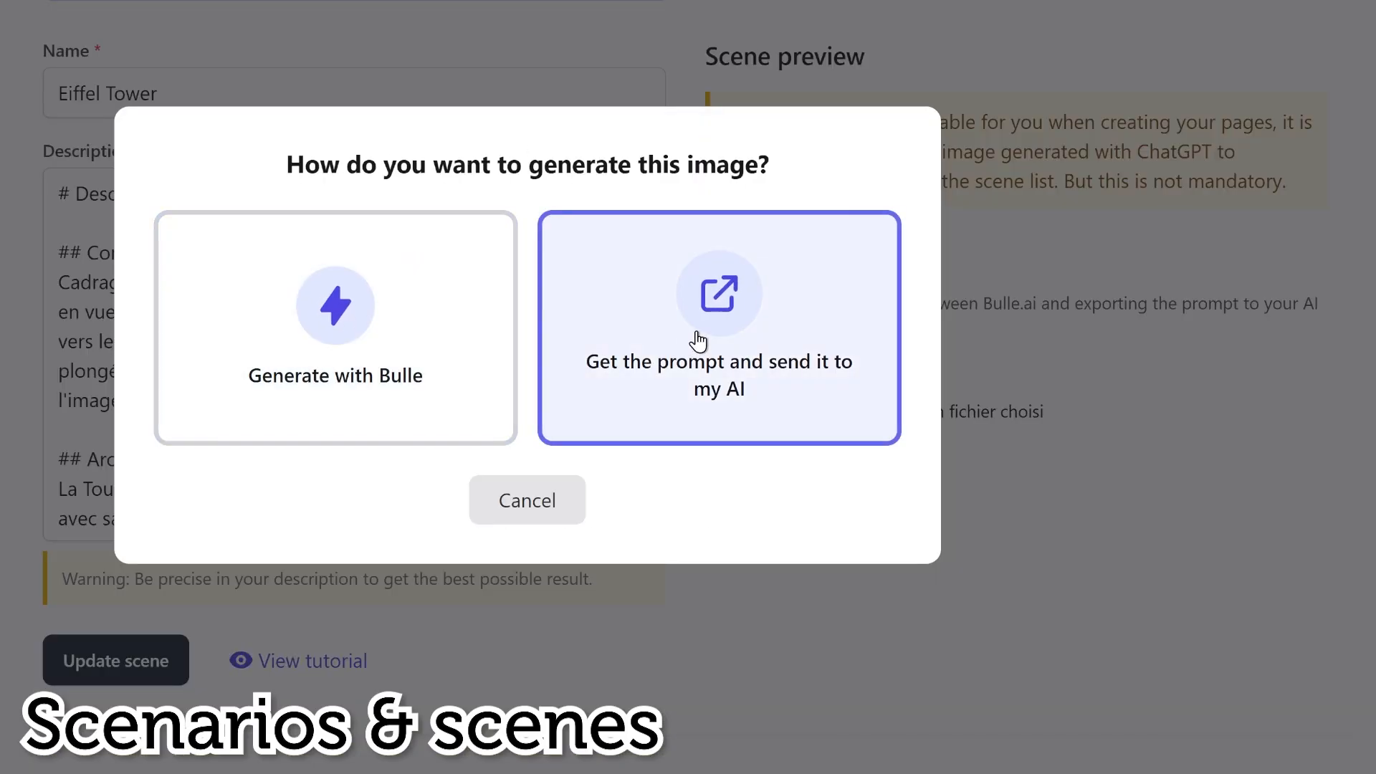
click(347, 381)
click(539, 410)
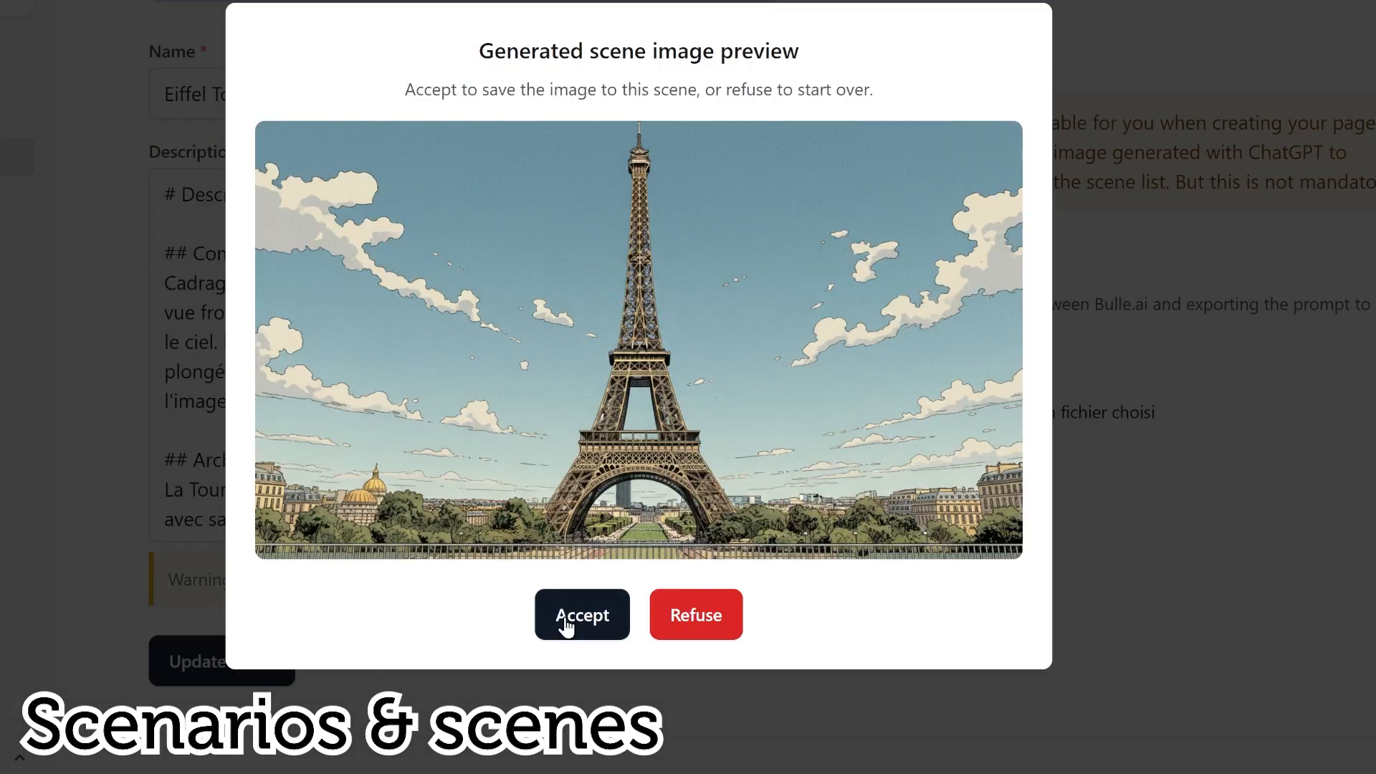
click(565, 626)
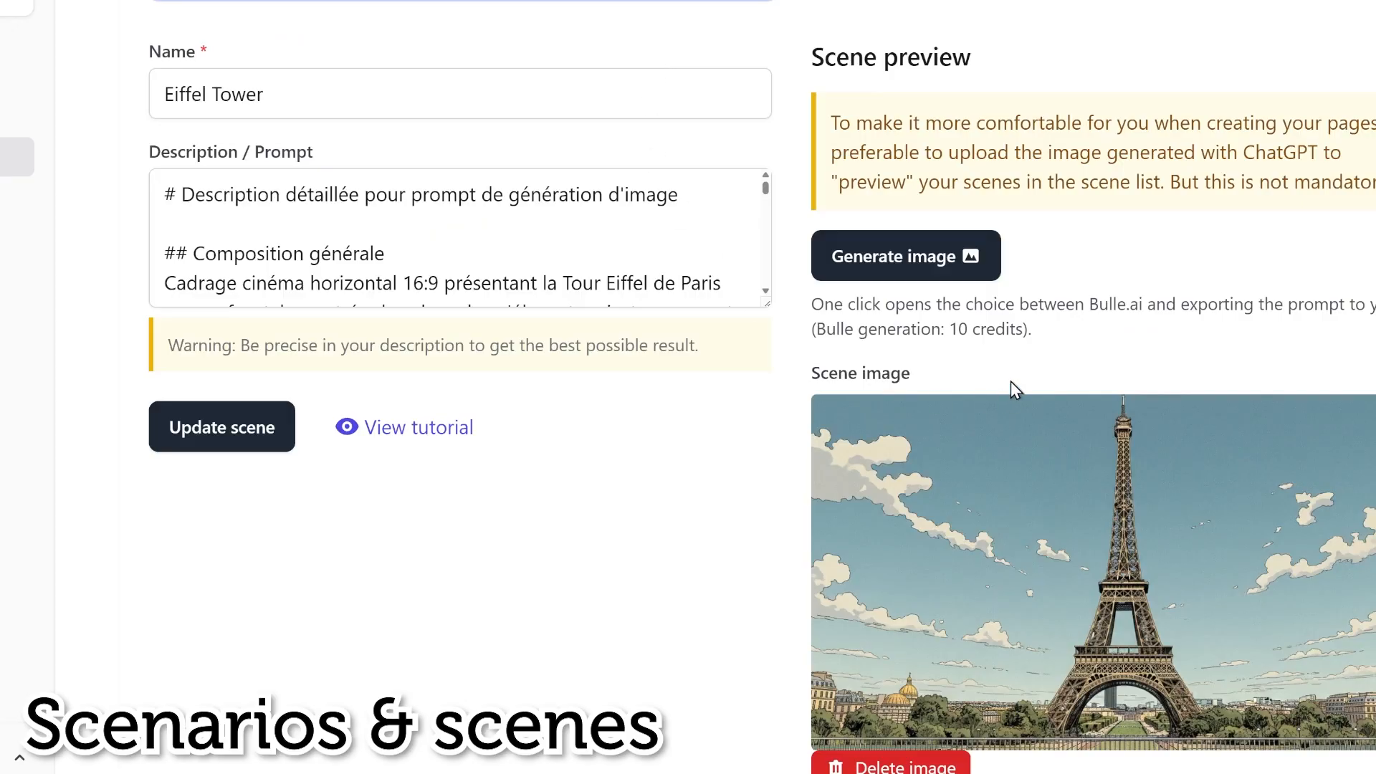
scroll(1011, 381, down, 3)
scroll(530, 287, up, 5)
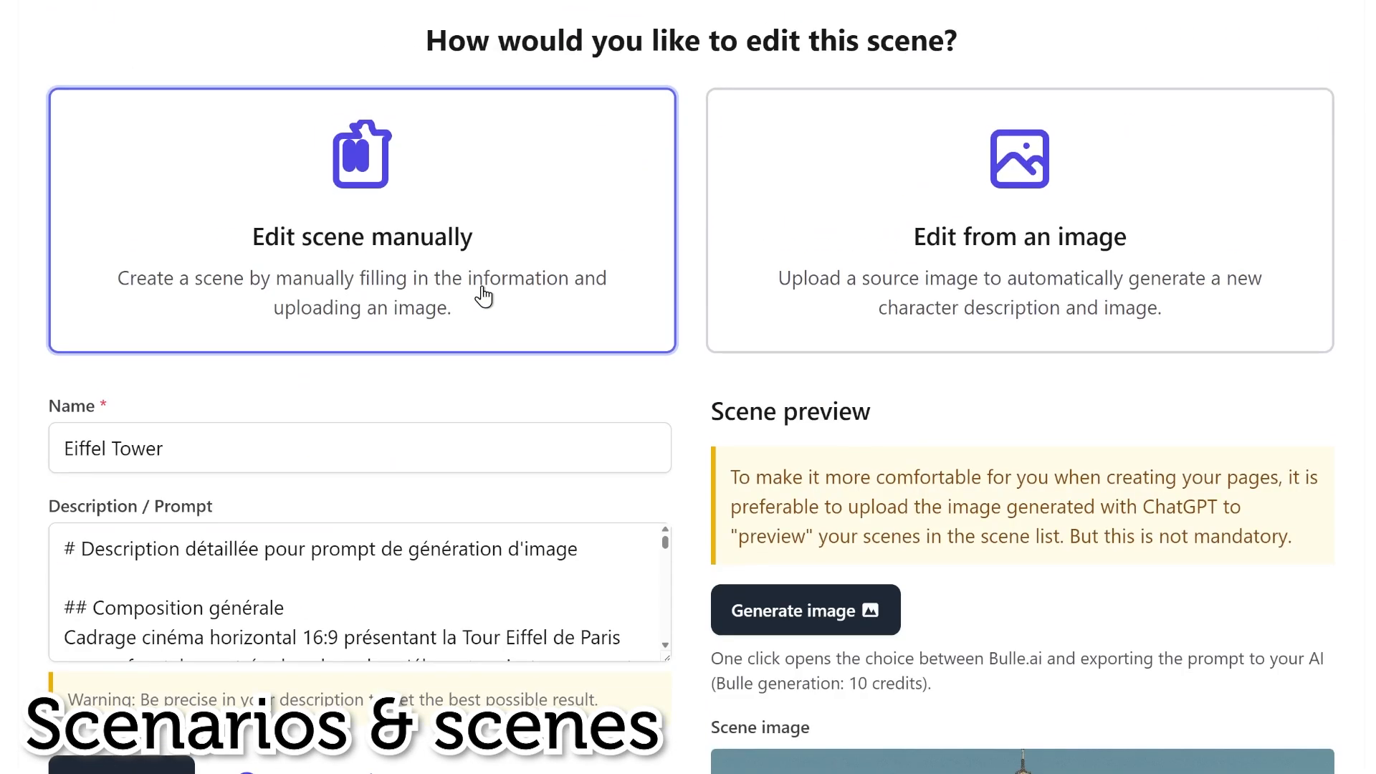
Step: Start a new scenario in the project and select Eiffel Tower as its scene
scroll(484, 294, up, 2)
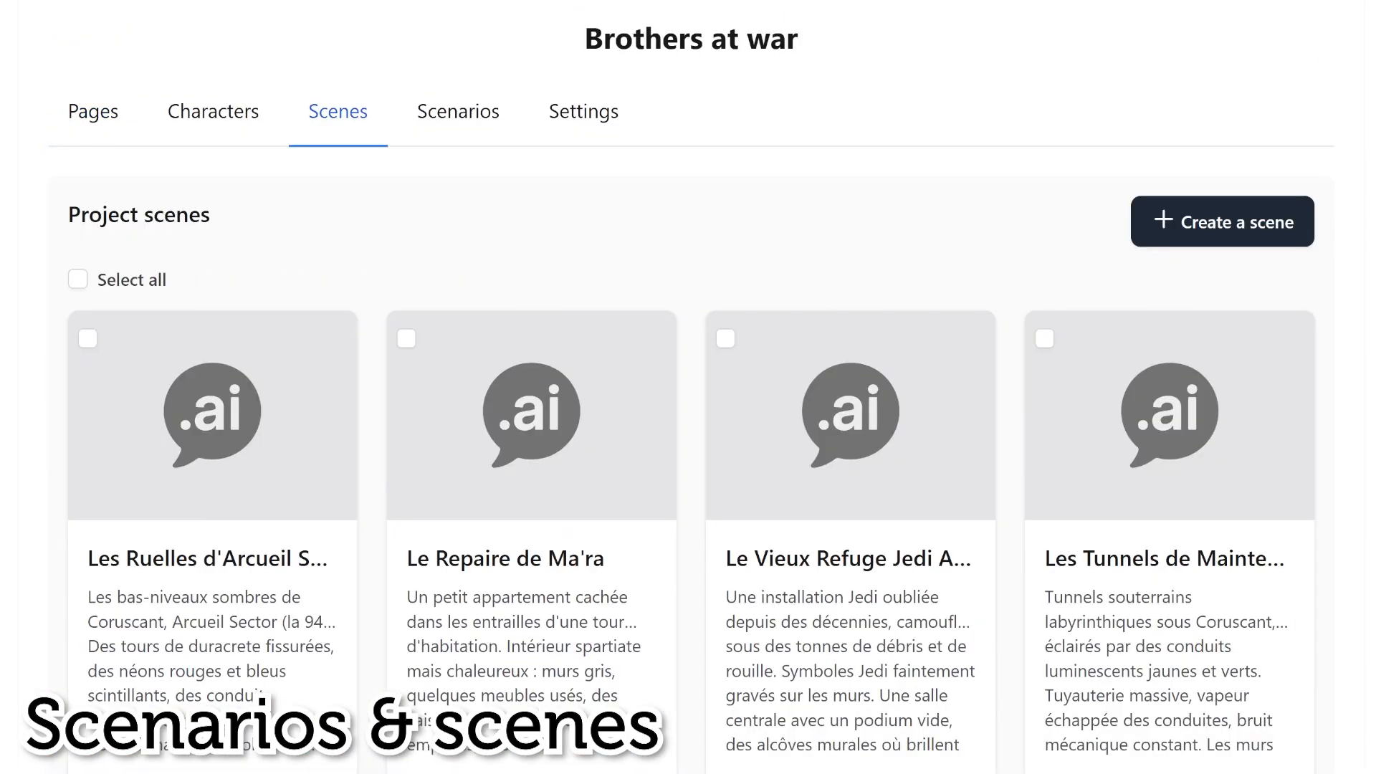
click(451, 137)
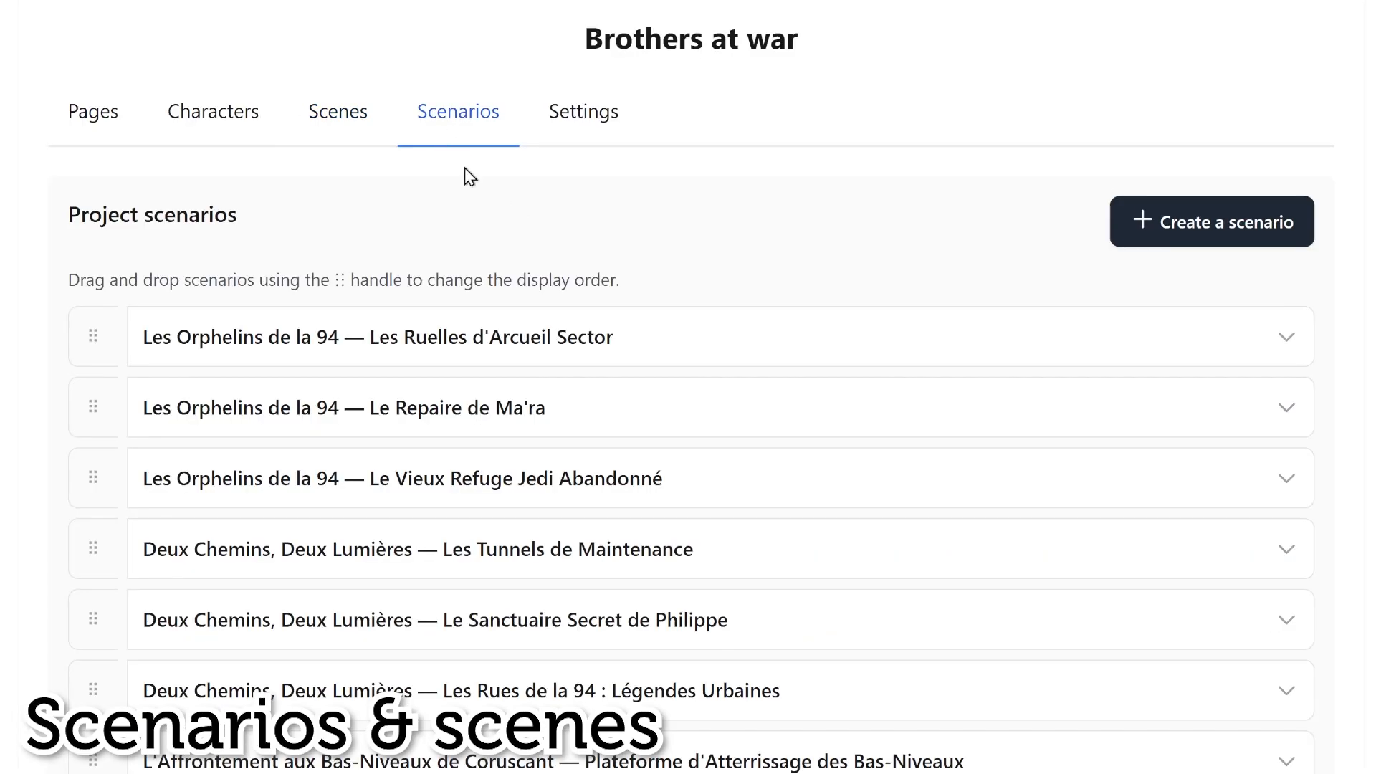
click(1176, 235)
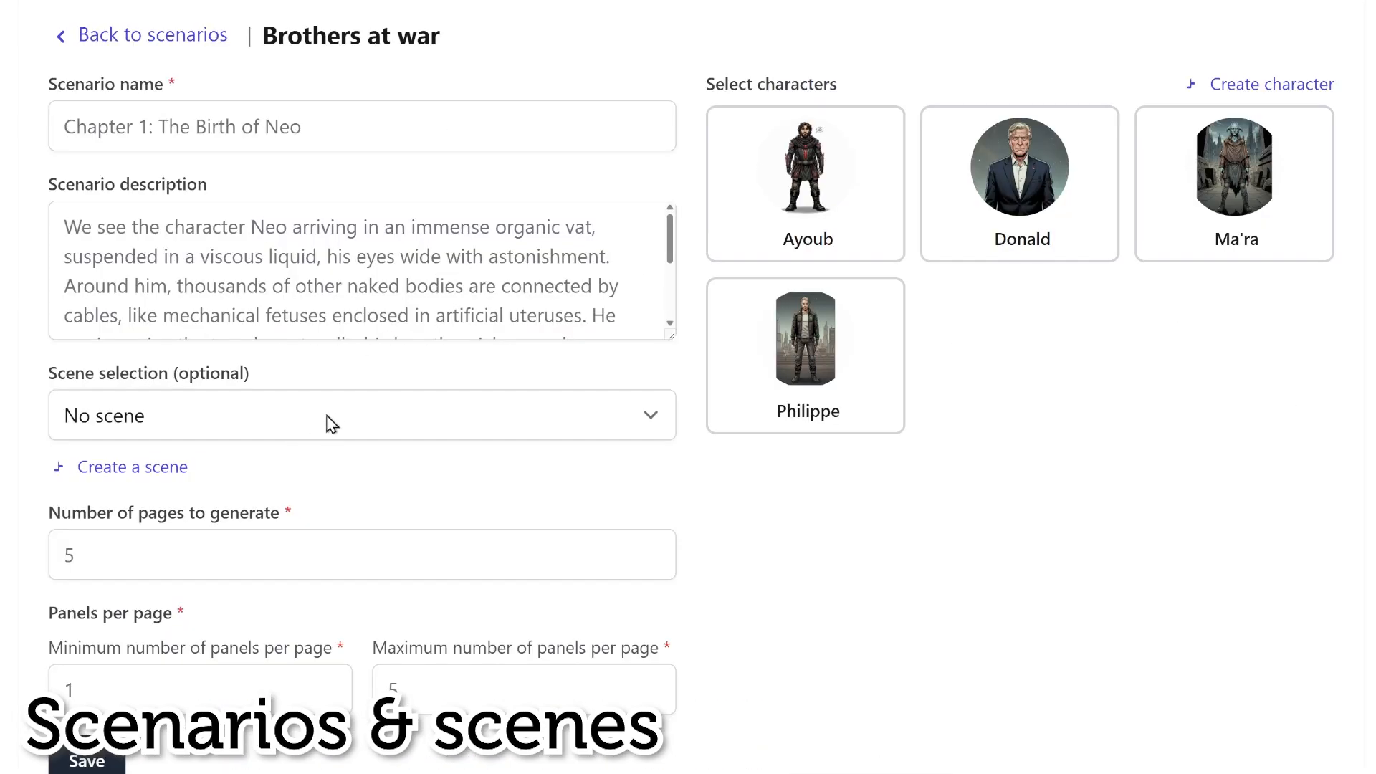
click(331, 424)
click(269, 490)
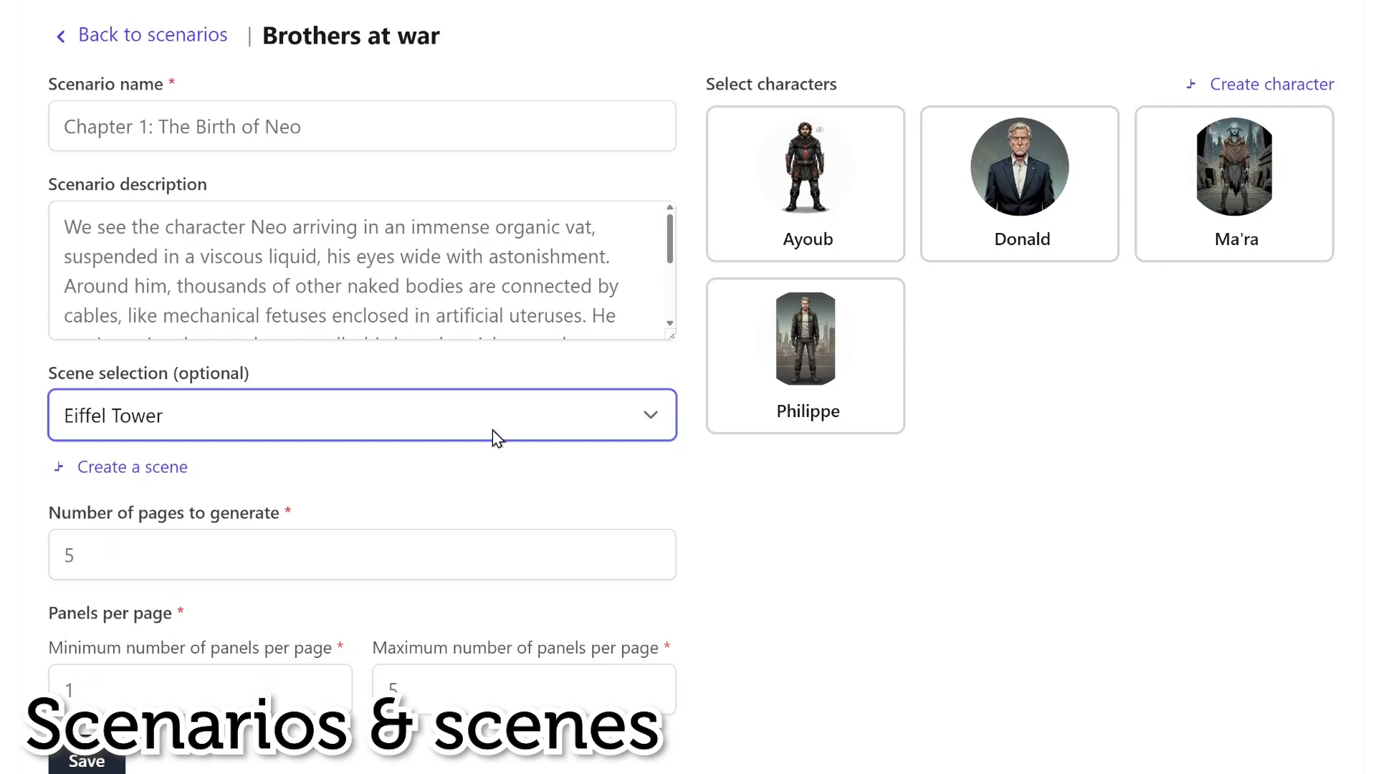
Step: Select Ayoub, Philippe and Donald as the scenario's characters
click(822, 190)
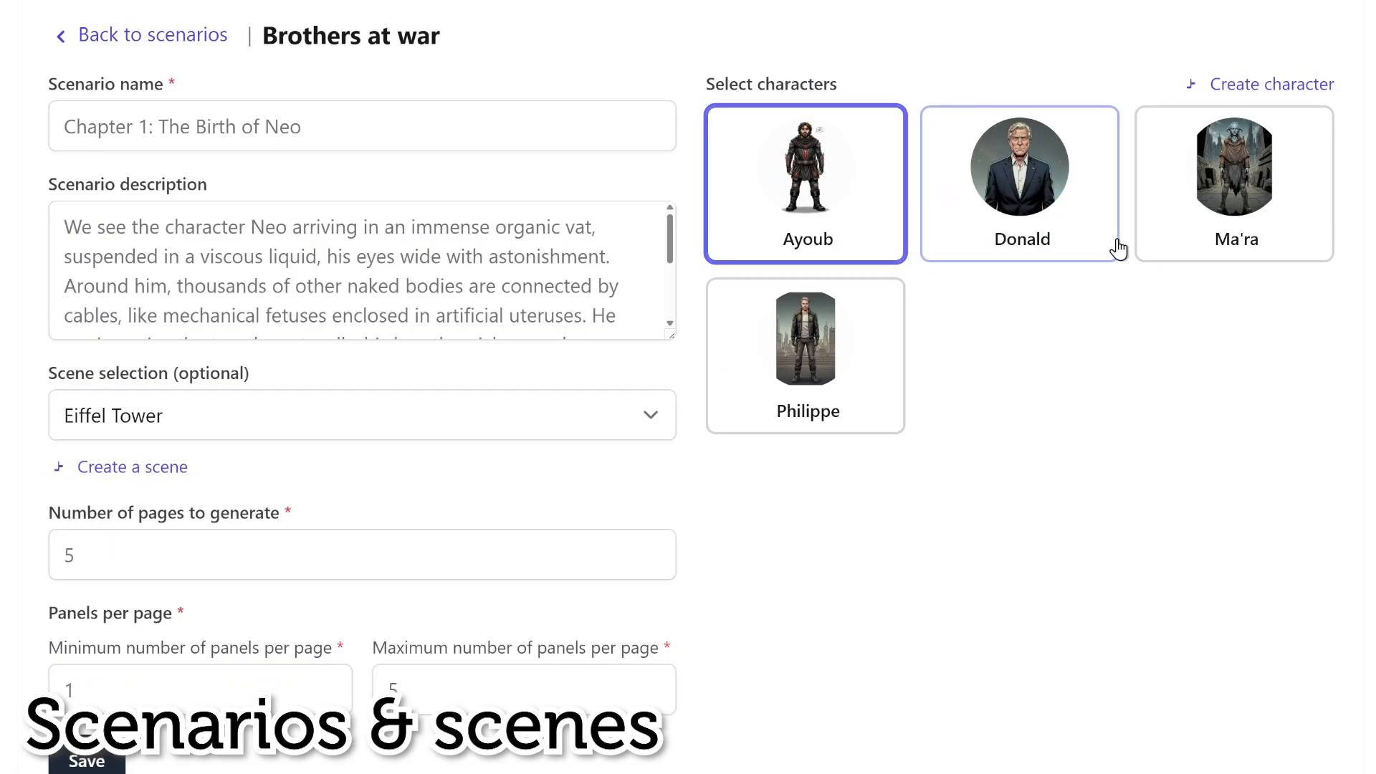
click(765, 406)
click(994, 183)
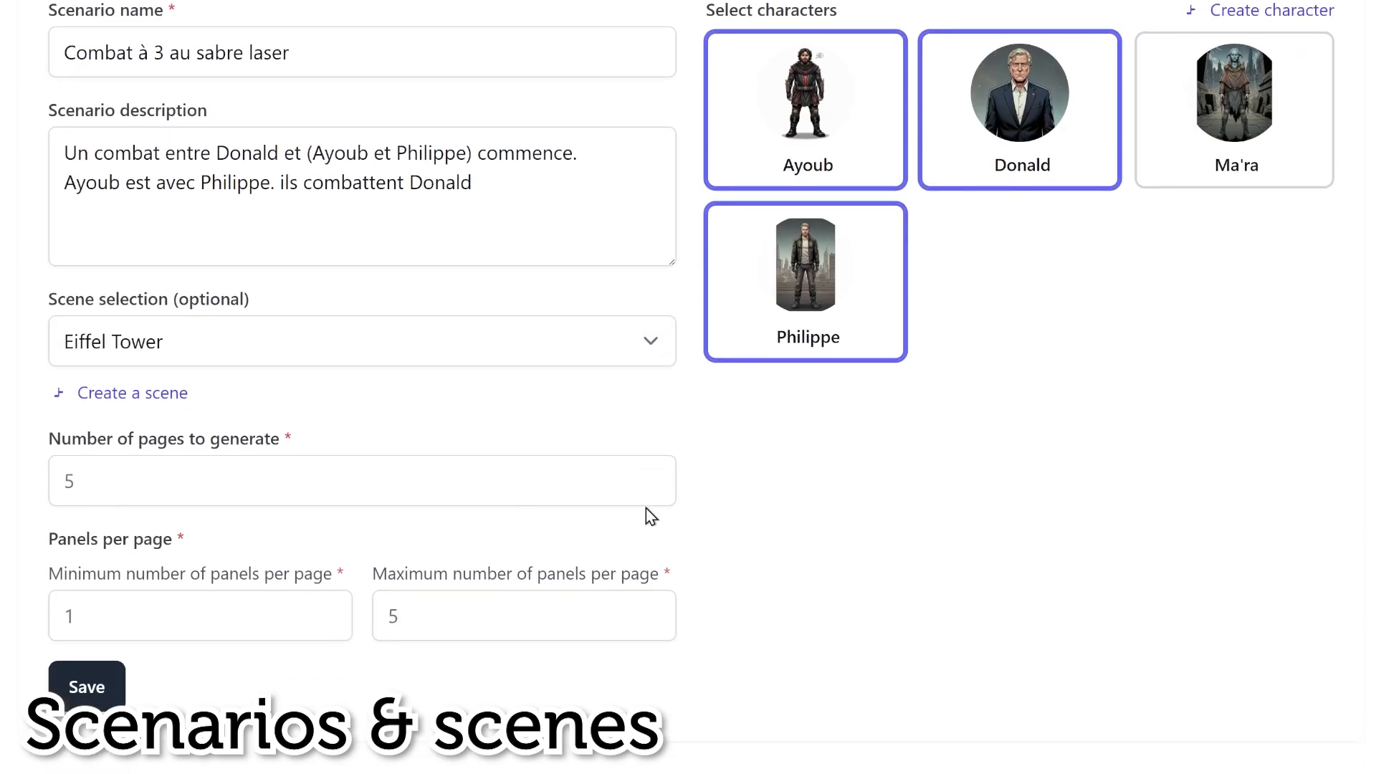
Step: Set the scenario's number of pages to generate to 3 and highlight the panels-per-page label
click(651, 489)
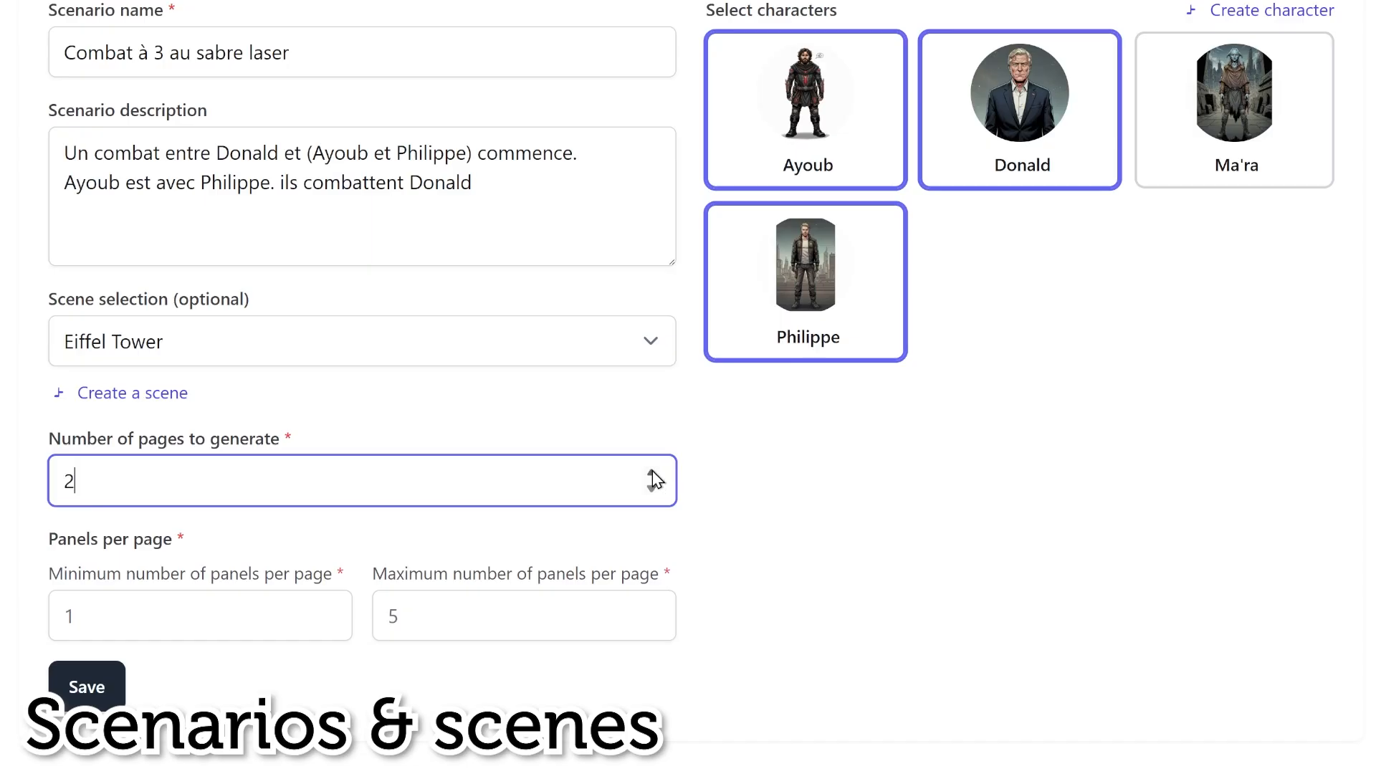
click(652, 473)
text(3)
drag(37, 439, 308, 445)
click(18, 430)
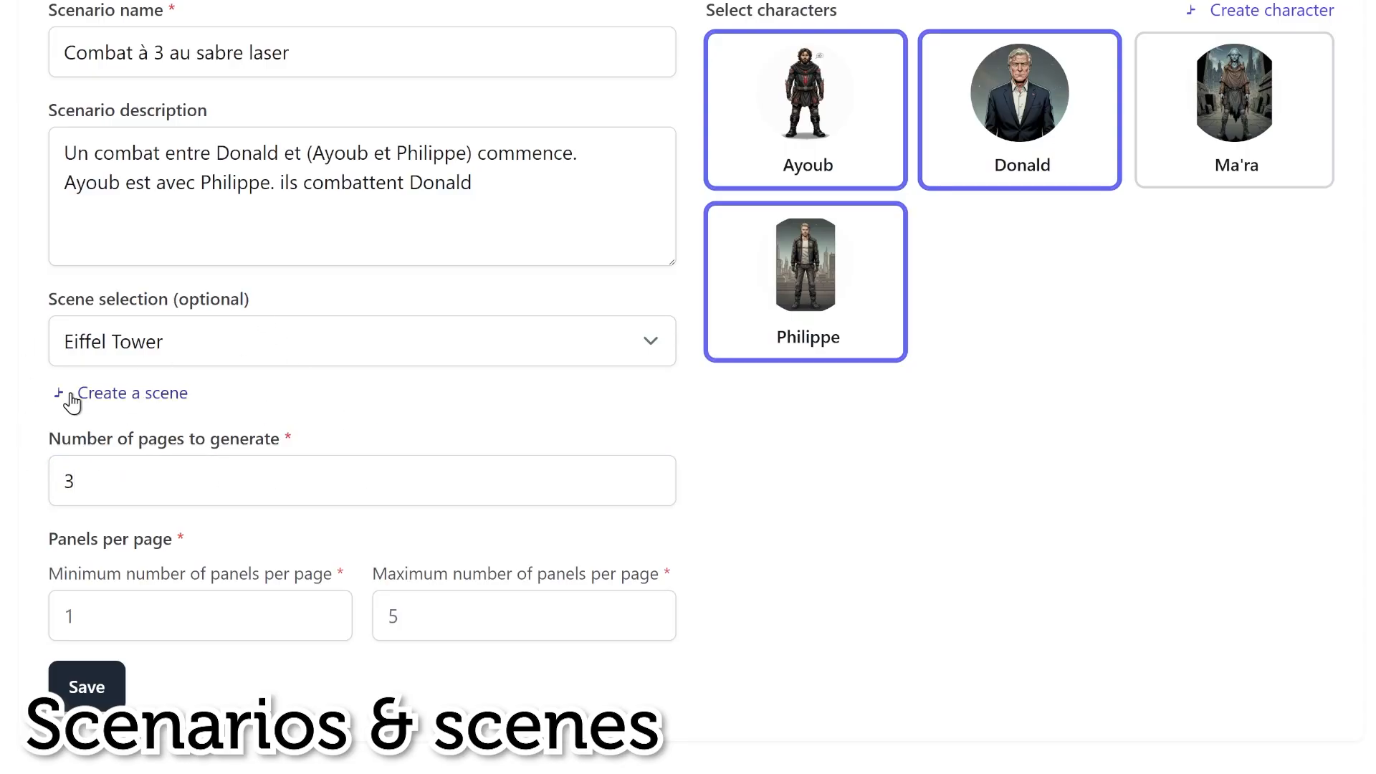
drag(47, 539, 183, 546)
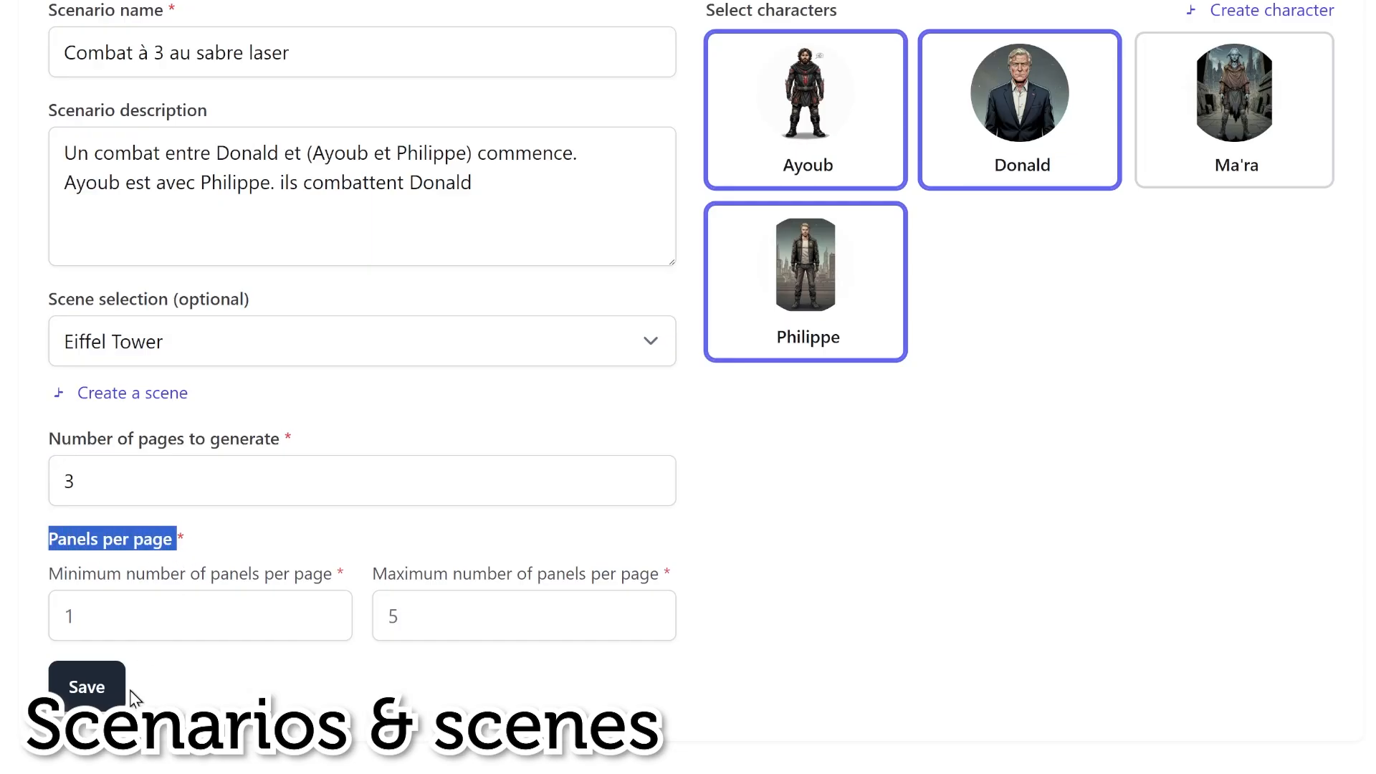
Step: Set the scenario's panels per page to a minimum of 4 and a maximum of 6, and save the scenario
click(126, 614)
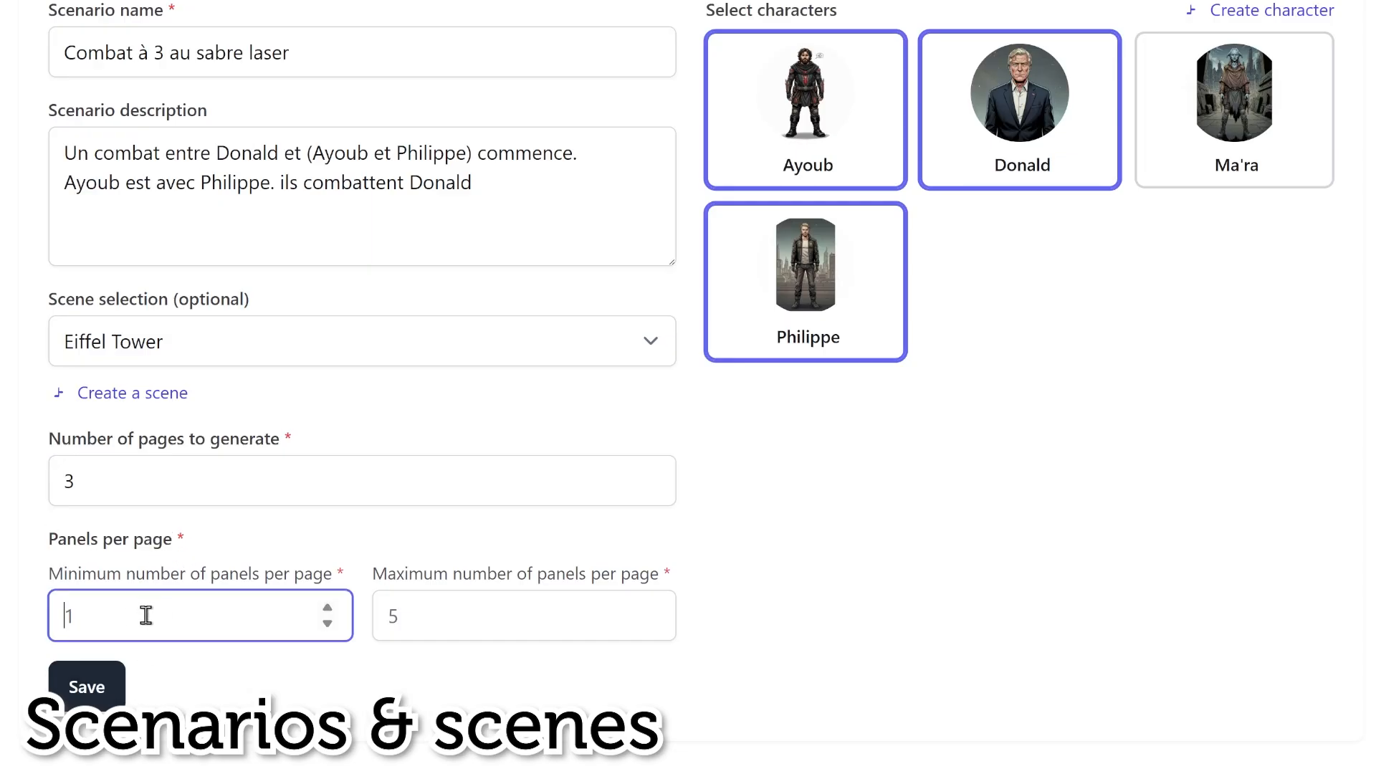
click(459, 622)
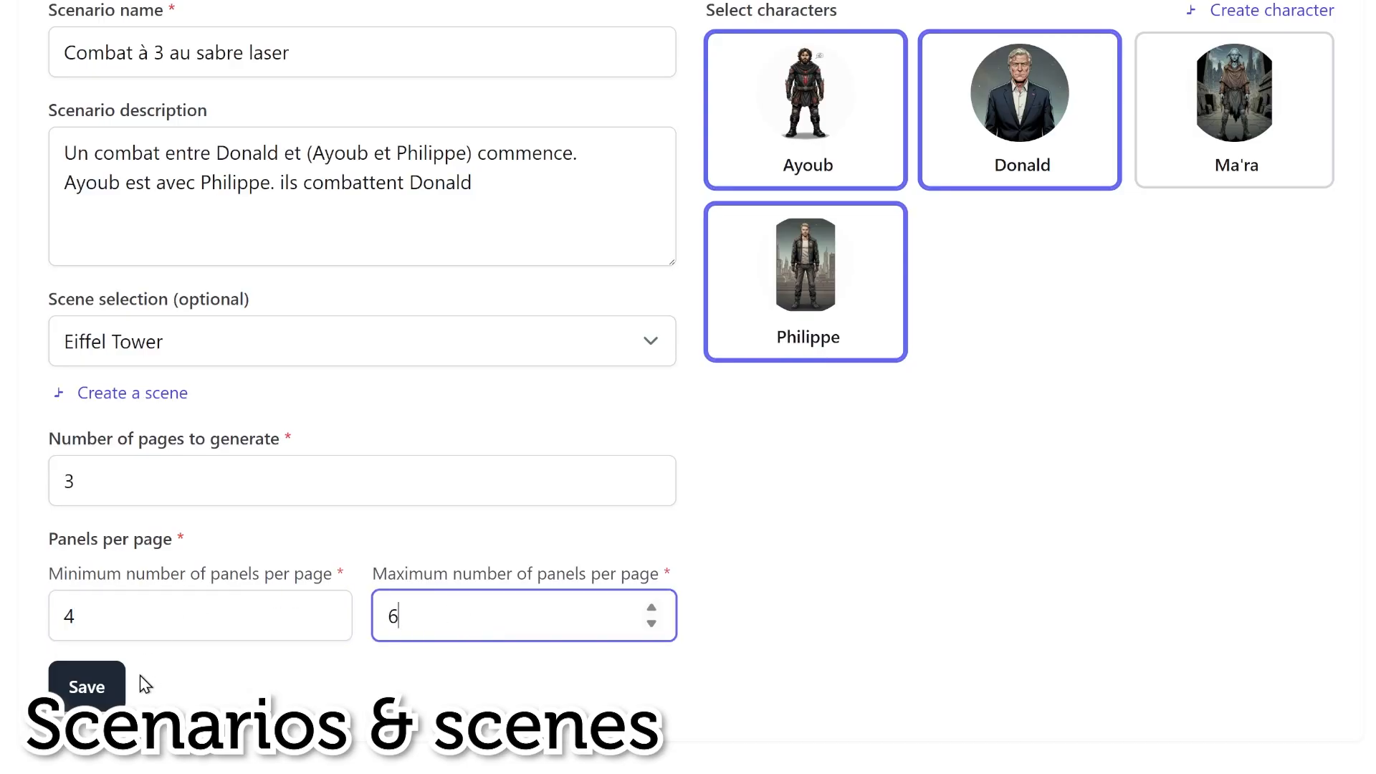
click(104, 693)
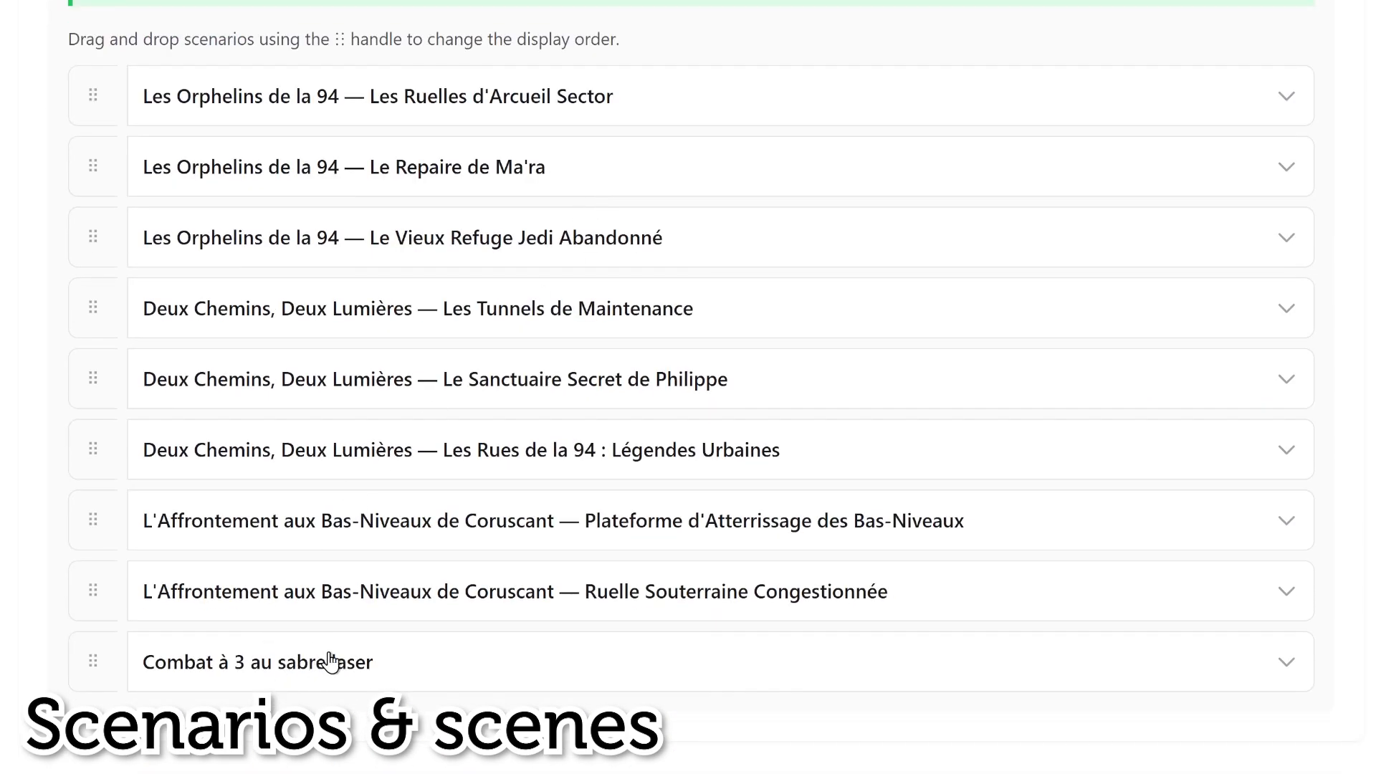
Step: Review the project's scenario list and look through its existing pages
scroll(358, 645, up, 5)
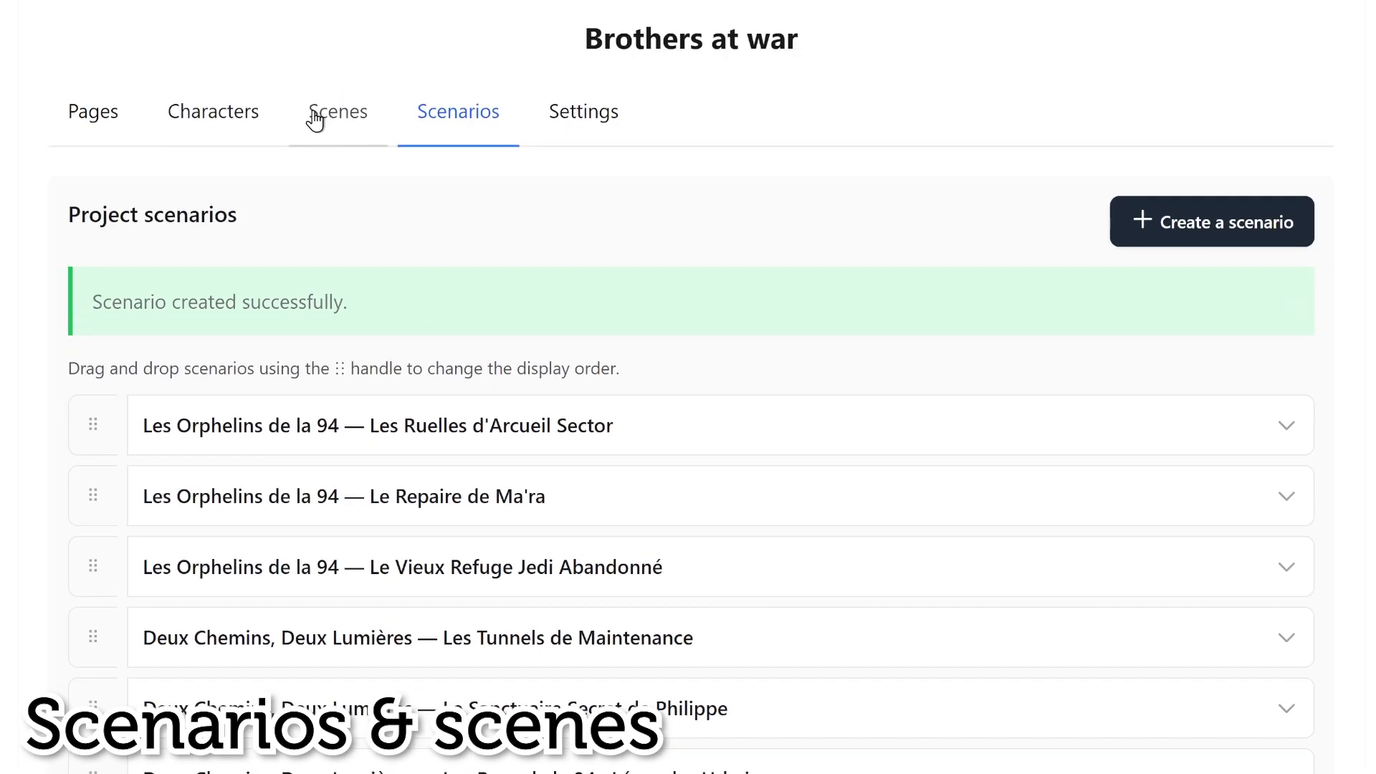
click(87, 112)
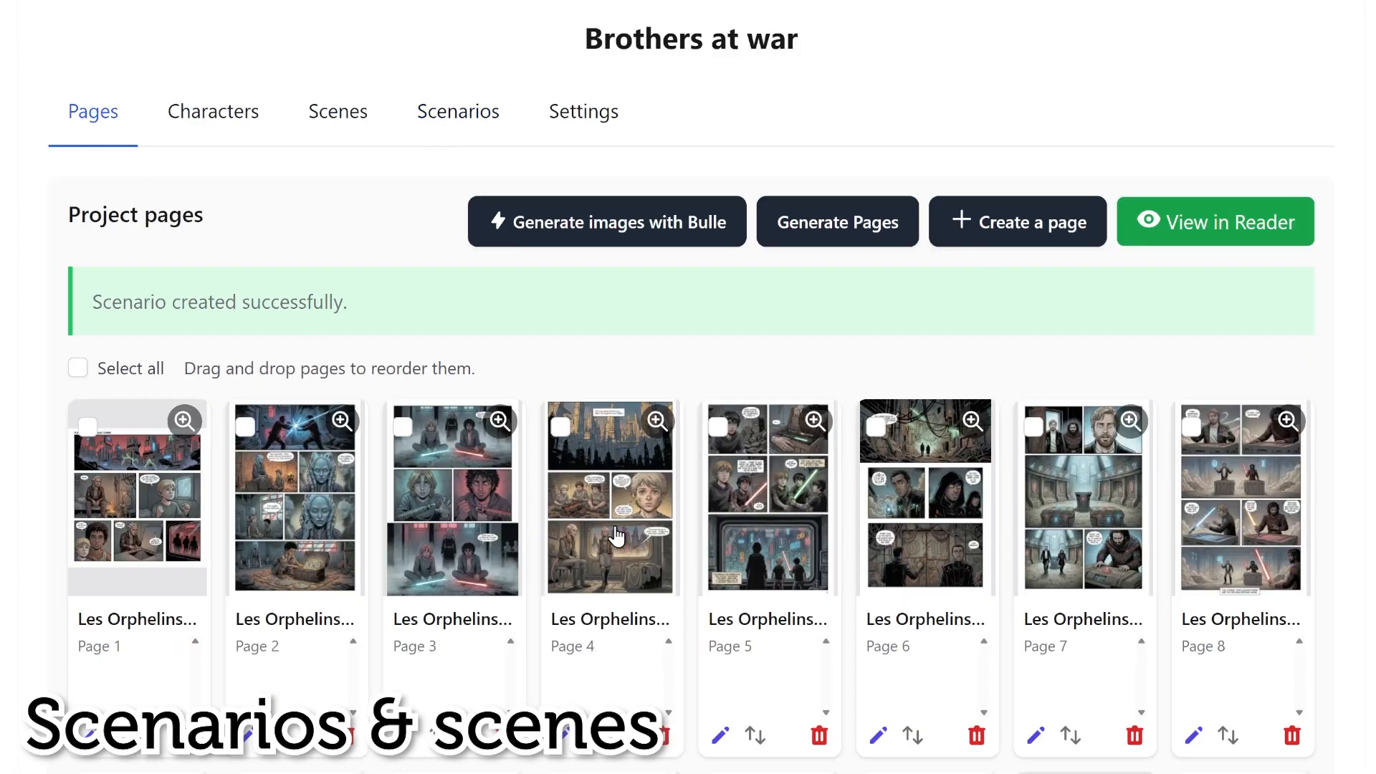
click(435, 112)
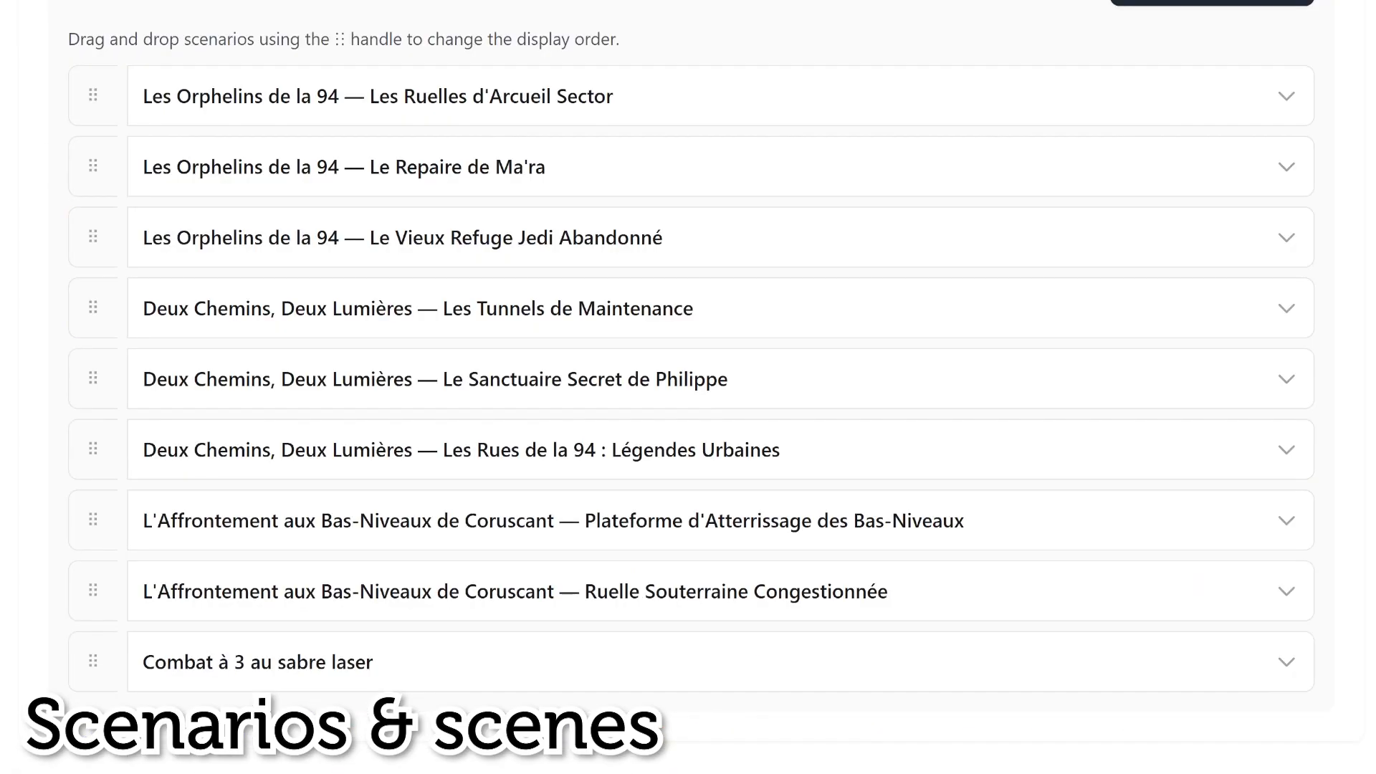
scroll(73, 308, up, 4)
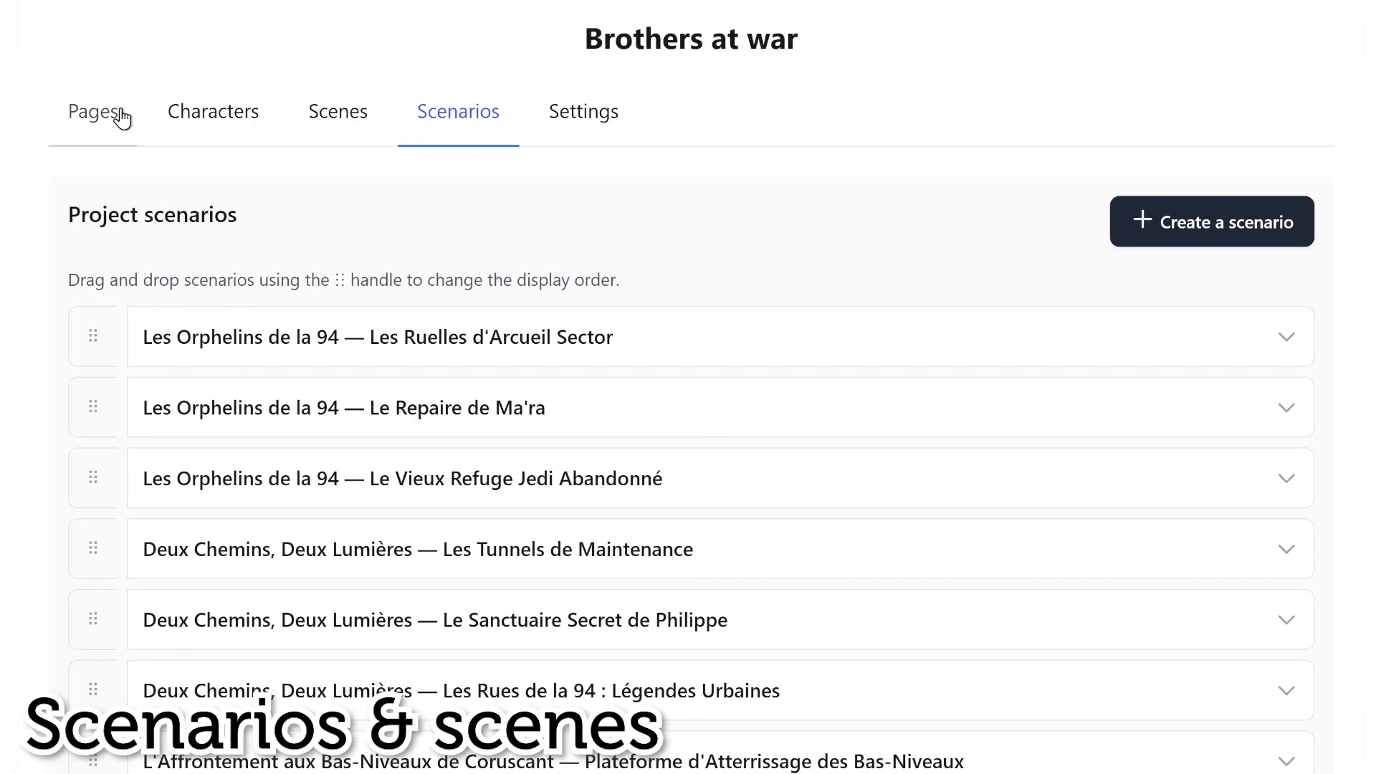
click(101, 118)
scroll(783, 378, down, 8)
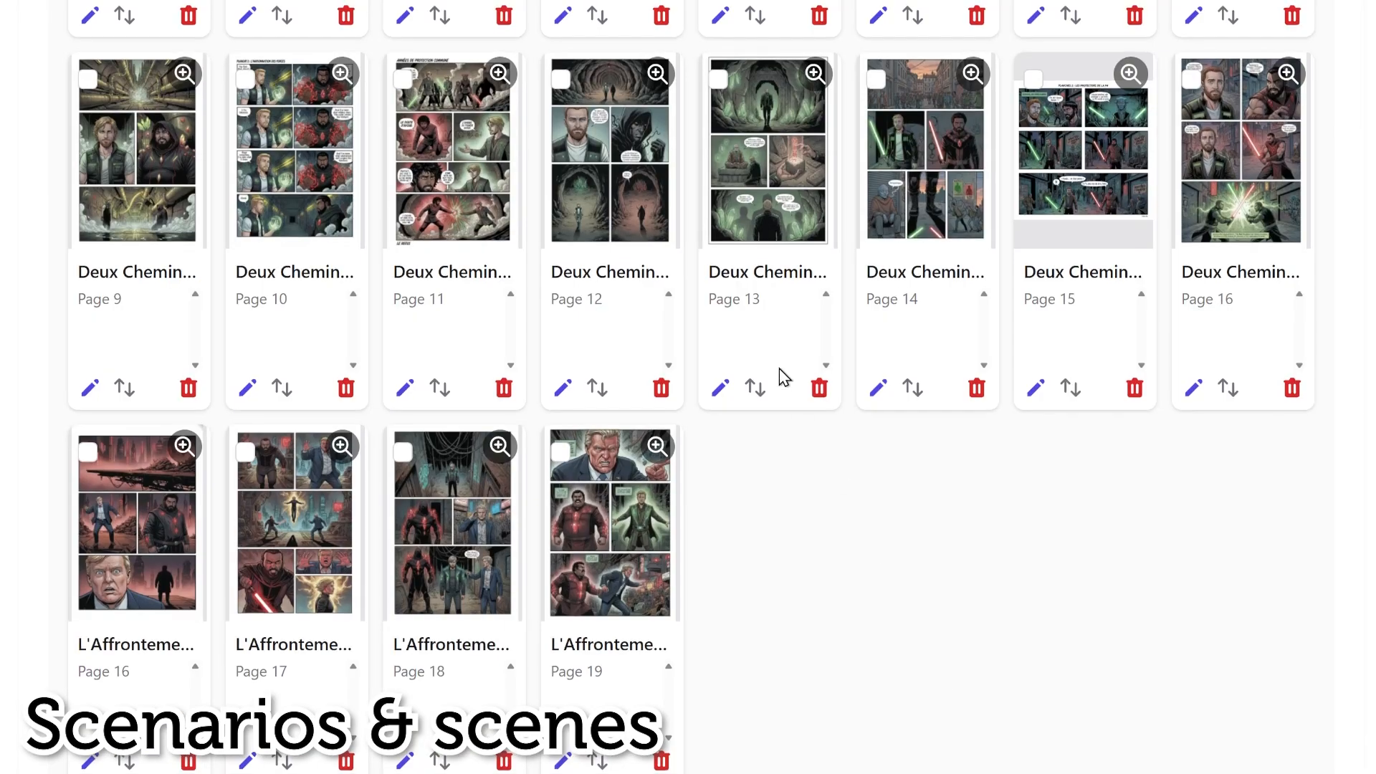
scroll(785, 387, up, 8)
Step: Set up an AI page generation that imports the scenario "Combat à 3 au sabre laser"
click(817, 236)
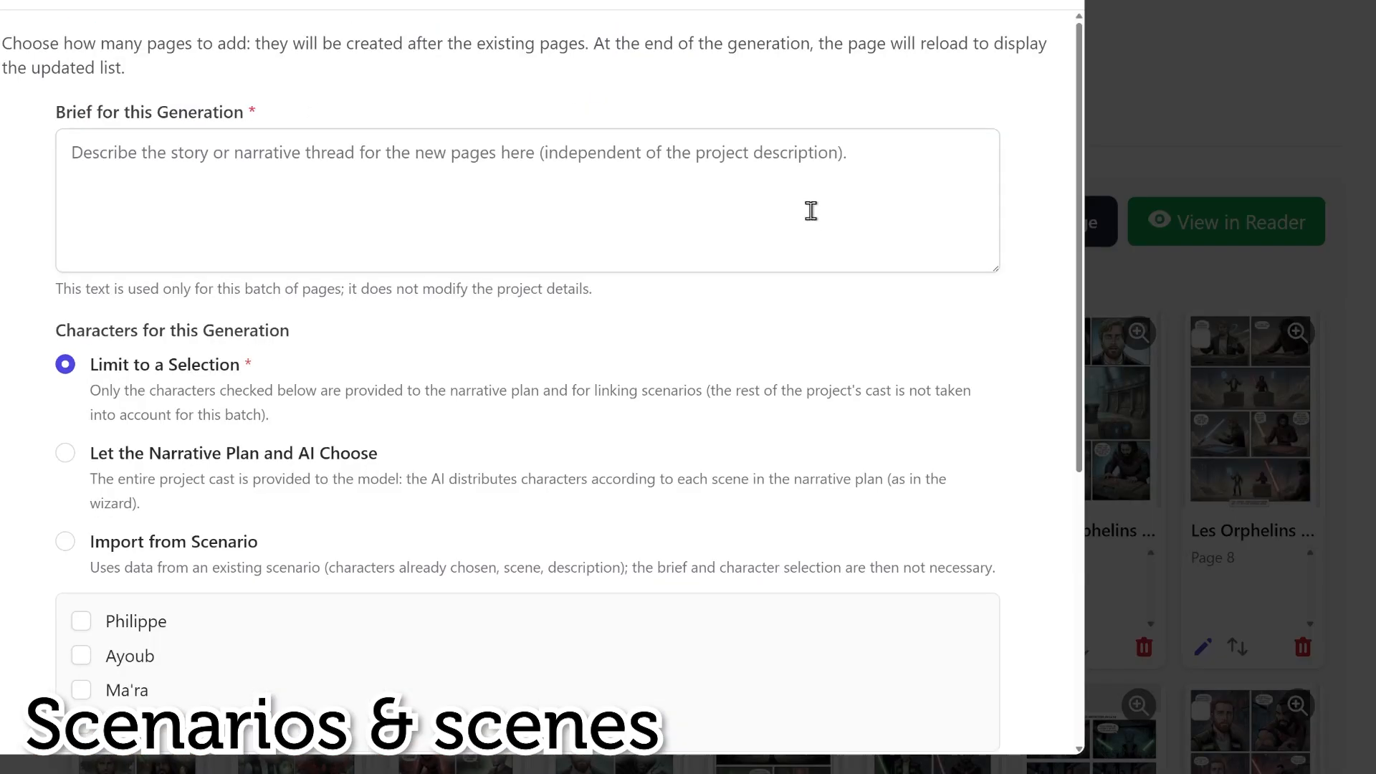
scroll(423, 358, down, 3)
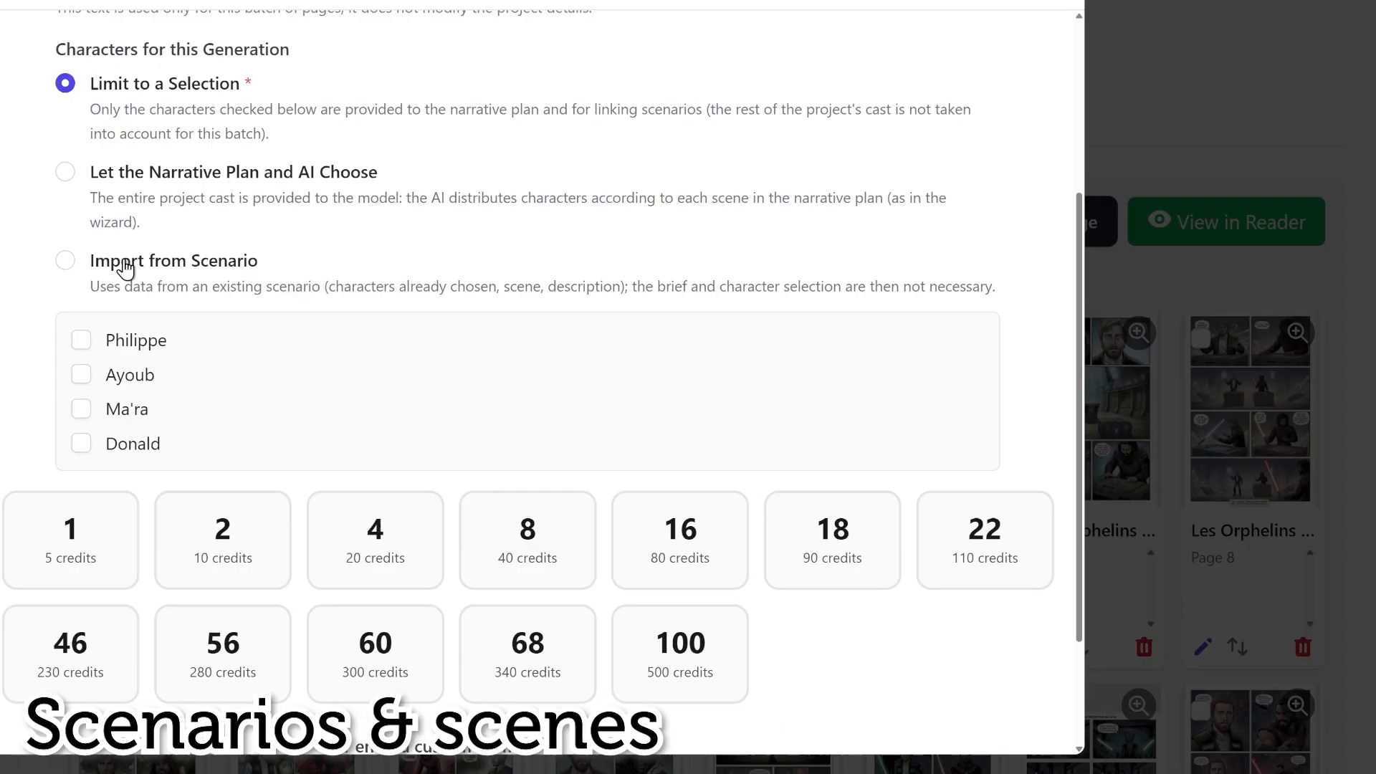
click(147, 265)
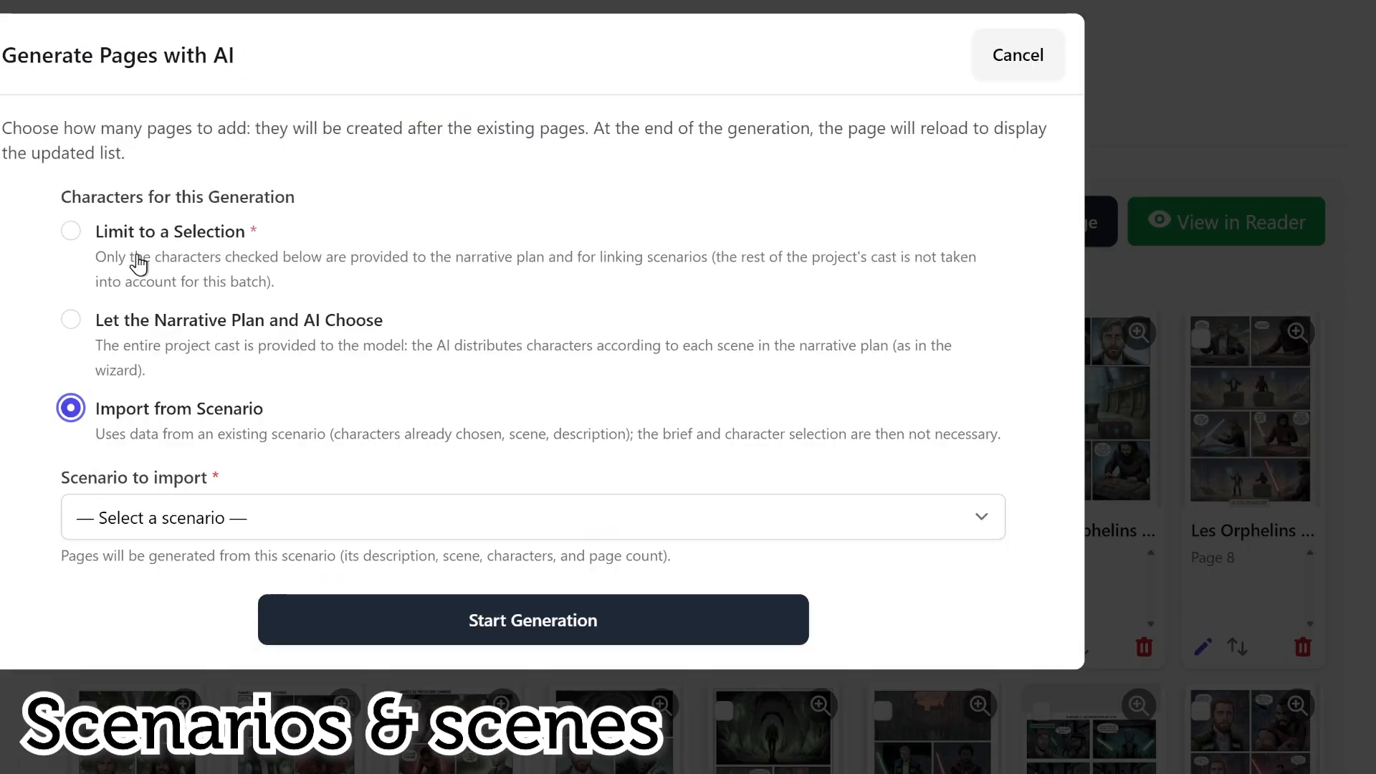
click(195, 523)
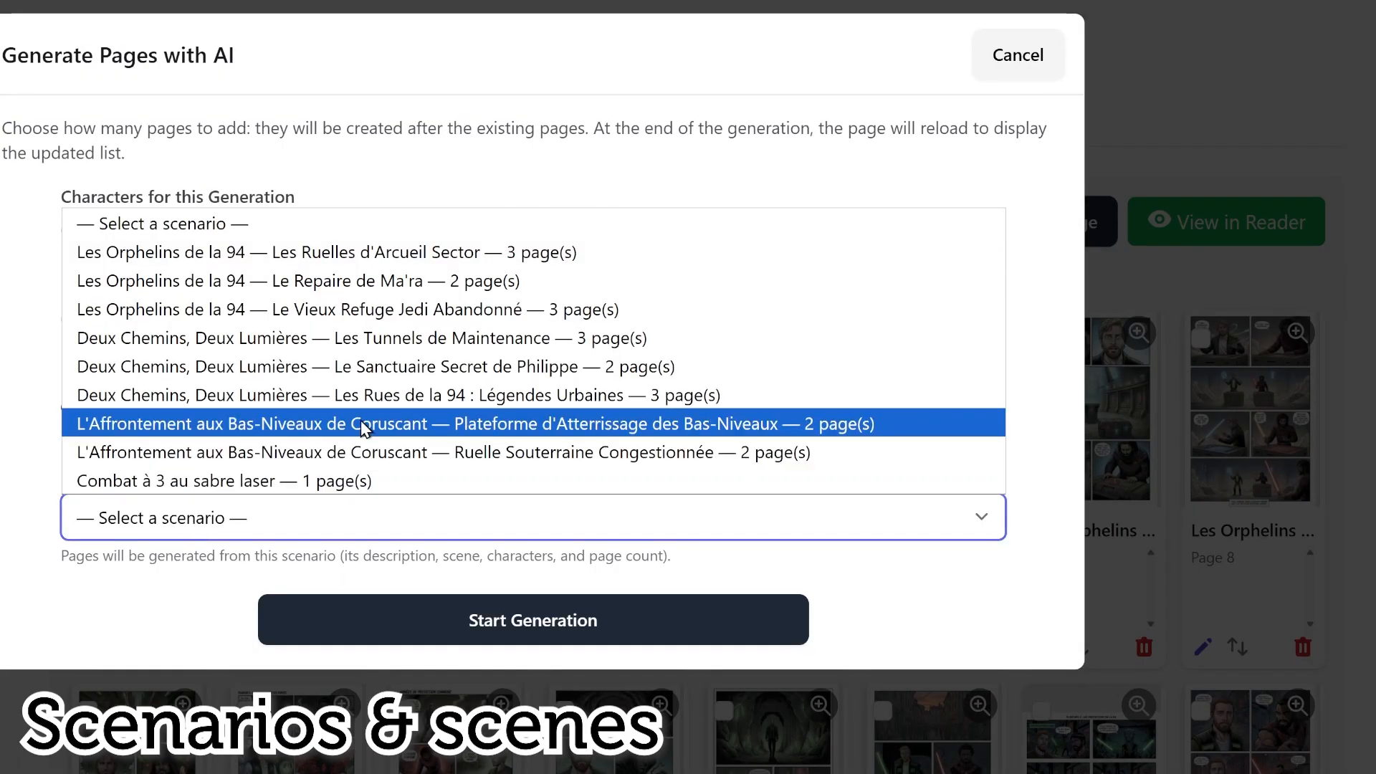
click(259, 481)
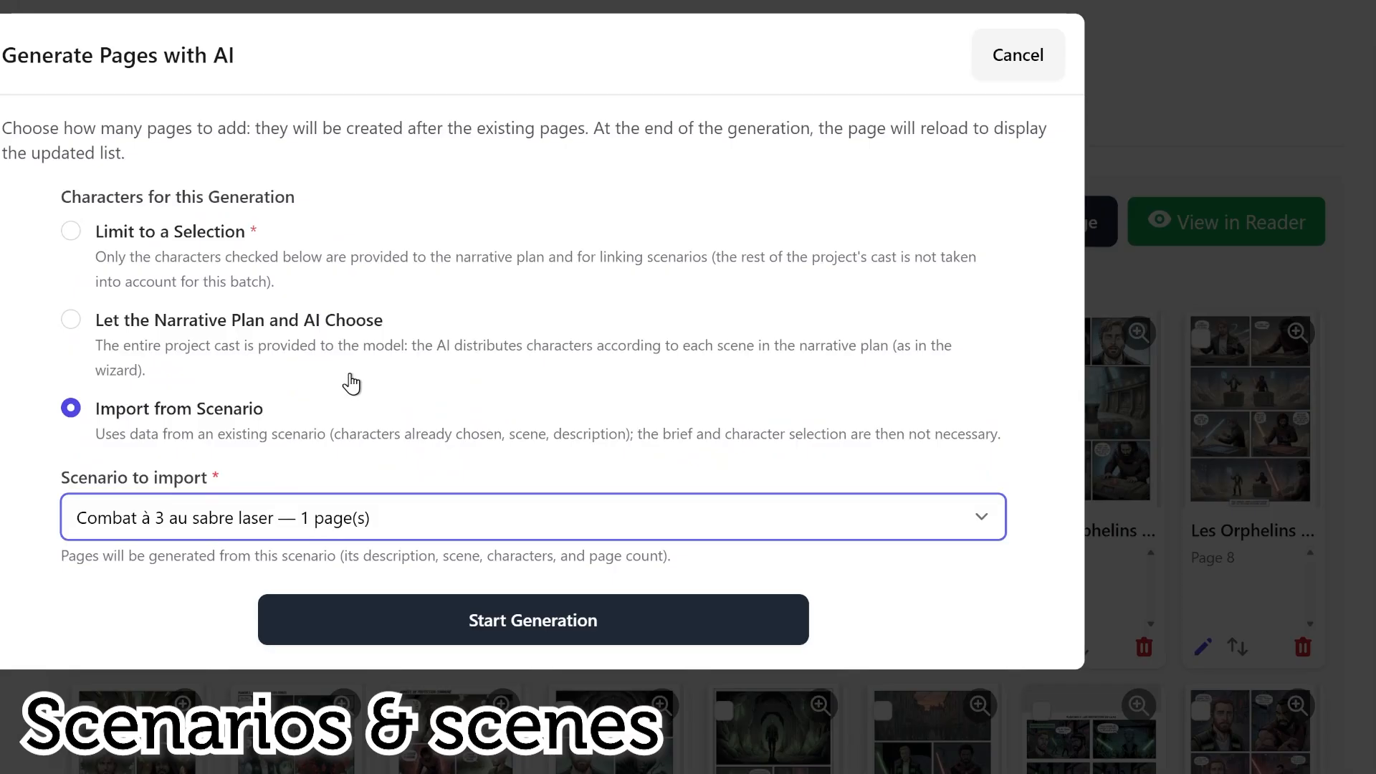
Step: Start the generation with automatic page images and dialogue bubbles, and inspect the resulting page enlarged
click(487, 625)
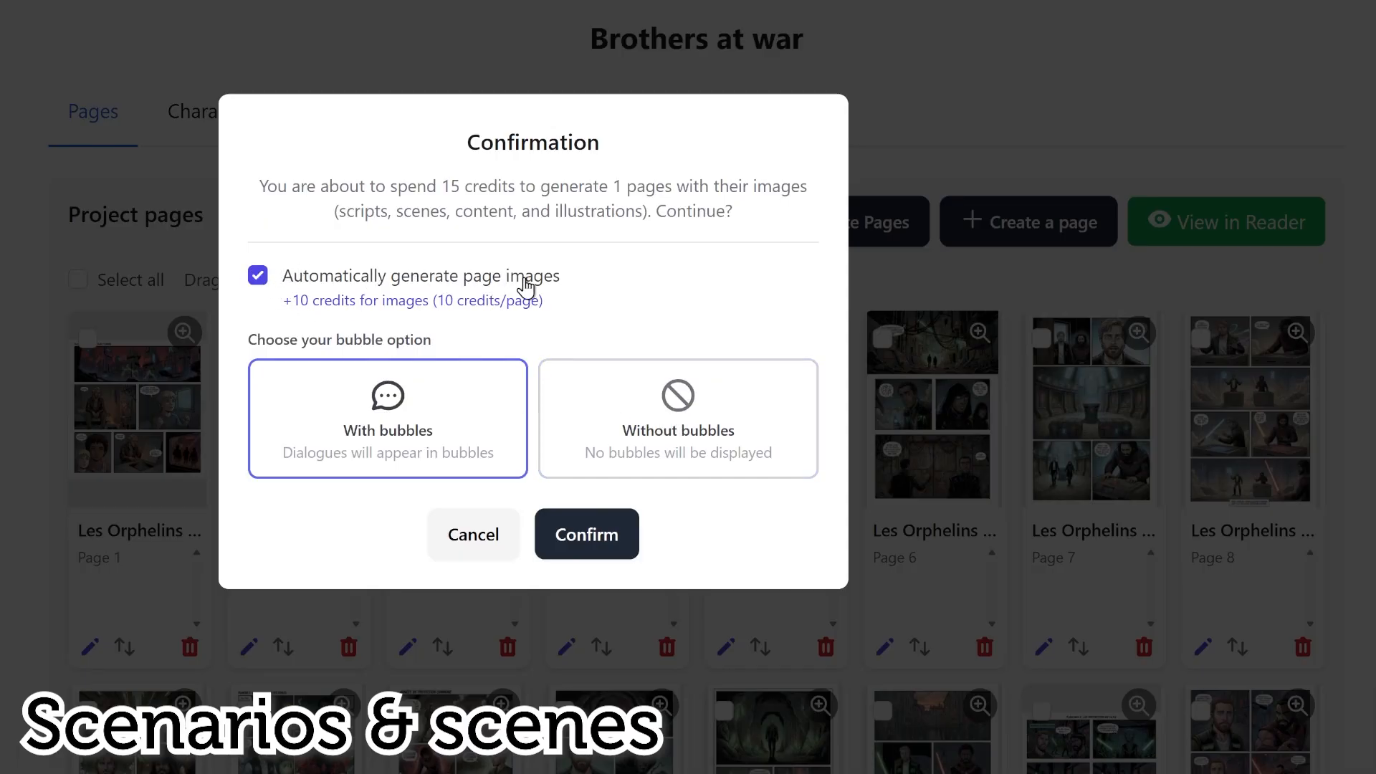
click(611, 539)
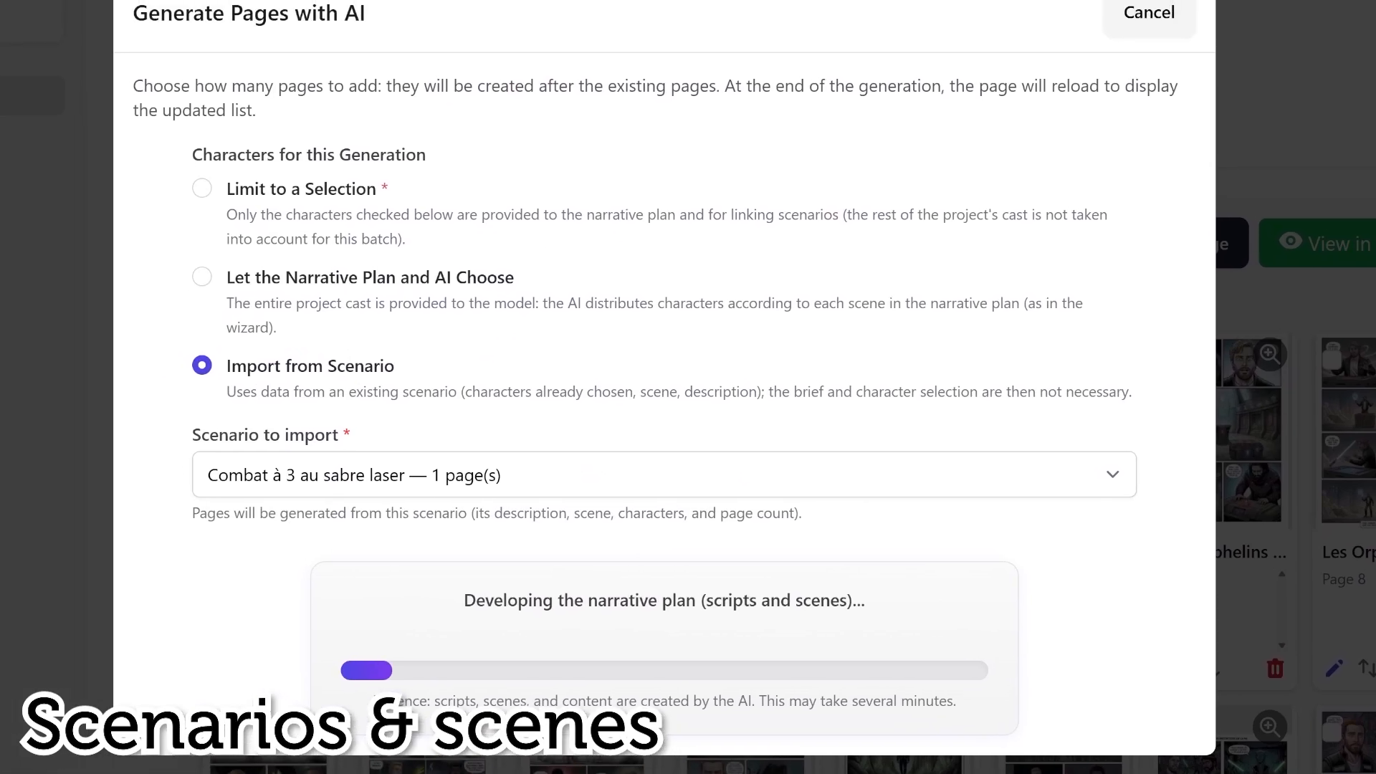
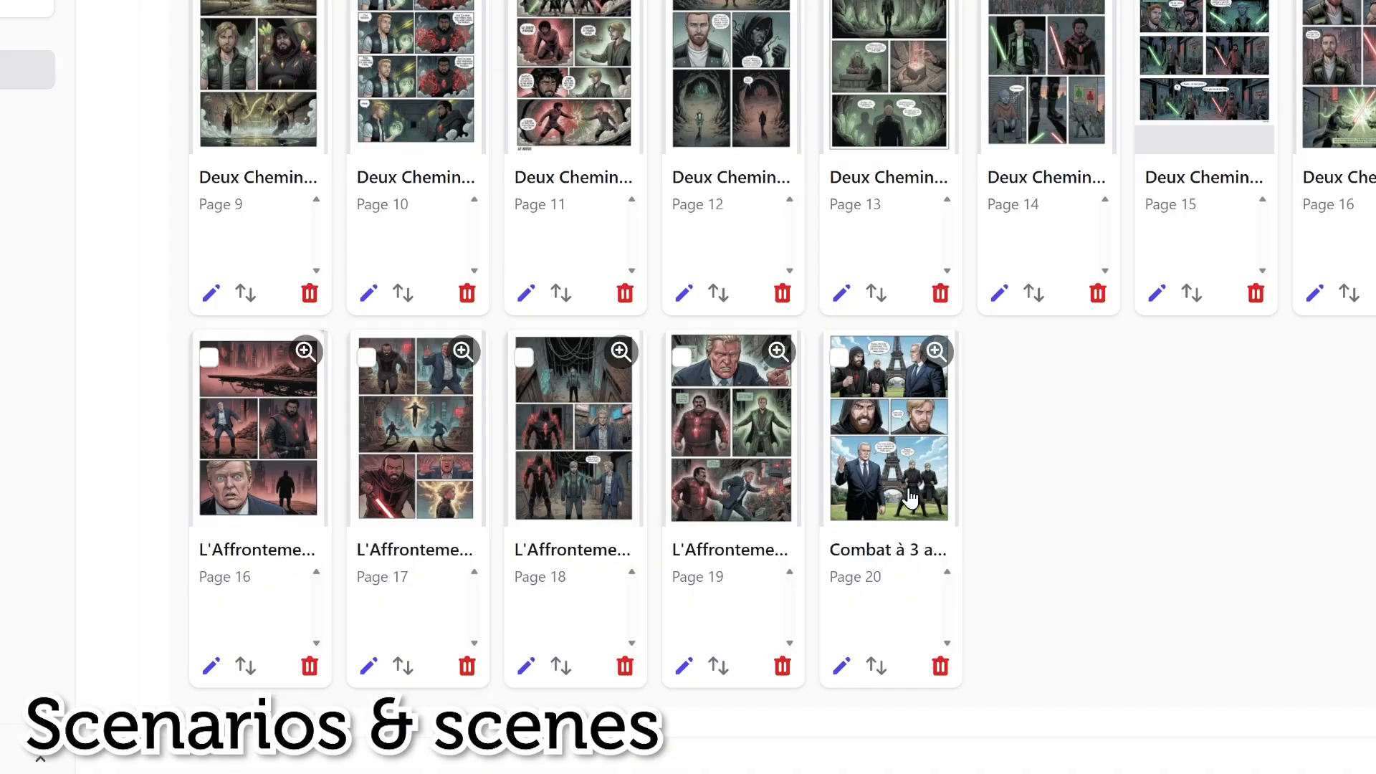
click(884, 476)
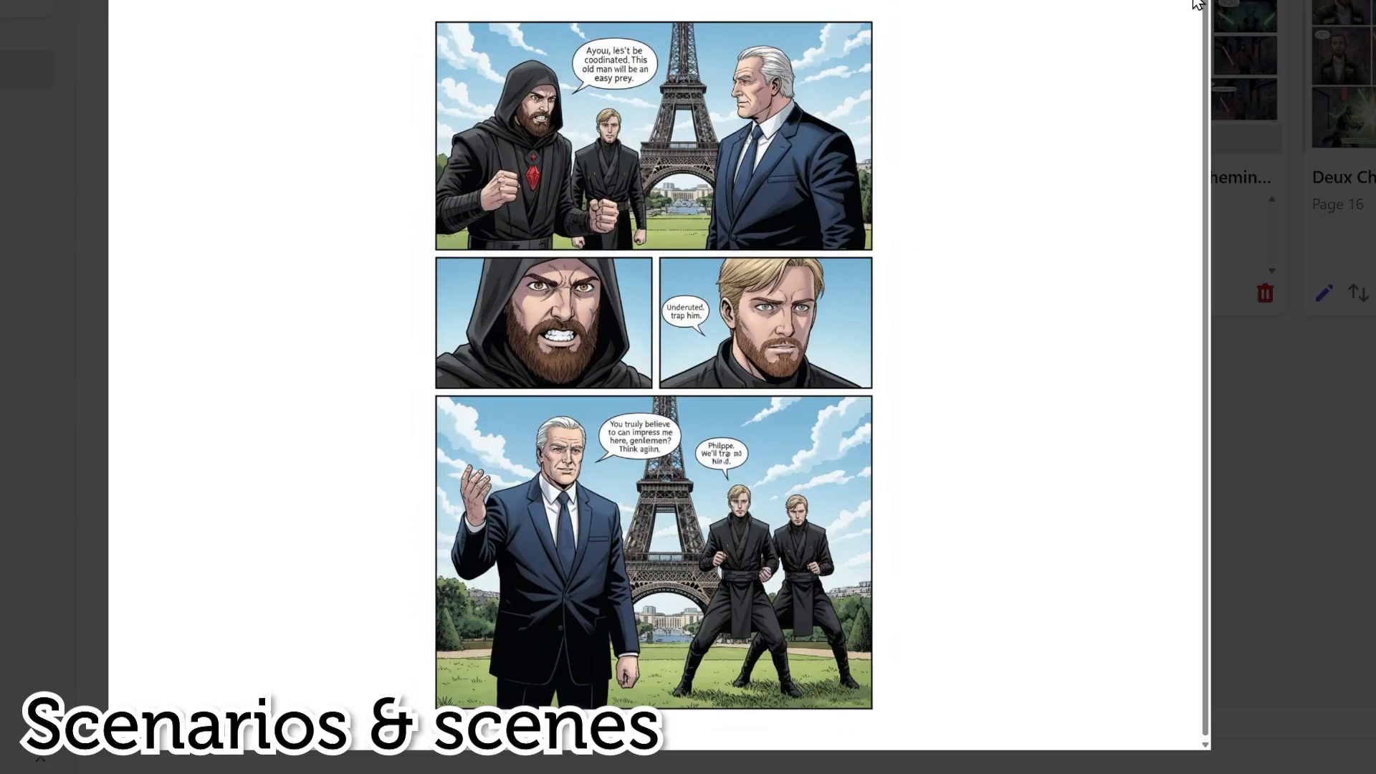
key(Escape)
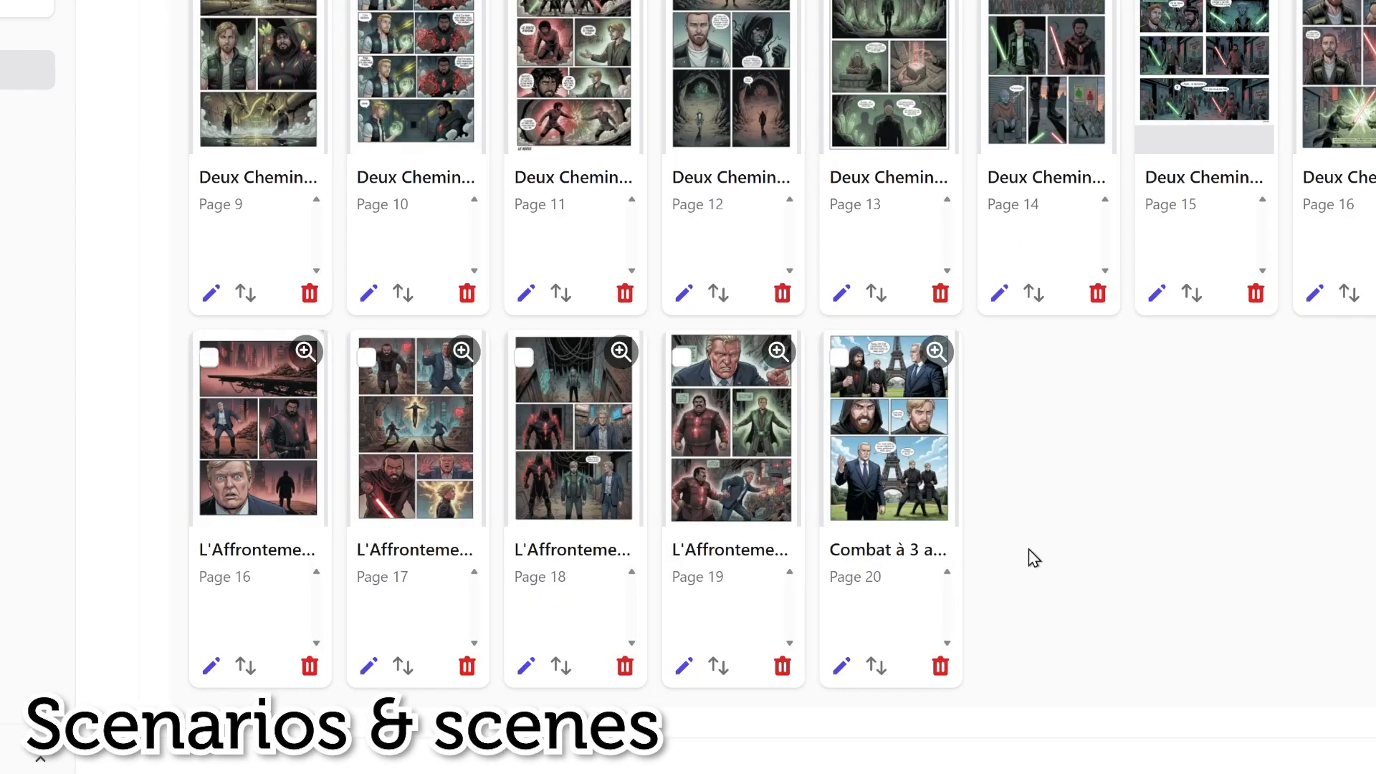
Step: Set the number of pages to generate to 3 in the "Combat à 3 au sabre laser" scenario and save the changes
scroll(1035, 559, up, 7)
click(580, 113)
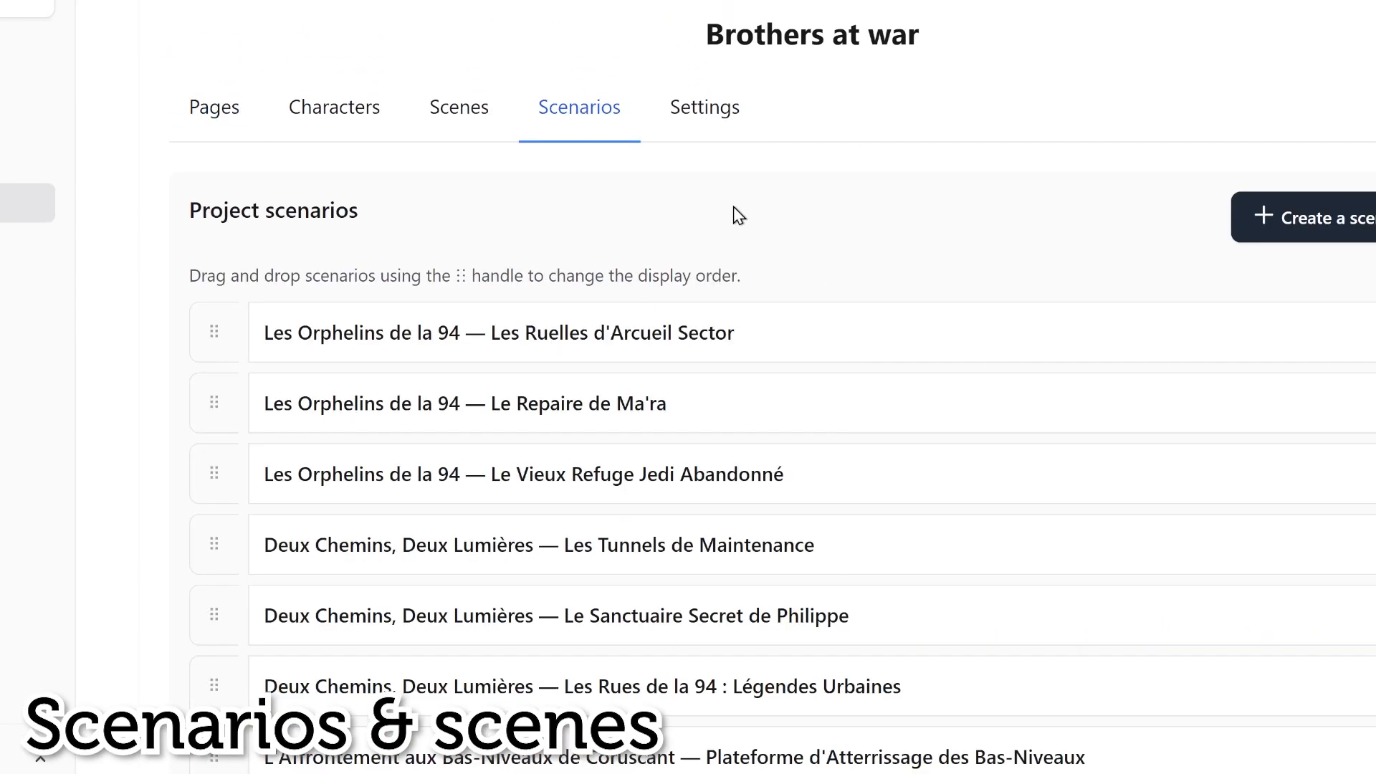
scroll(731, 215, down, 3)
scroll(440, 663, down, 8)
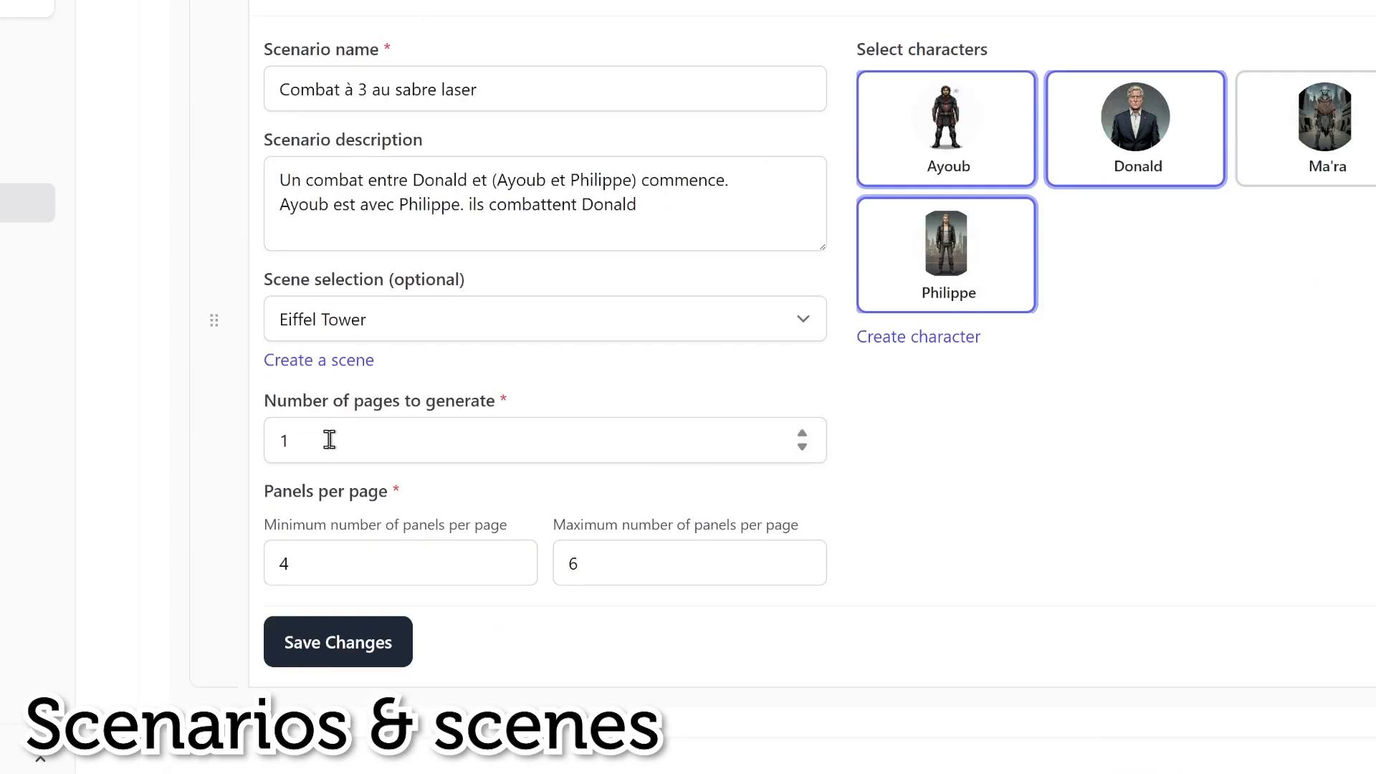
double_click(328, 440)
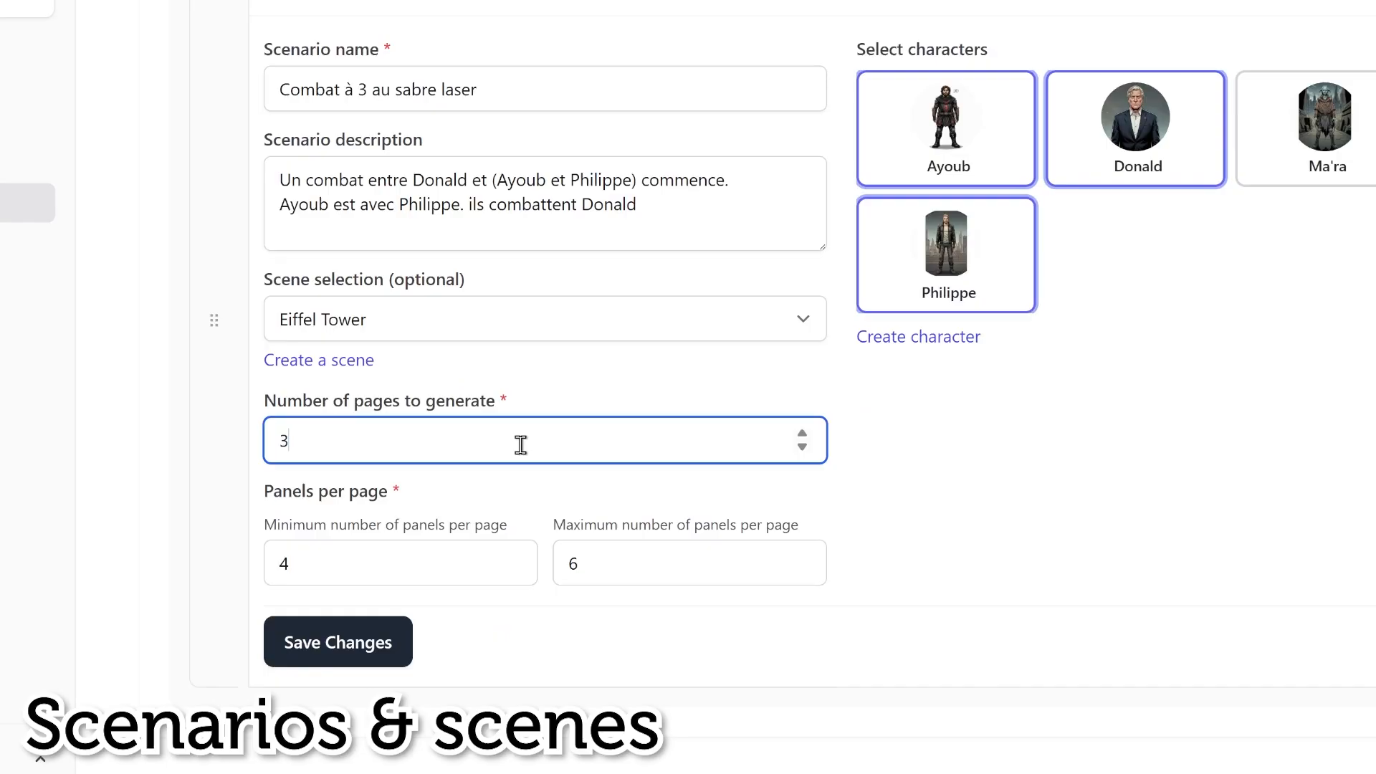
drag(276, 400, 302, 437)
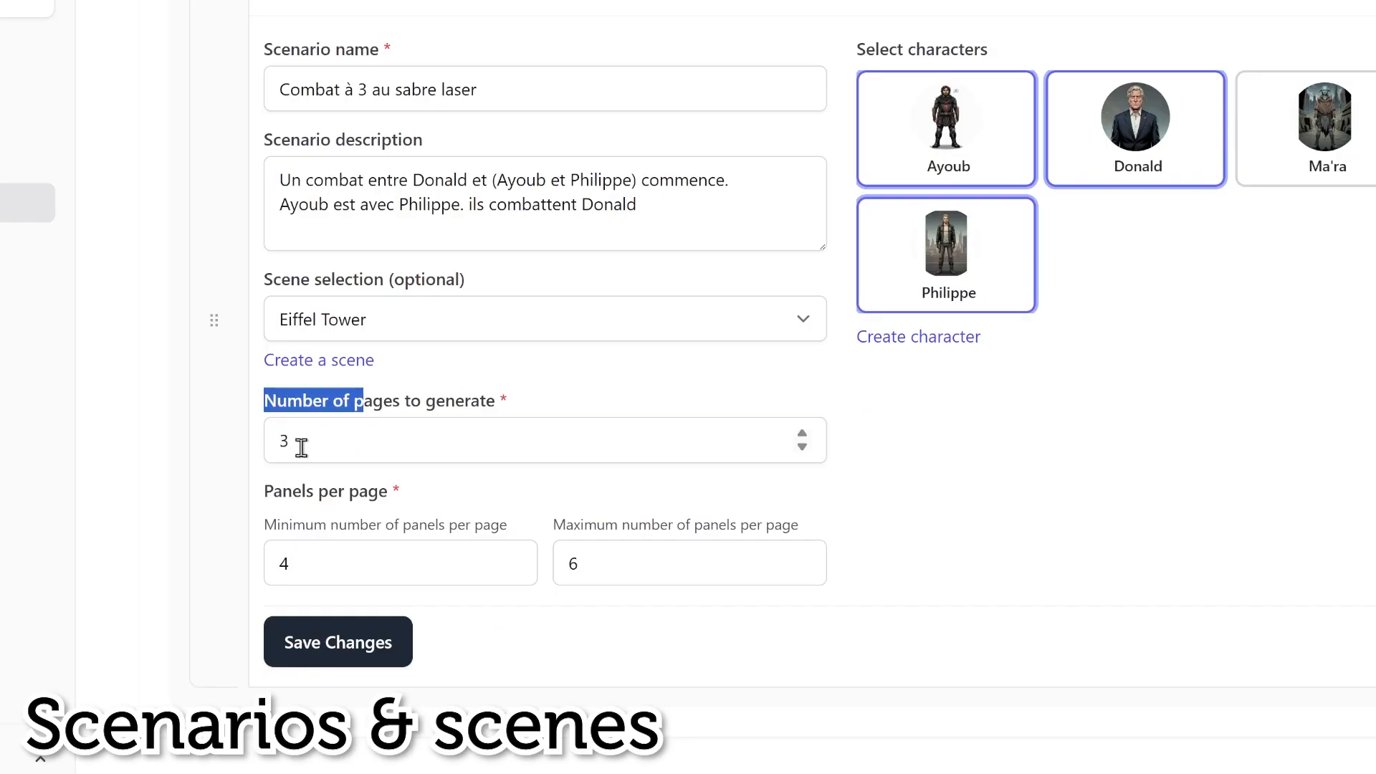
click(344, 651)
Step: Delete page 20, "Combat à 3 au sabre laser", from the project pages
scroll(573, 151, up, 10)
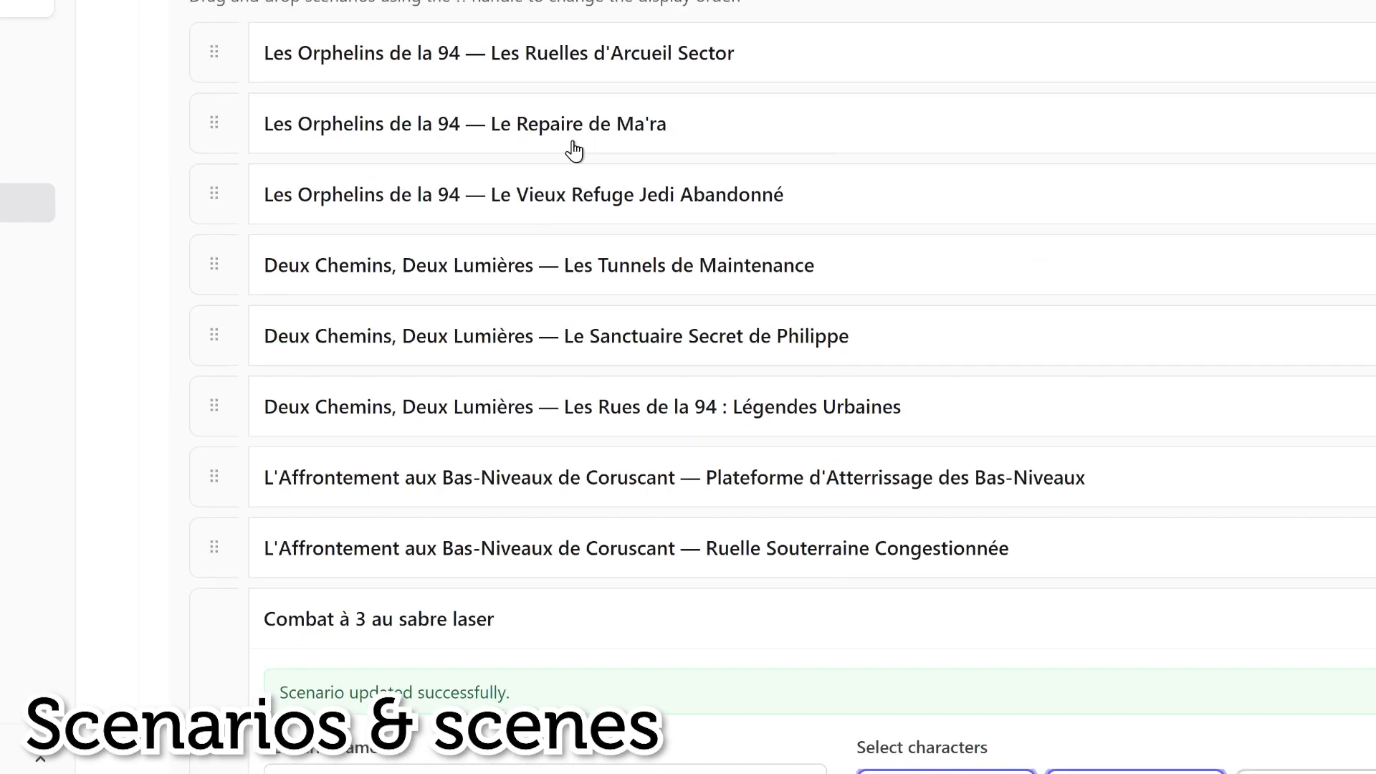
click(238, 106)
scroll(766, 229, down, 10)
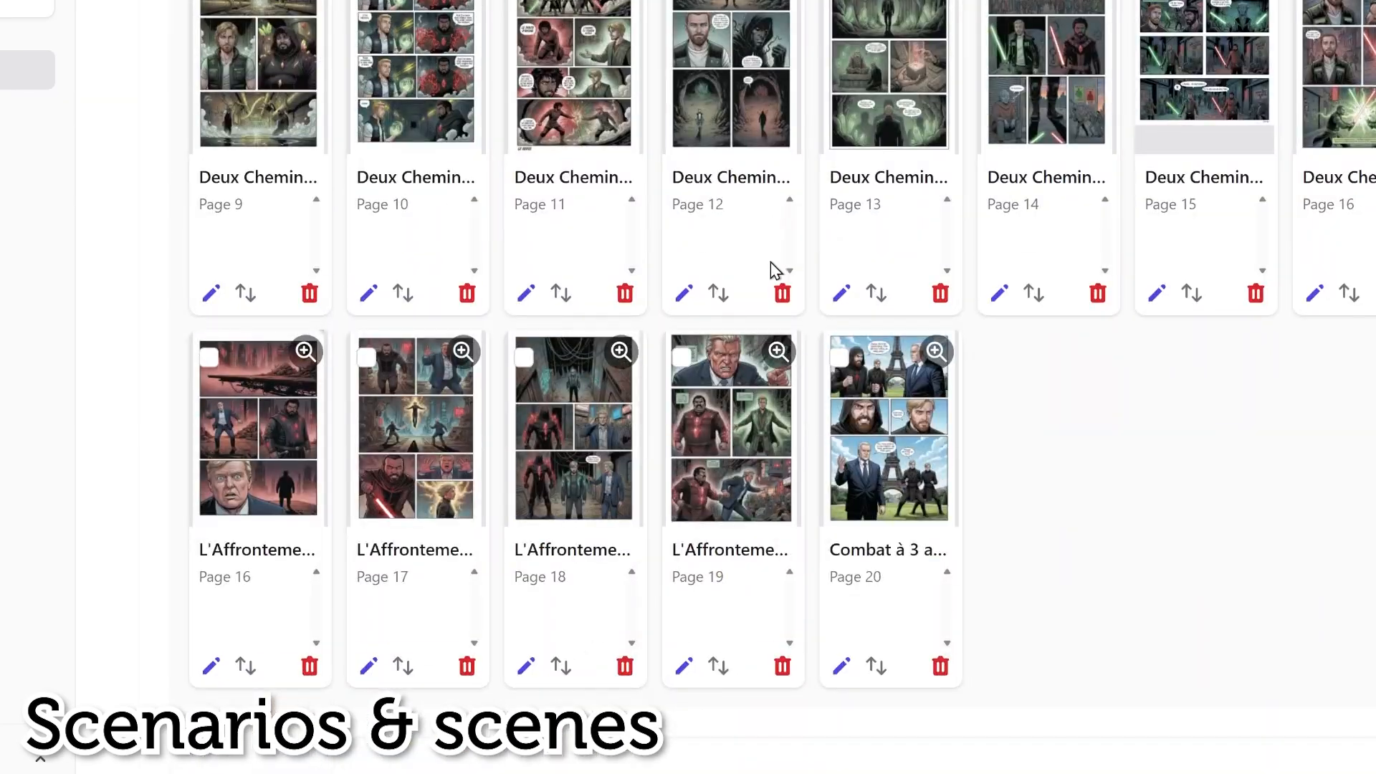
click(940, 668)
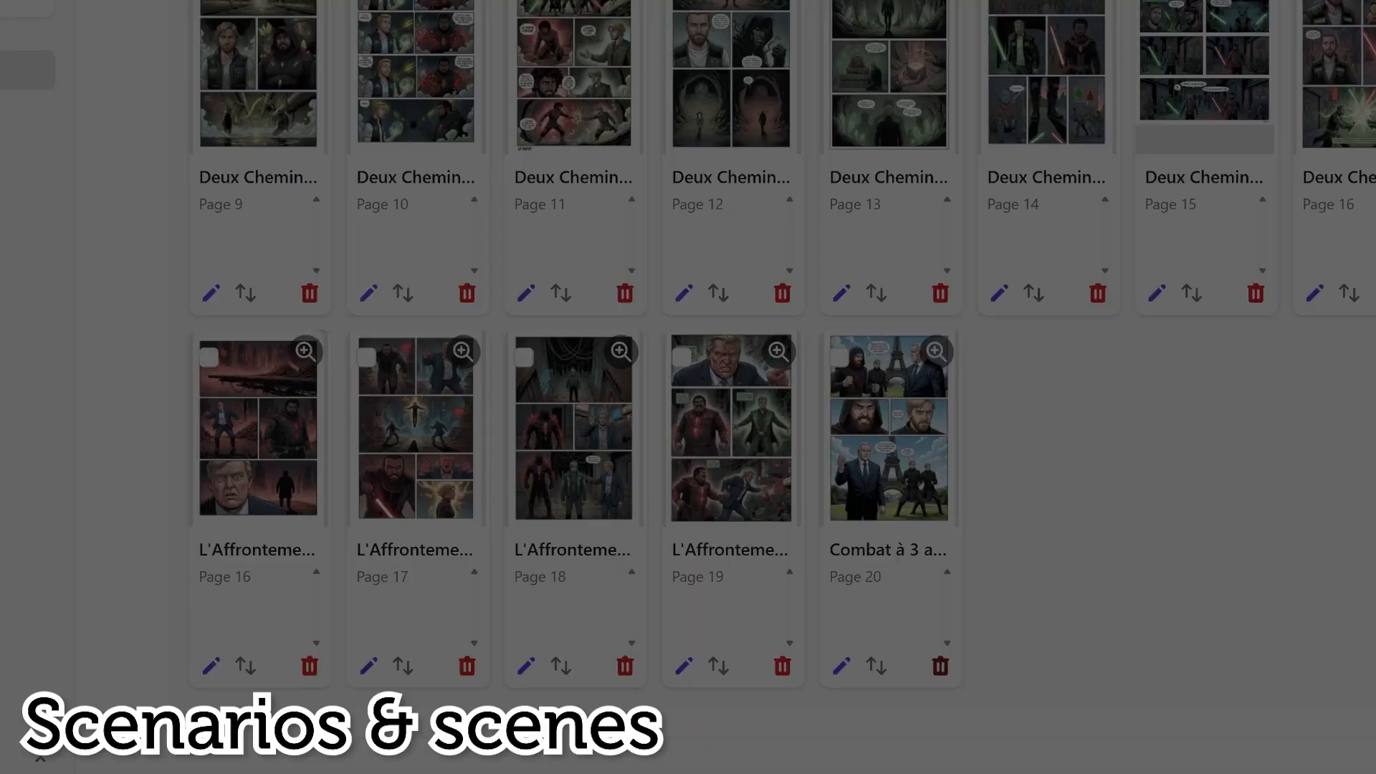
scroll(1108, 603, up, 1)
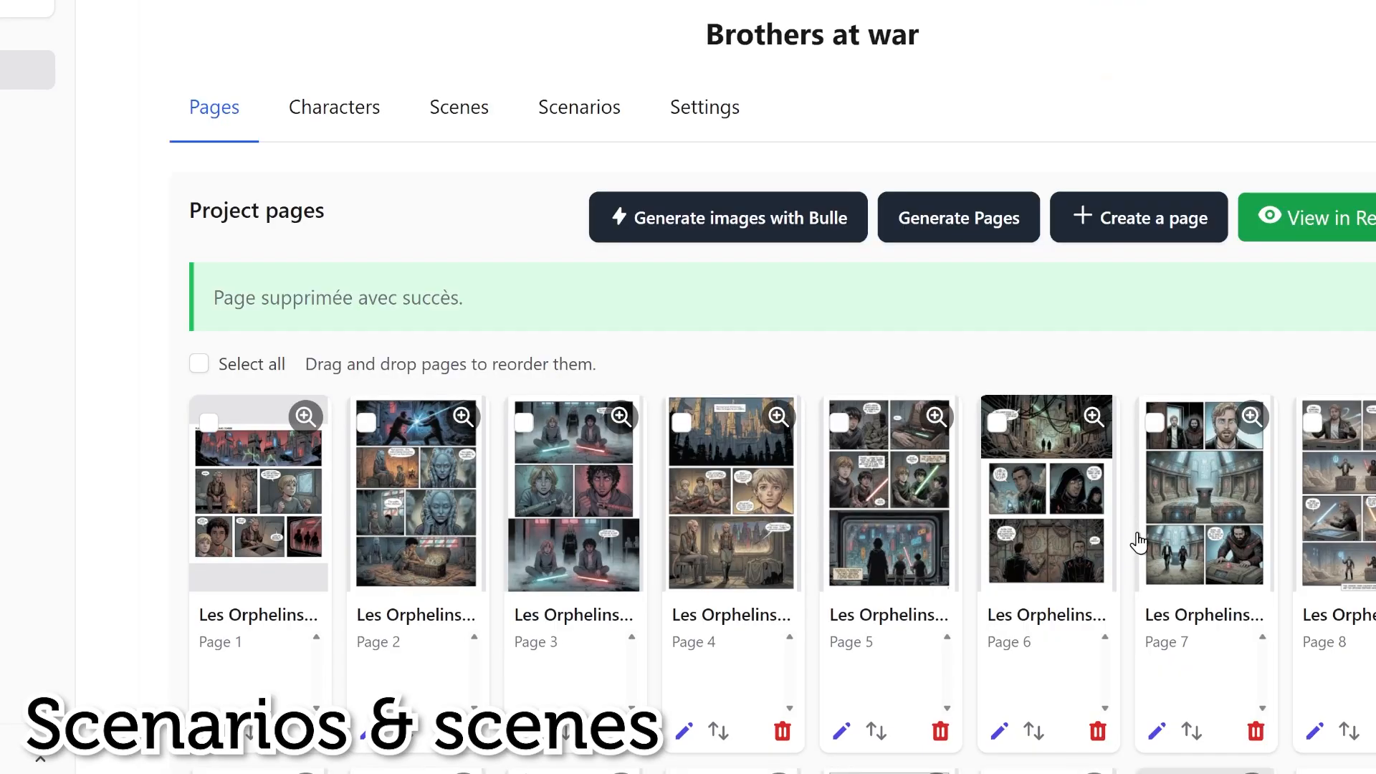
Step: Generate 3 pages from the scenario "Combat à 3 au sabre laser" with automatic page images and dialogue bubbles
click(909, 242)
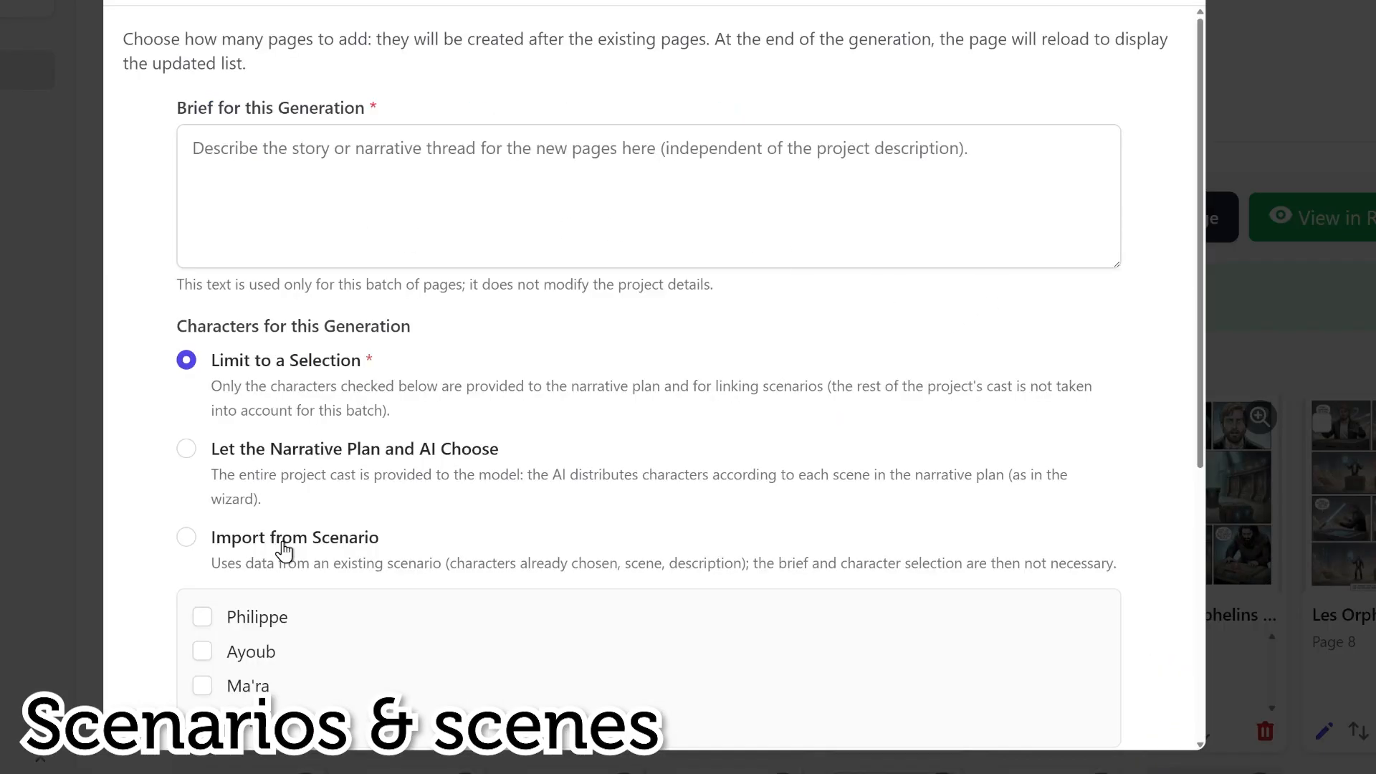
click(284, 539)
click(332, 502)
click(369, 476)
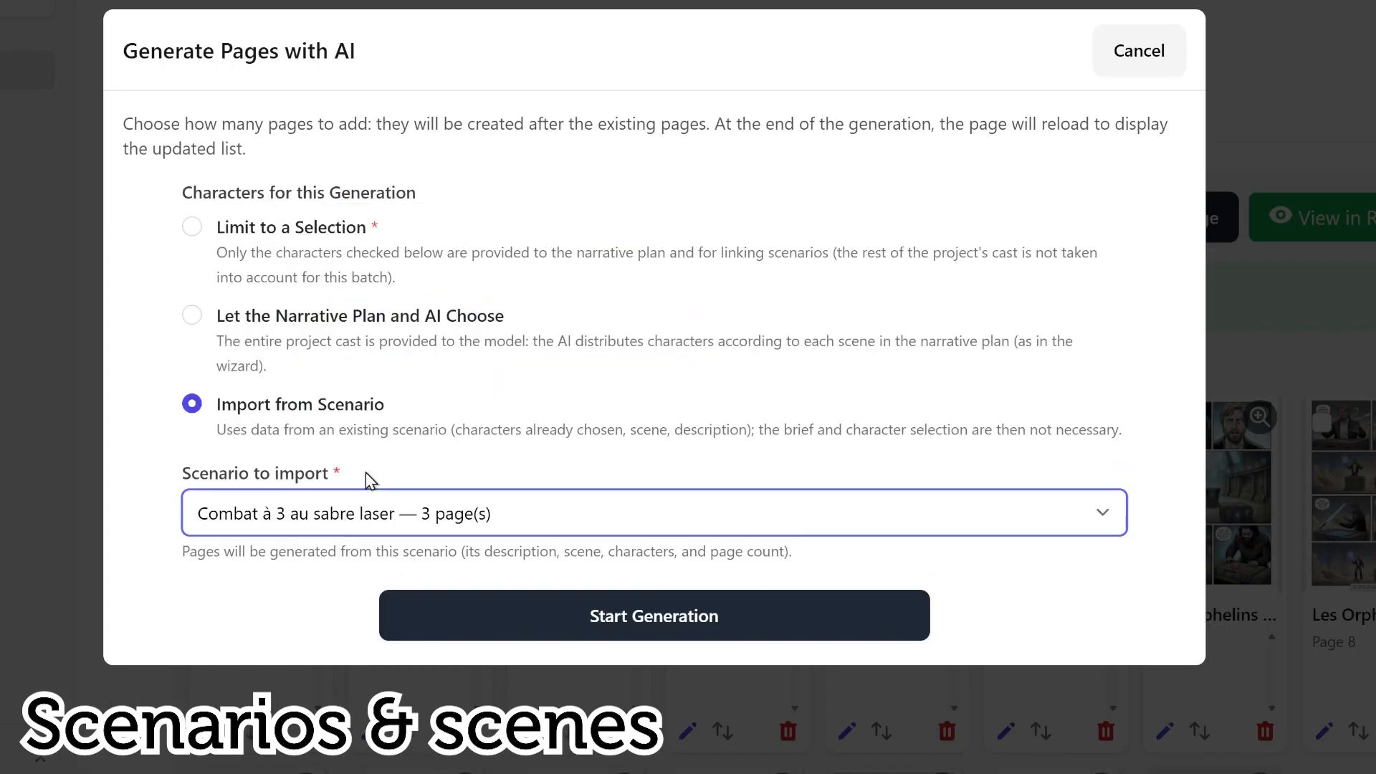
click(654, 600)
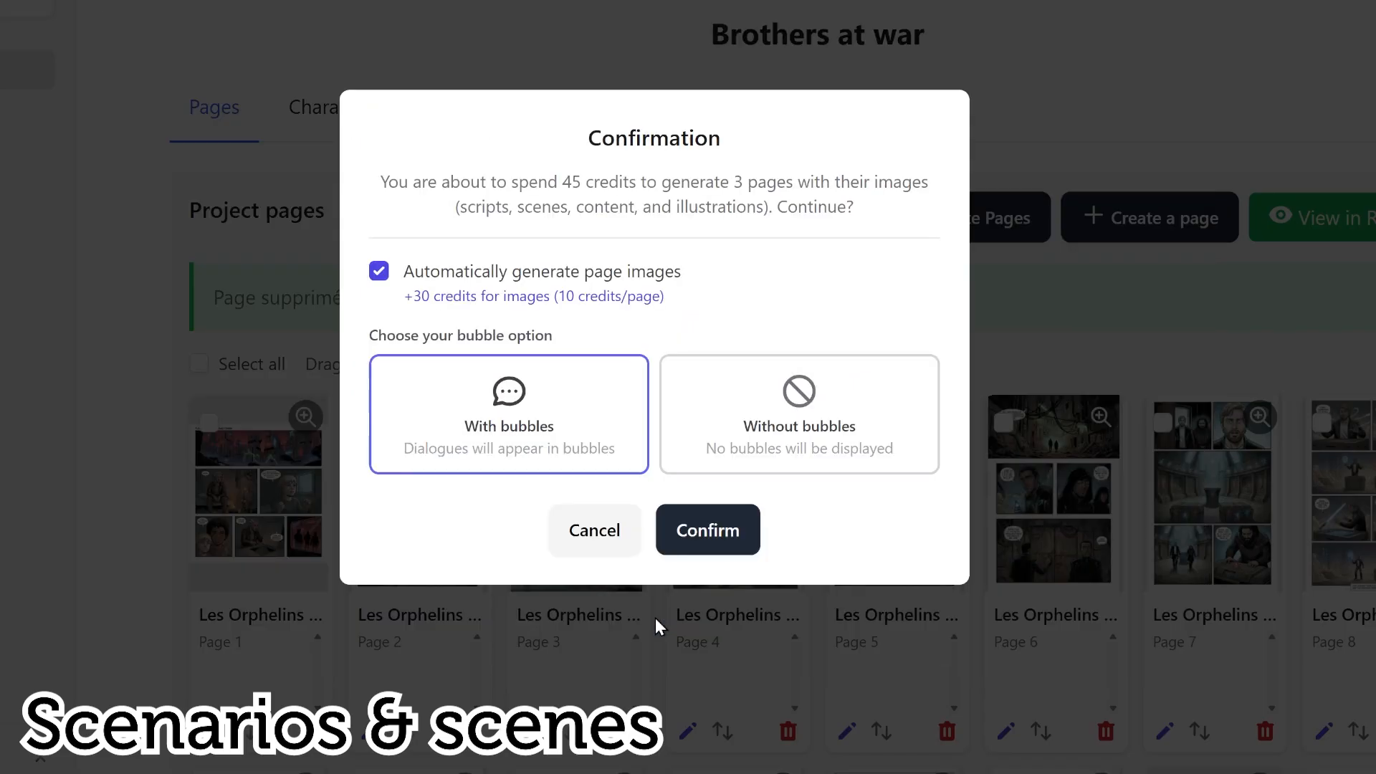
click(725, 550)
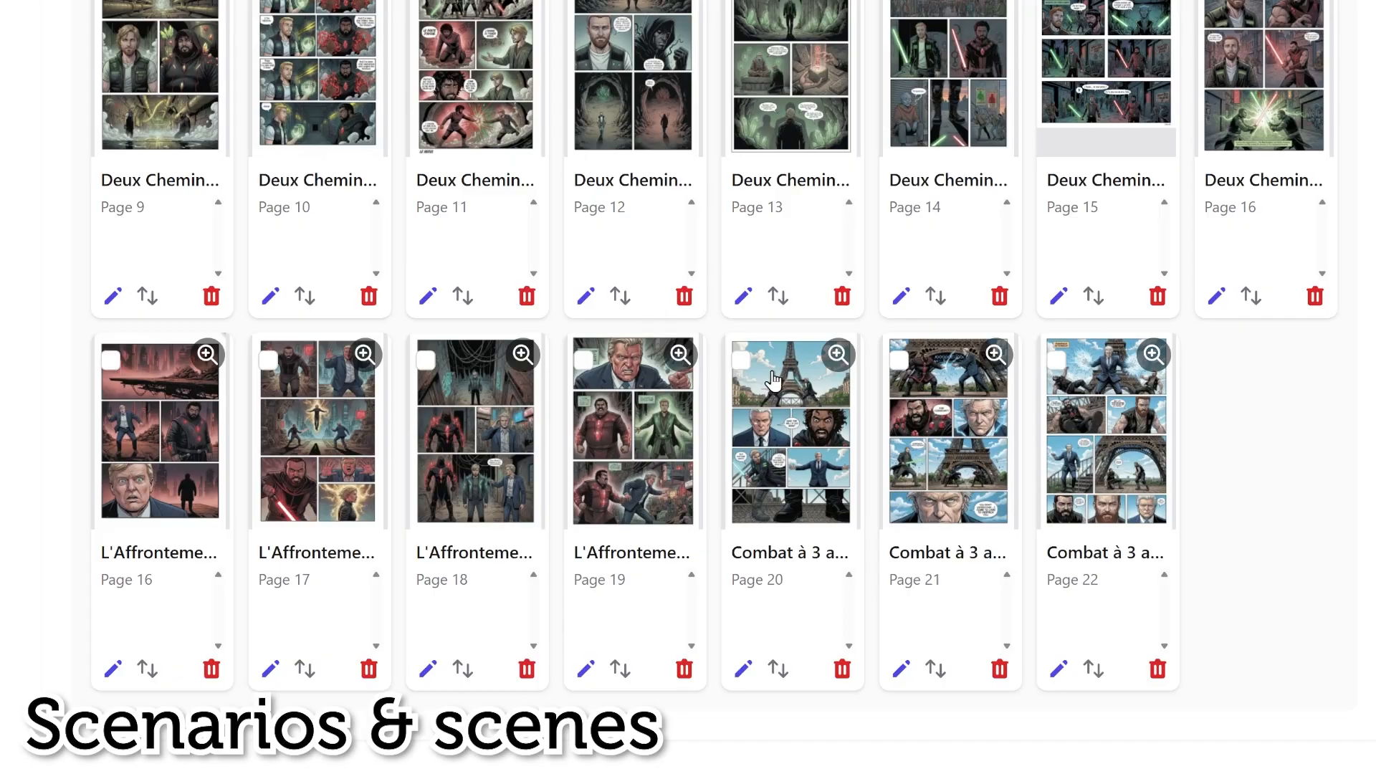
Step: Inspect the newly generated pages 20, 21 and 22 one after another in the enlarged preview
click(790, 457)
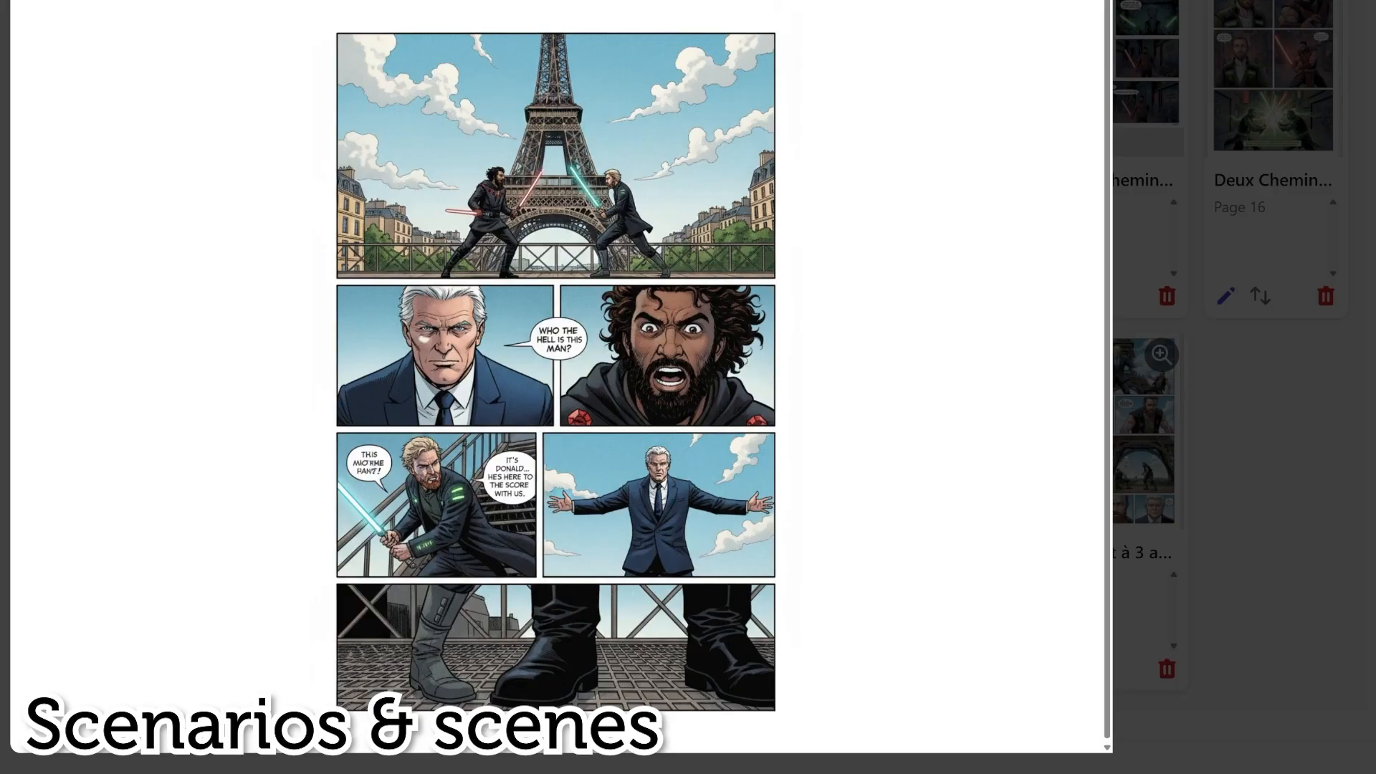
key(Escape)
click(964, 479)
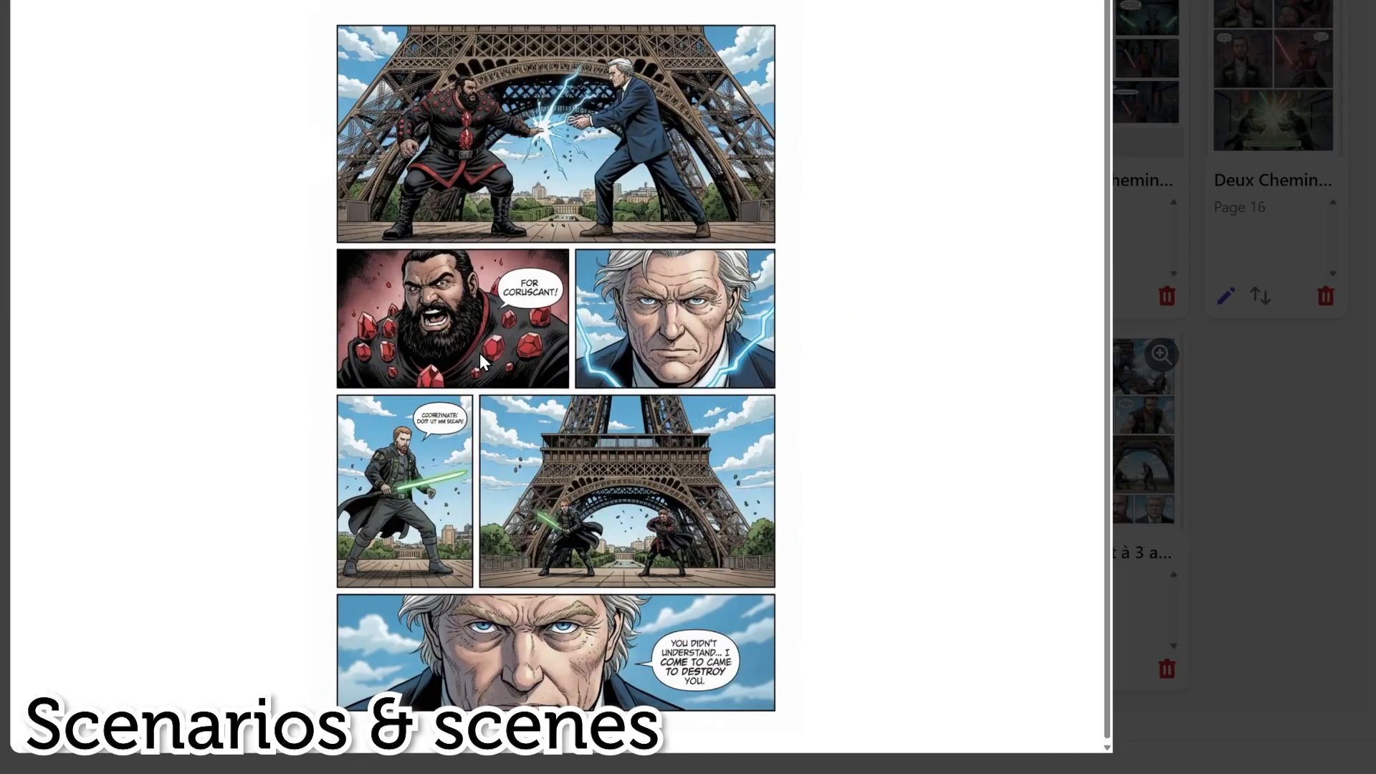
key(Escape)
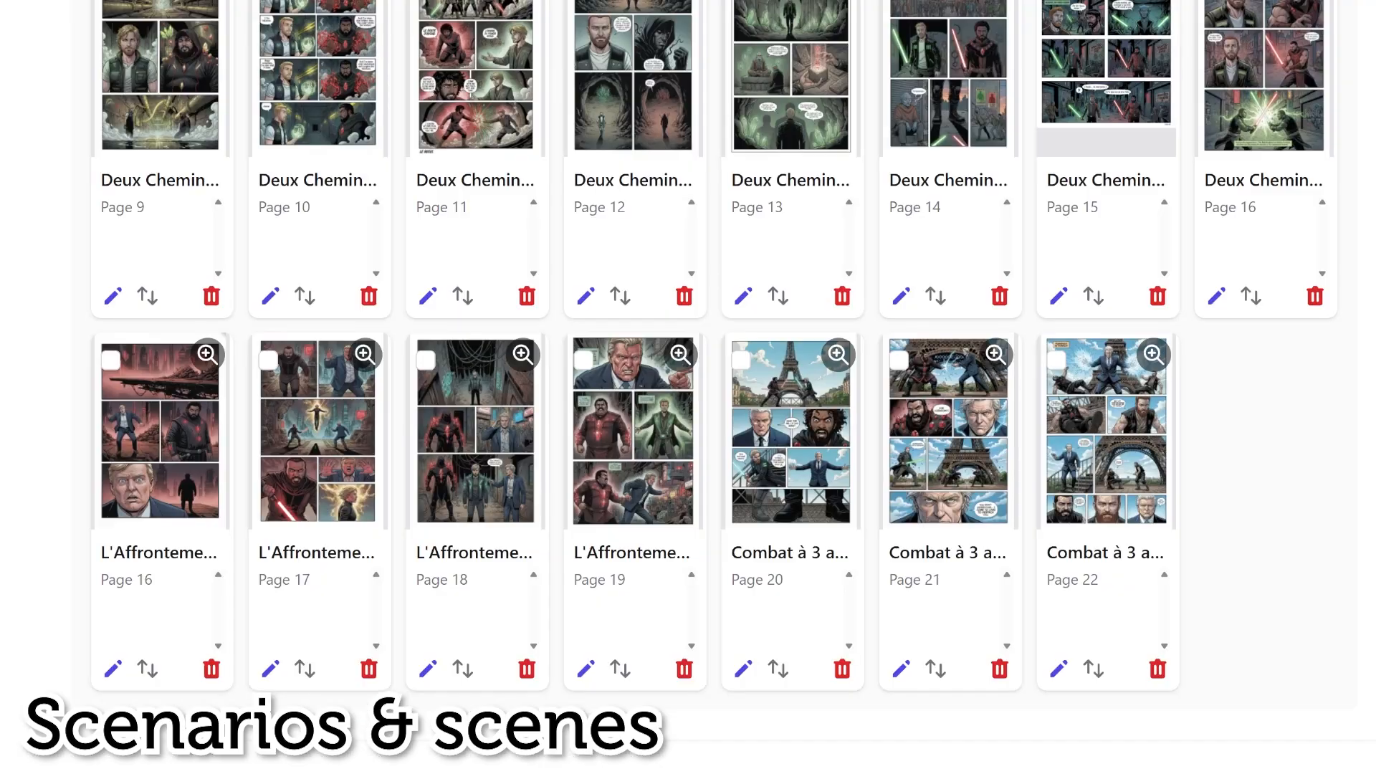
click(1094, 439)
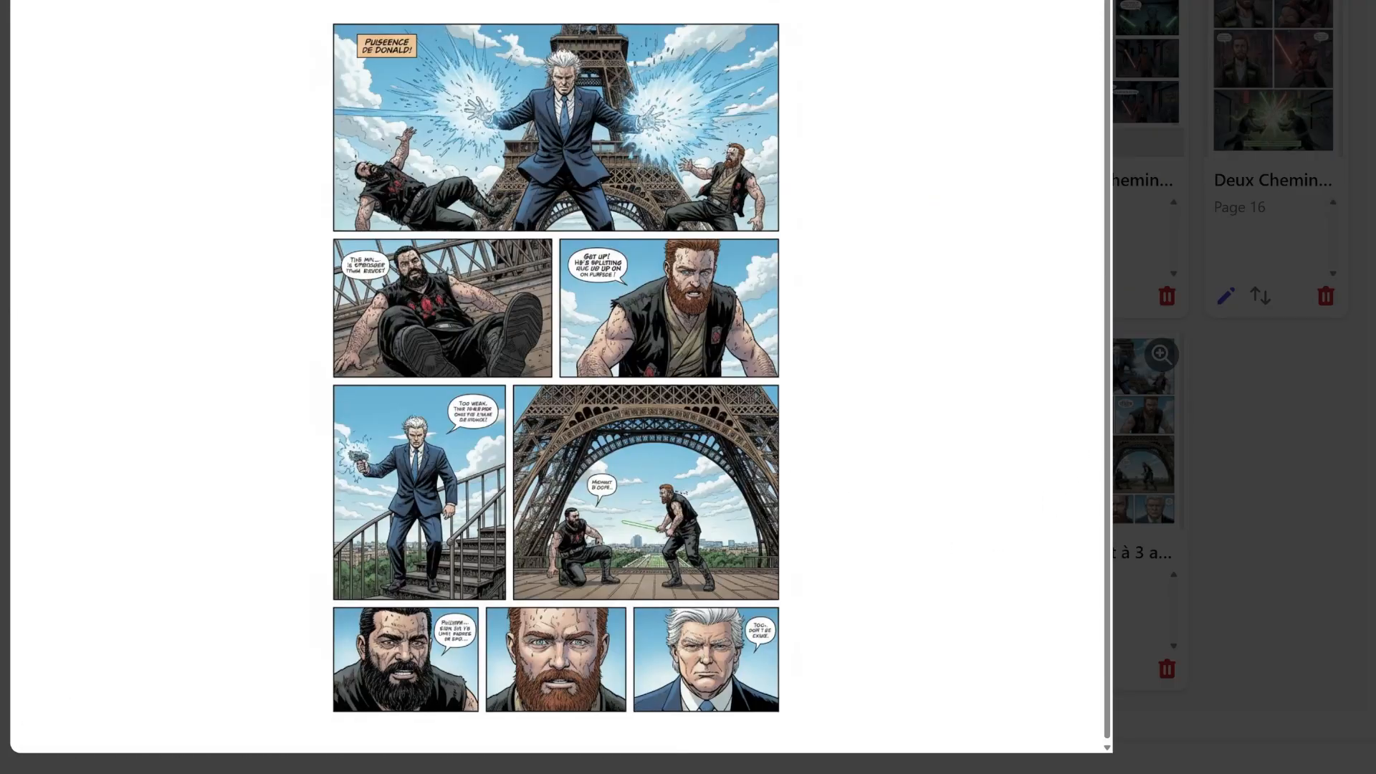
key(Escape)
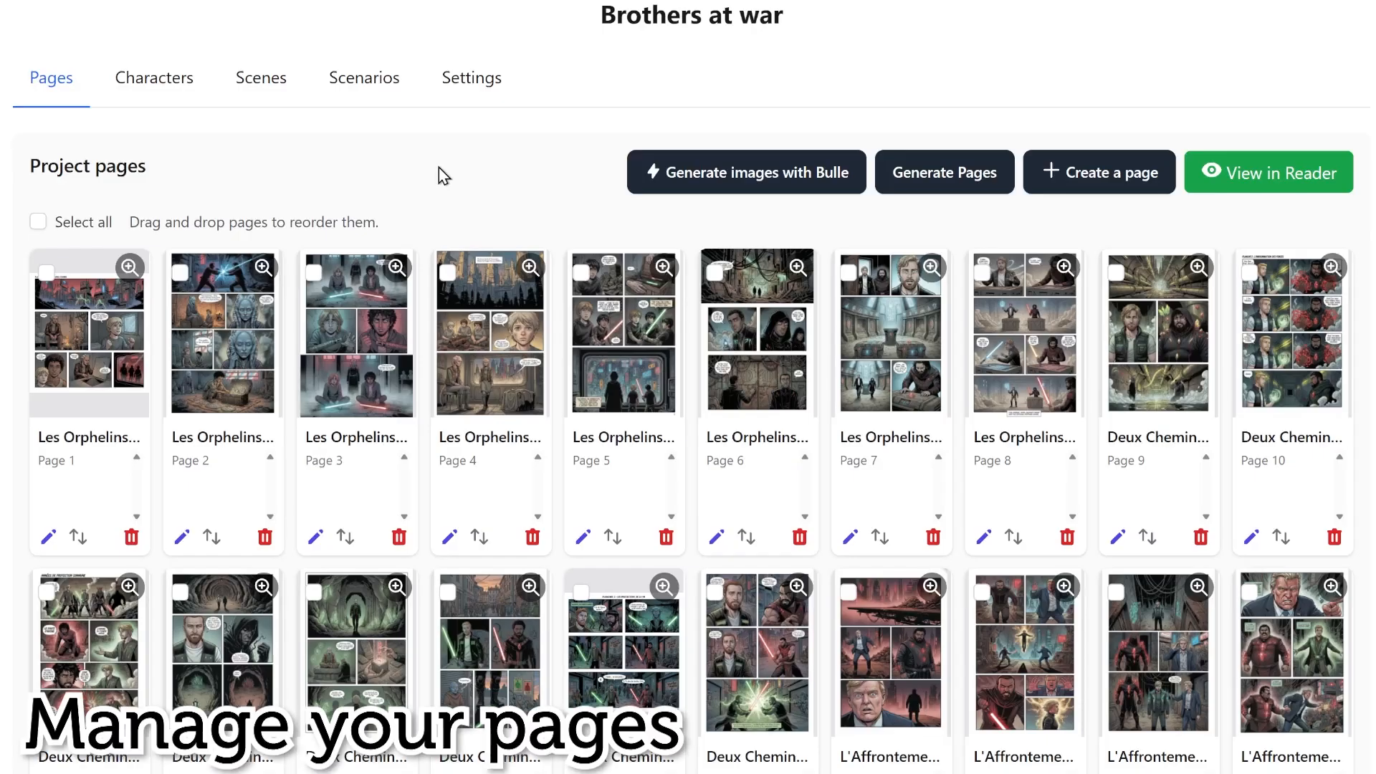
Step: Regenerate the images of pages 1 to 4 without bubbles and confirm the generation
scroll(436, 174, down, 3)
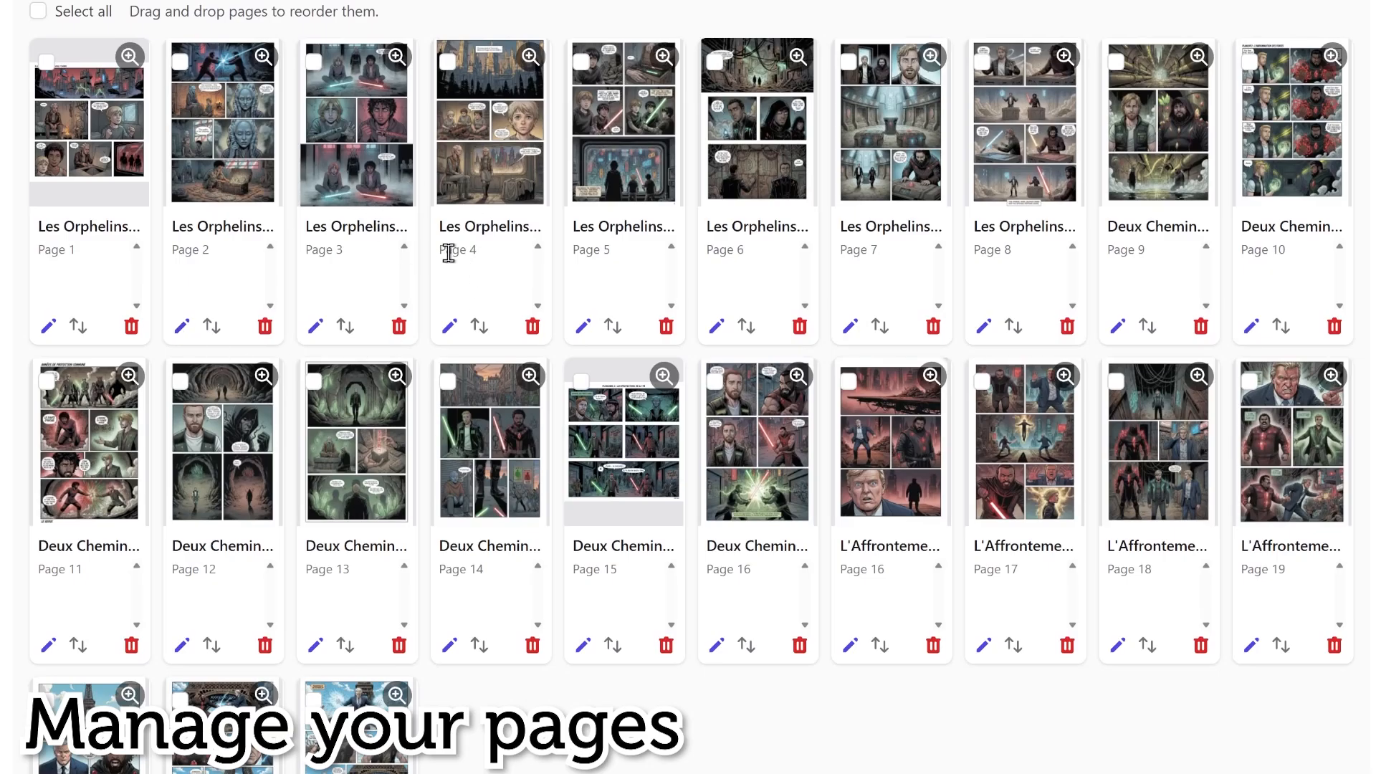
scroll(458, 207, down, 3)
scroll(439, 483, up, 5)
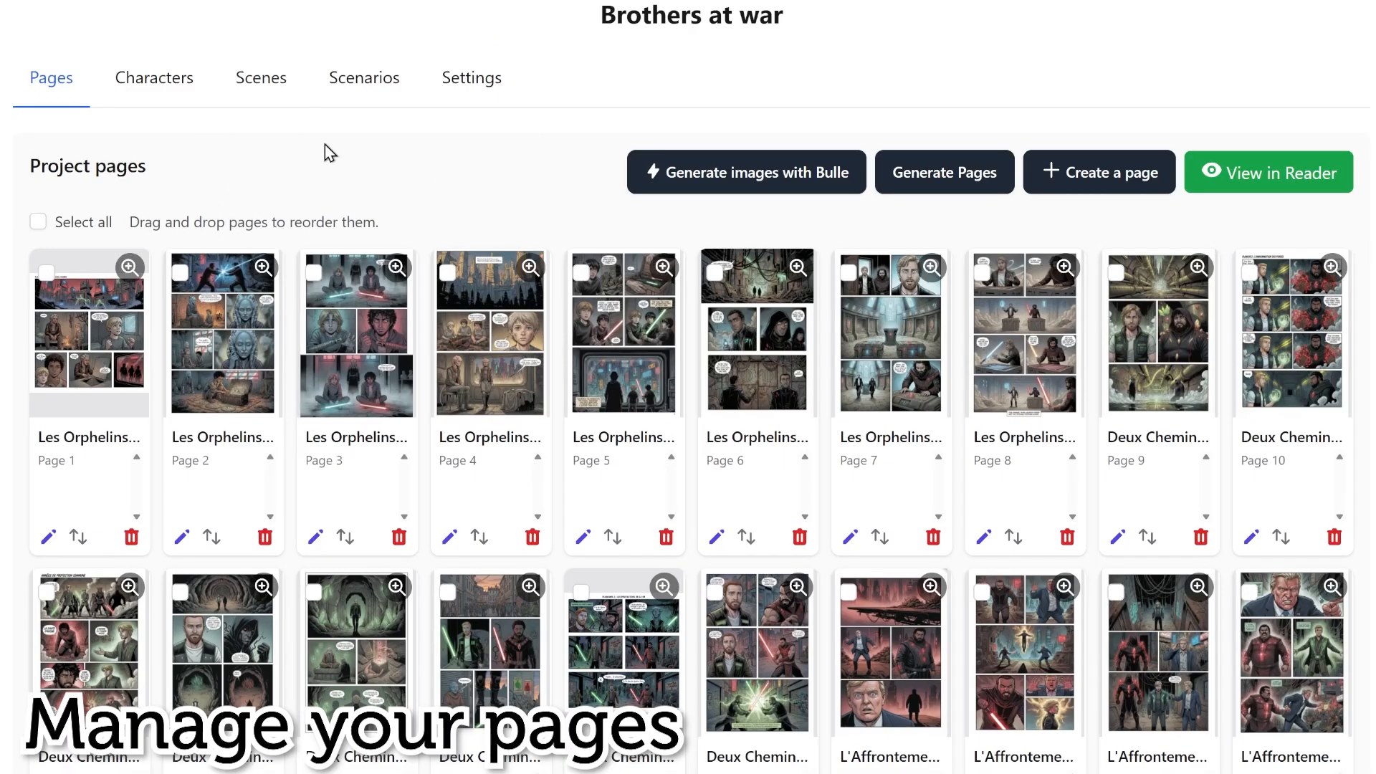
click(47, 272)
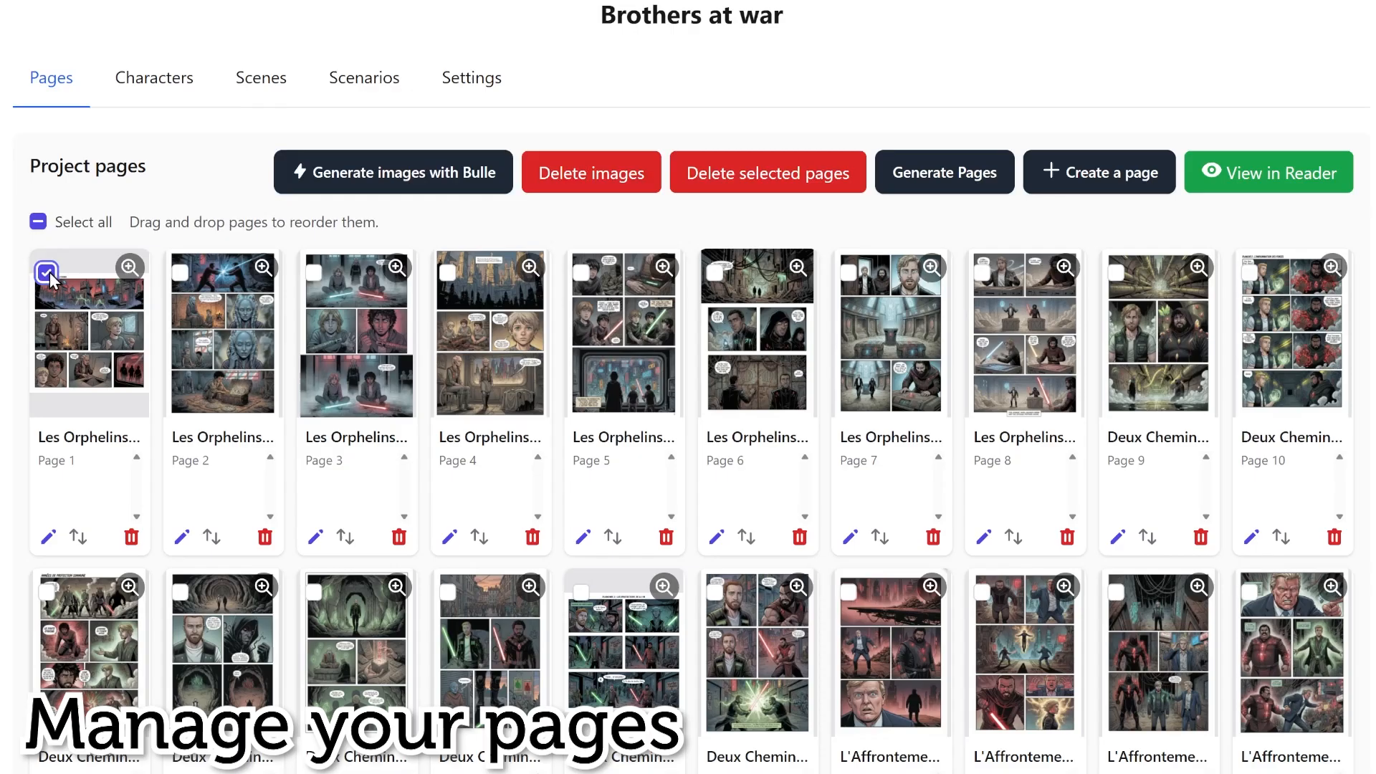
click(180, 273)
click(313, 273)
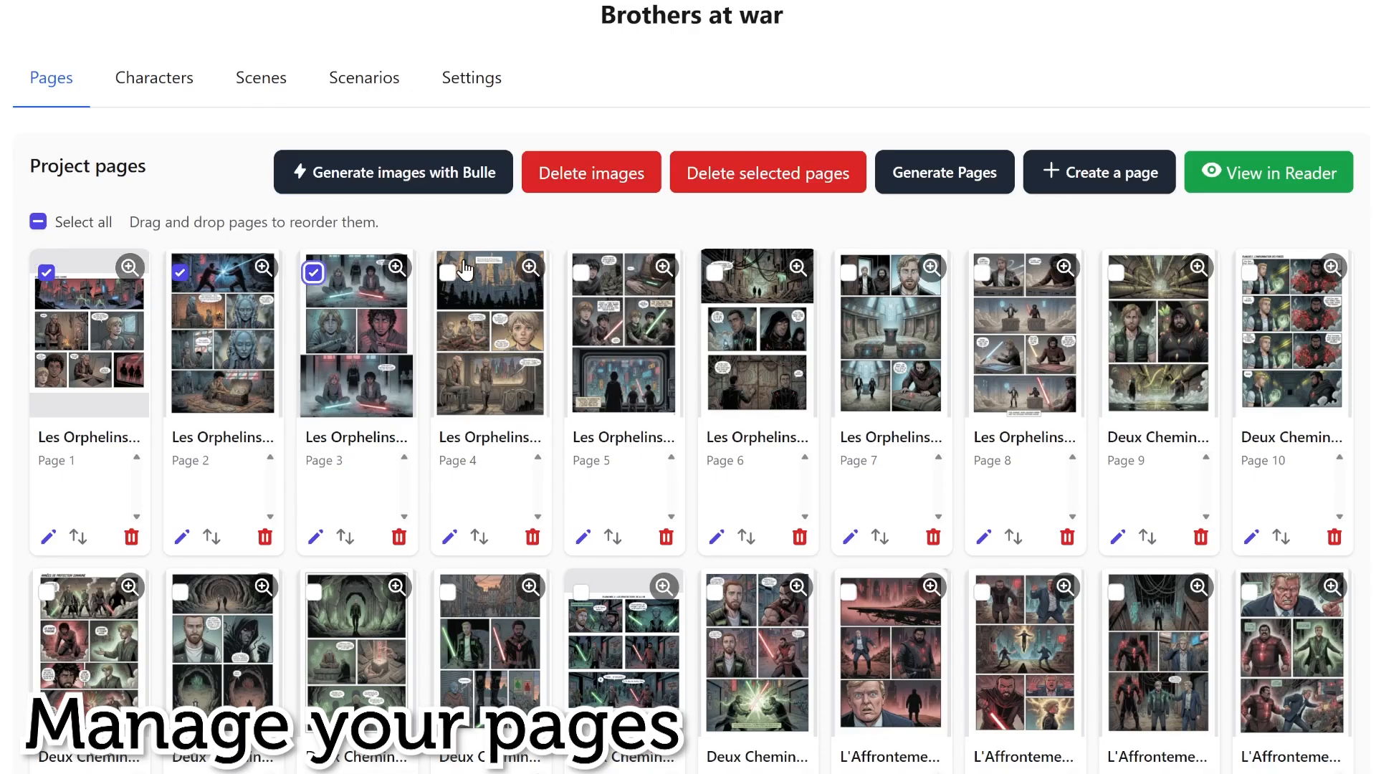
click(447, 272)
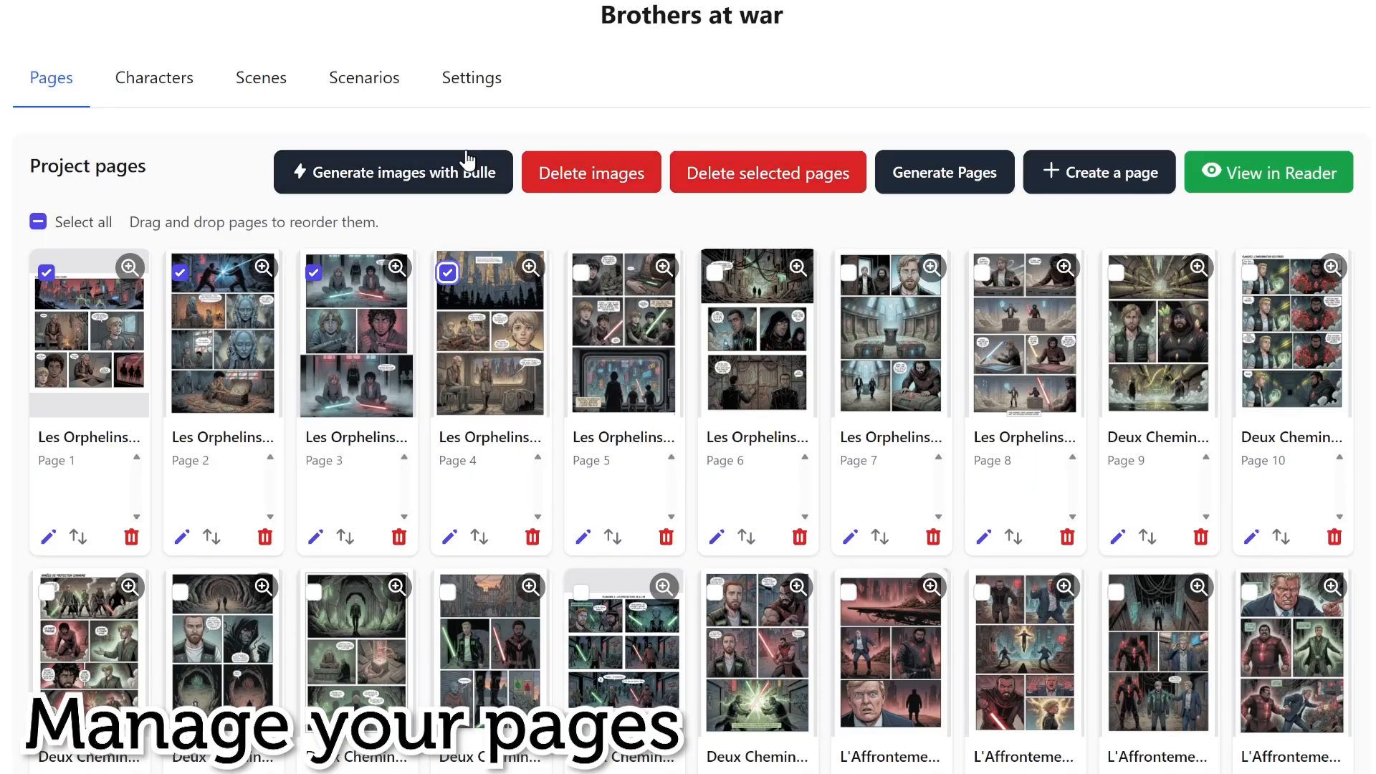
click(328, 177)
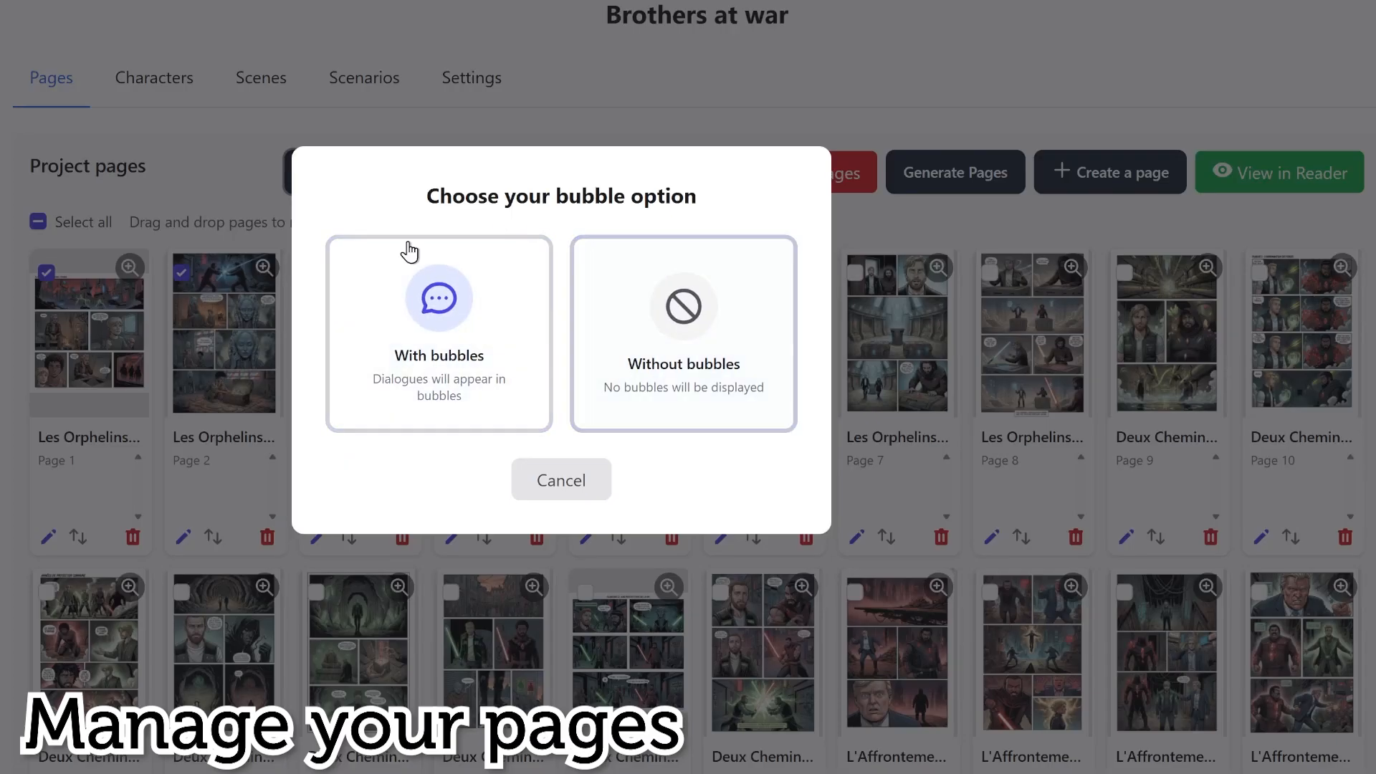
click(666, 349)
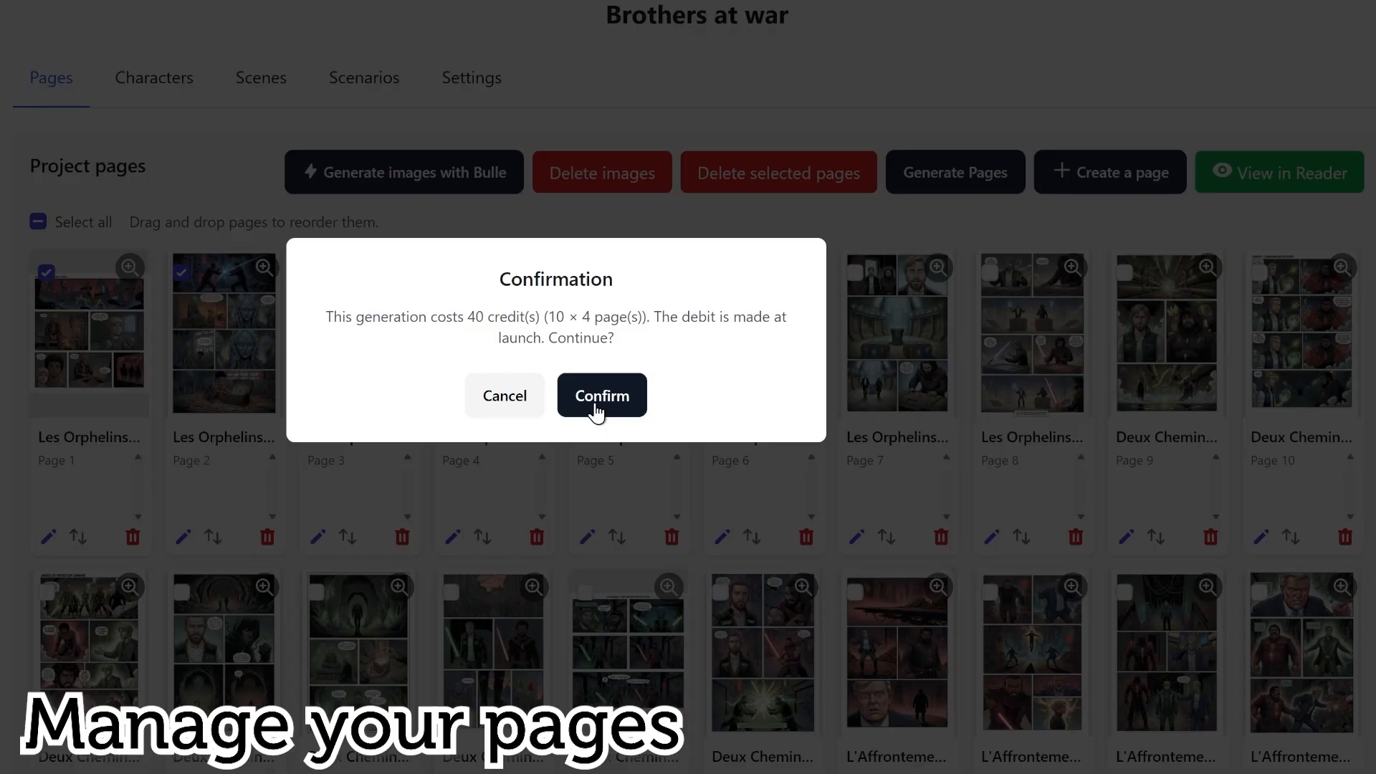
click(534, 410)
click(624, 387)
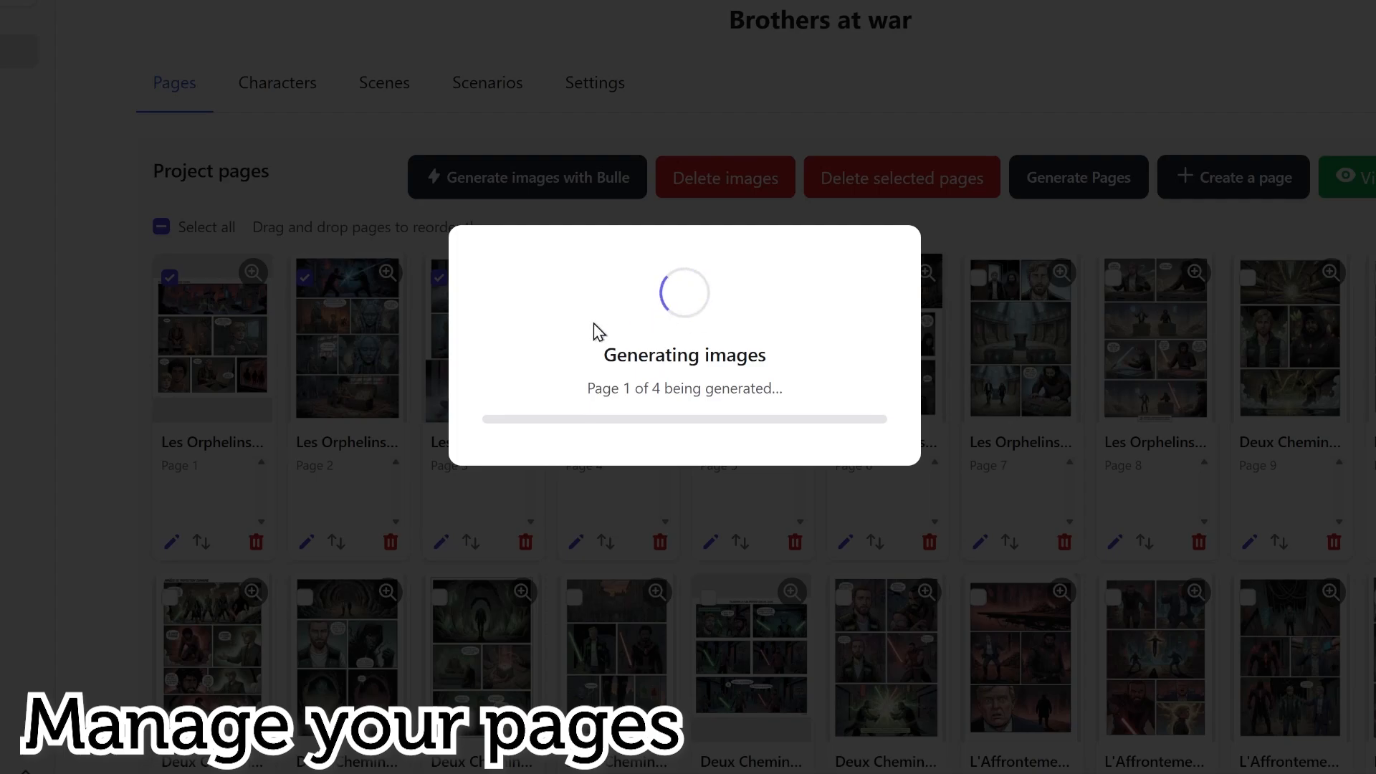
triple_click(777, 351)
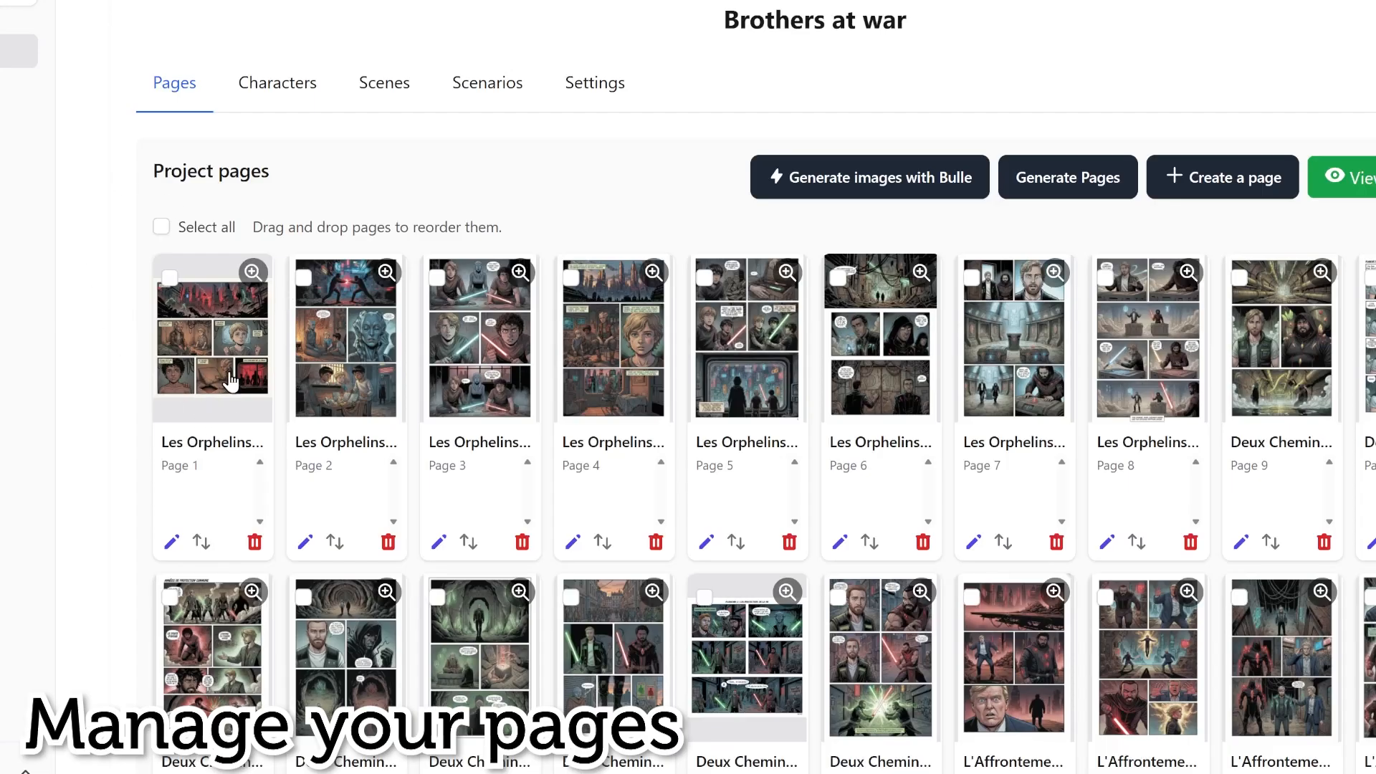
Step: Open page 1 for editing and bring up the drawing, text and shapes editor for its image
click(215, 351)
click(128, 387)
click(172, 542)
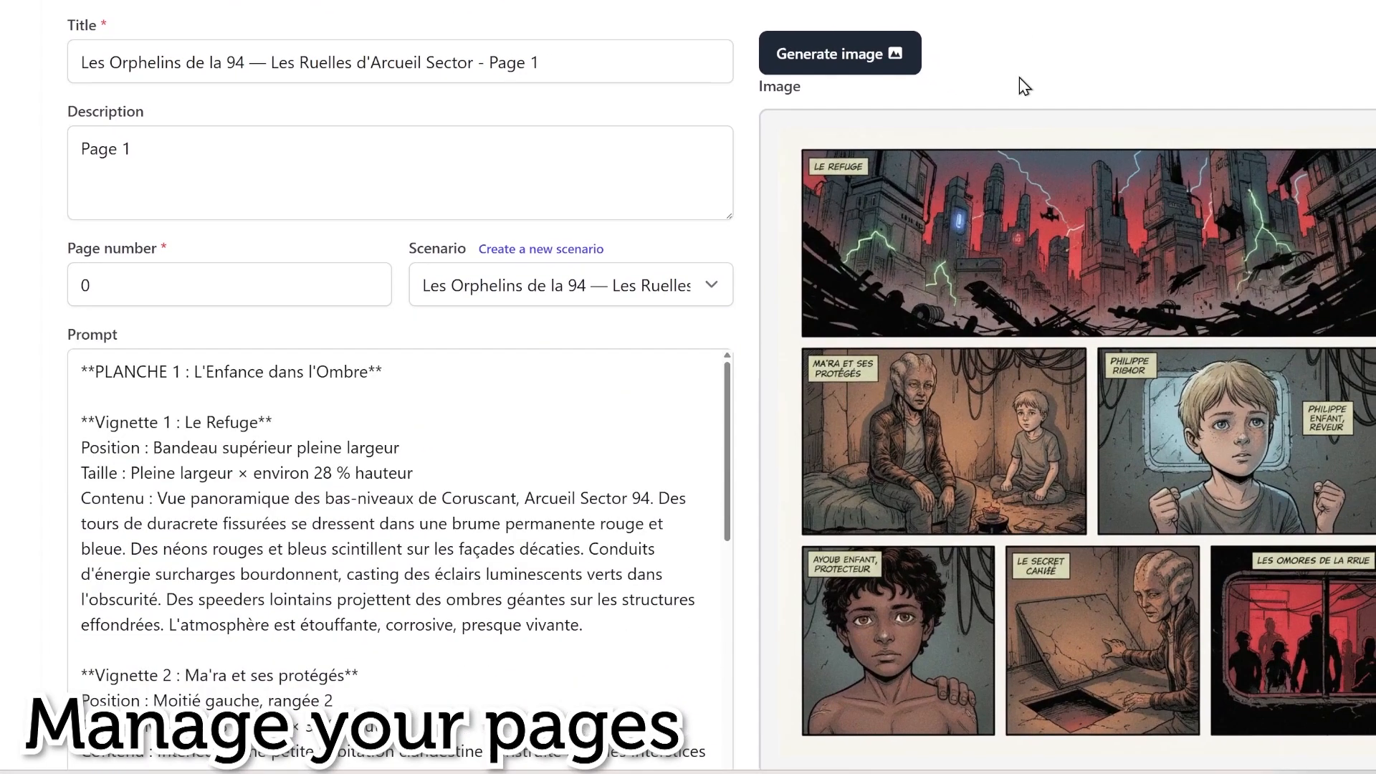
scroll(1045, 375, down, 4)
scroll(1057, 528, up, 3)
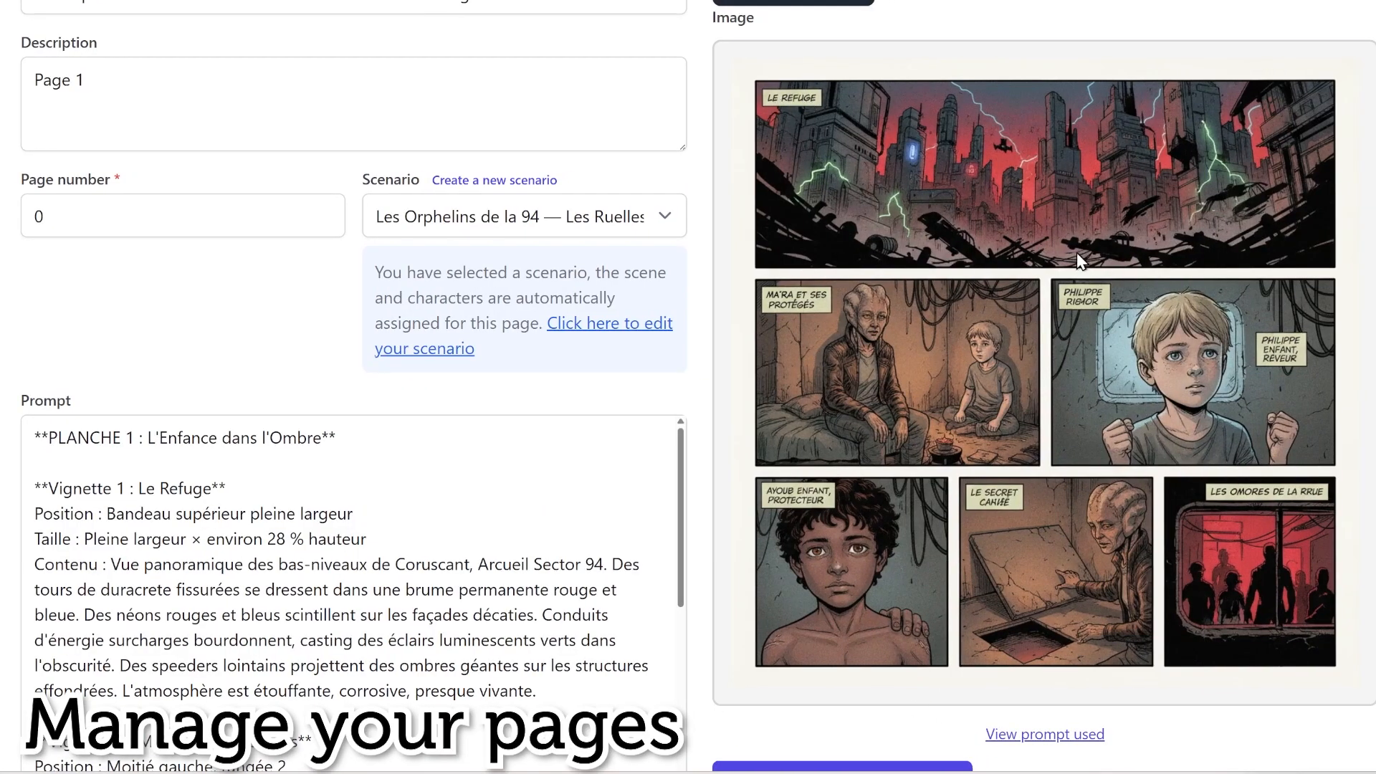
scroll(1062, 240, down, 5)
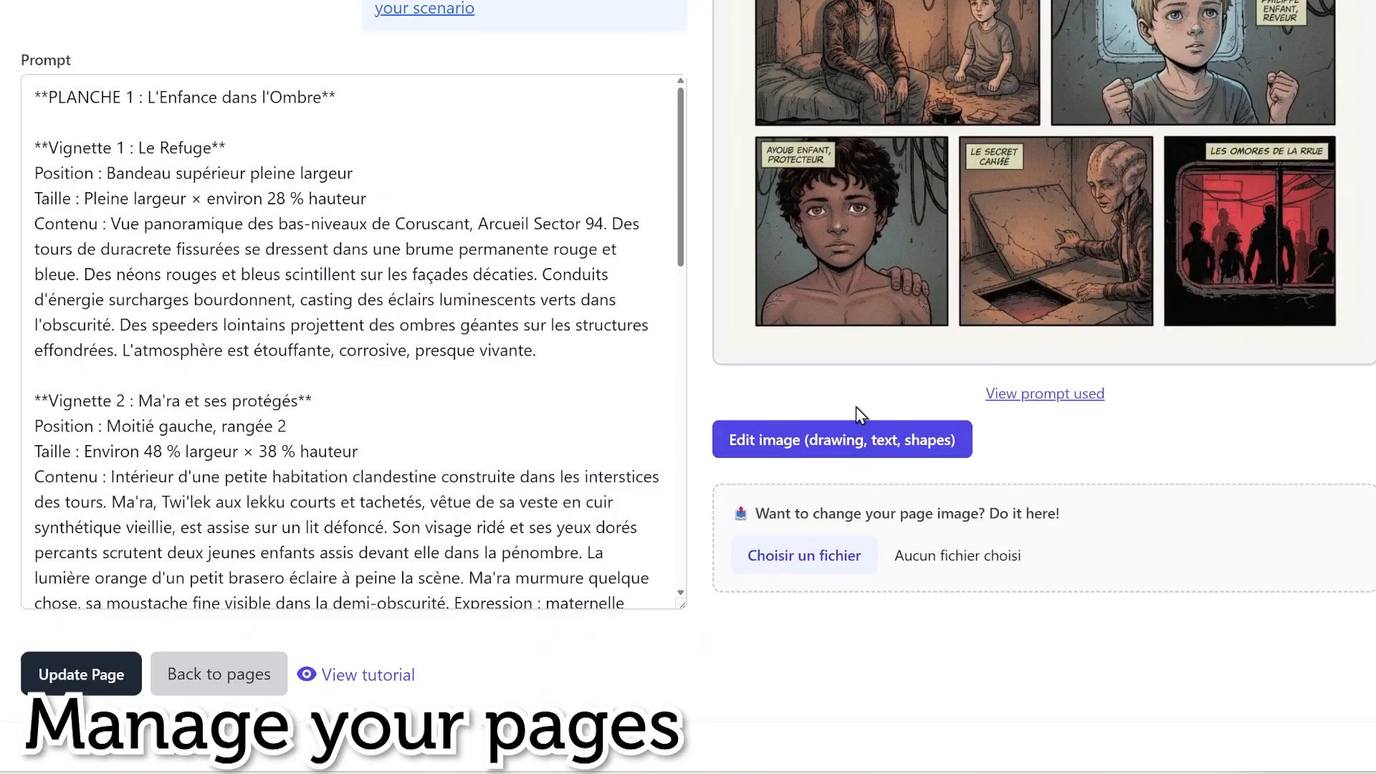
click(857, 437)
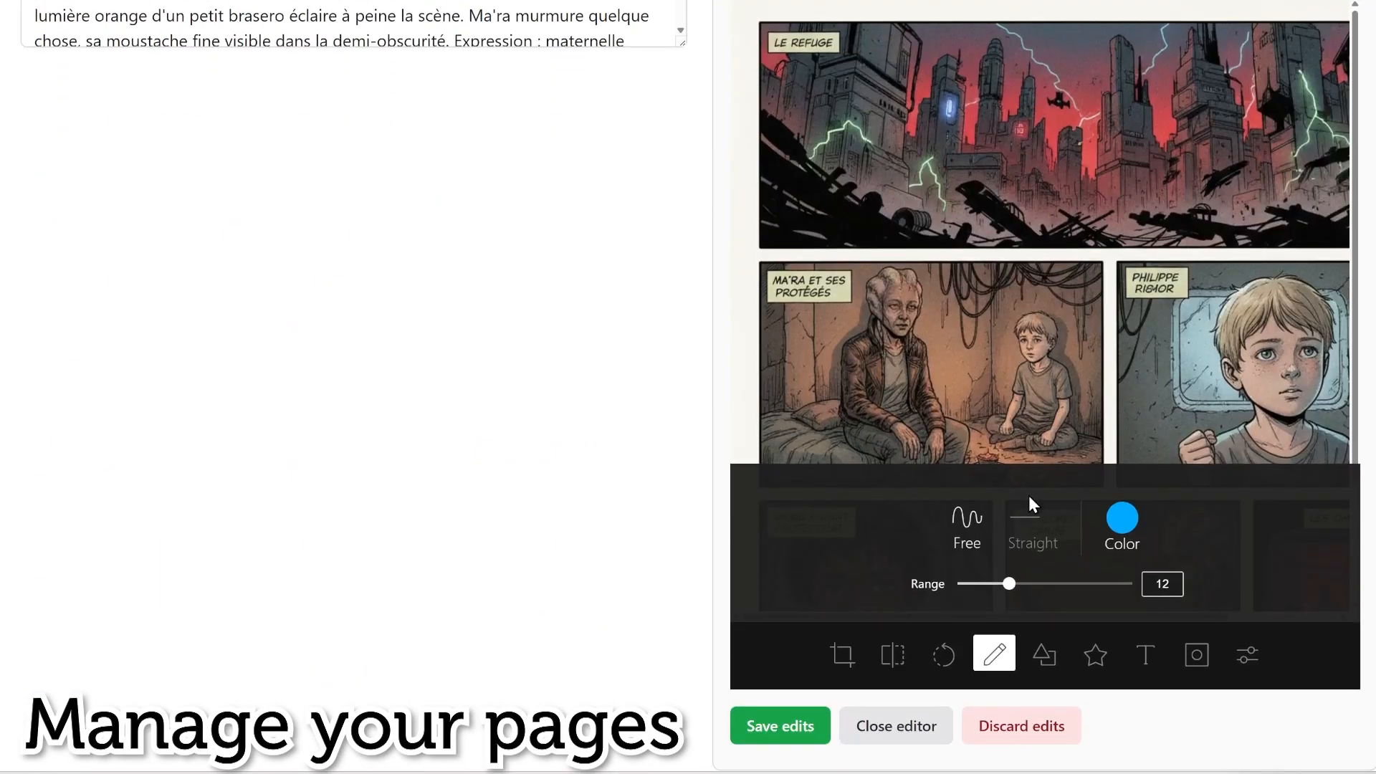
Step: Add a white speech bubble to the page image, enlarging and placing it above the blond boy's head
click(1096, 657)
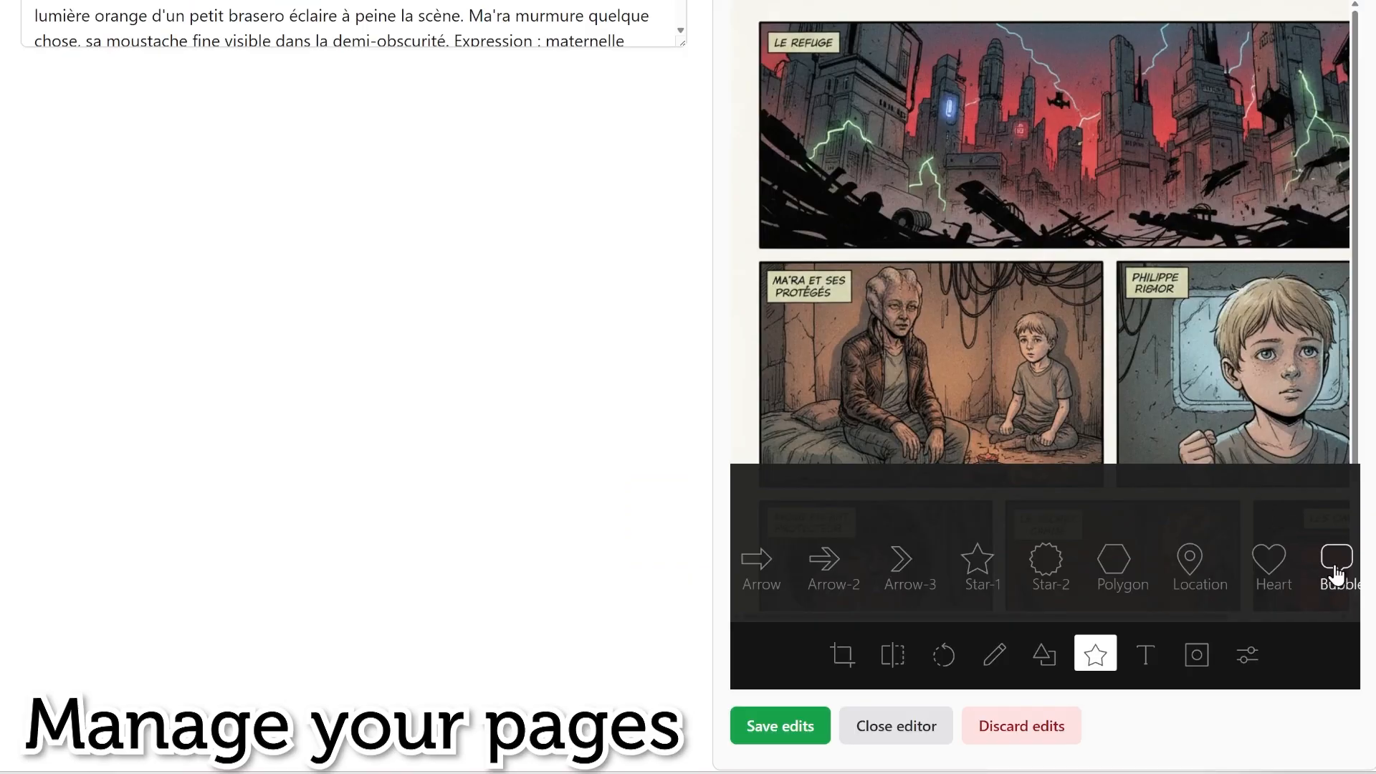
click(1023, 339)
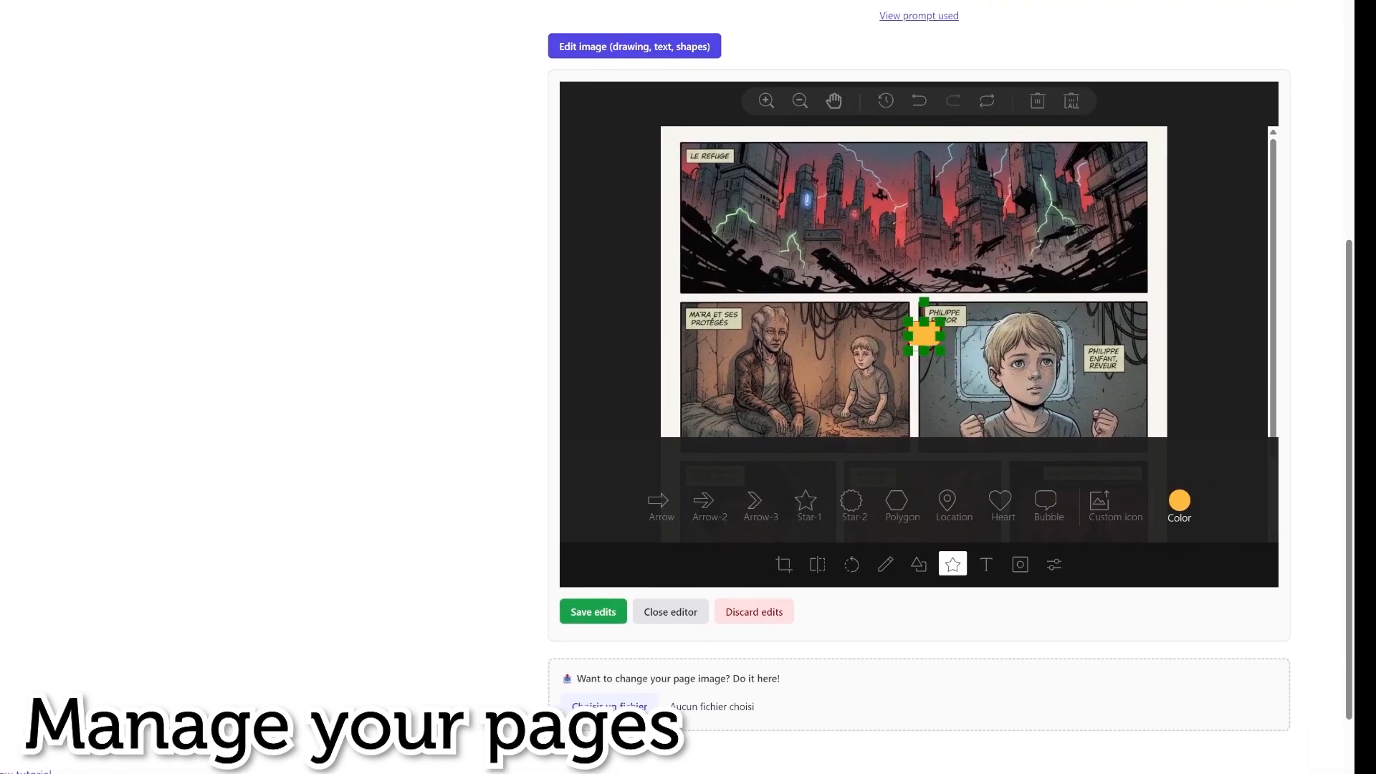
click(1181, 502)
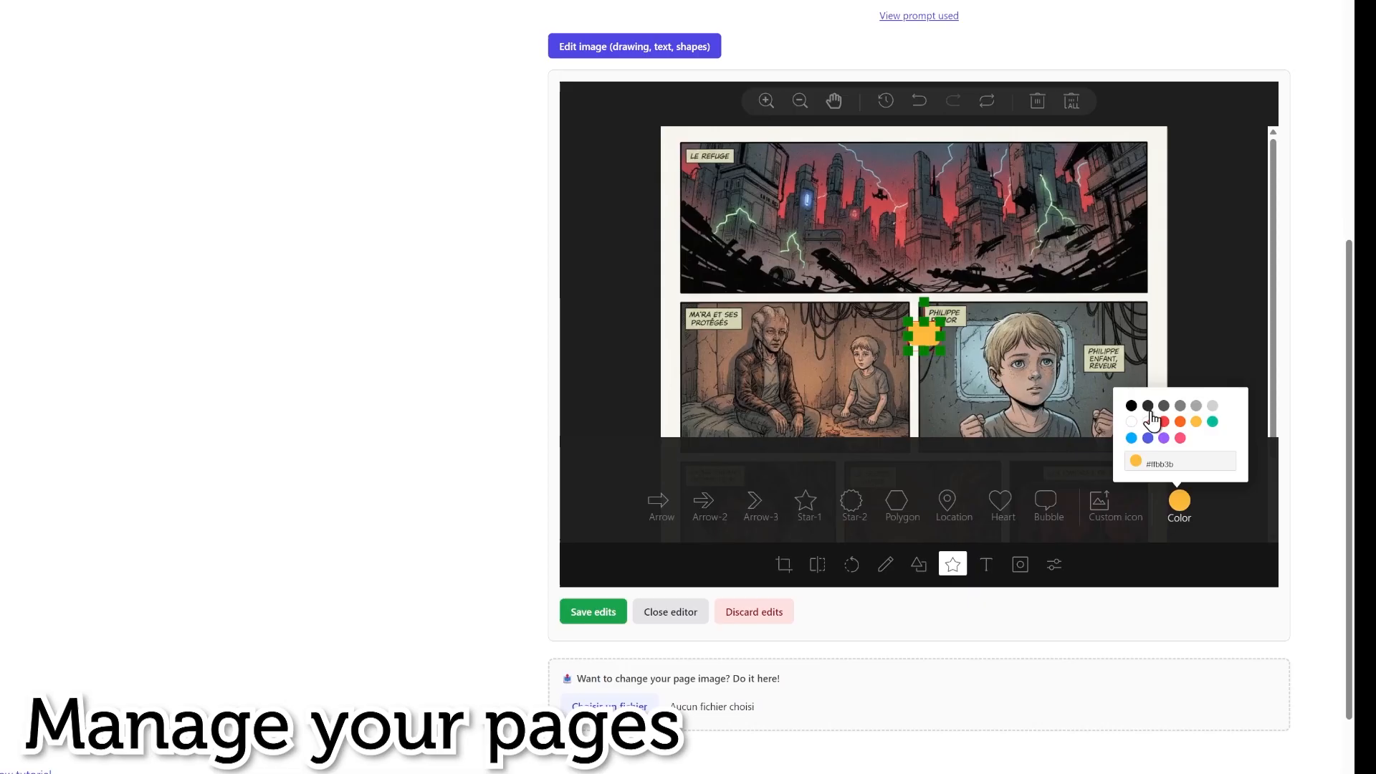
click(1138, 436)
drag(941, 351, 1041, 313)
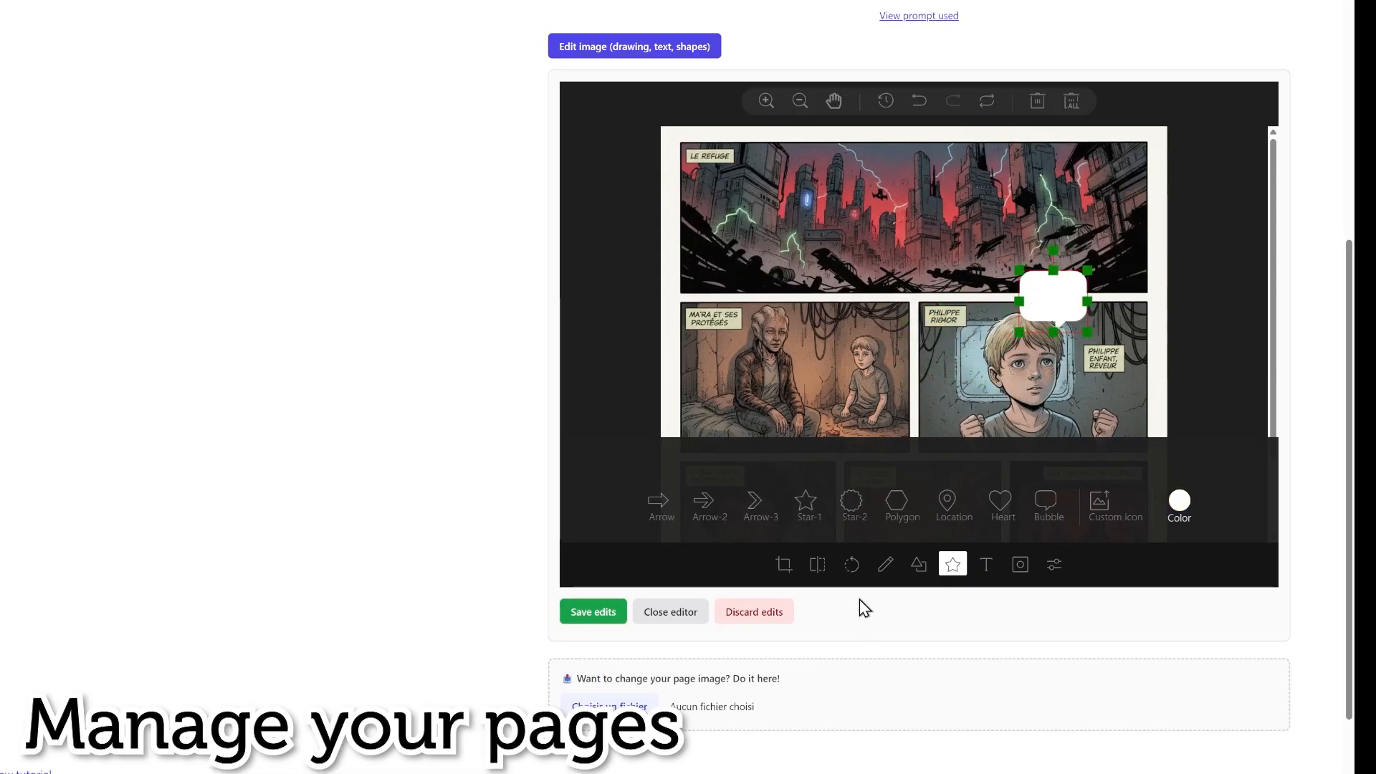
click(986, 564)
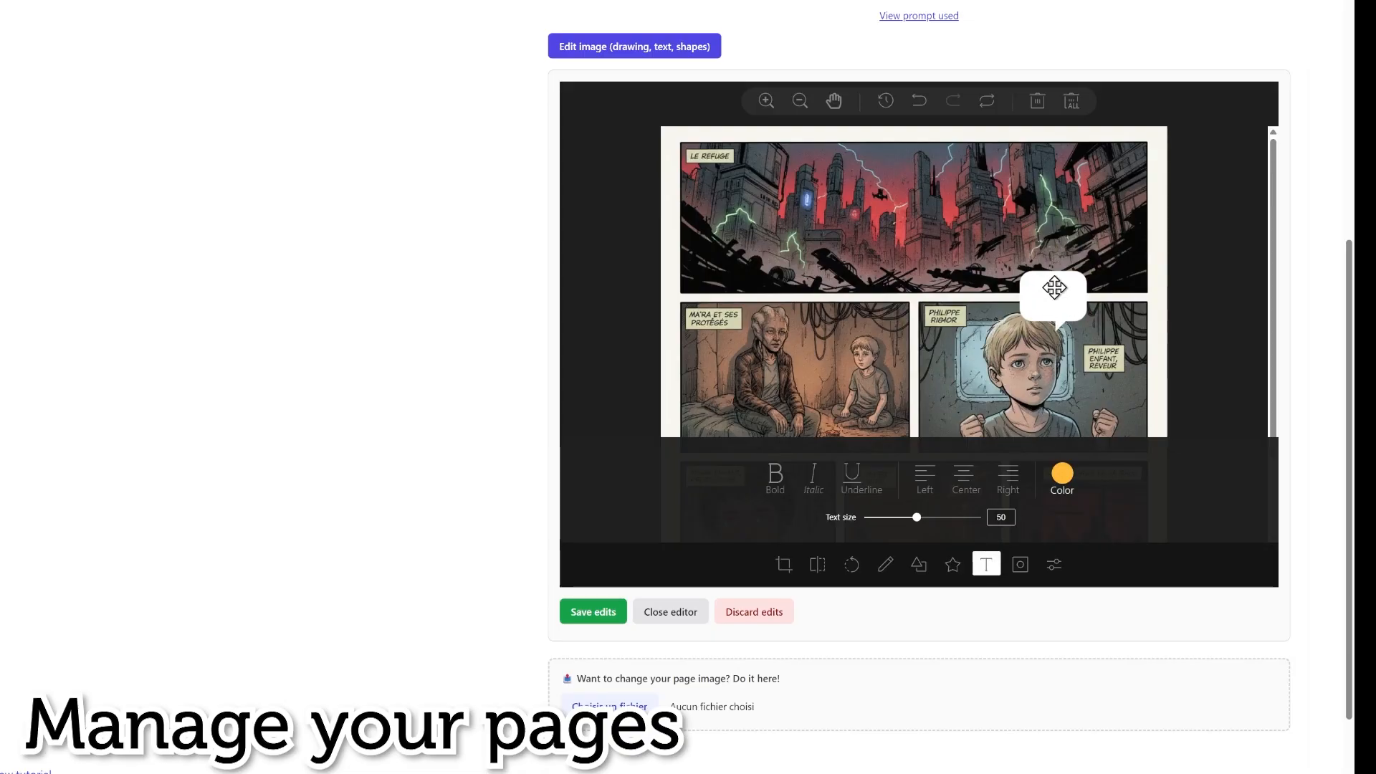
click(952, 564)
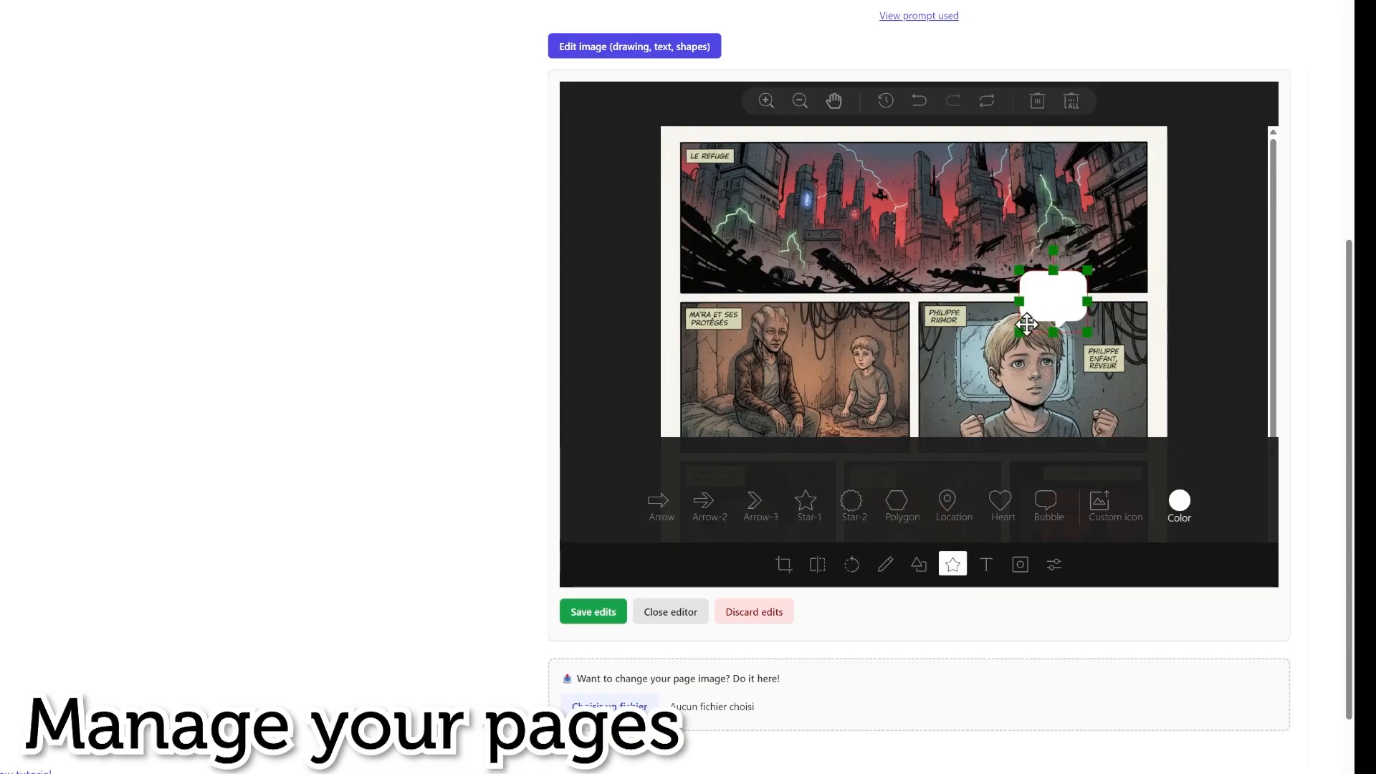
Step: Place the text "Hello" in black inside the white speech bubble and save the image edits
click(986, 564)
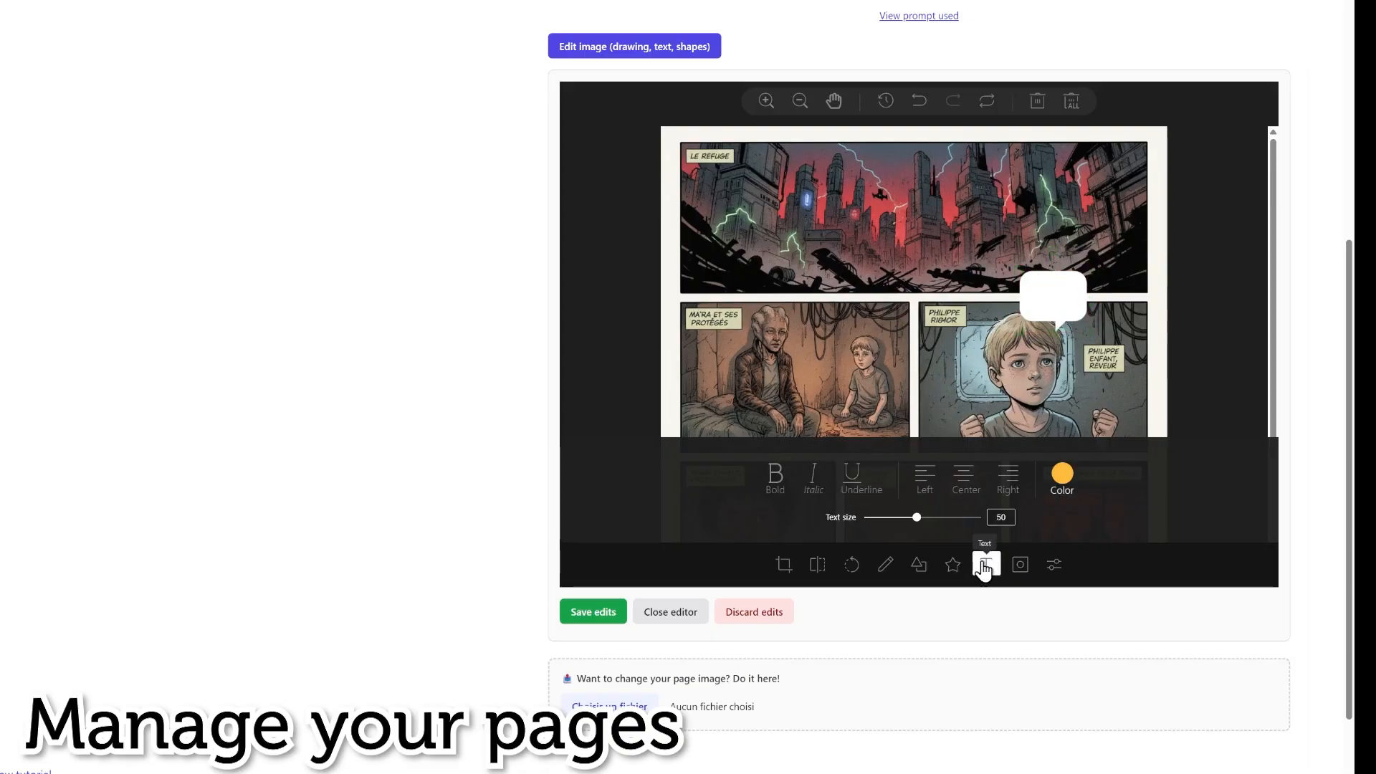
click(846, 335)
double_click(884, 352)
text(Hello)
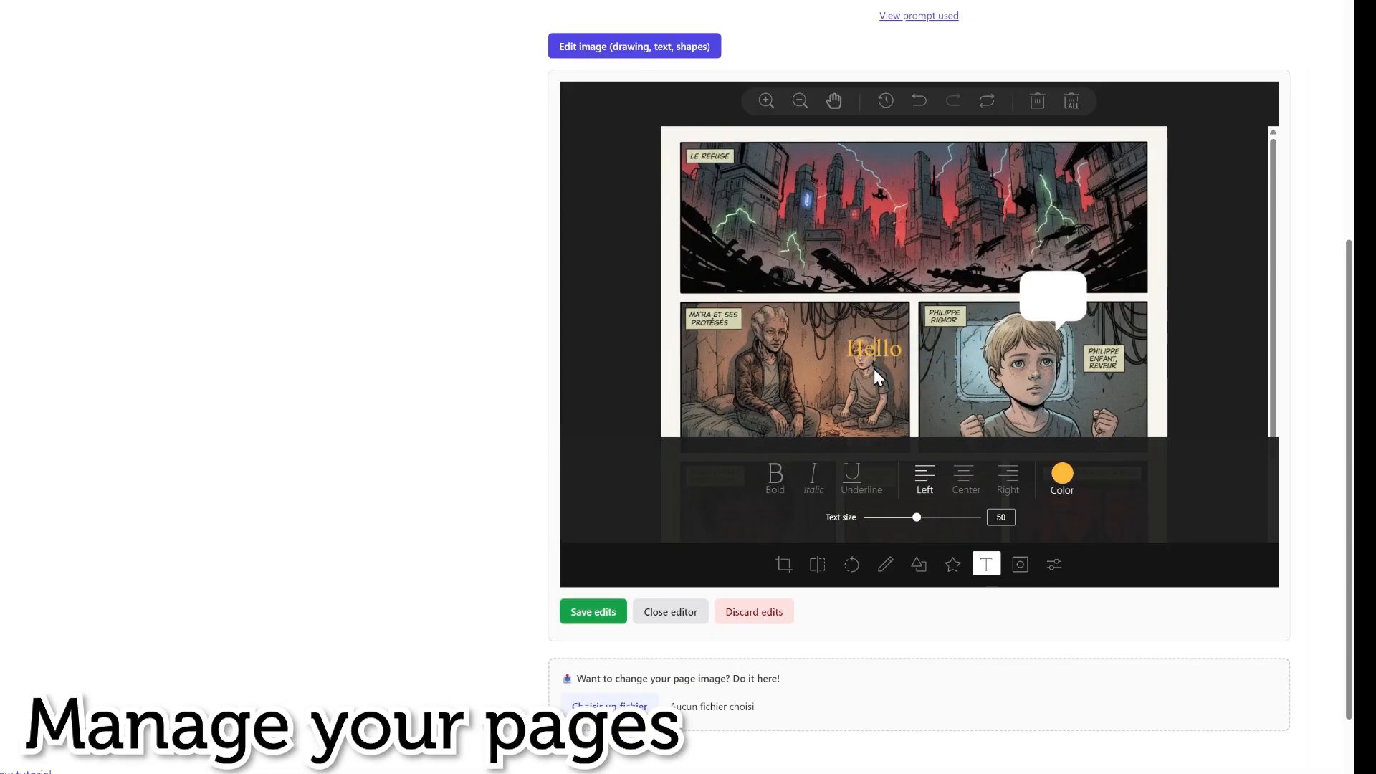
drag(875, 352, 1053, 295)
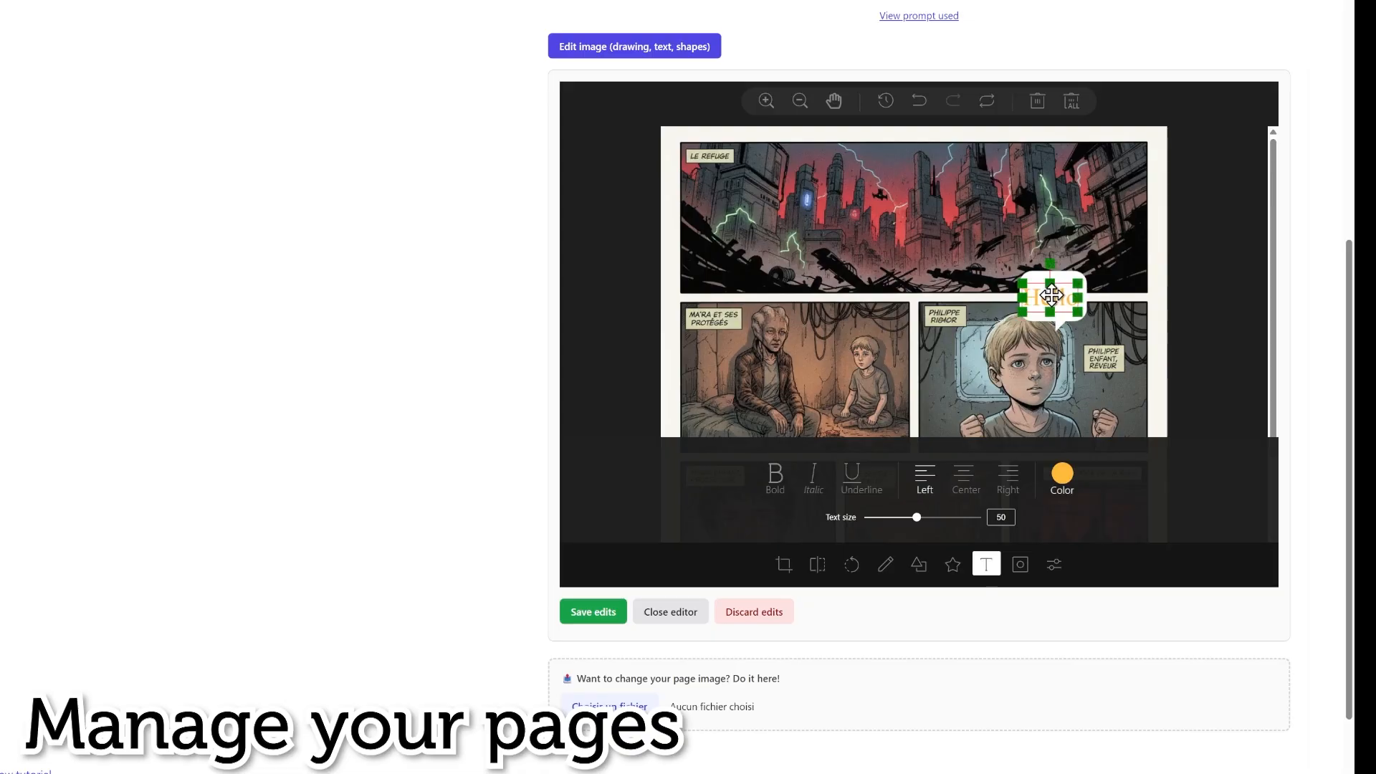
click(1063, 476)
click(1016, 379)
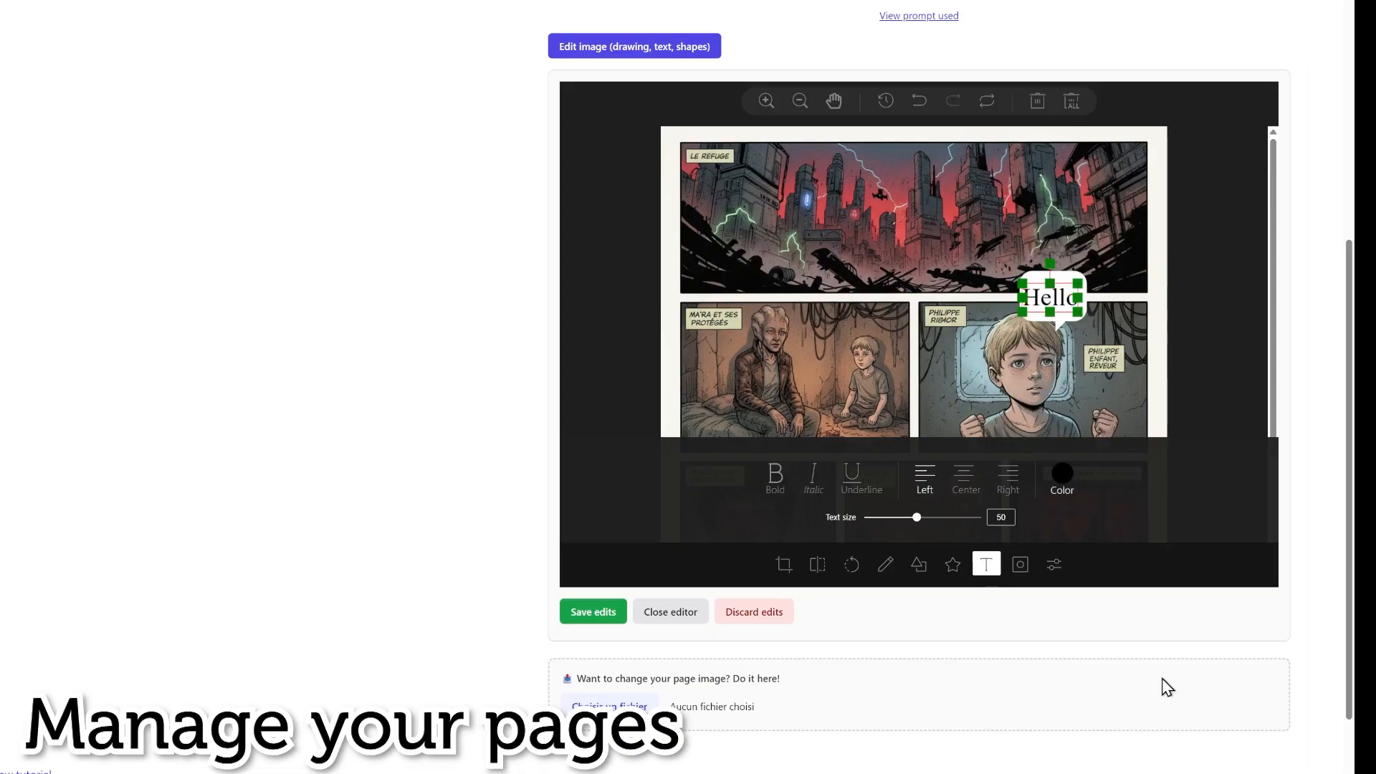
click(884, 317)
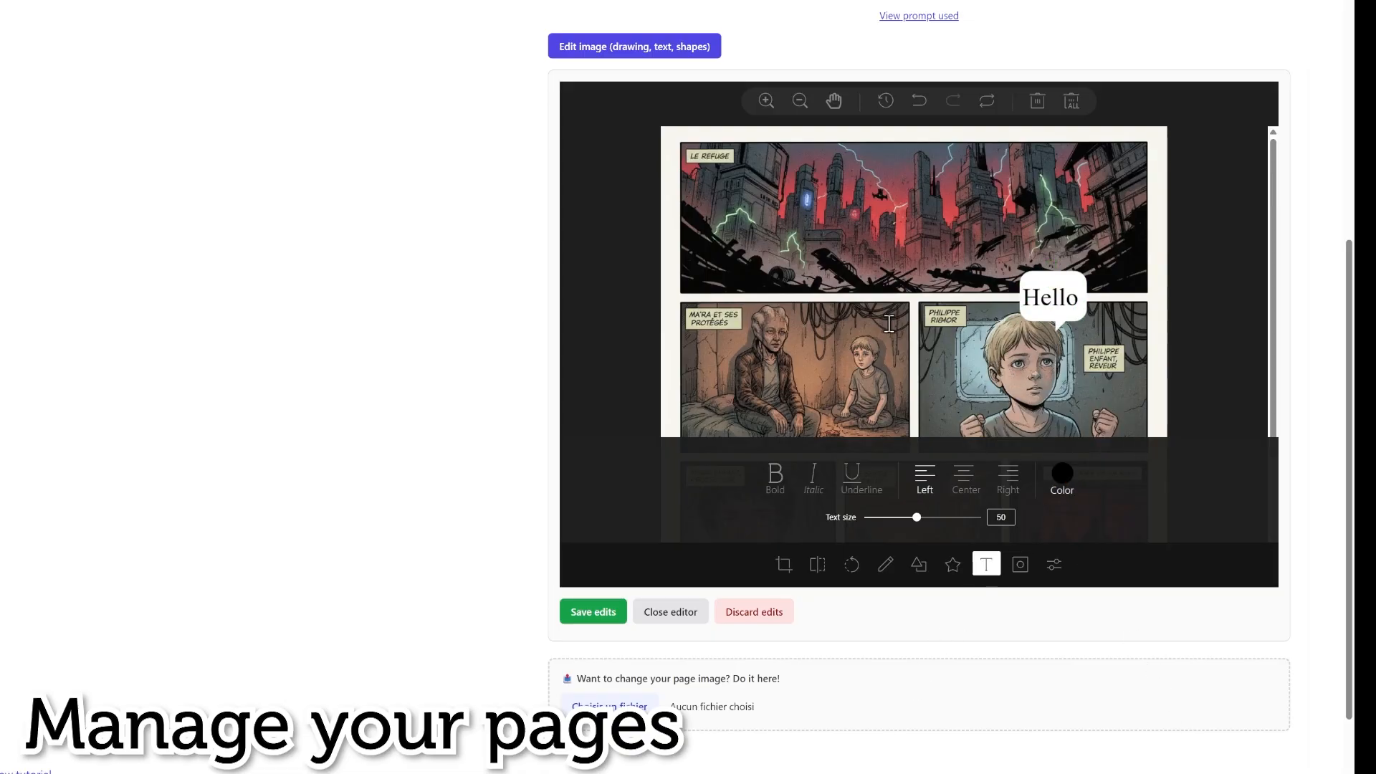
click(592, 617)
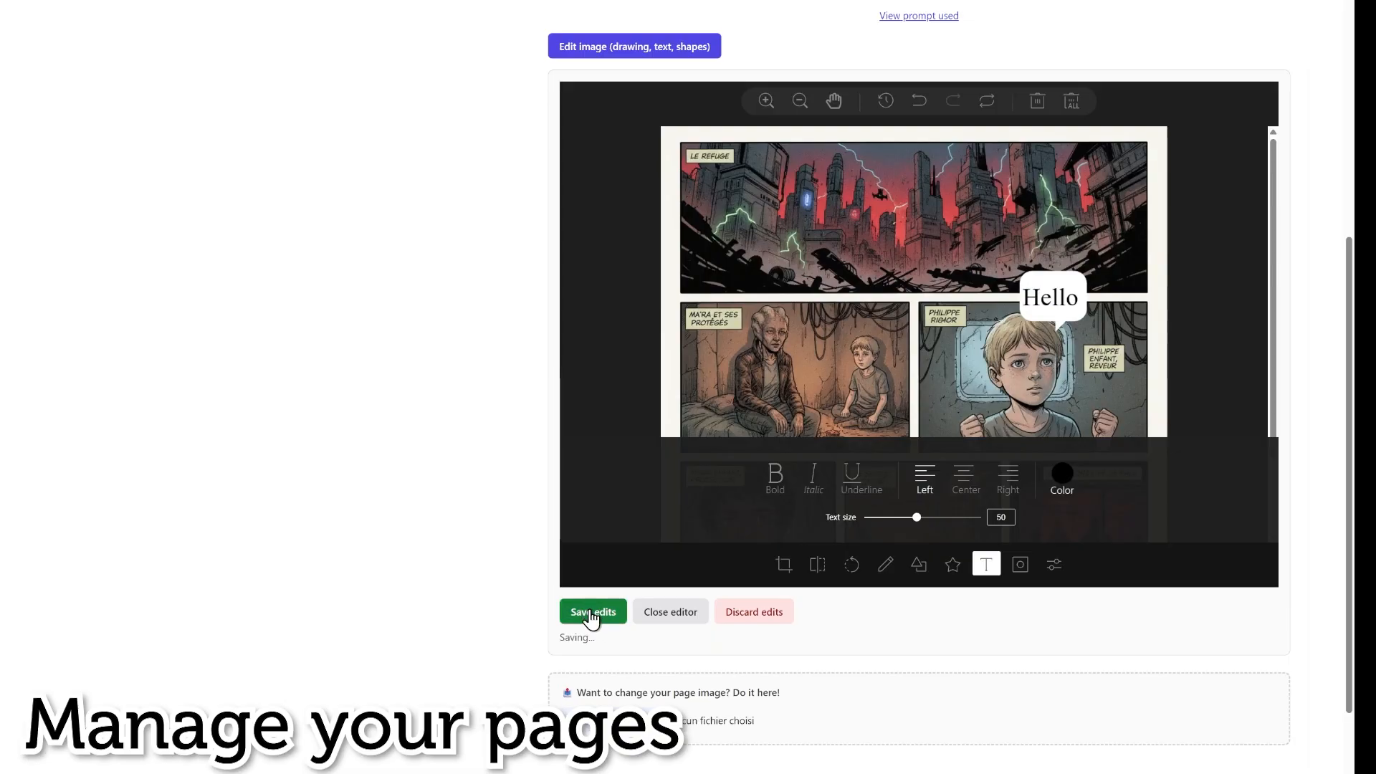
Step: Review the edited page image, then check the comic's first pages in the reader
scroll(428, 585, up, 9)
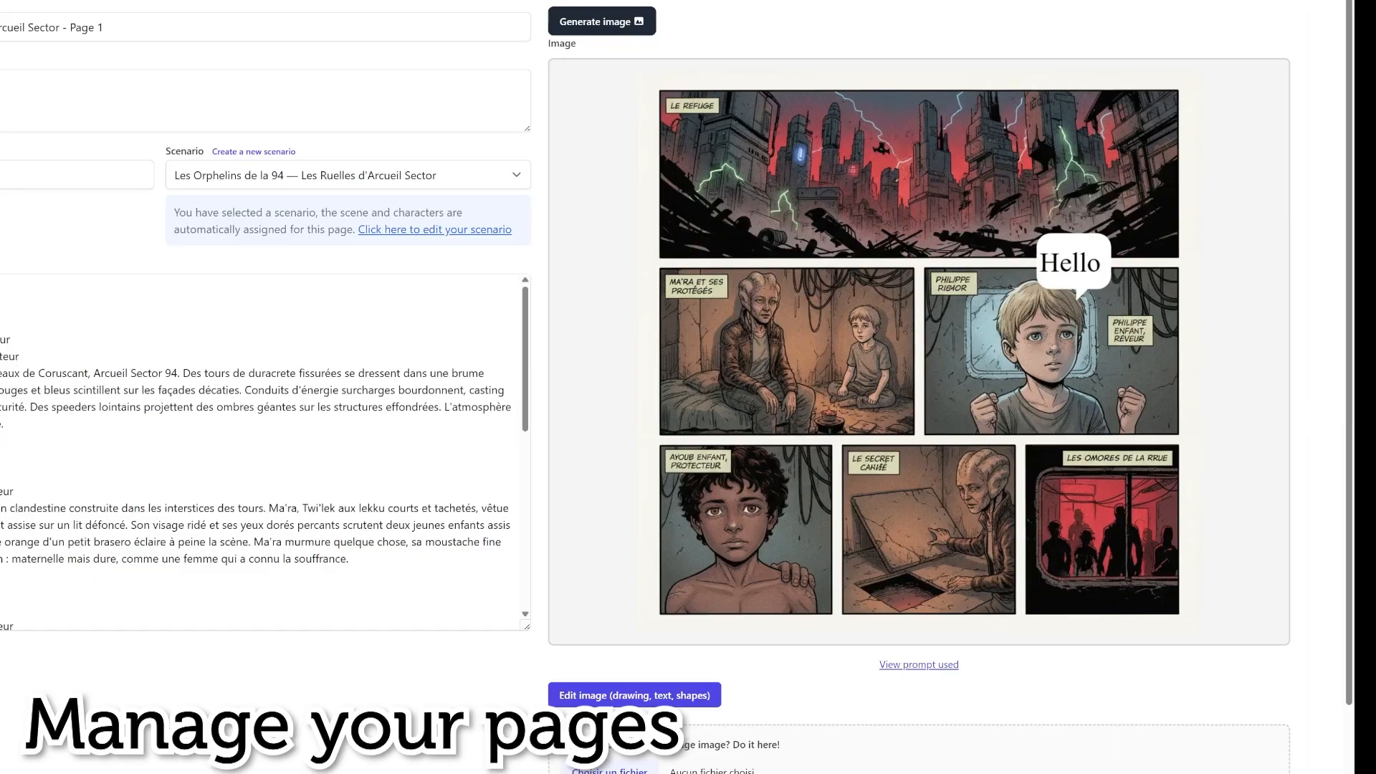
click(1213, 96)
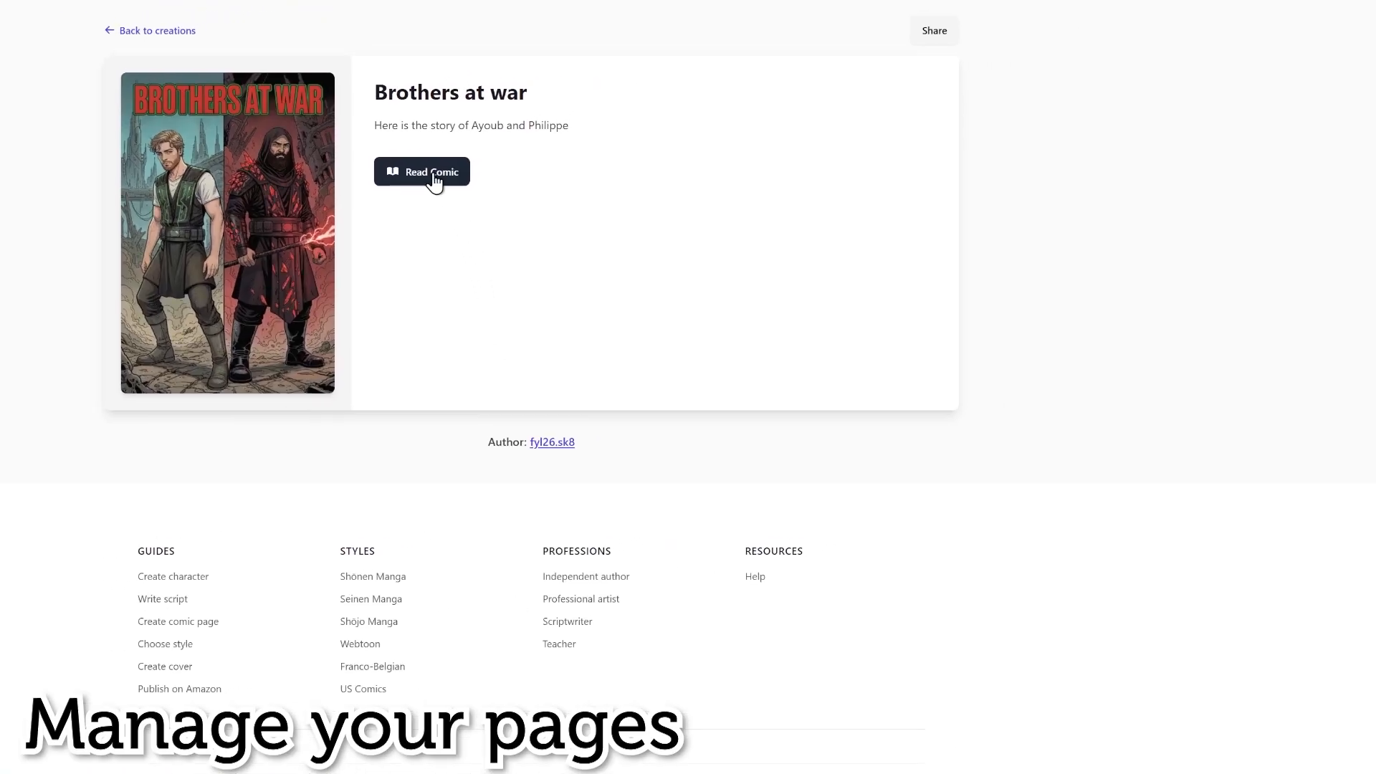
click(494, 159)
click(859, 373)
click(858, 373)
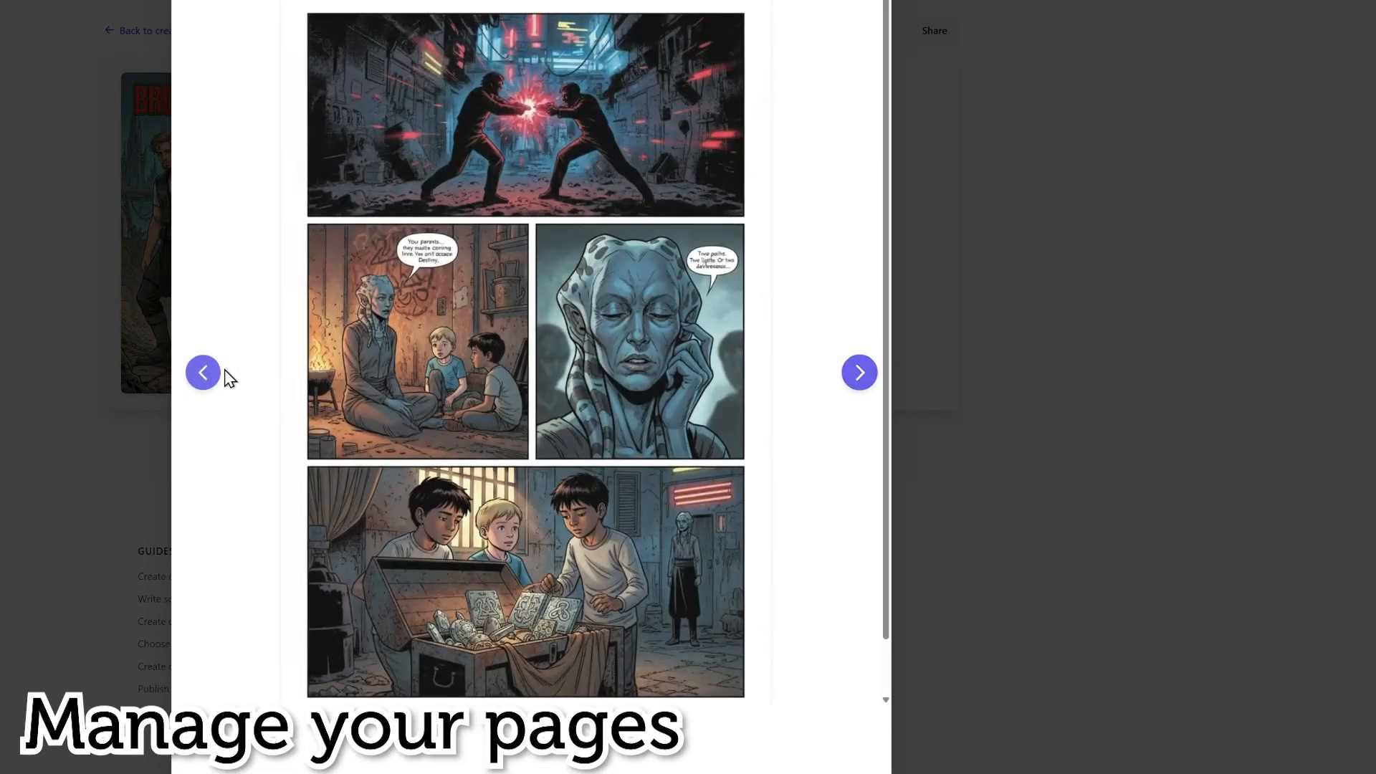
click(203, 373)
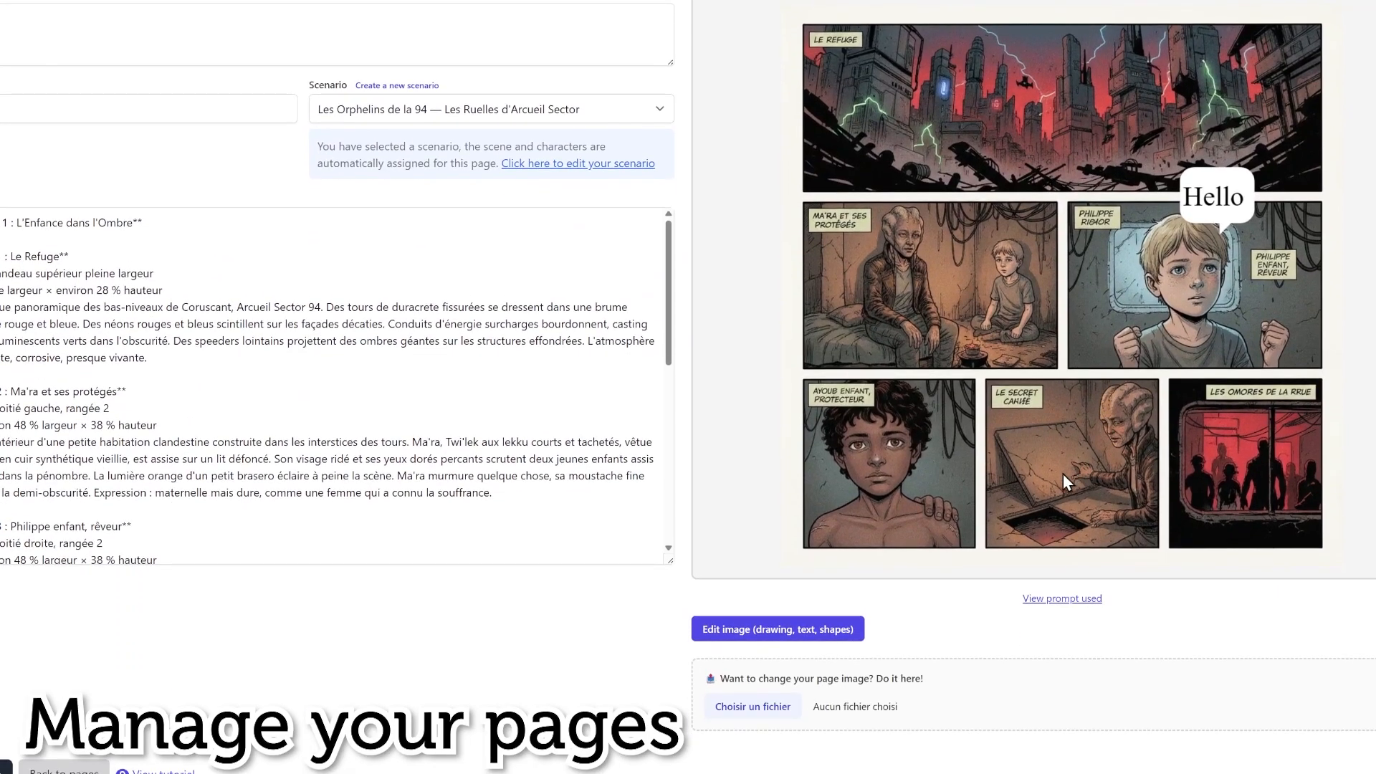
Step: Reopen the image editor for page 1 and discard the saved bubble and text edits
click(774, 629)
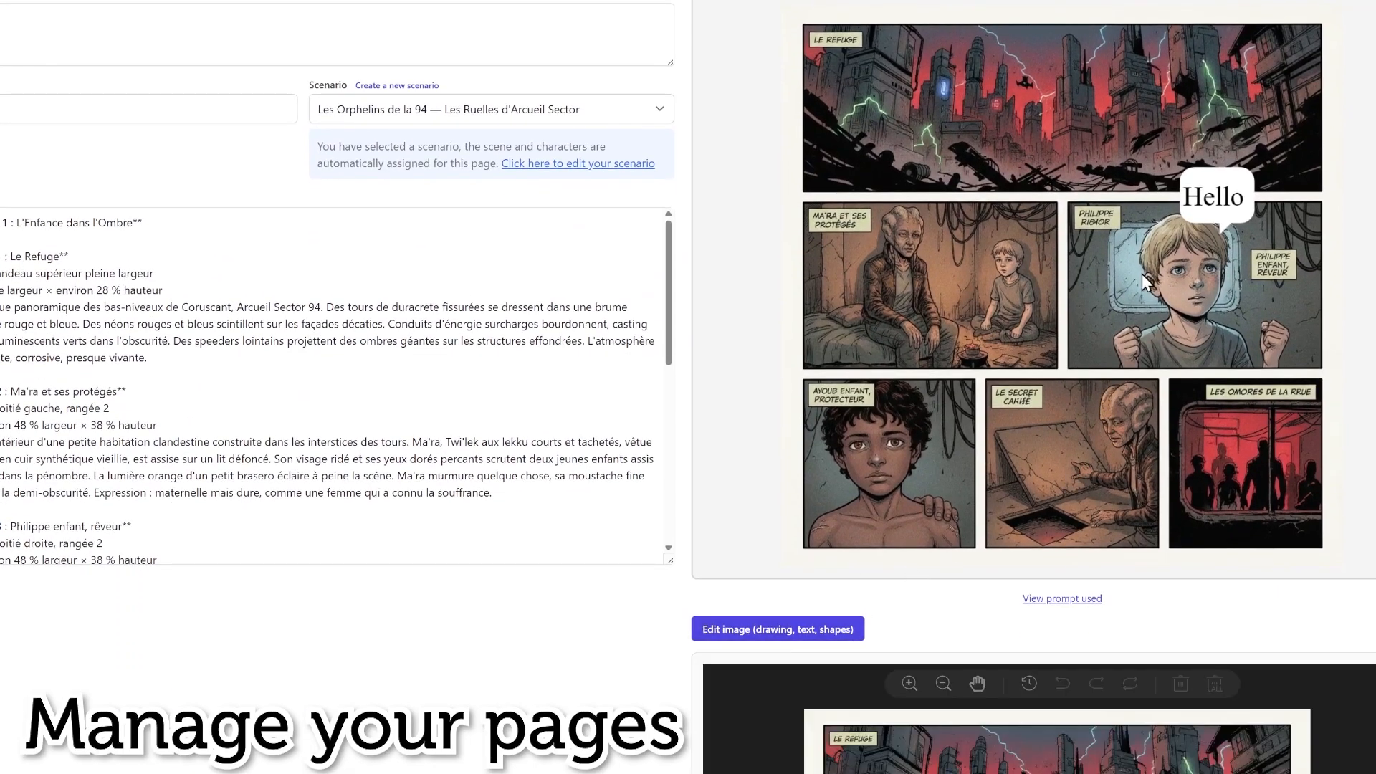
scroll(1127, 283, down, 9)
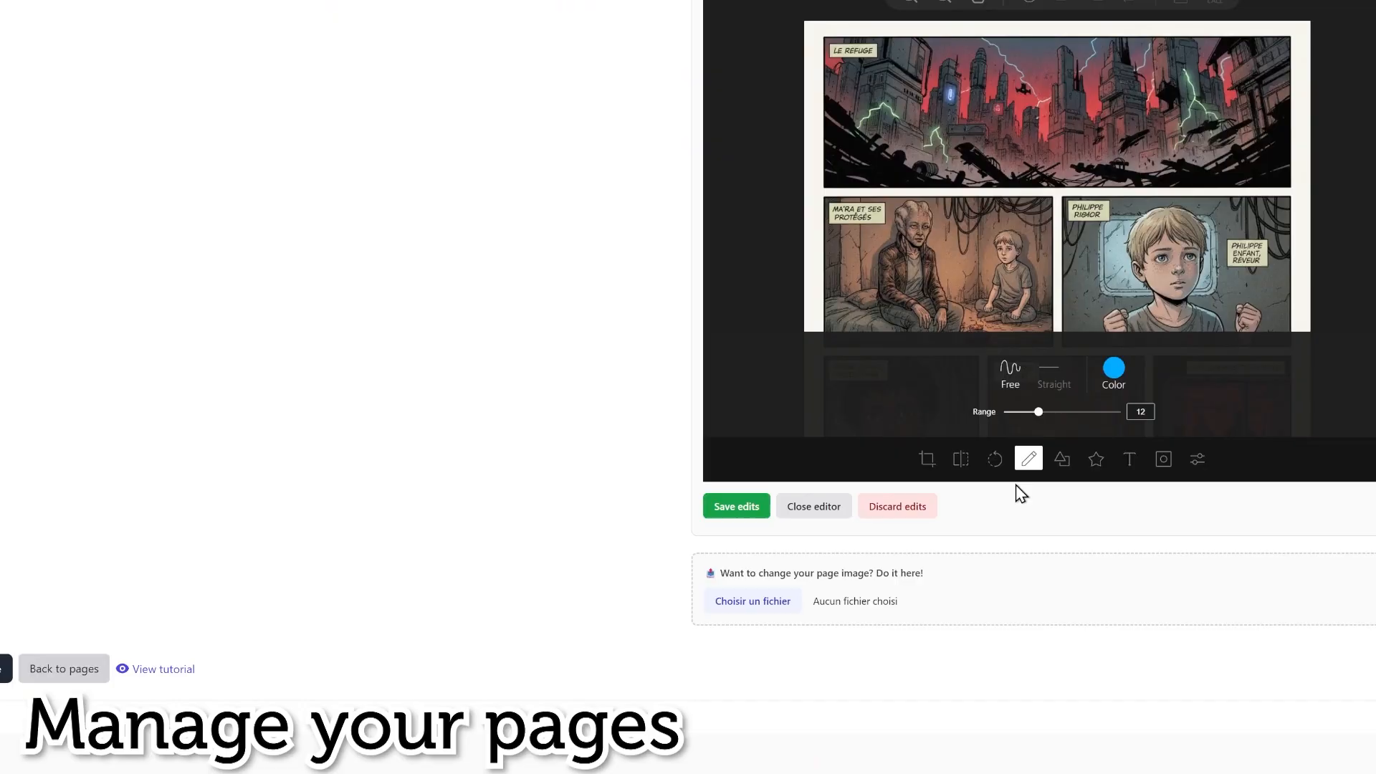
click(907, 514)
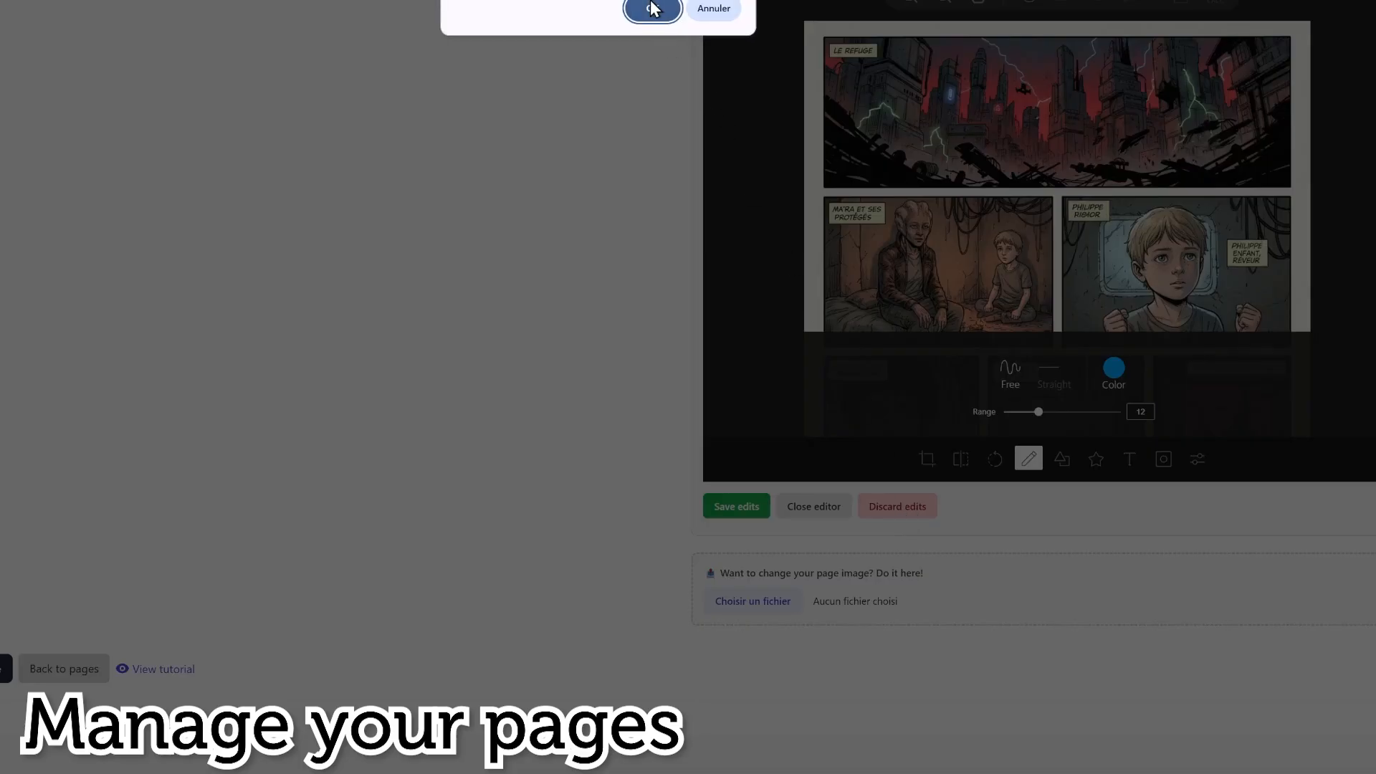
click(651, 8)
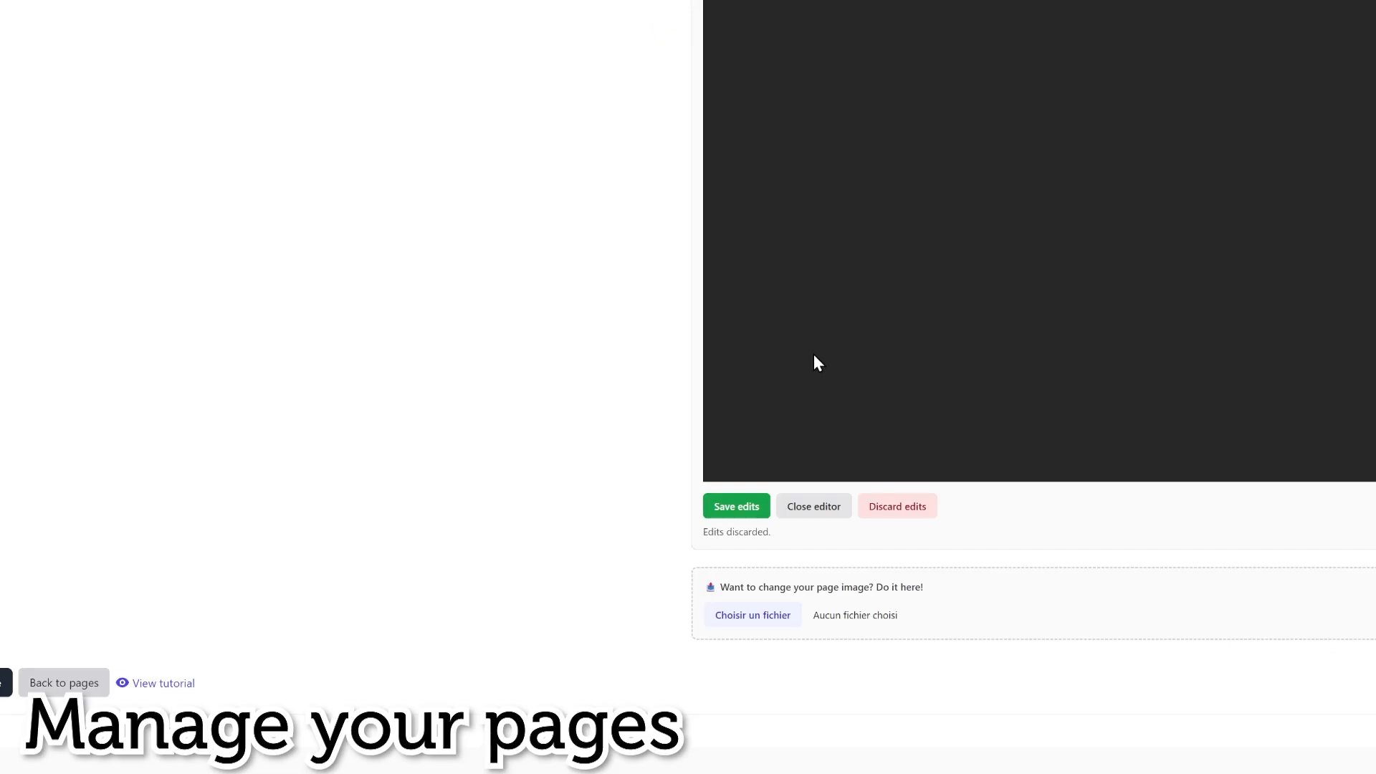
scroll(1106, 469, up, 8)
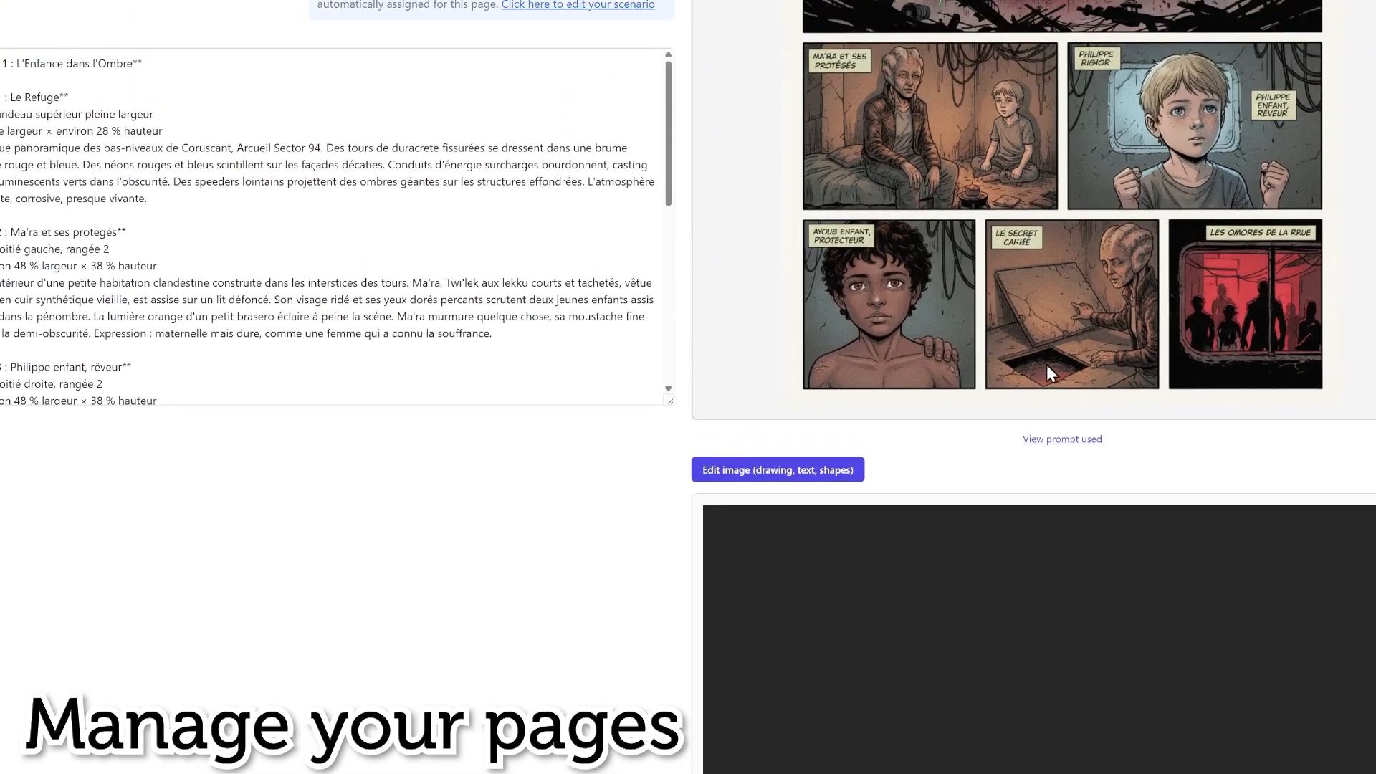
scroll(1051, 377, down, 10)
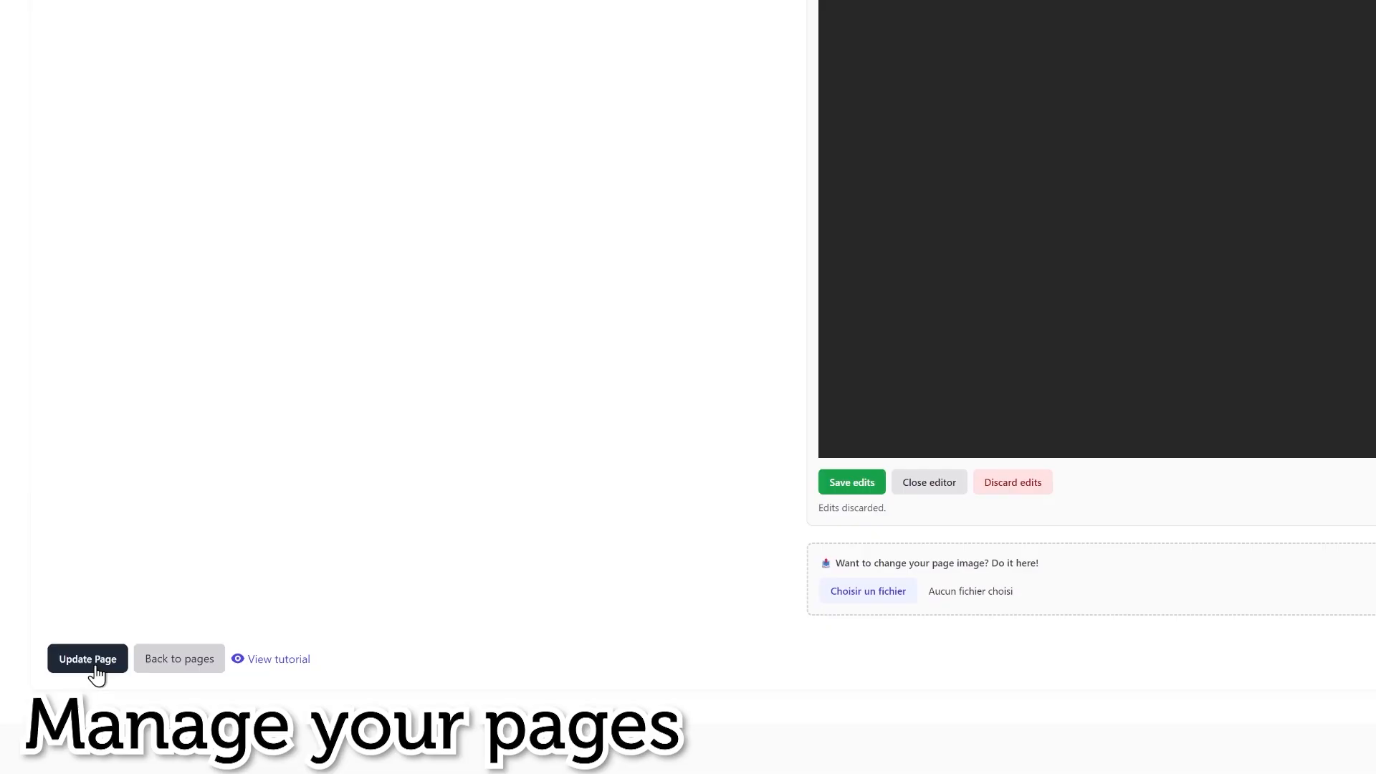
Step: Update page 1 with its image edits discarded
click(87, 659)
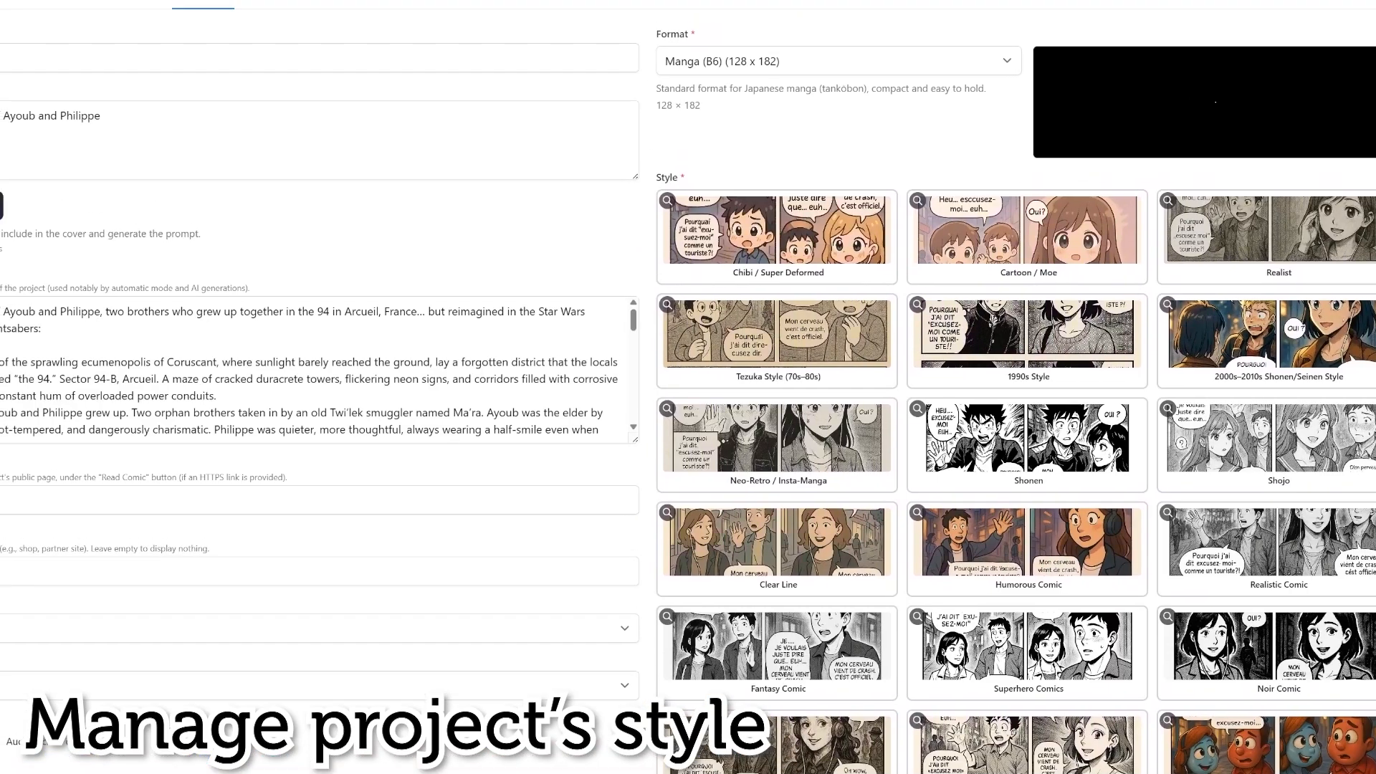
Step: Switch to the Batman comic image search and pick the comic-panel fabric pattern as a style reference
scroll(860, 22, down, 5)
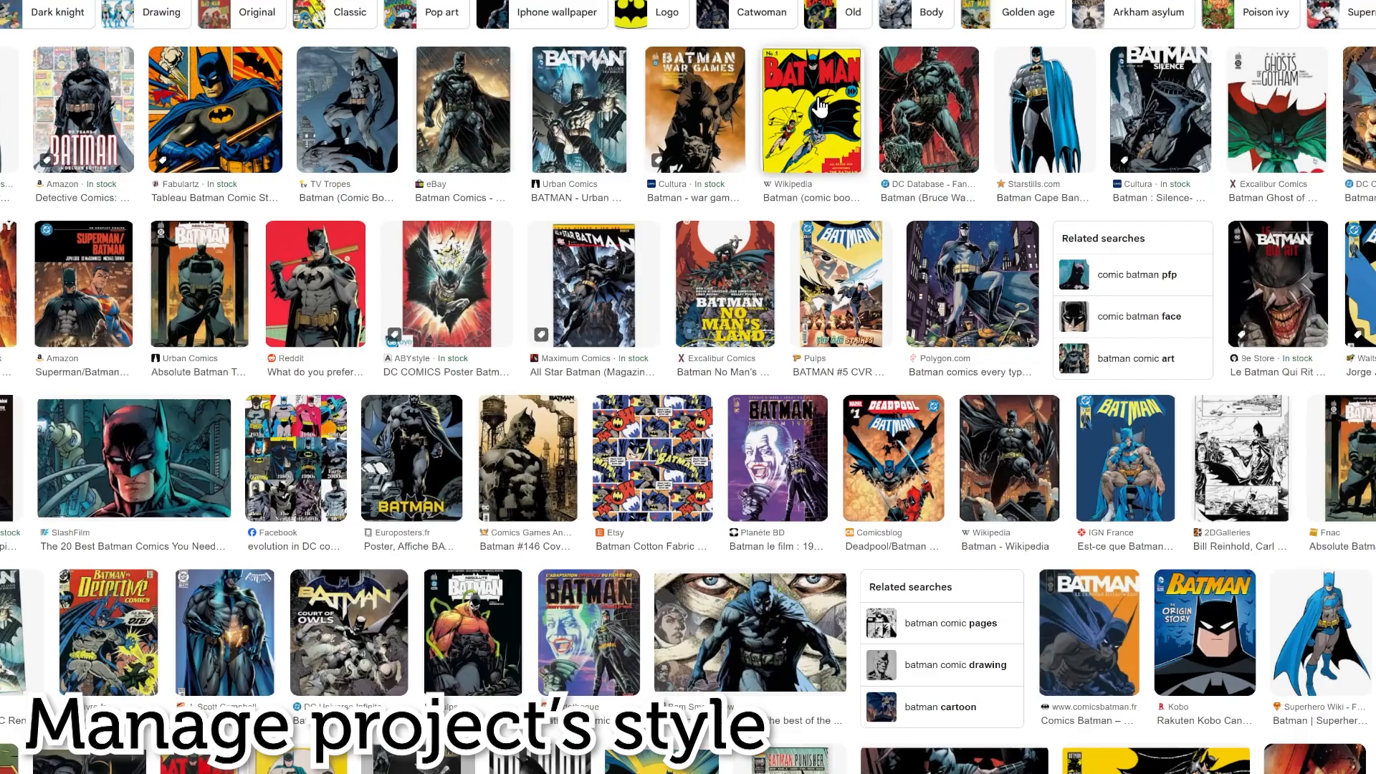
click(821, 107)
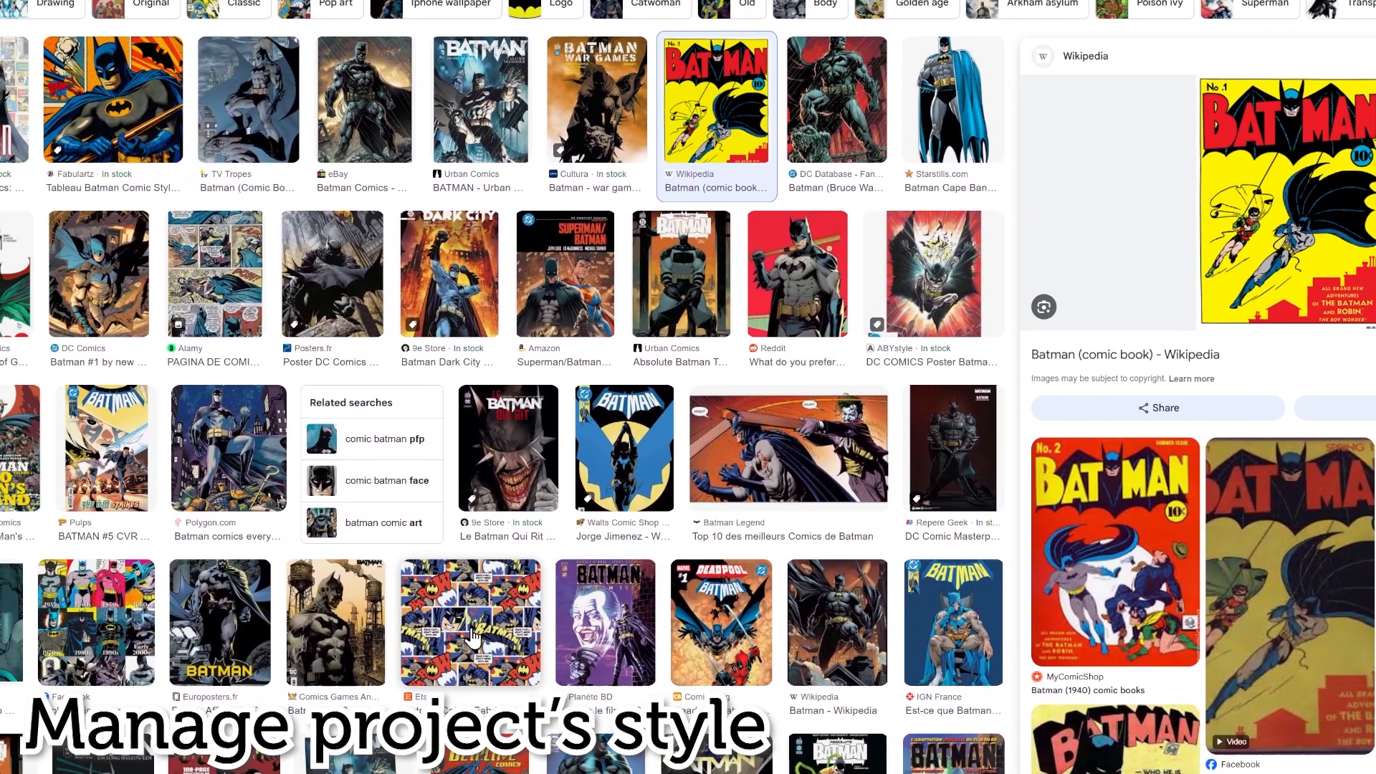
click(468, 625)
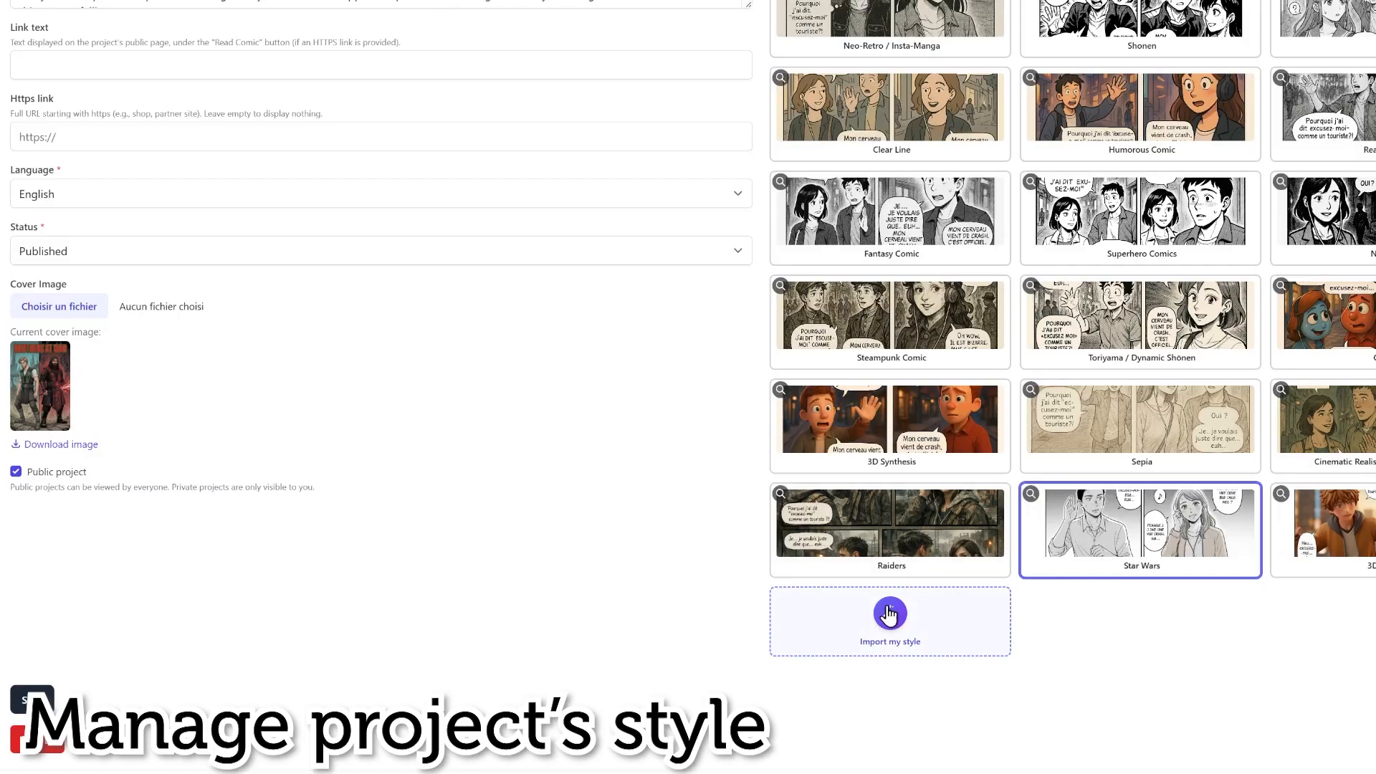
Step: Start importing a custom graphic style named "Batman" with SNAG-0735.png as its reference image
click(887, 640)
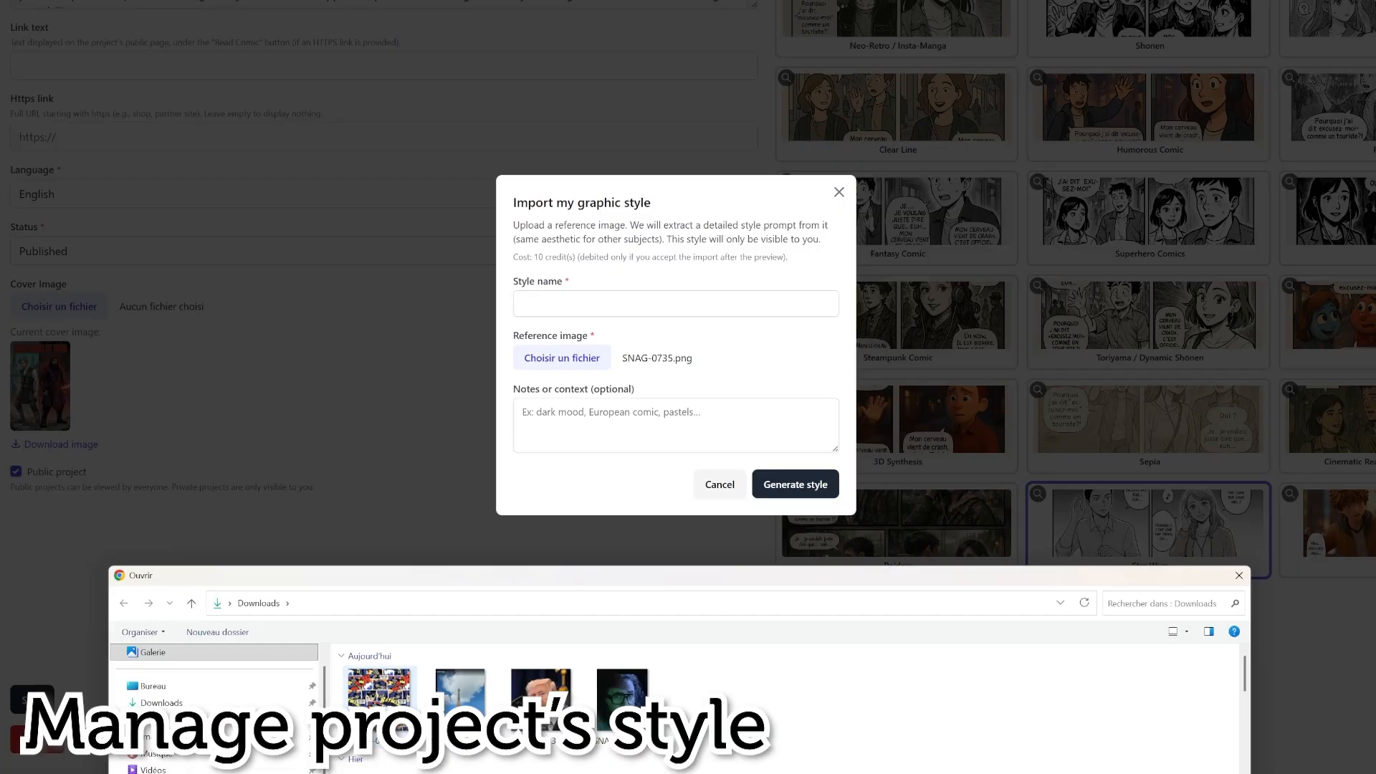
double_click(400, 705)
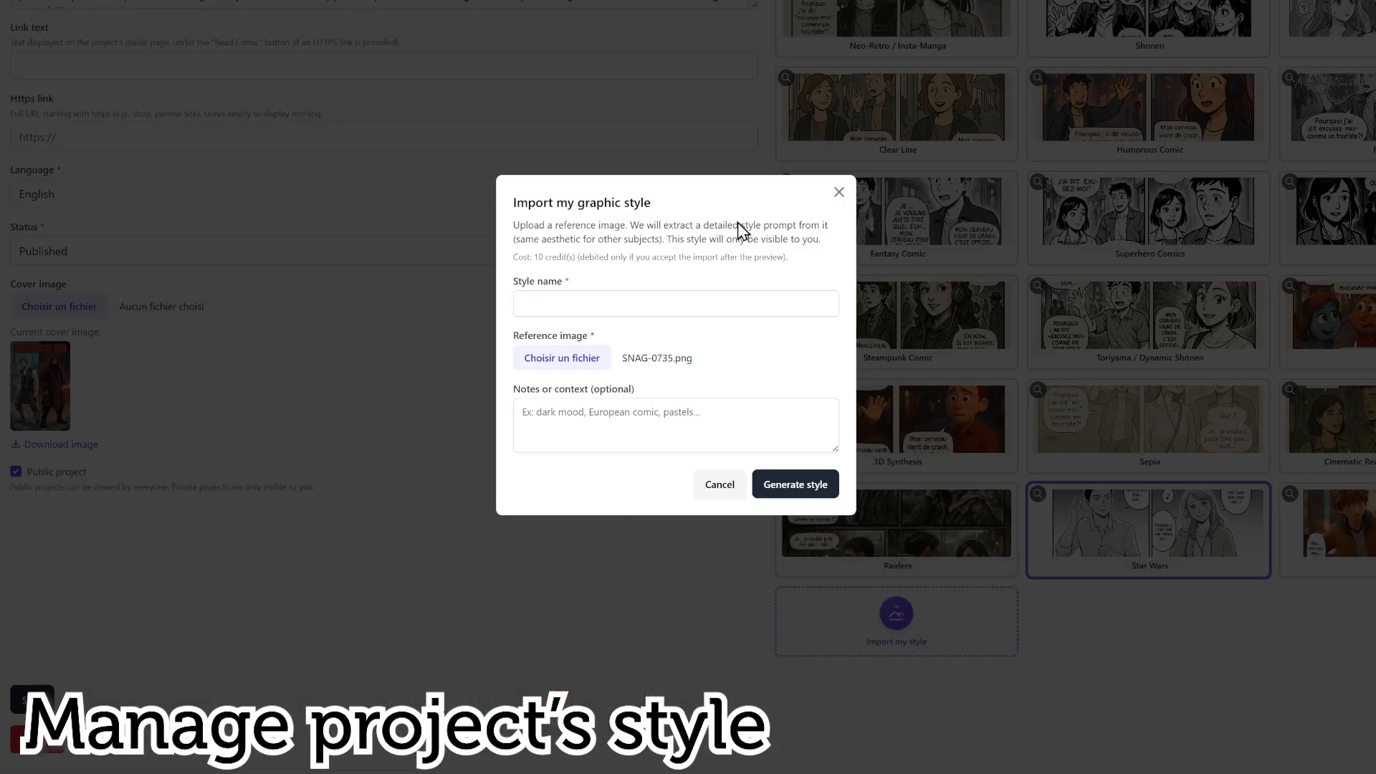
click(600, 303)
text(Batman)
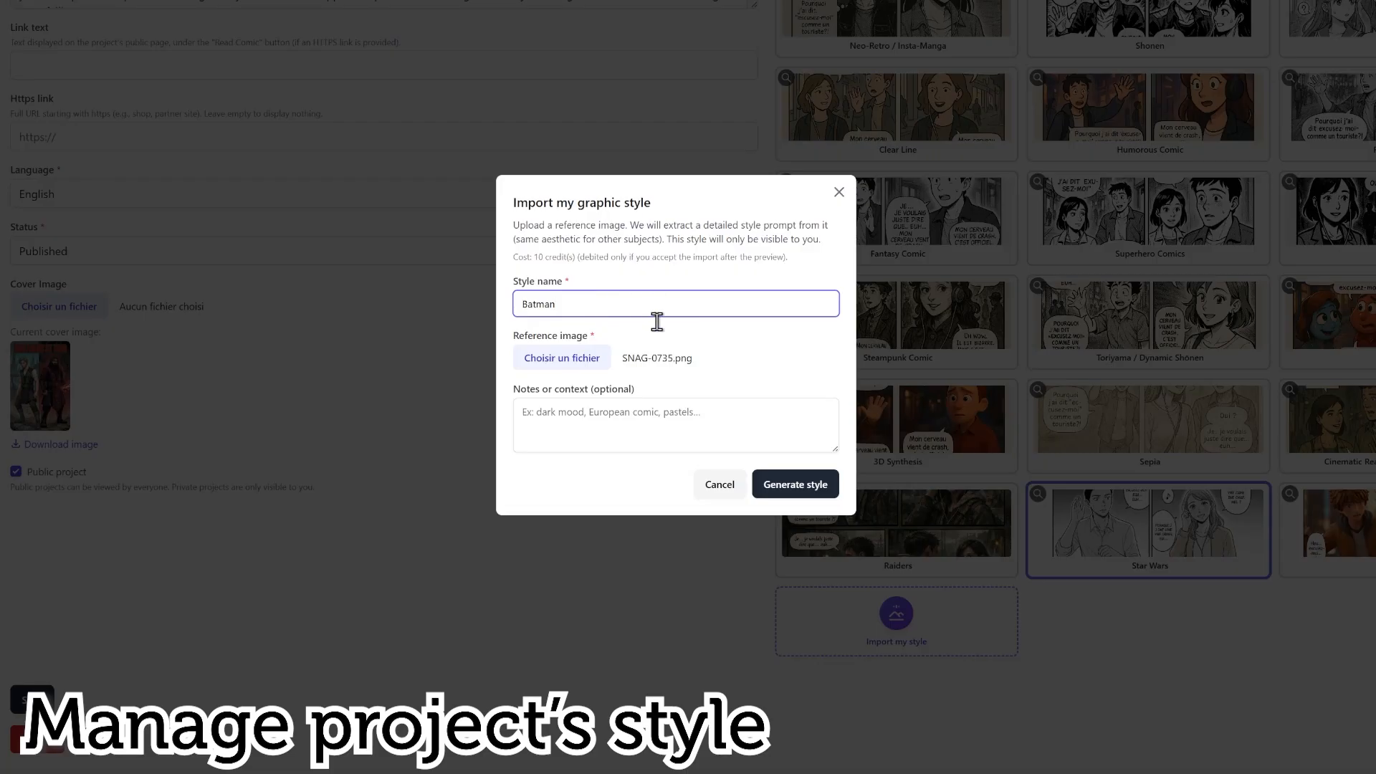
Step: Generate the Batman style, accept and import its preview, and save the project with that style
click(637, 423)
click(808, 488)
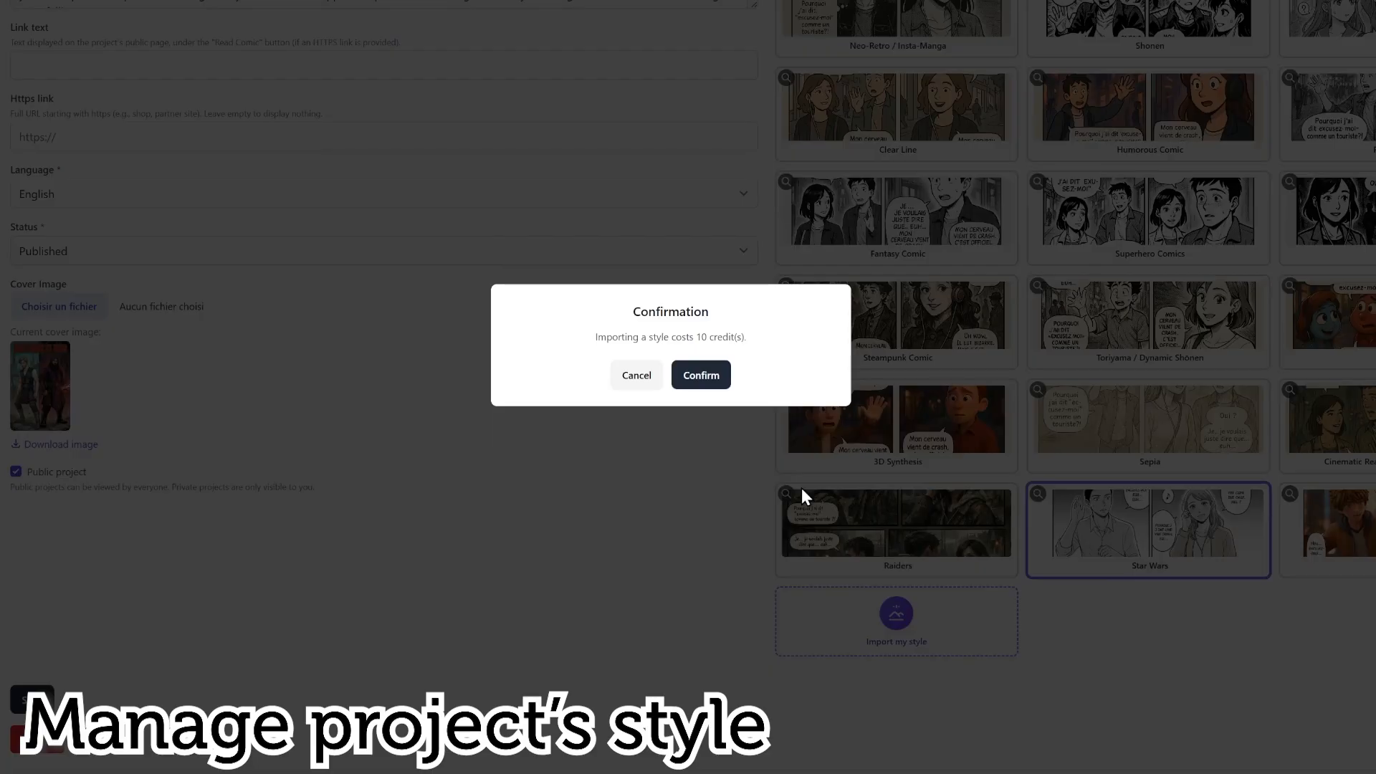
click(702, 374)
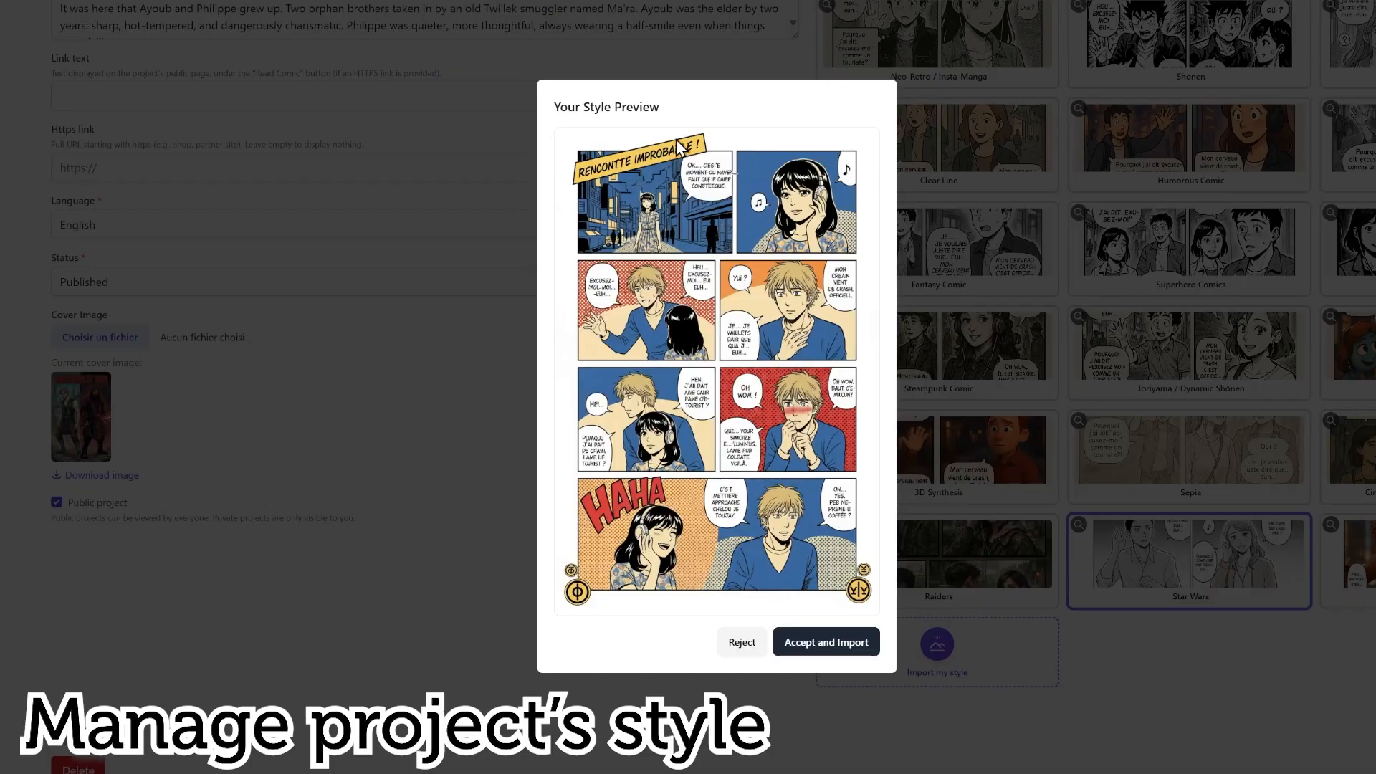
click(792, 643)
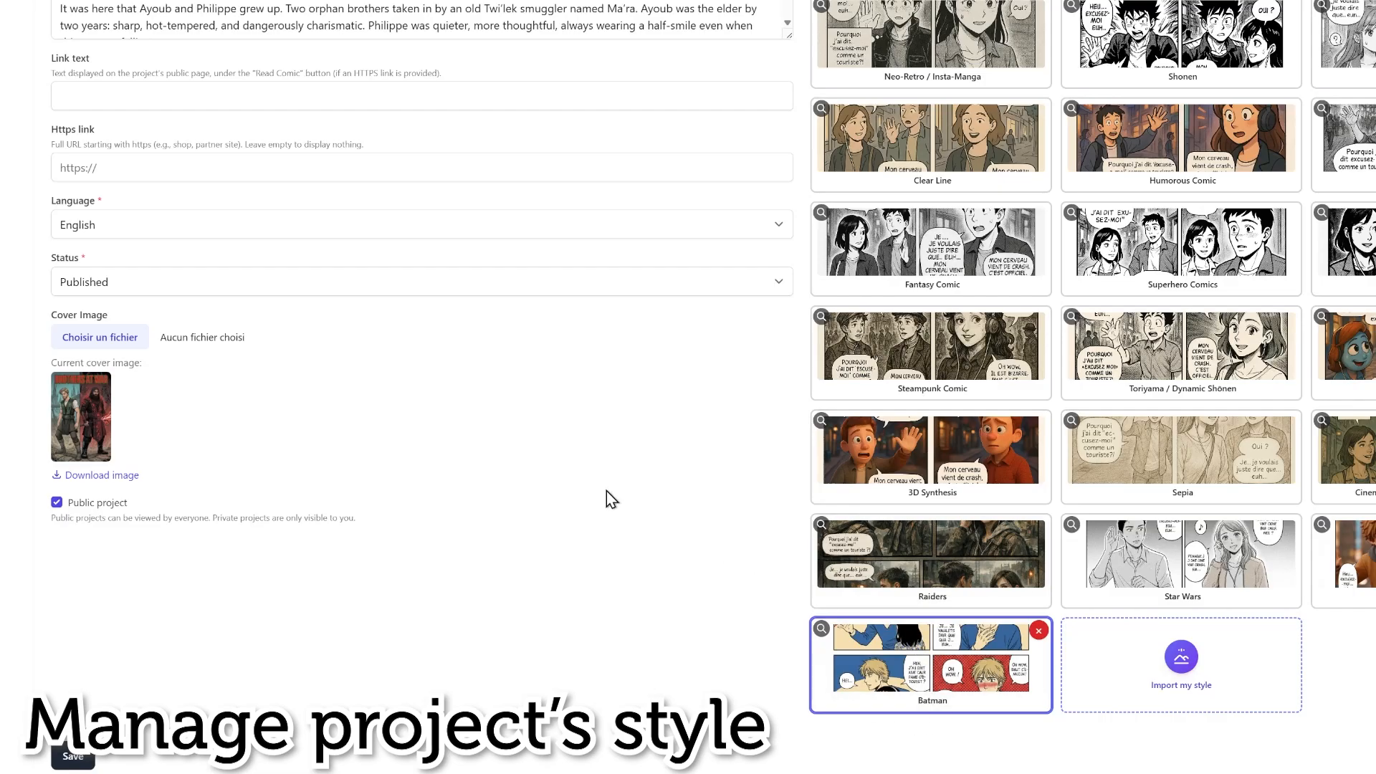
scroll(805, 503, up, 2)
scroll(805, 503, up, 3)
scroll(798, 644, down, 6)
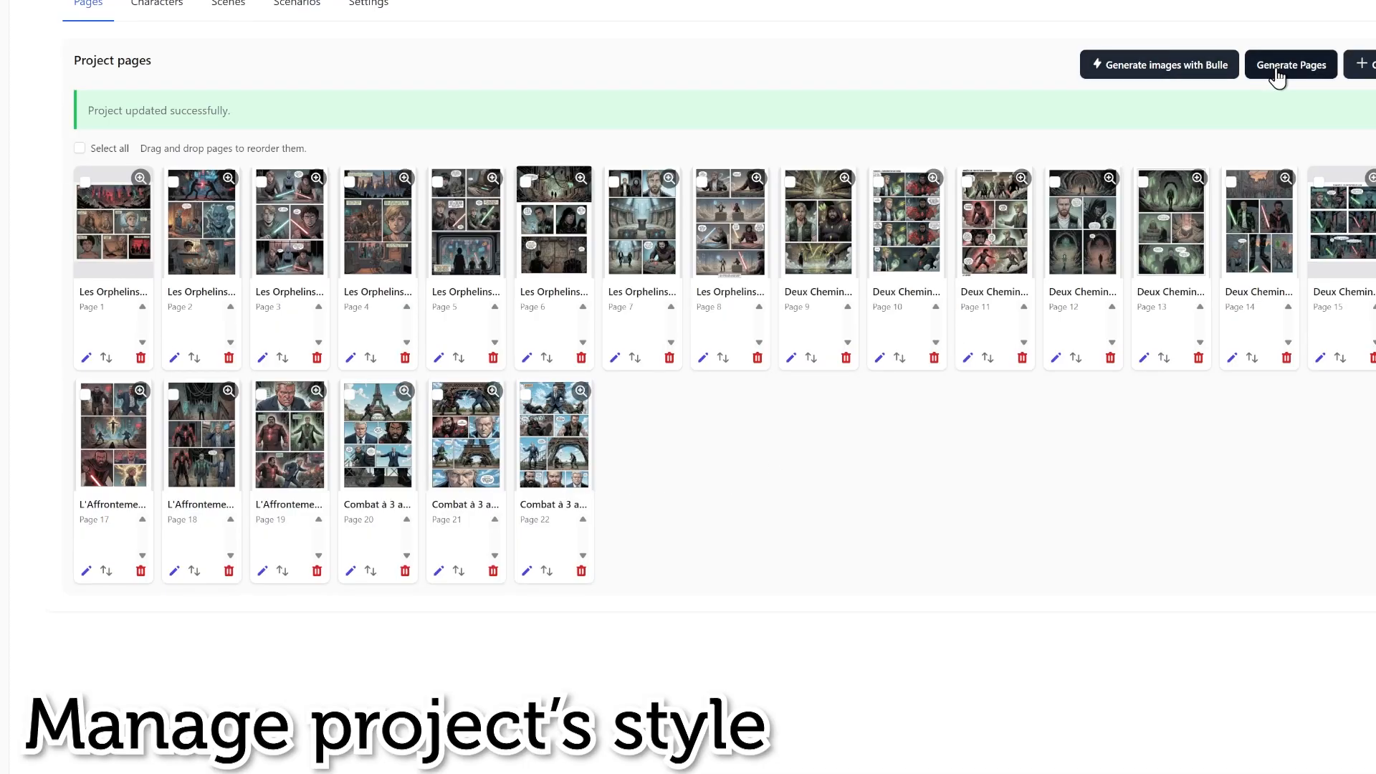
Step: Set AI page generation to Import from Scenario, check the scenario choices, and close the dialog without generating
click(1300, 63)
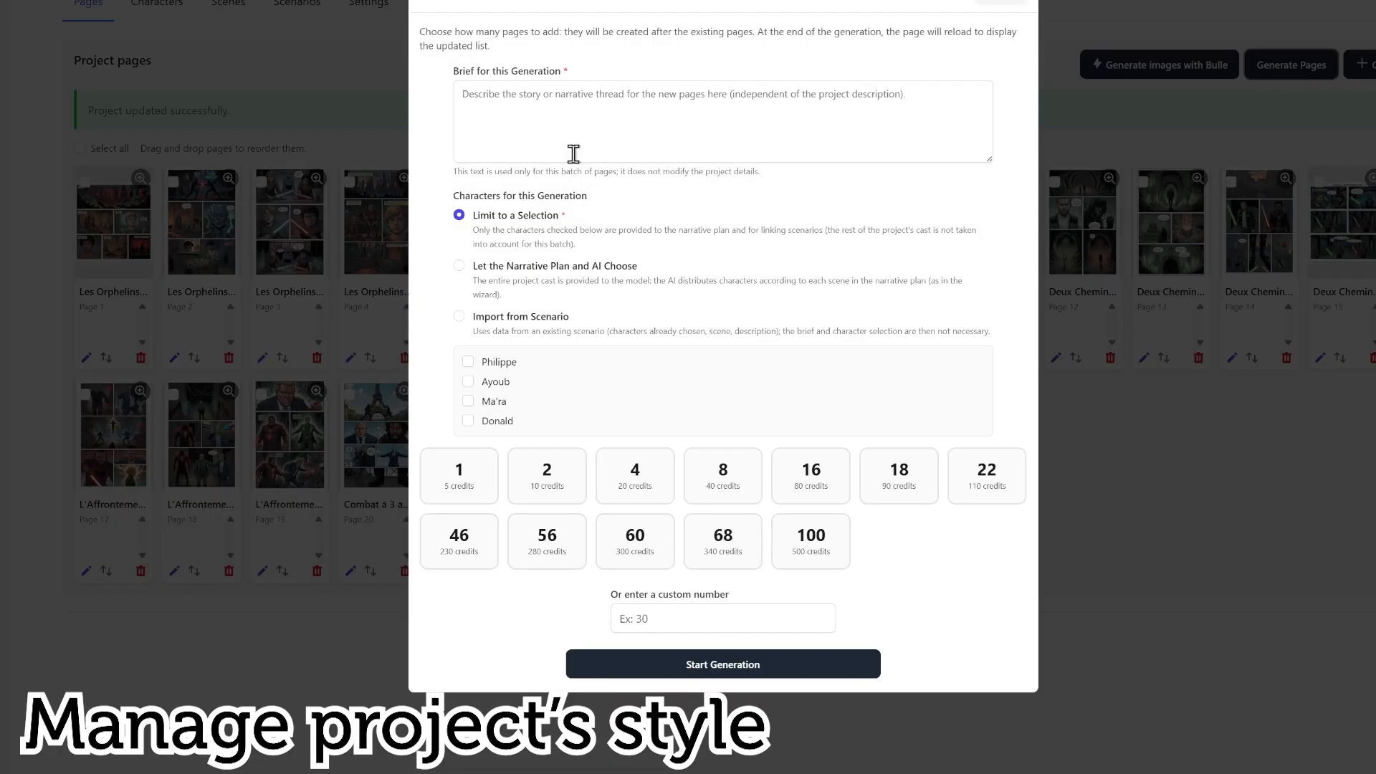
click(495, 322)
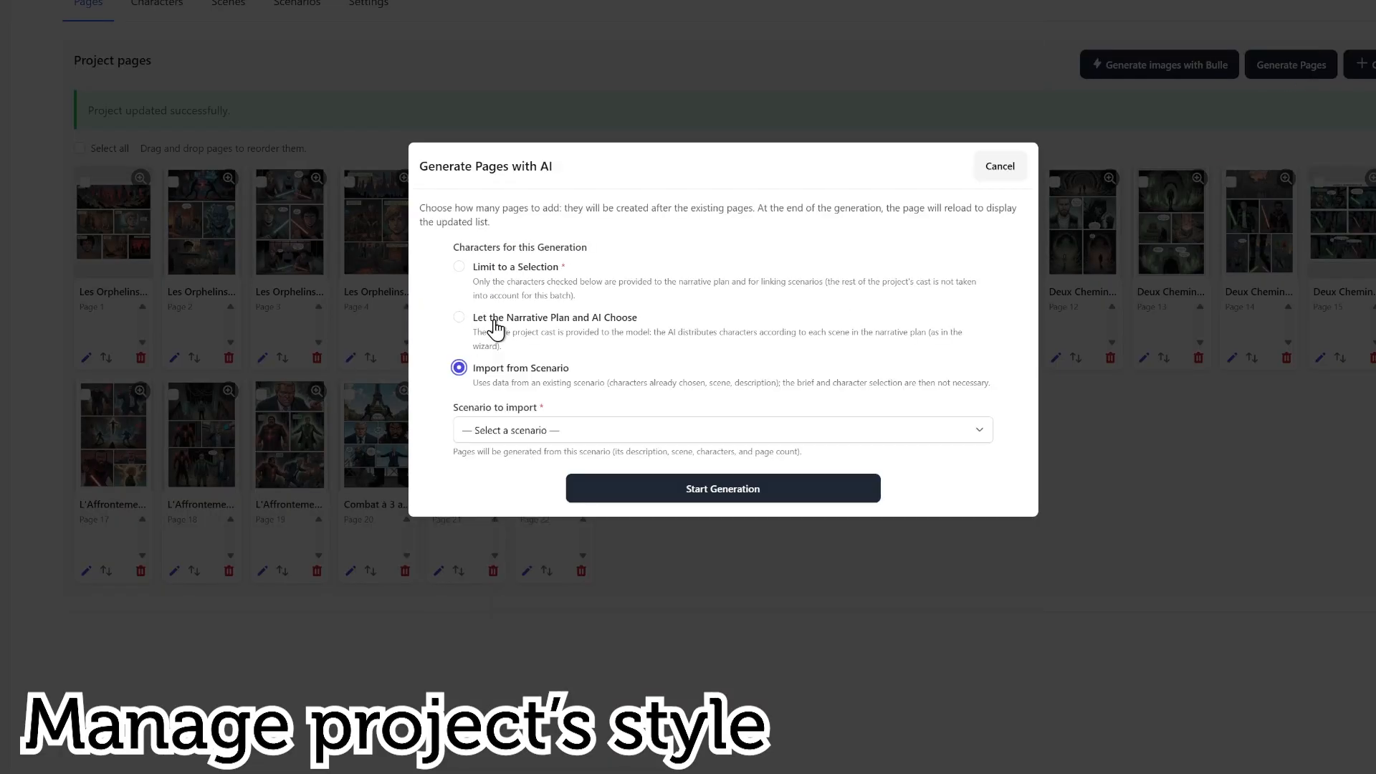
click(556, 431)
click(562, 436)
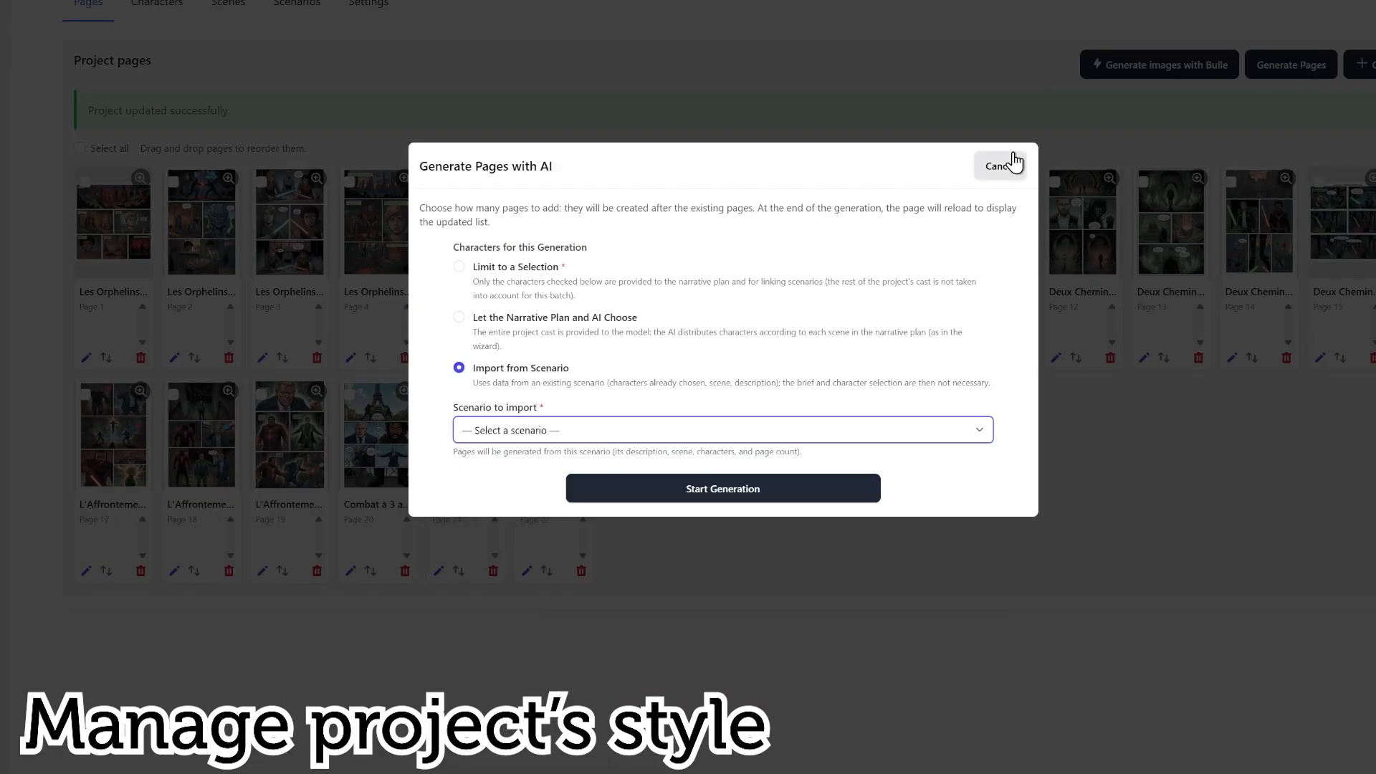
click(1011, 164)
Step: Set the number of pages to generate for the scenario "Combat à 3 au sabre laser" to 1 and save it
click(296, 7)
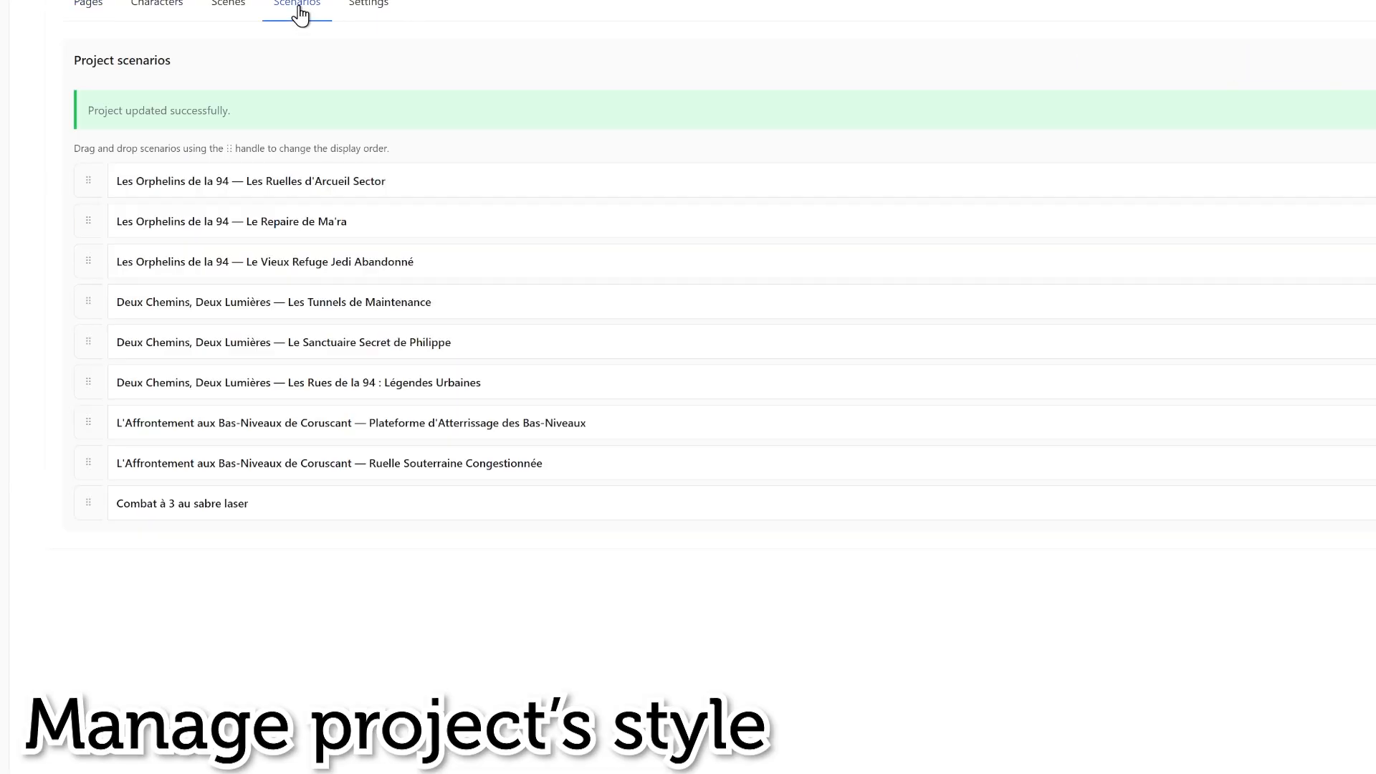
click(260, 510)
scroll(475, 442, down, 3)
double_click(188, 587)
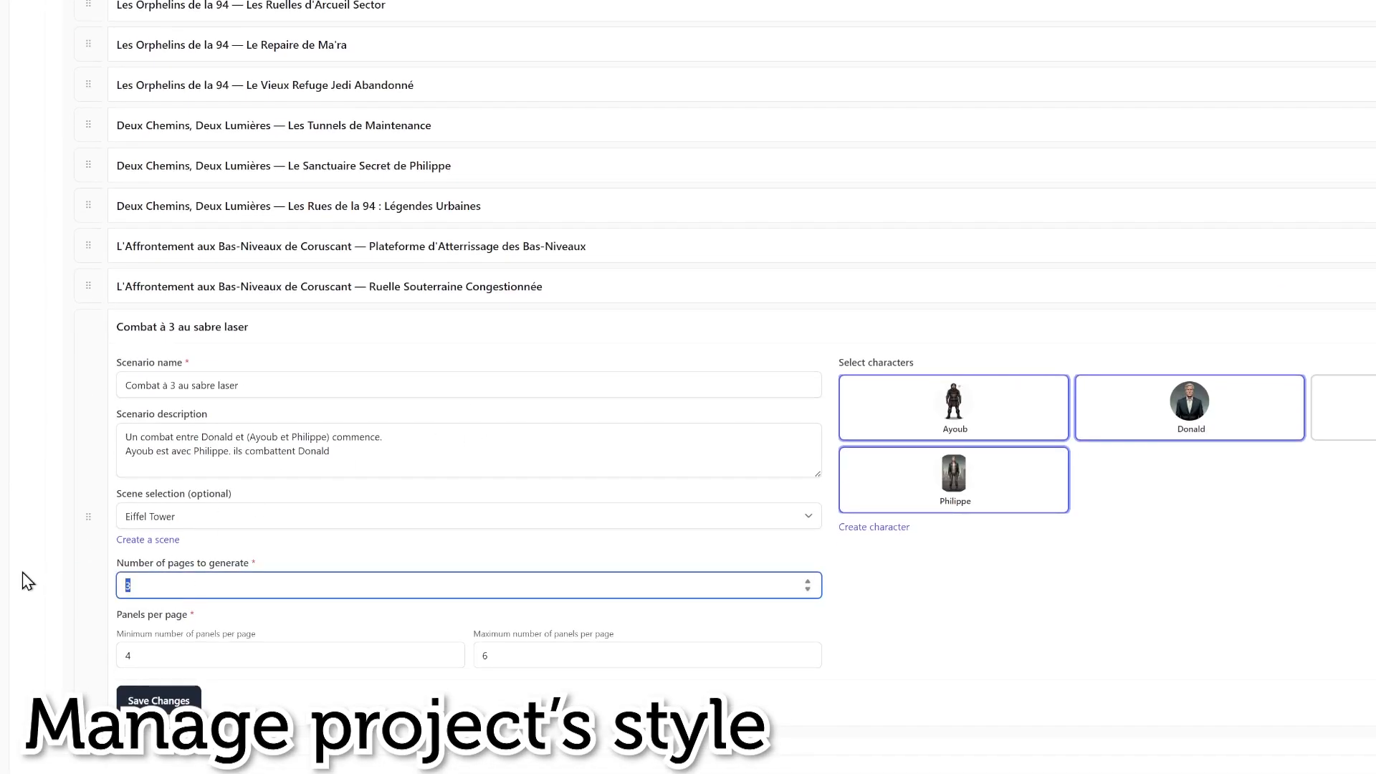
text(1)
click(166, 699)
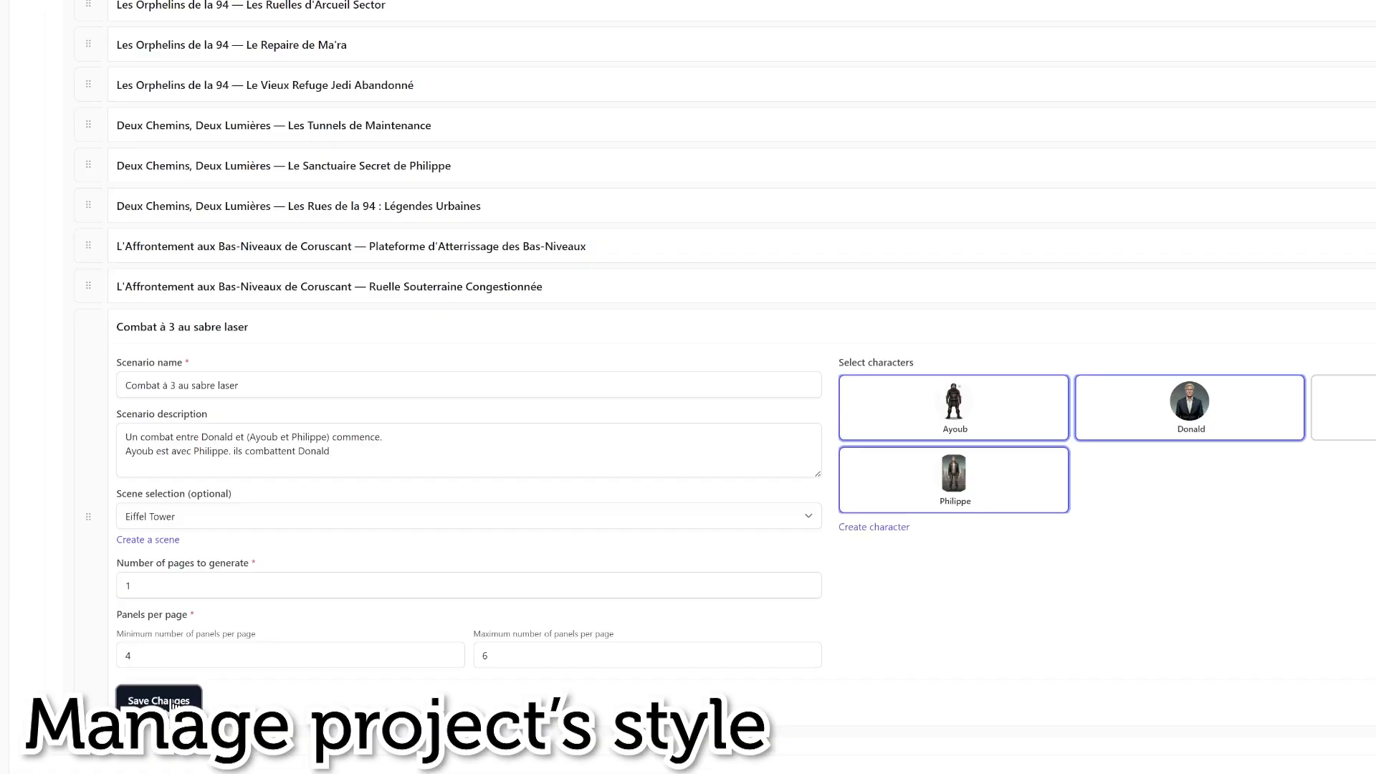
Step: Set the number of pages to generate for "Combat à 3 au sabre laser" back to 3 and save the scenario
double_click(164, 623)
text(3)
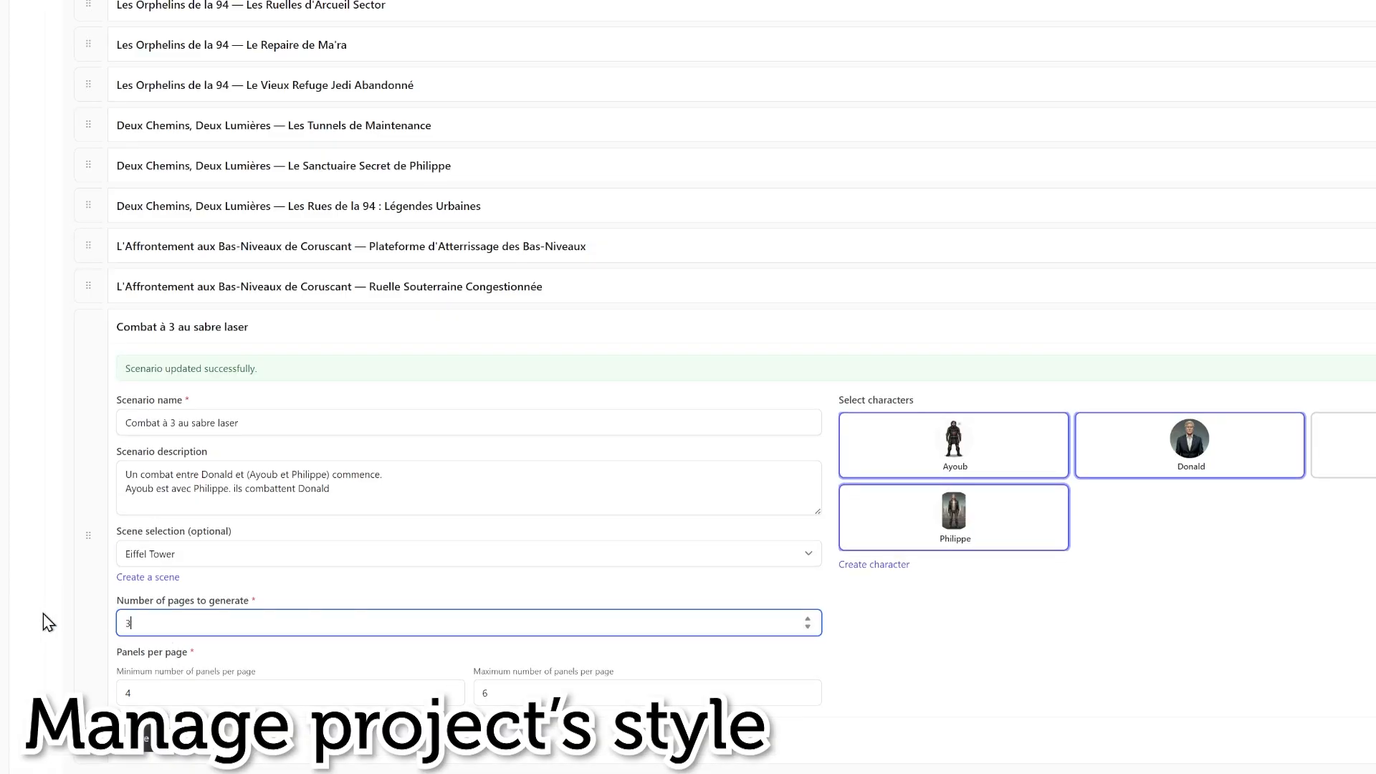
click(159, 745)
scroll(329, 288, up, 3)
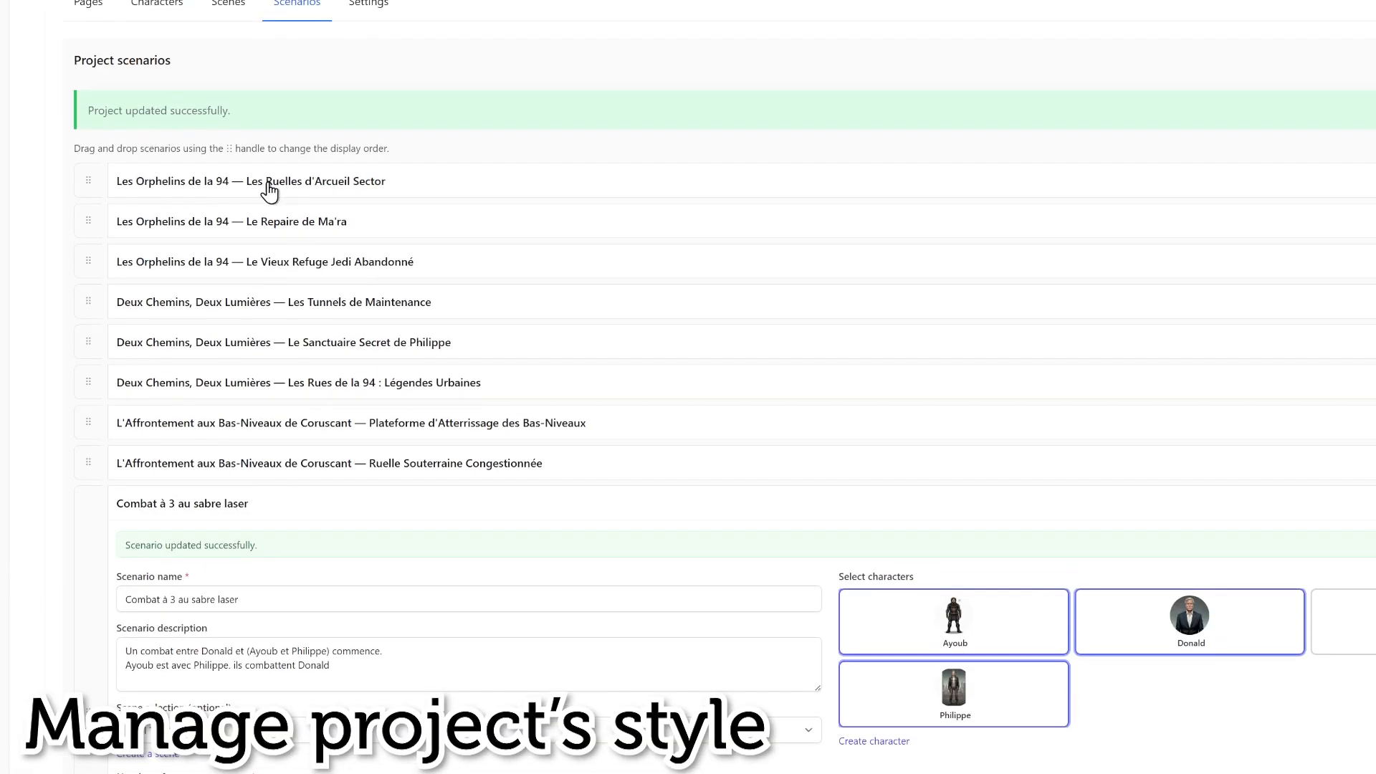
Step: Generate 3 pages from the scenario "Combat à 3 au sabre laser", with automatic page images and speech bubbles
click(100, 12)
click(1282, 64)
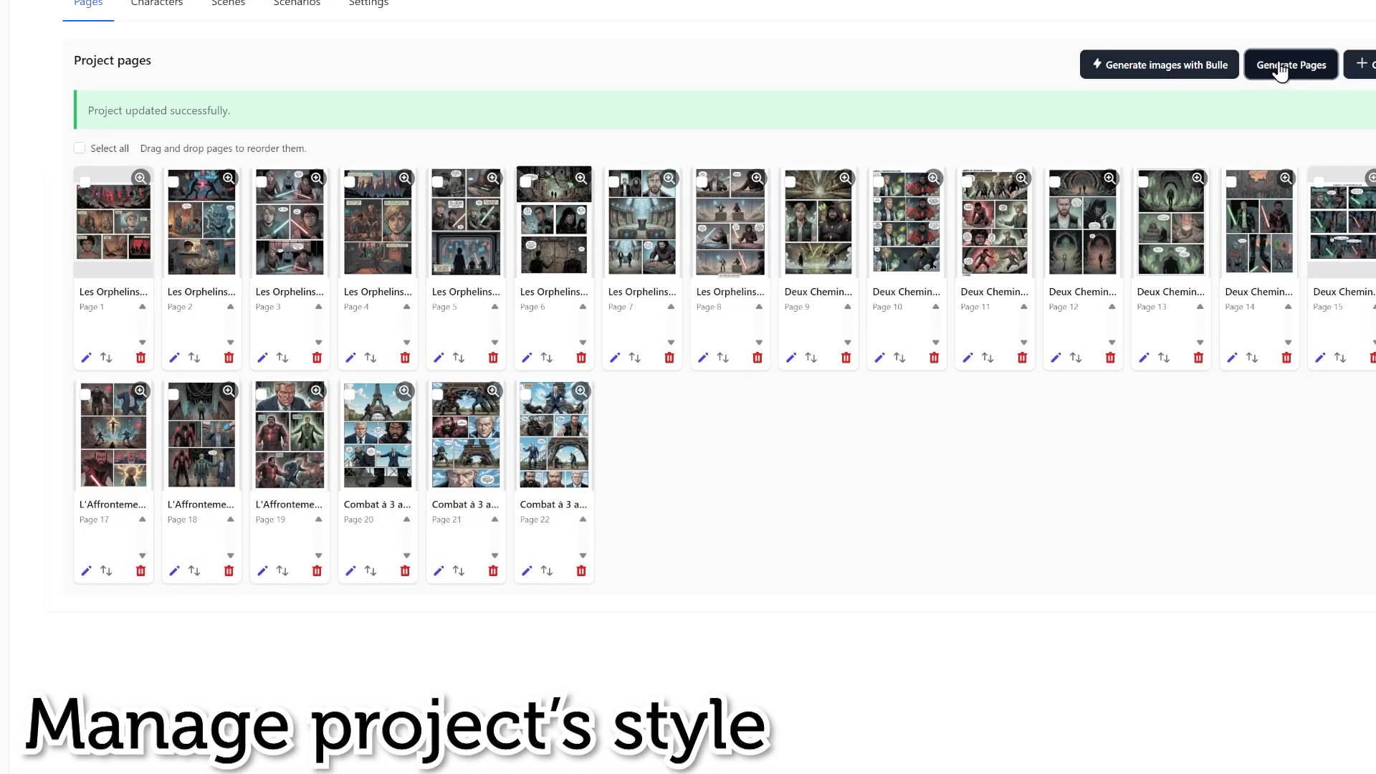
click(528, 431)
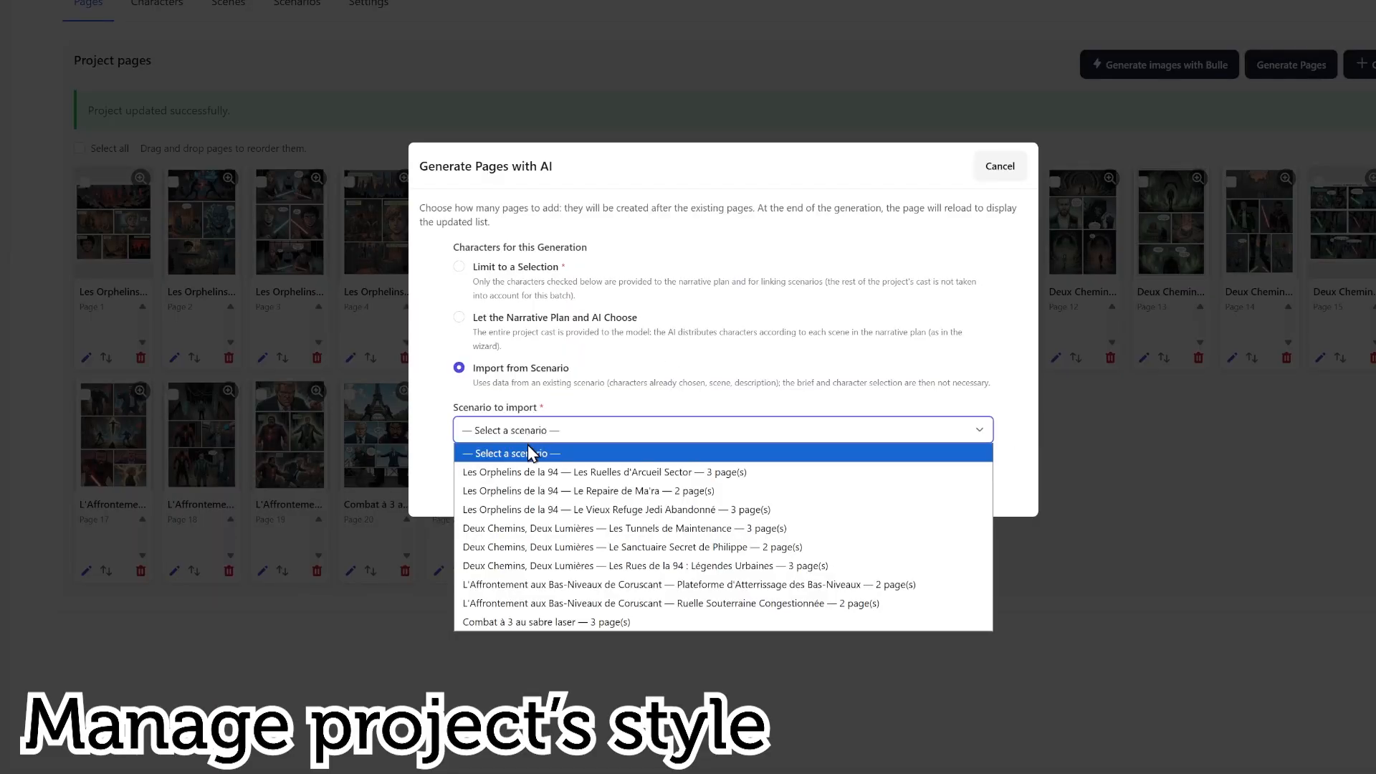
click(552, 623)
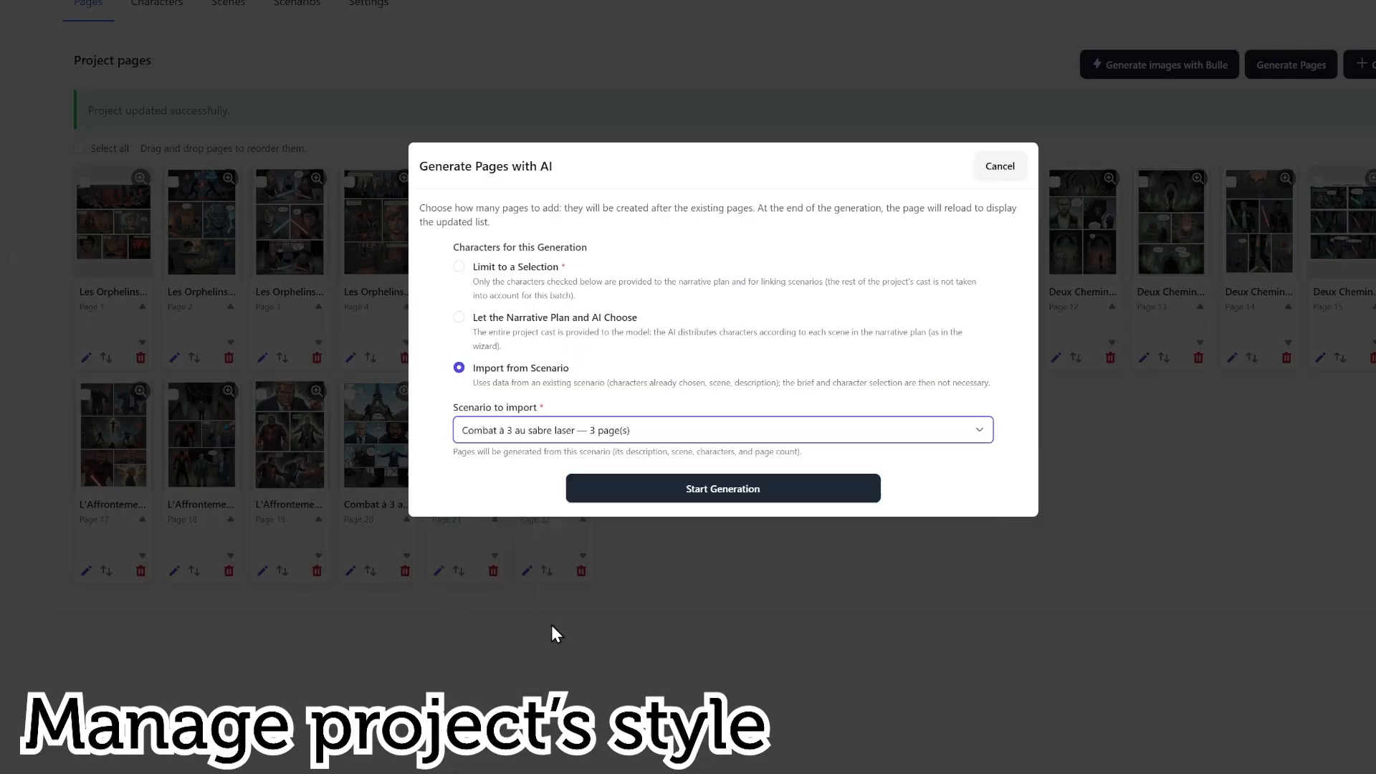
click(730, 493)
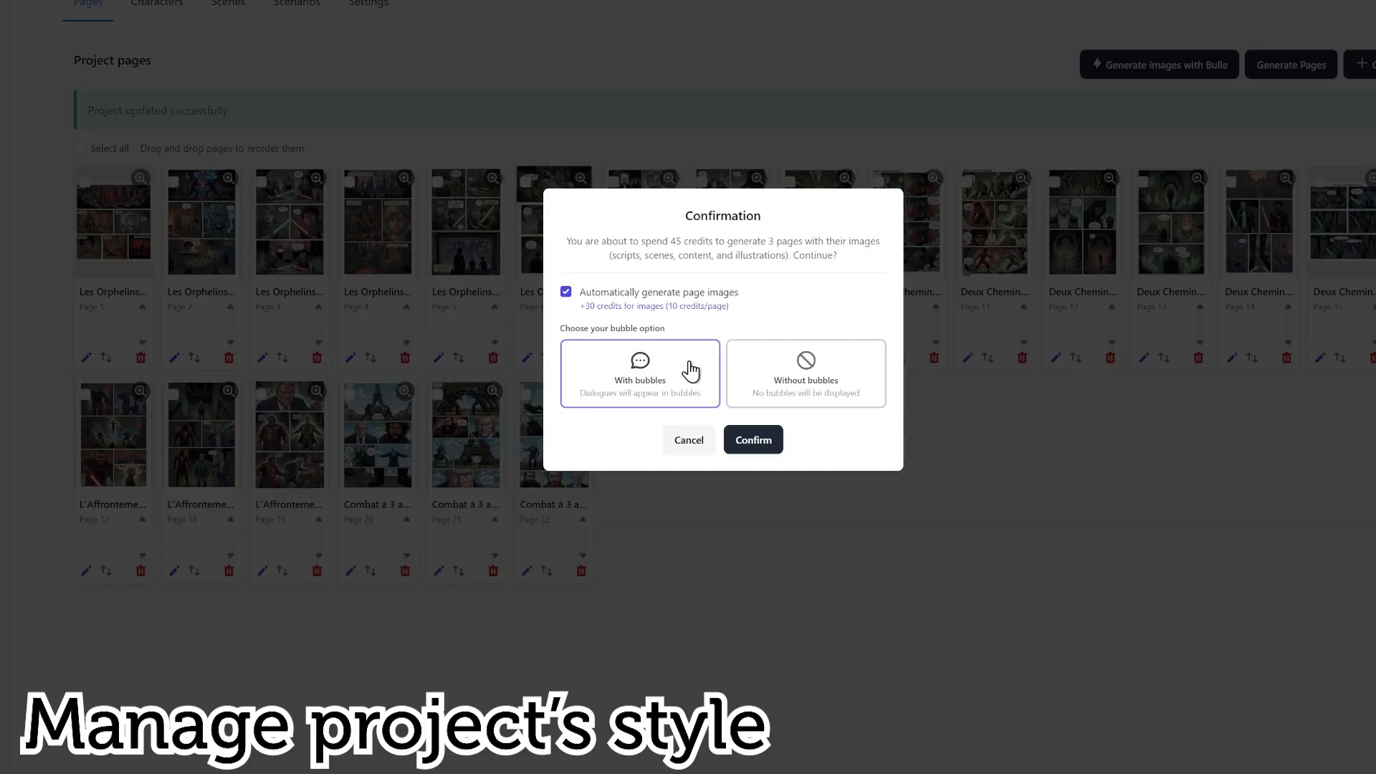
click(752, 445)
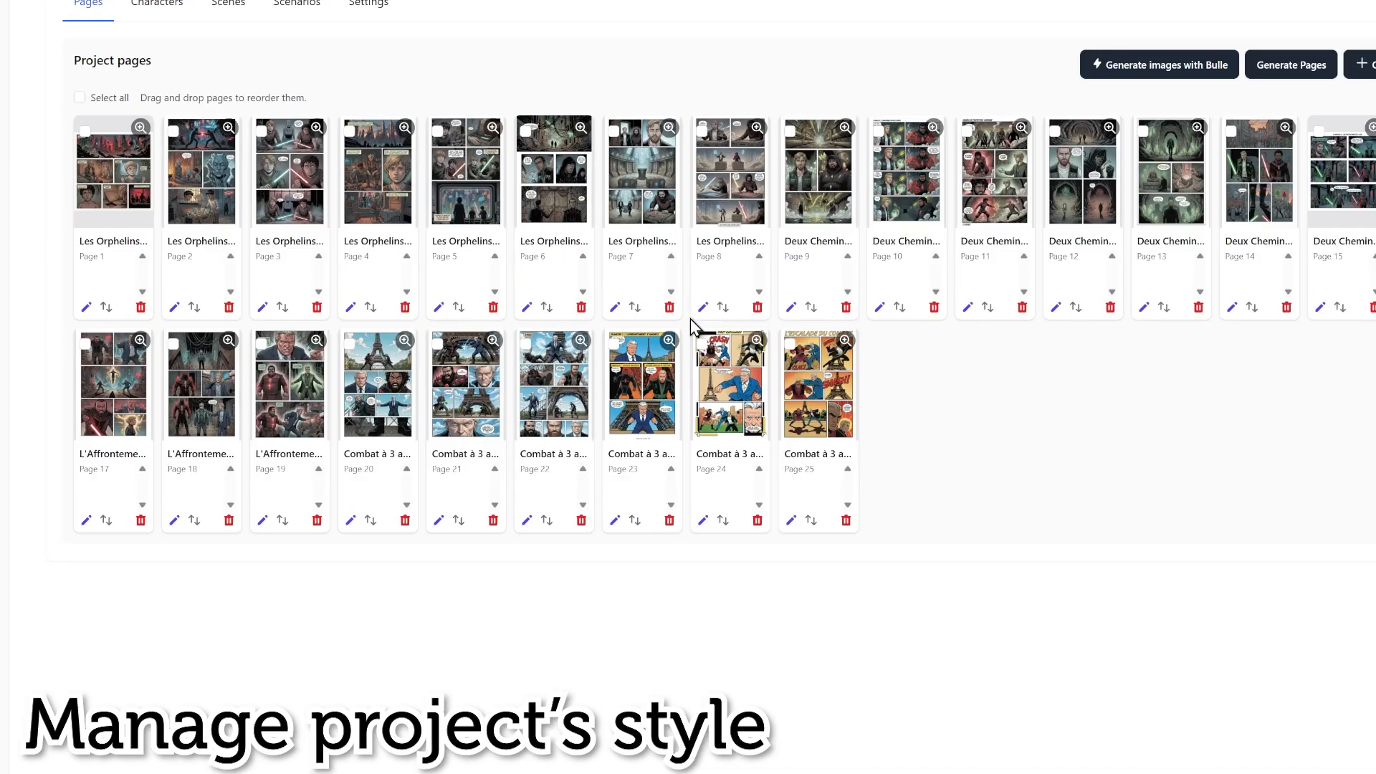
Step: Preview the newly generated pages 24, 23 and 25 to examine how the imported style was applied
click(731, 399)
click(1201, 377)
click(633, 384)
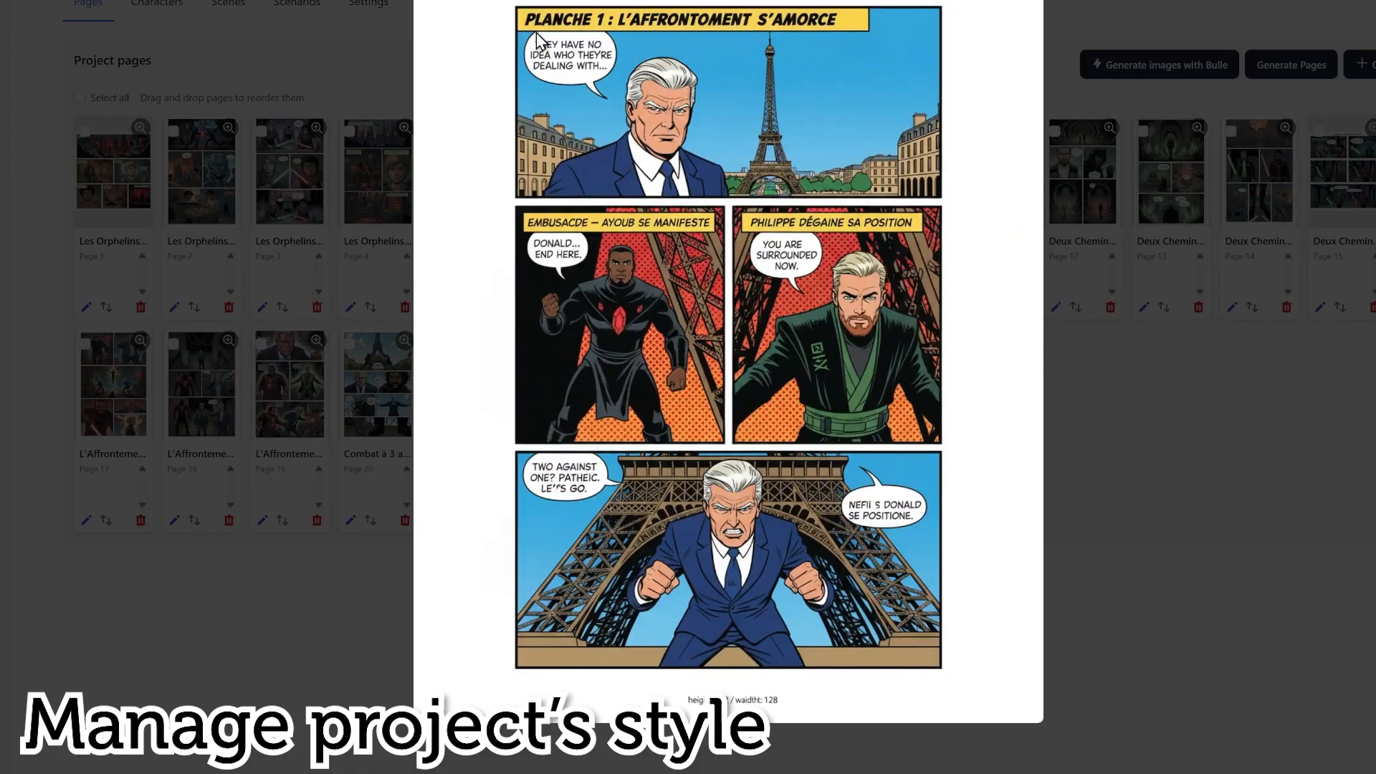
click(1200, 455)
click(801, 392)
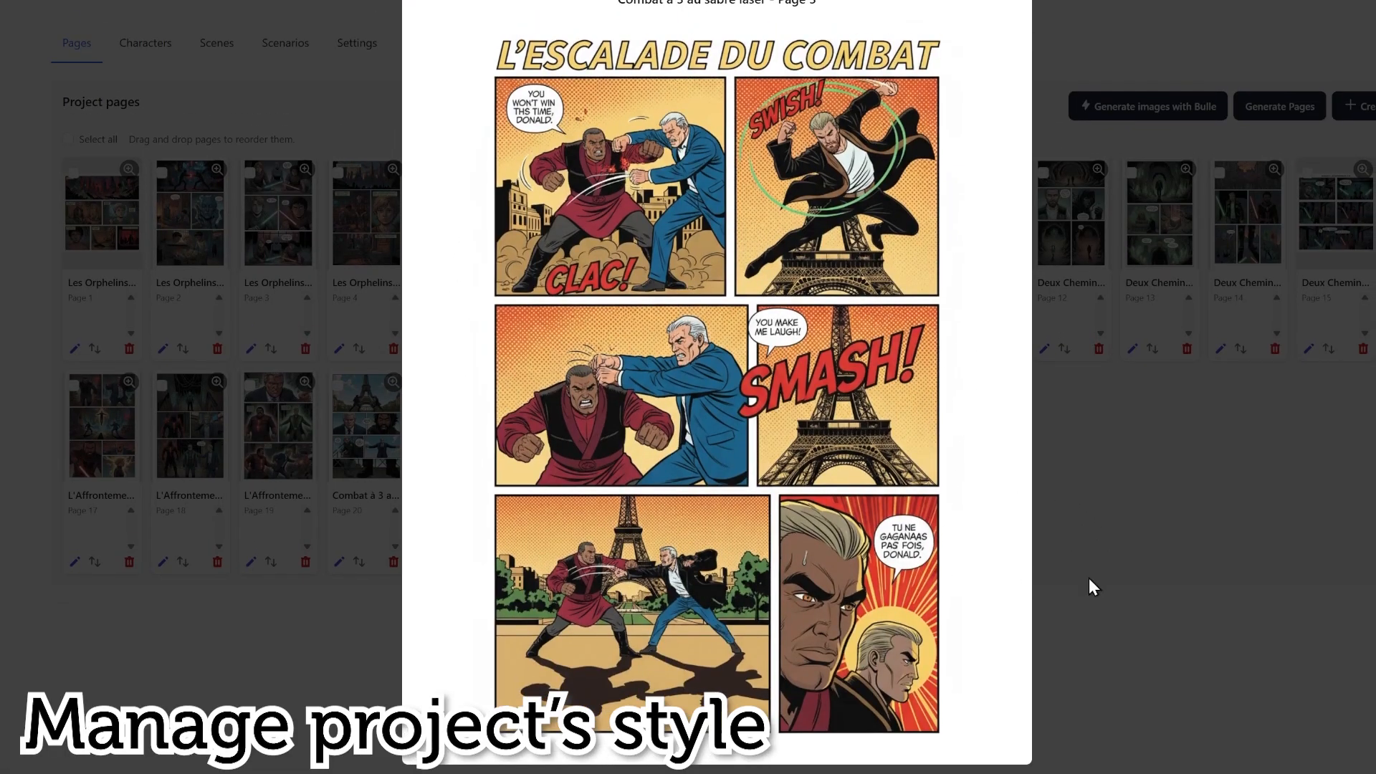
click(1223, 524)
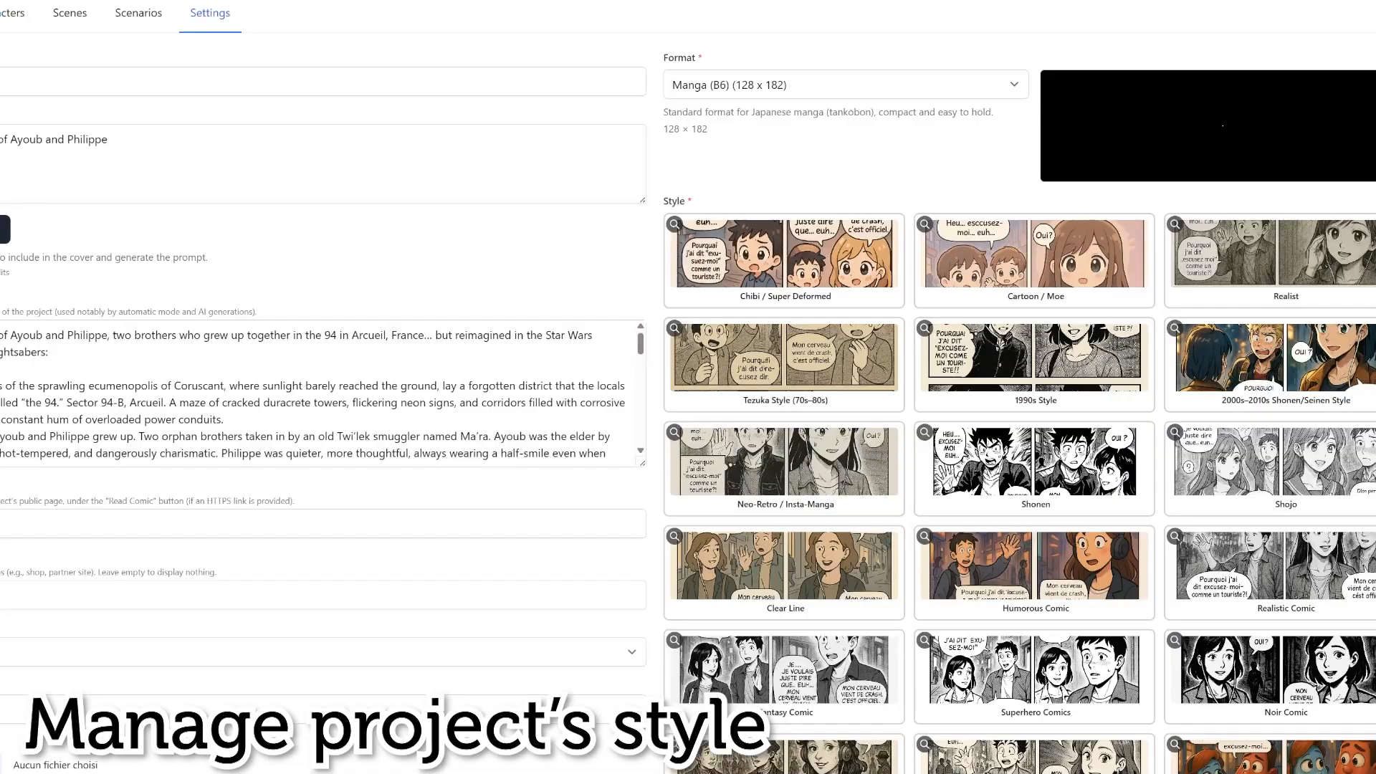
Step: Review the project's available graphic styles and format options in the project settings
scroll(835, 272, down, 7)
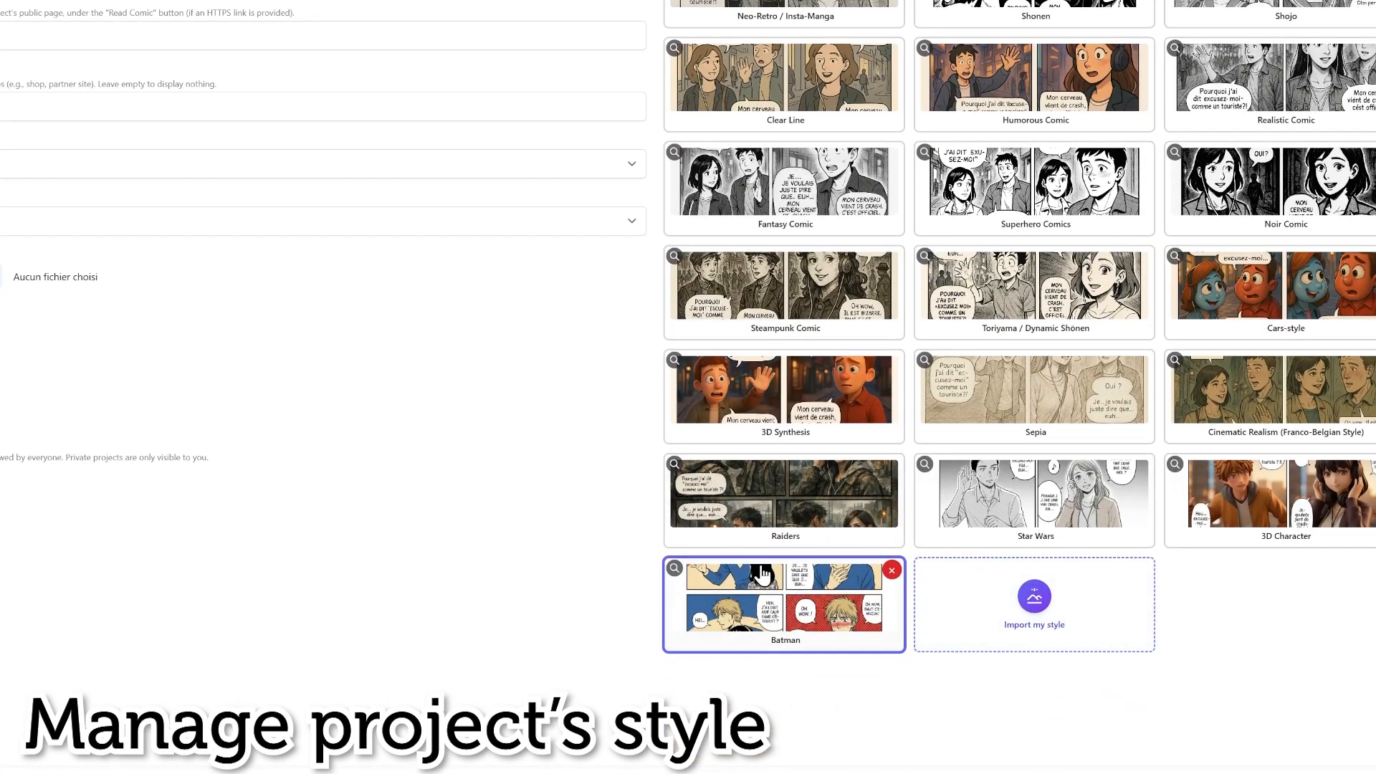
scroll(760, 573, up, 7)
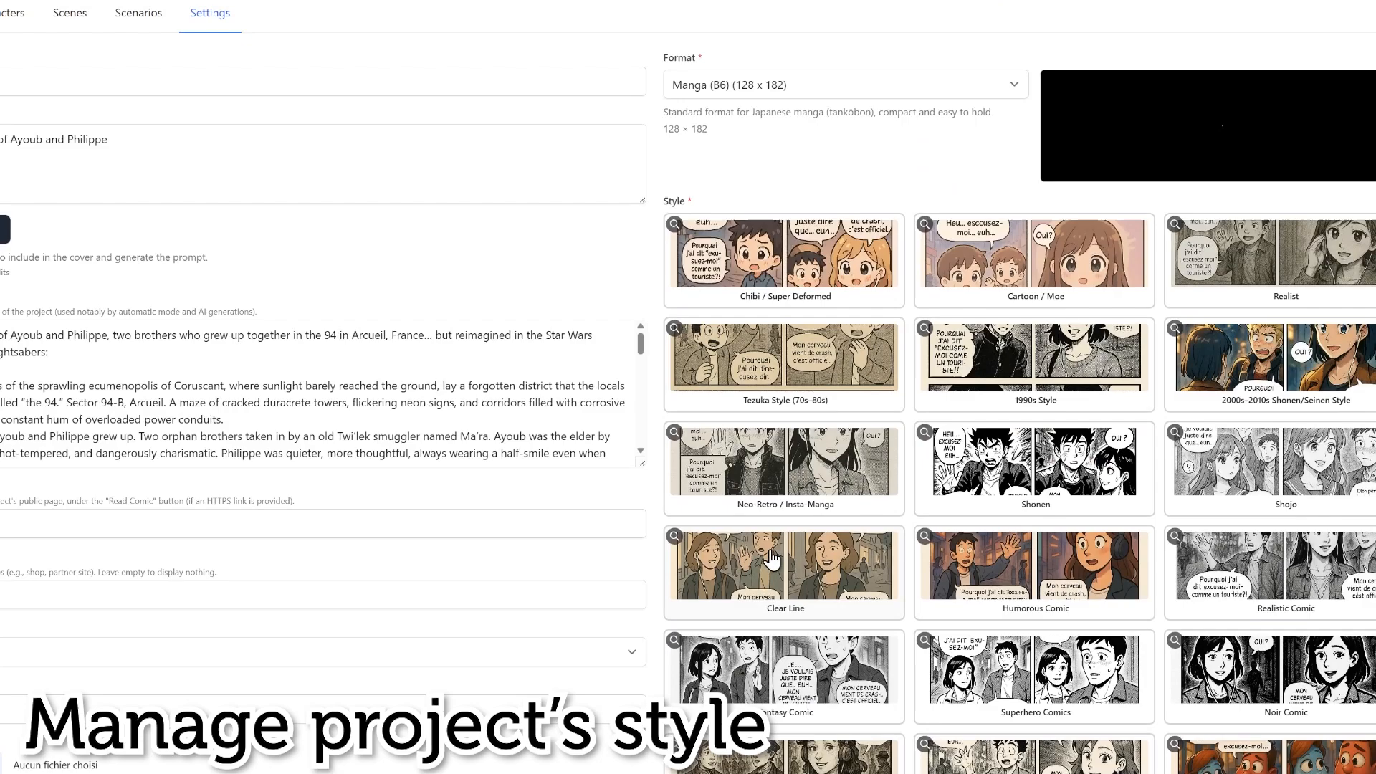
click(786, 86)
click(611, 258)
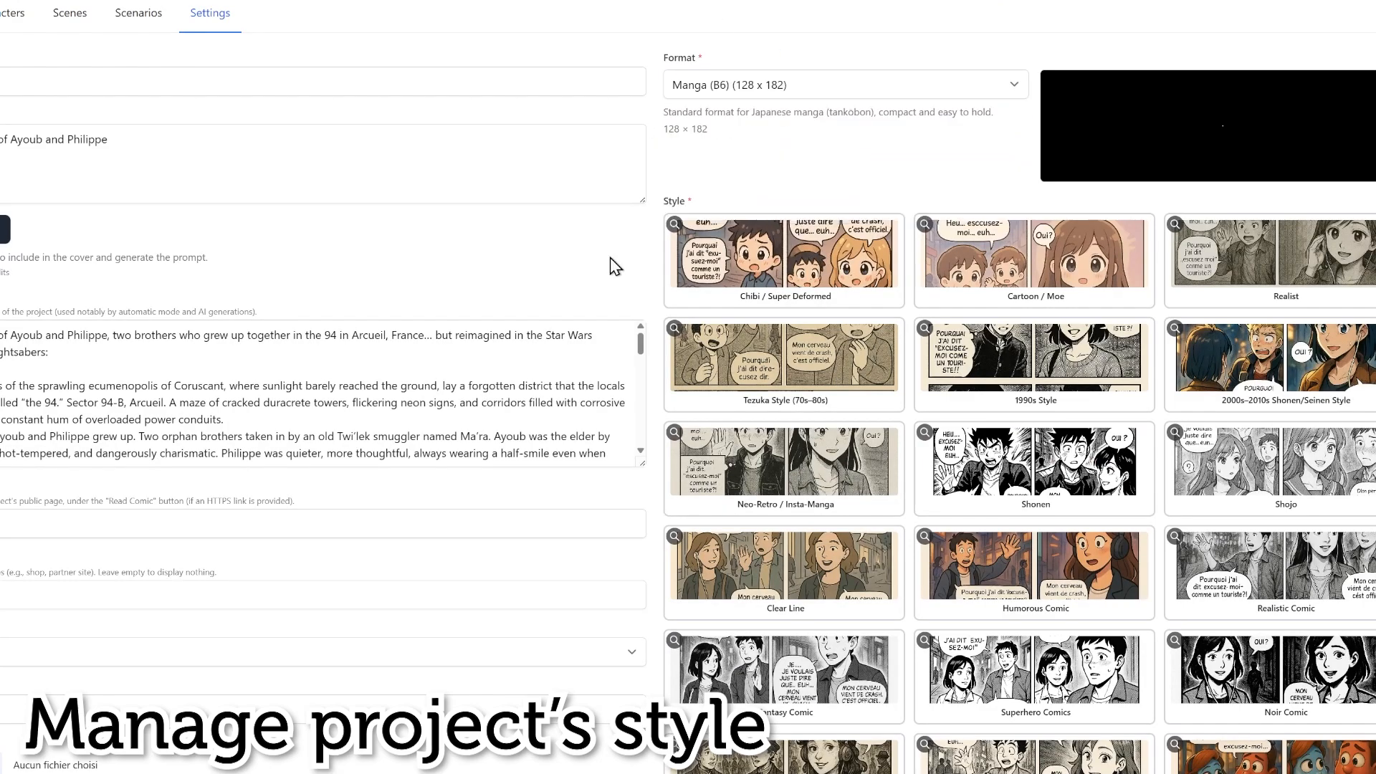